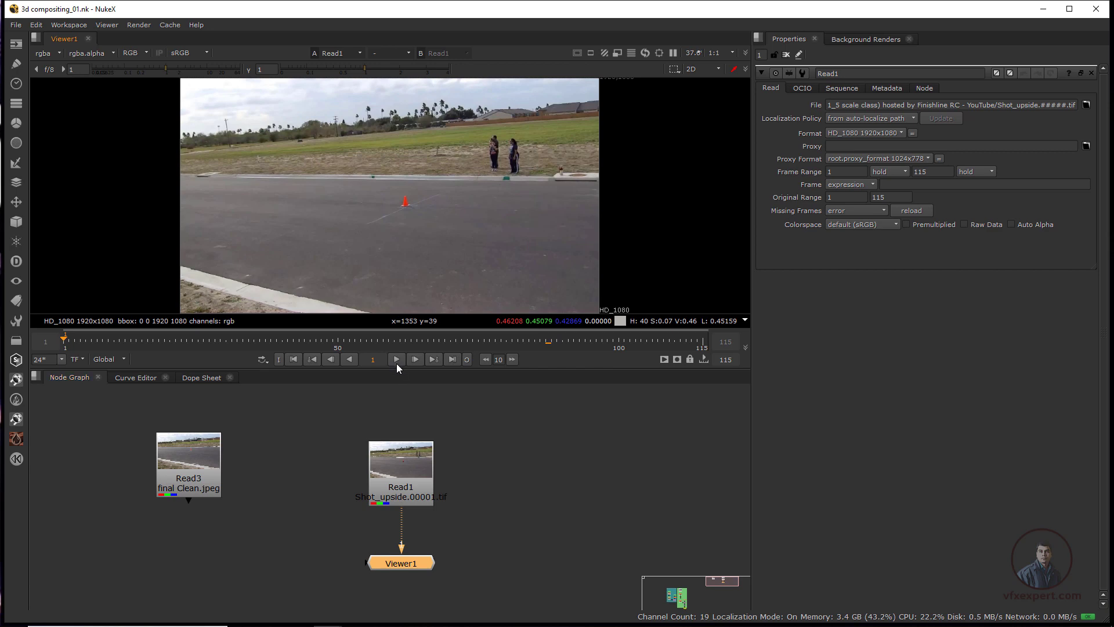
Preview the Read1 footage and insert a CameraTracker node between Read1 and the viewer
left_click(397, 361)
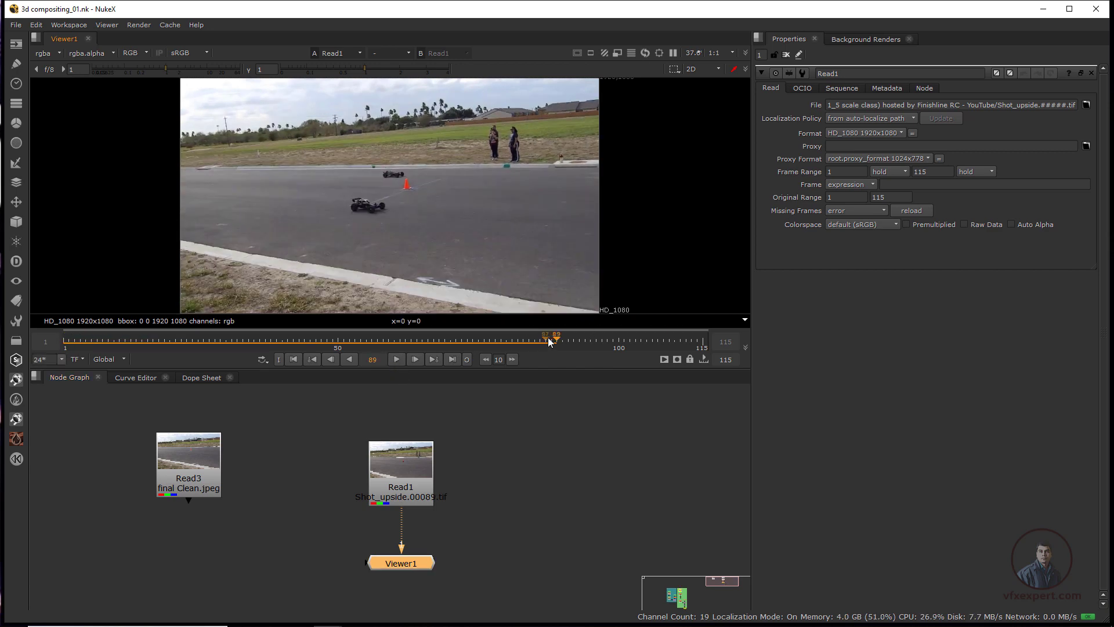
left_click_drag(548, 338, 535, 370)
left_click_drag(404, 470, 404, 448)
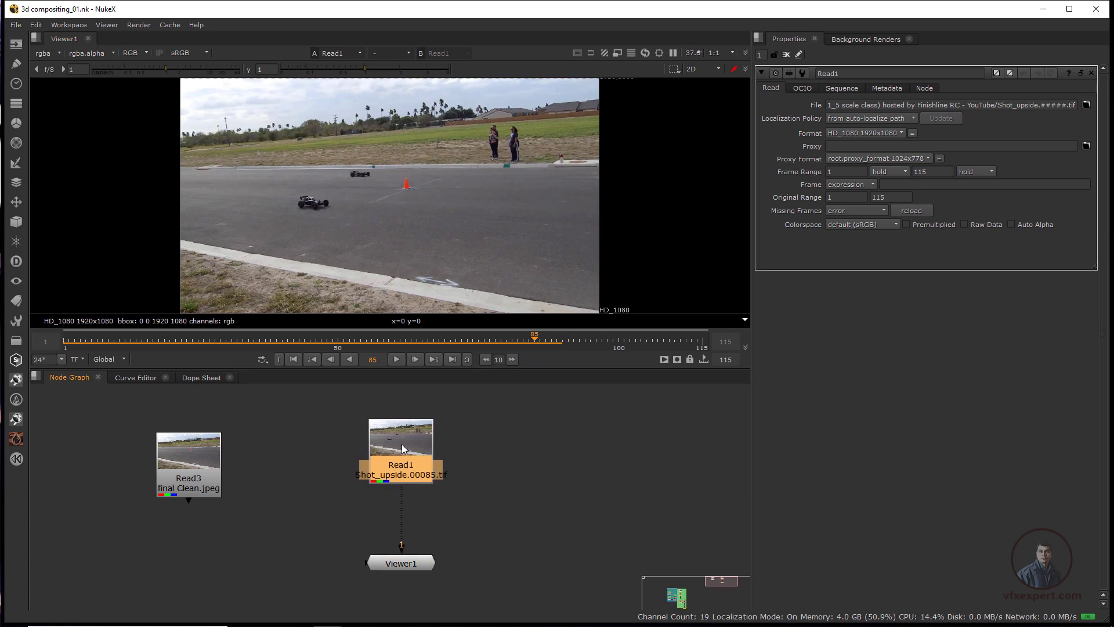
key("Tab")
type("ca")
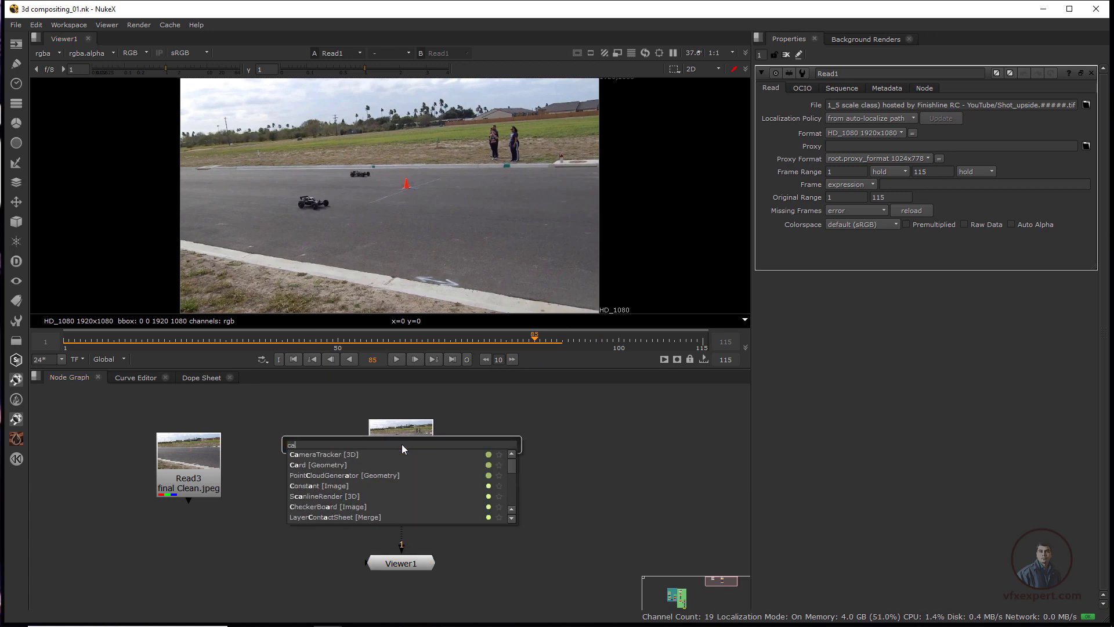
type("me")
key("Escape")
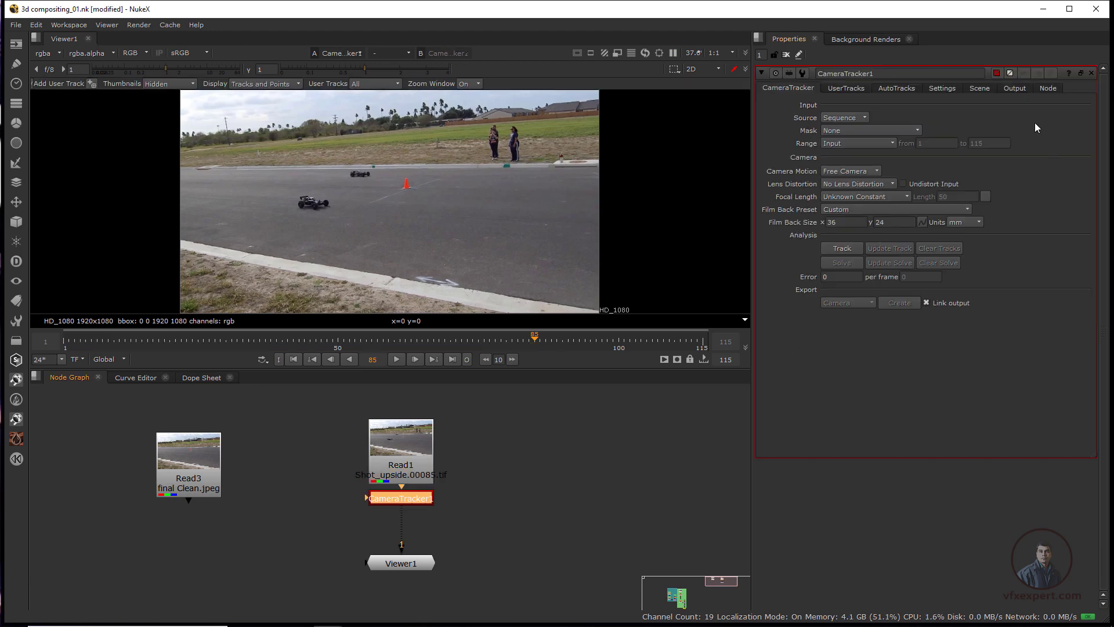
Enable Preview Features and Refine Feature Locations for the camera tracker, and set Number of Features to 250
left_click(942, 89)
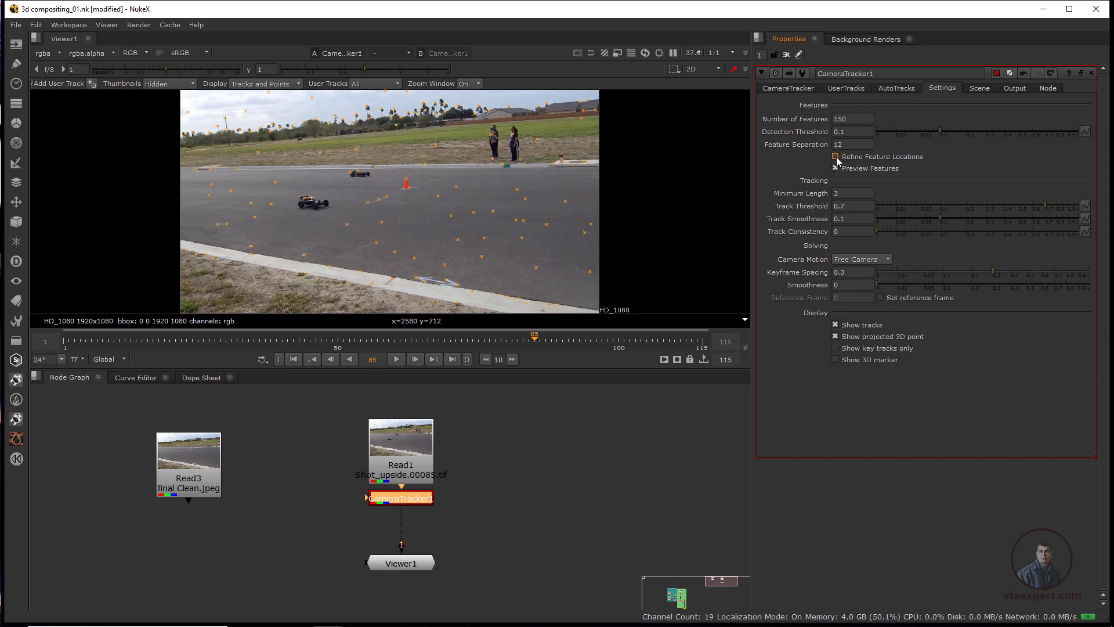
left_click(836, 157)
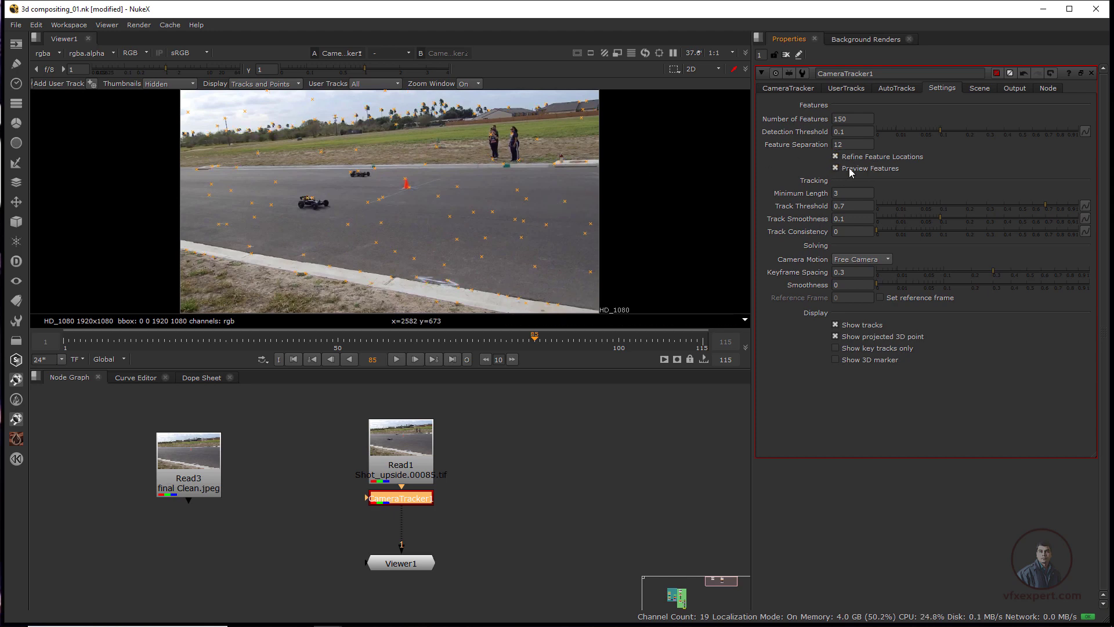
double_click(837, 119)
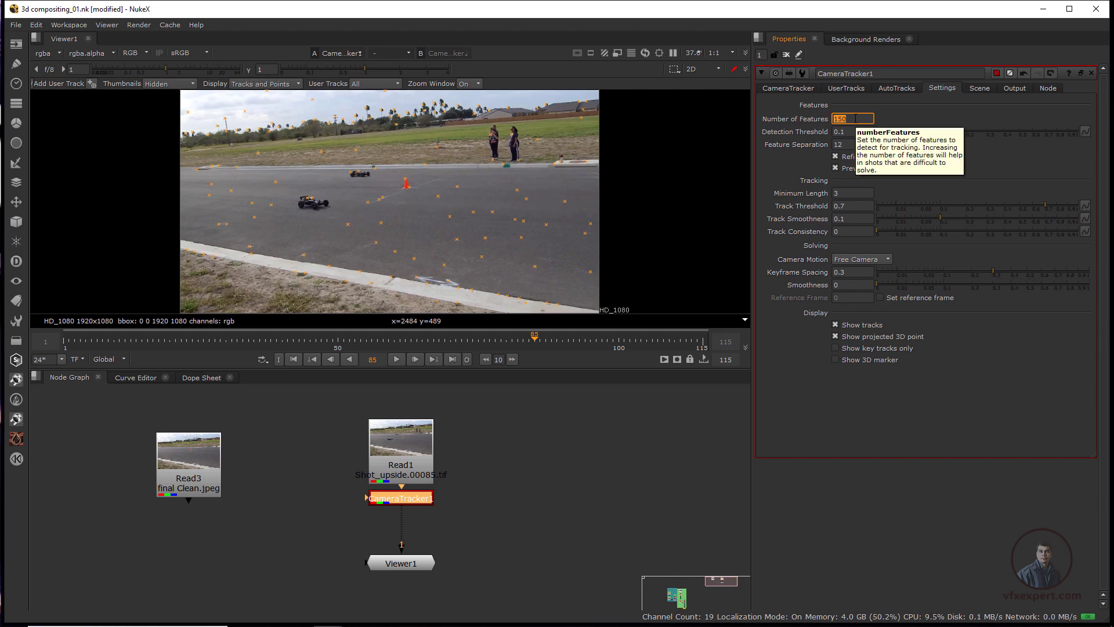
type("250")
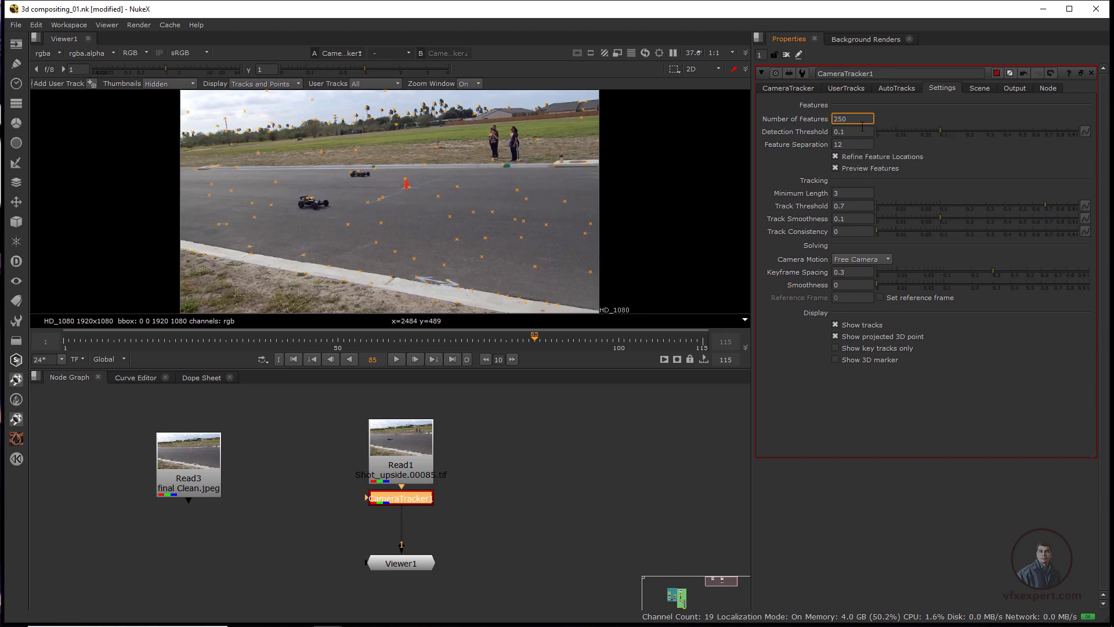
left_click(859, 131)
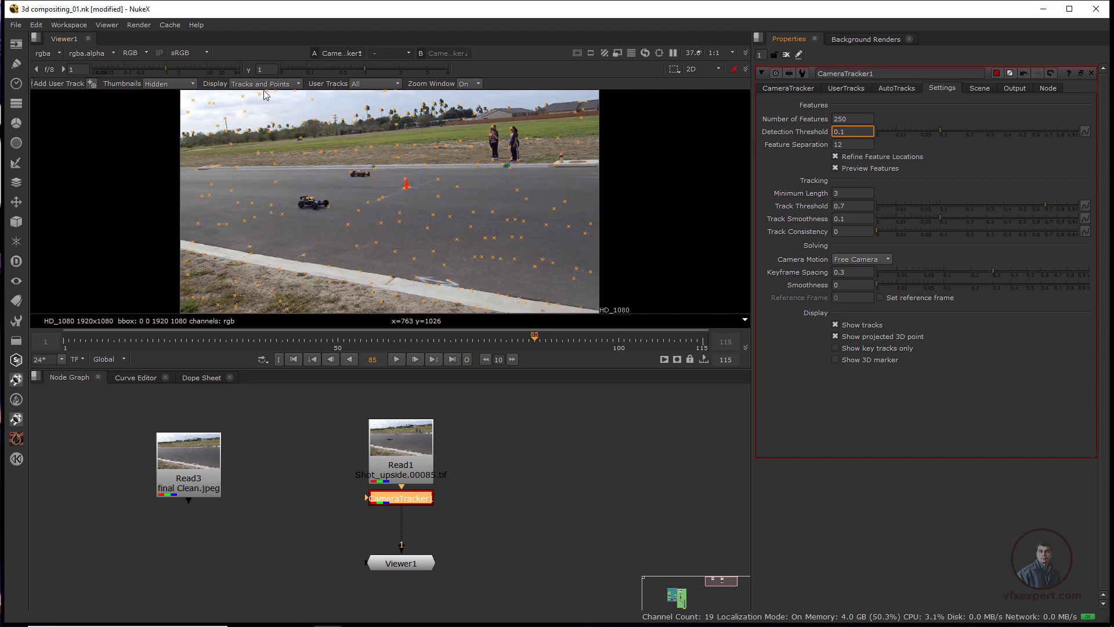
Set the camera tracker's Feature Separation to 23, checking the feature distribution on the footage
double_click(839, 146)
type("18")
scroll(361, 122, "up", 3)
middle_click_drag(361, 122, 384, 187)
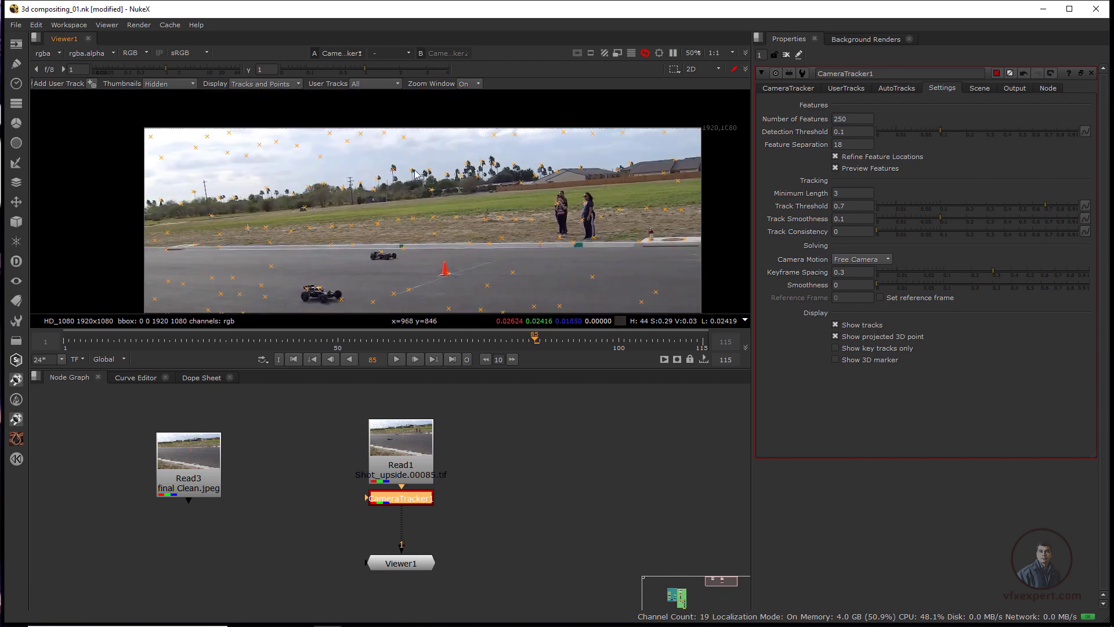
left_click(839, 145)
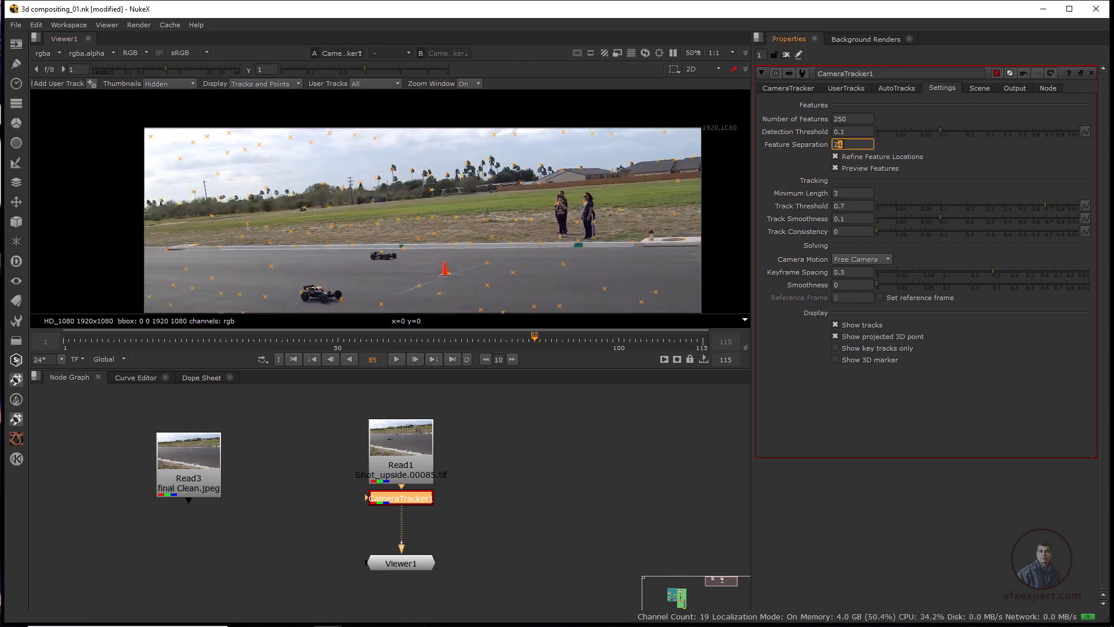
key("Up")
key("Down")
key("Down")
scroll(592, 226, "down", 2)
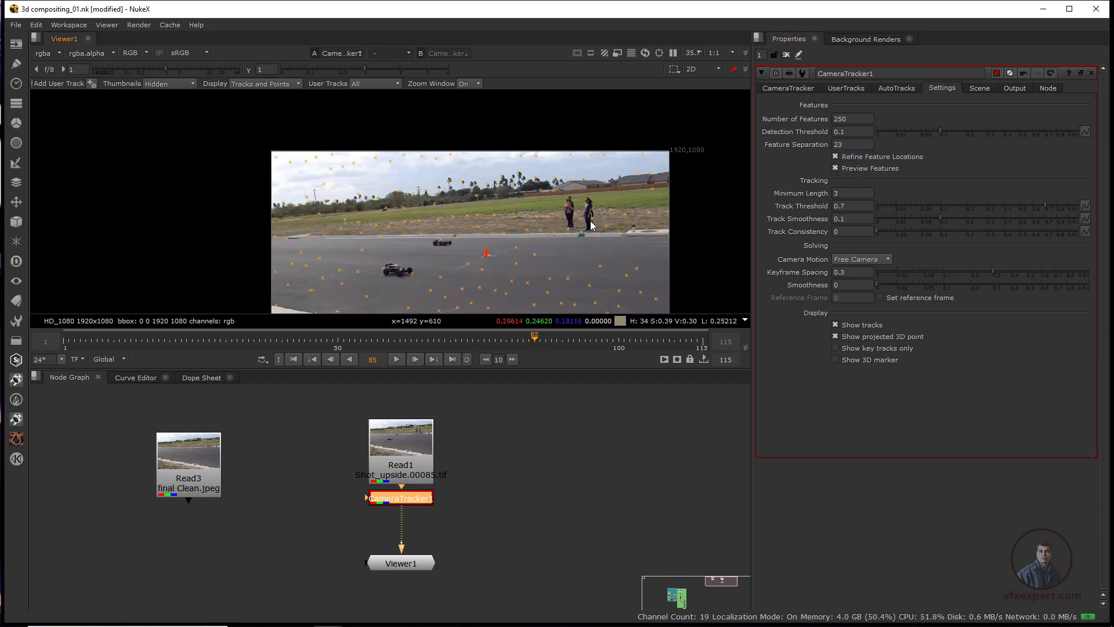
middle_click_drag(592, 225, 561, 168)
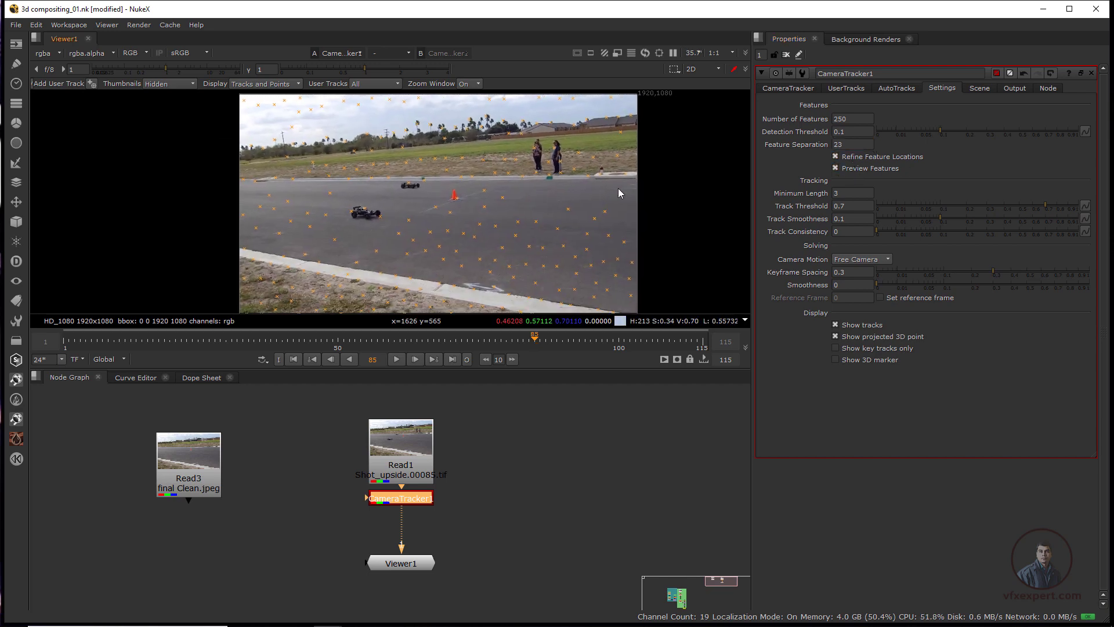
Track the sequence, solve the camera, and scrub through the footage to inspect the solved tracks
left_click(791, 89)
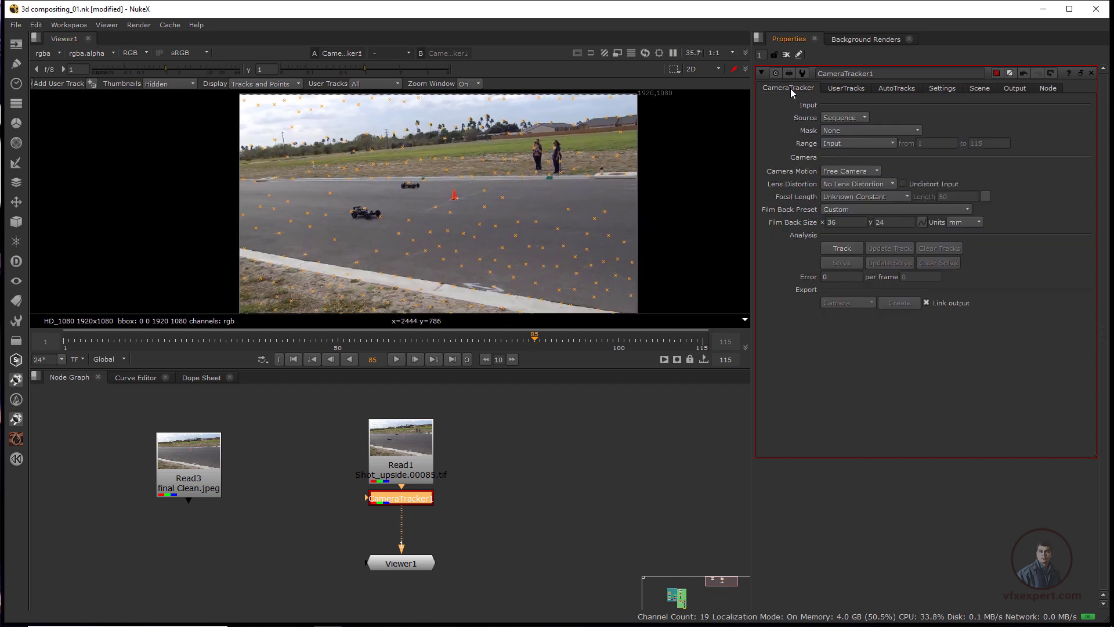
left_click(841, 248)
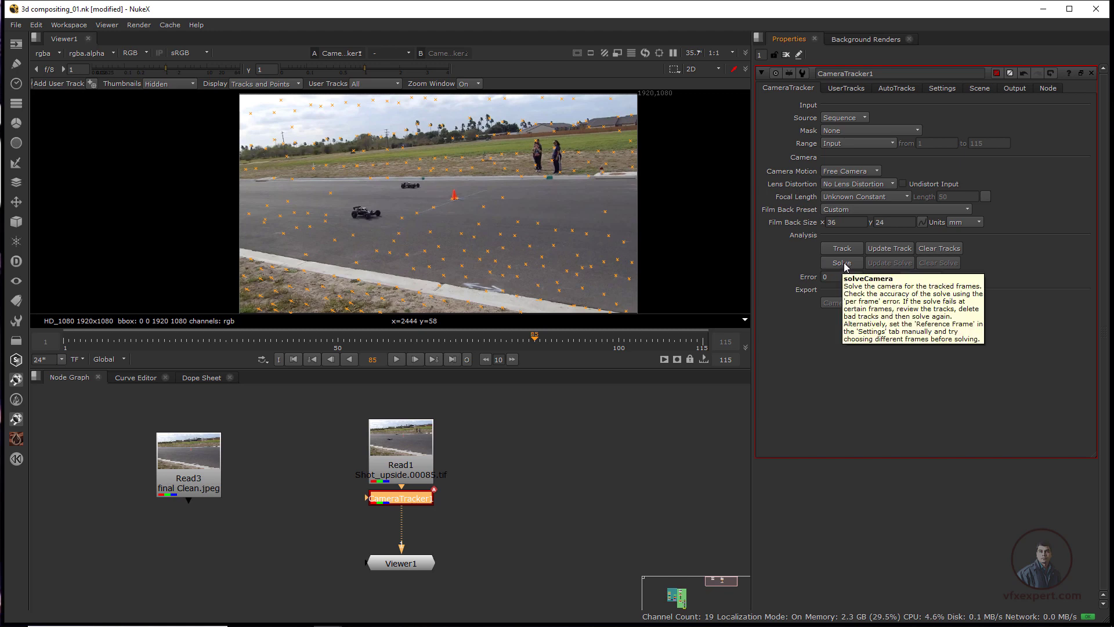
left_click(844, 262)
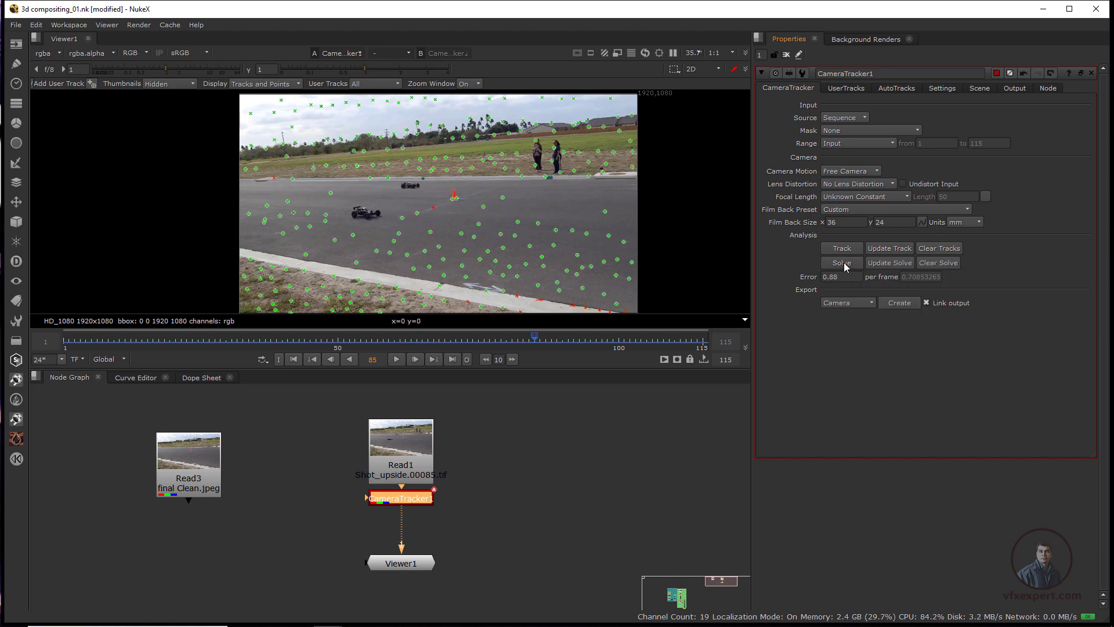
left_click_drag(137, 338, 535, 339)
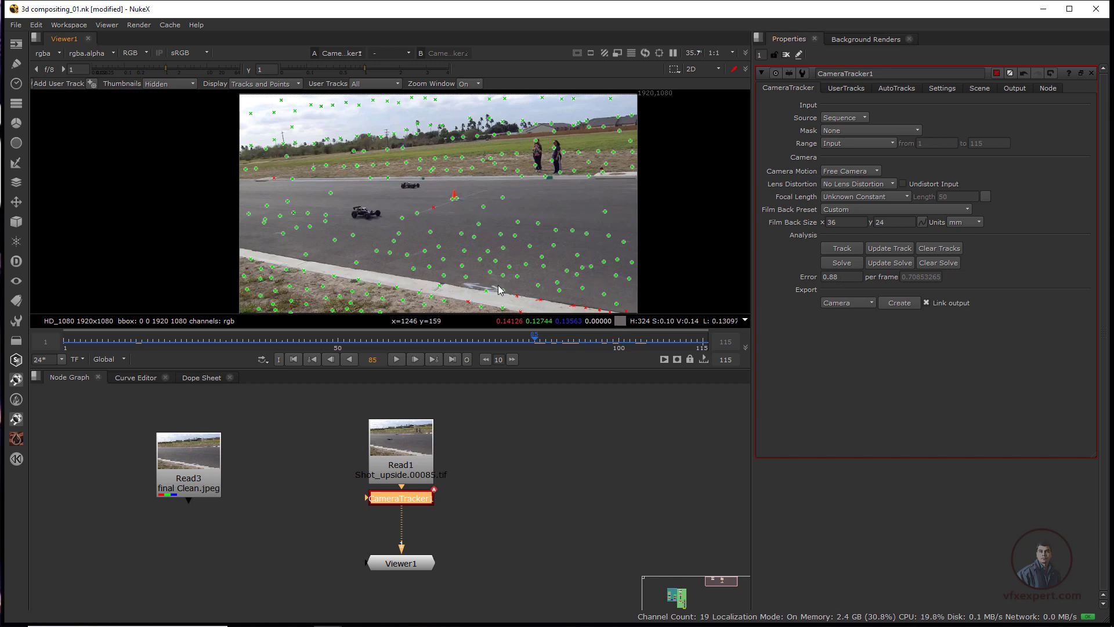
left_click_drag(542, 340, 473, 342)
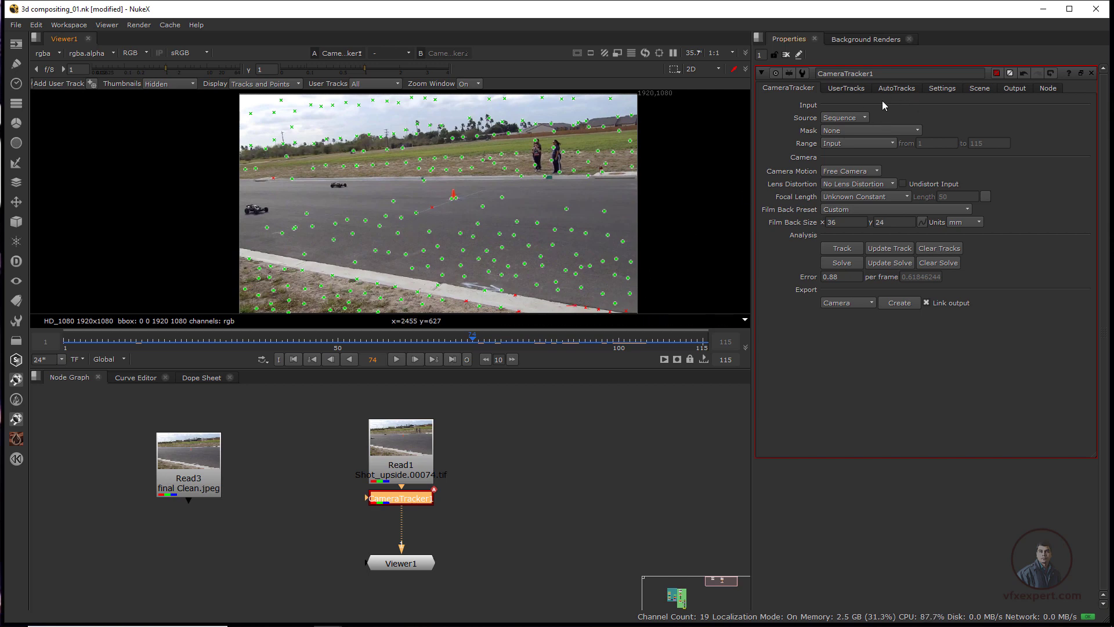
Set the auto-track limits to Max Error 5, Max Track Error 2.4 and Min Length 19
left_click(898, 89)
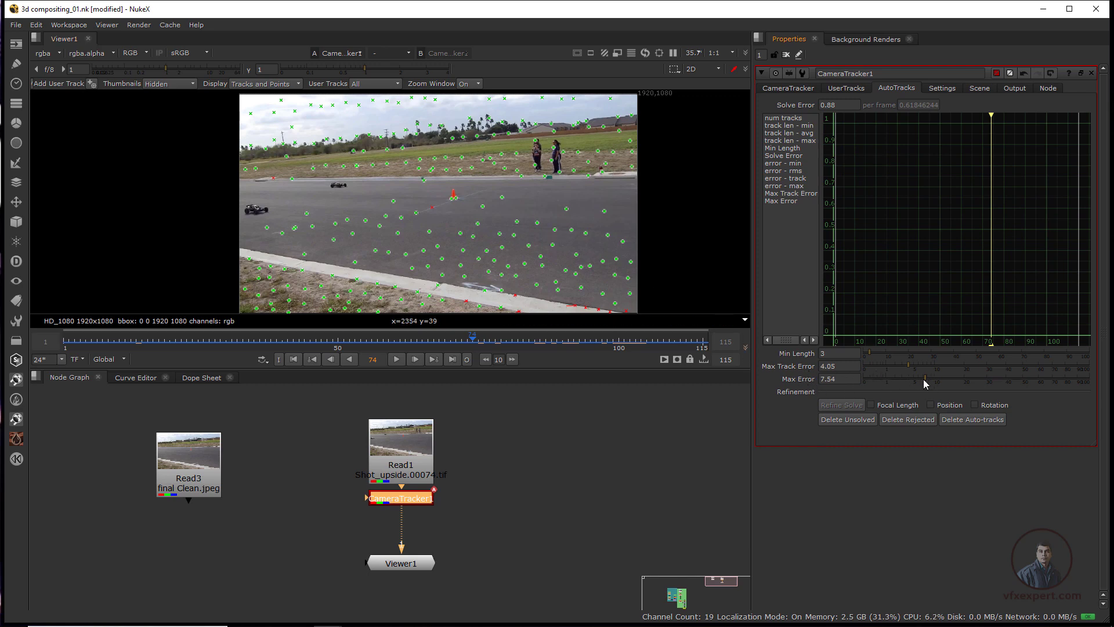
left_click_drag(925, 380, 920, 377)
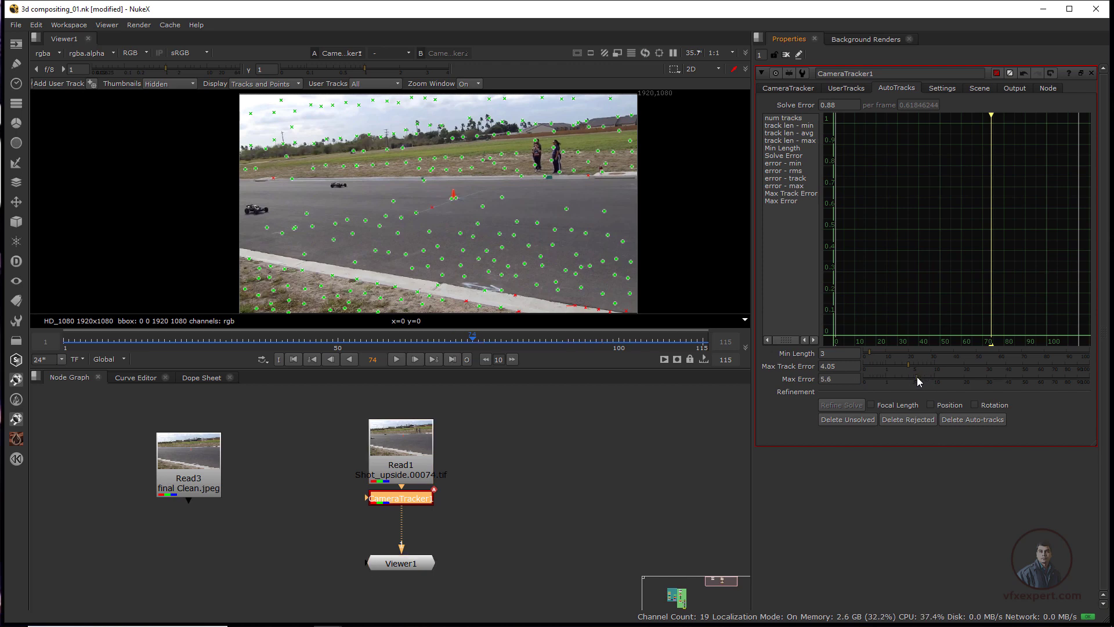
left_click_drag(914, 378, 899, 364)
left_click_drag(869, 354, 910, 356)
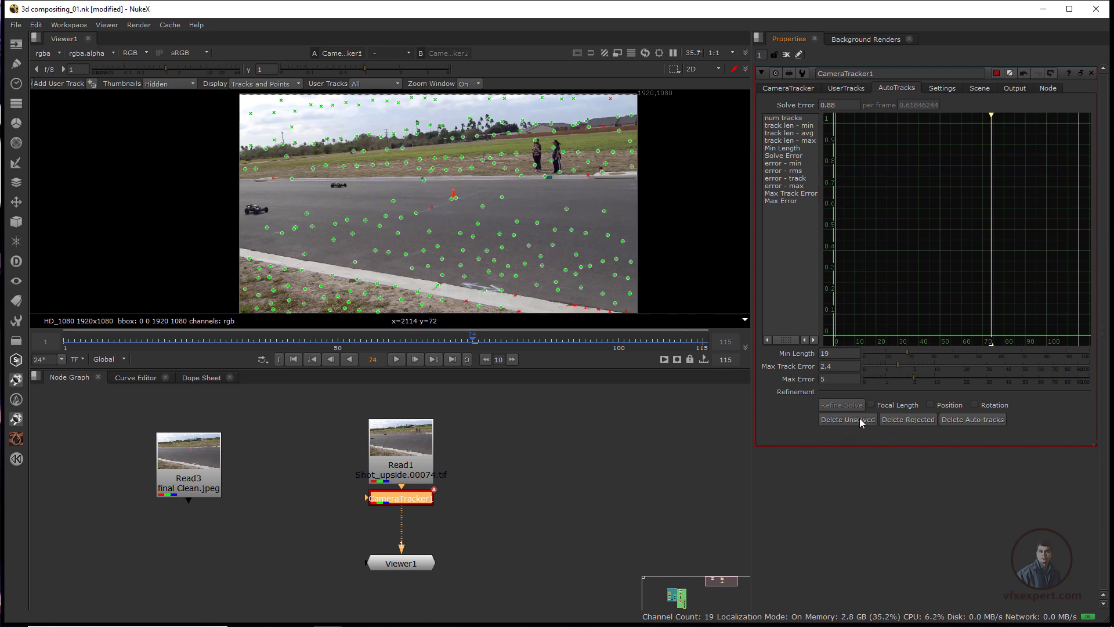
Delete all rejected tracks and all unsolved tracks from the camera tracker
left_click(908, 420)
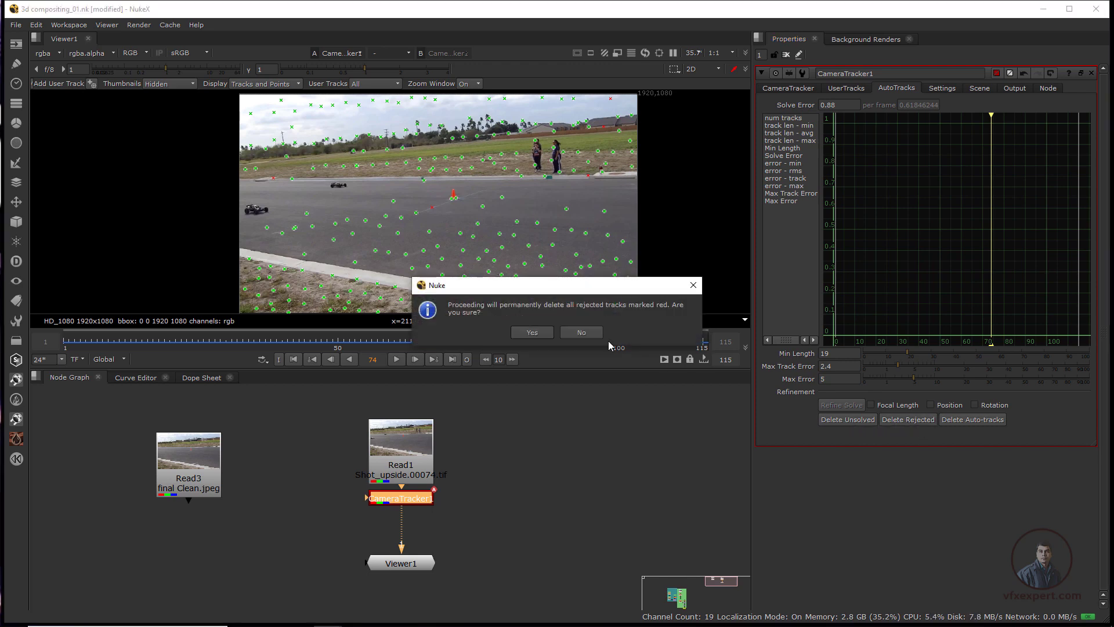
left_click(532, 332)
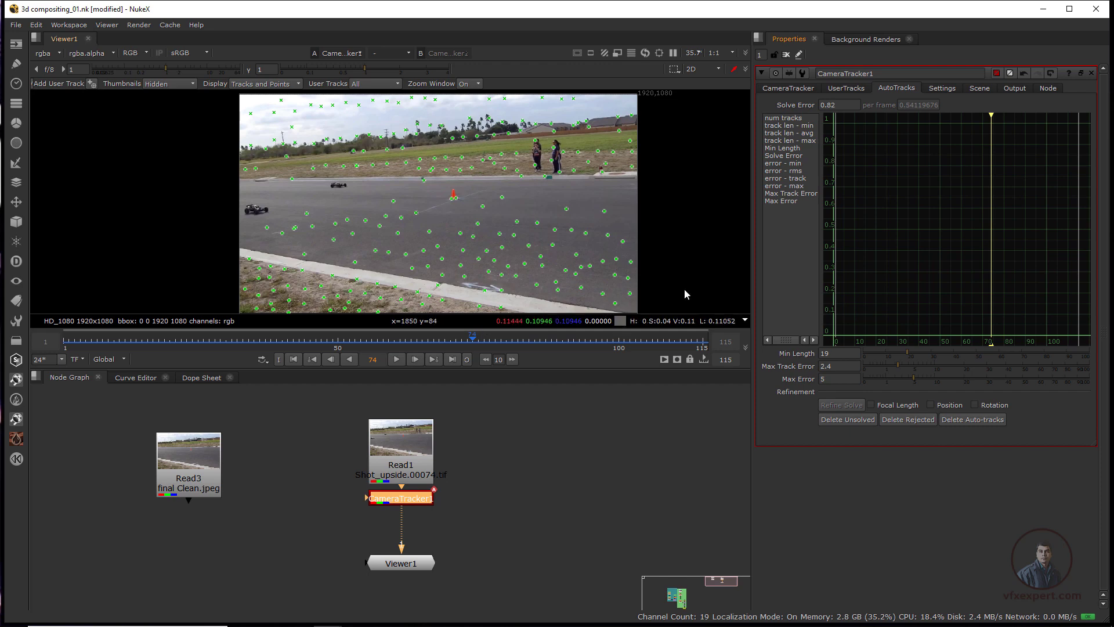
left_click(852, 419)
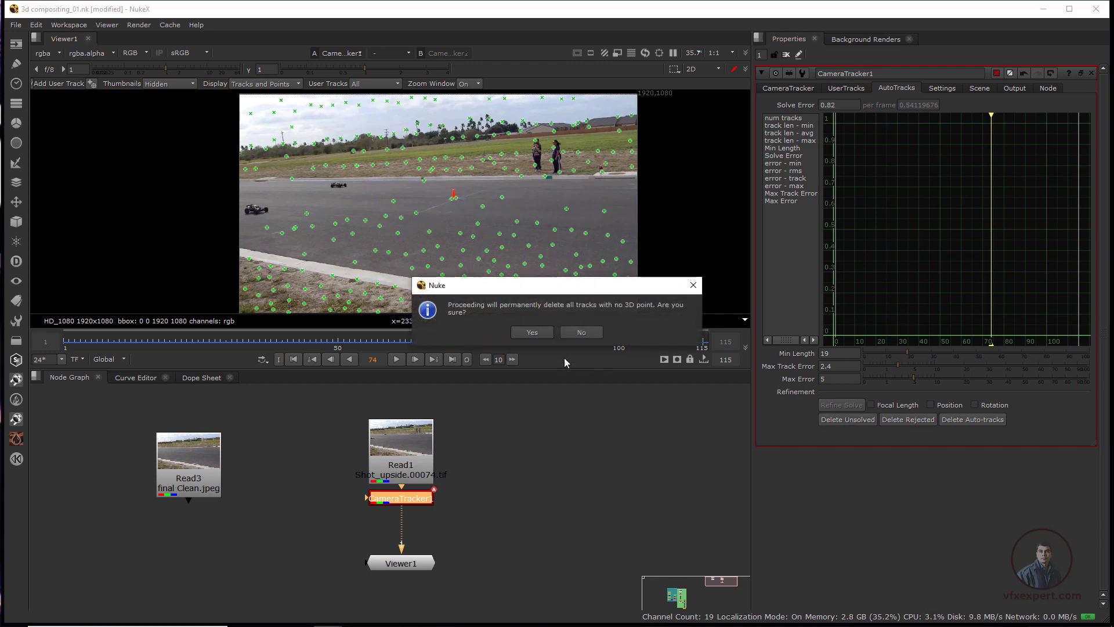
left_click(532, 333)
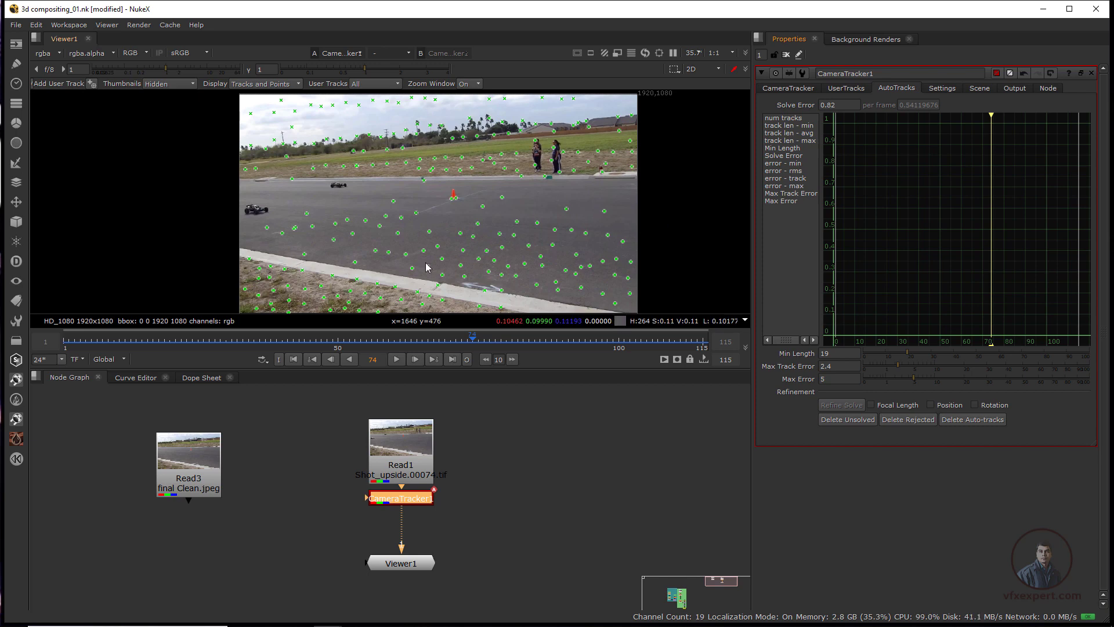
Update the camera solve using the cleaned-up tracks
left_click(793, 88)
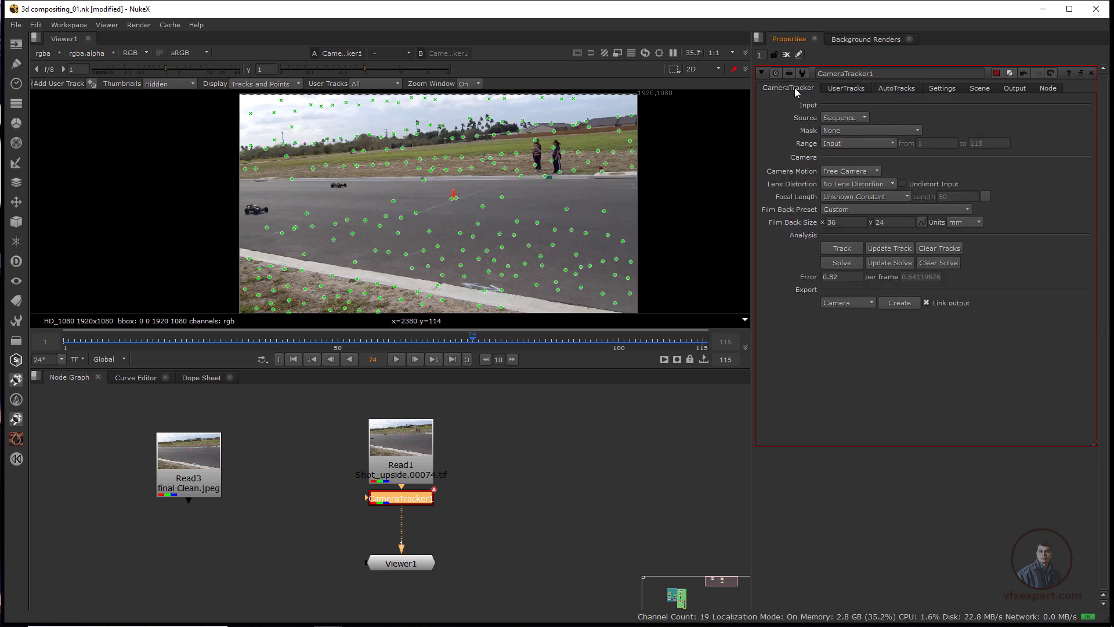
left_click(890, 266)
left_click(543, 343)
Tighten the auto-track limits to Max Error 3, Min Length 24 and Max Track Error 2
left_click(898, 89)
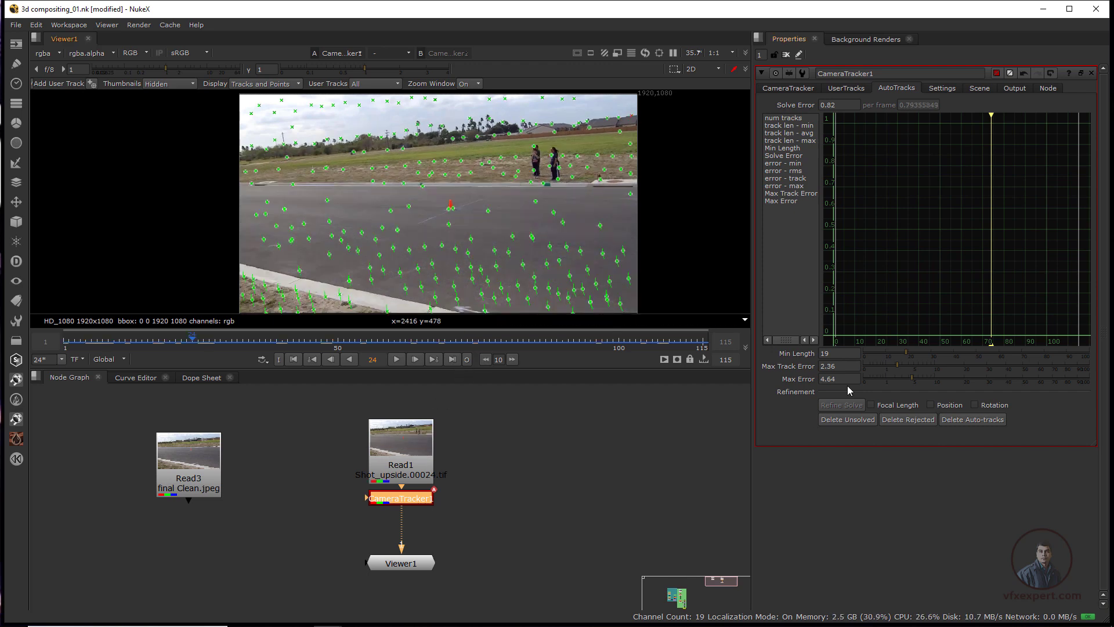
left_click(902, 377)
left_click_drag(906, 352, 918, 354)
left_click_drag(845, 366, 807, 361)
type("2")
key("Return")
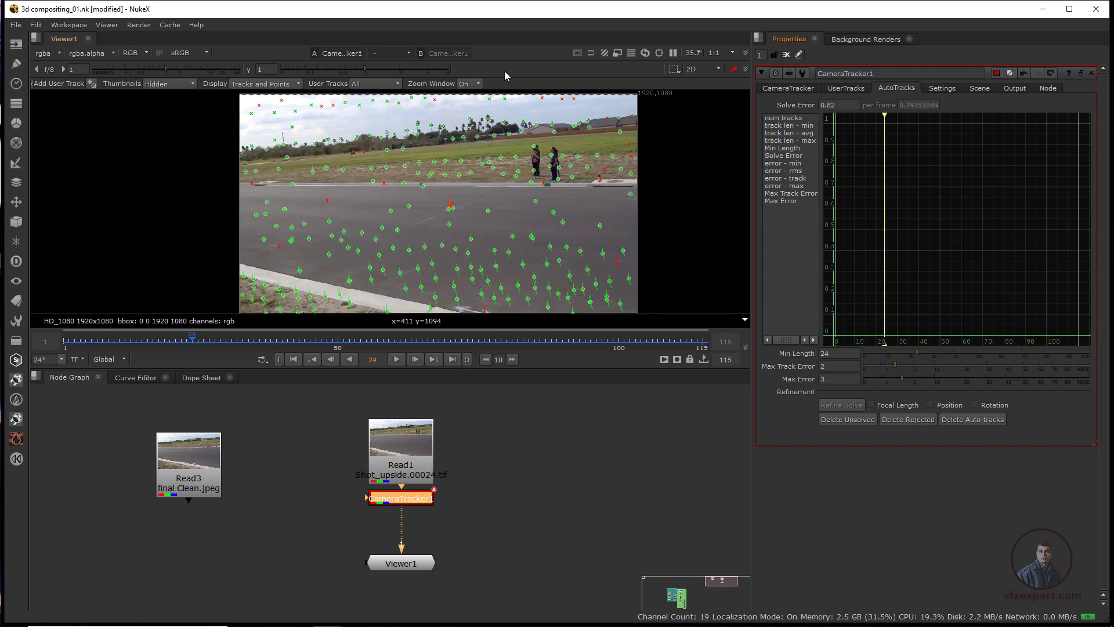
Delete the tracks rejected by the tightened limits and check the overall solve error
left_click(908, 419)
key("Return")
mouse_move(841, 106)
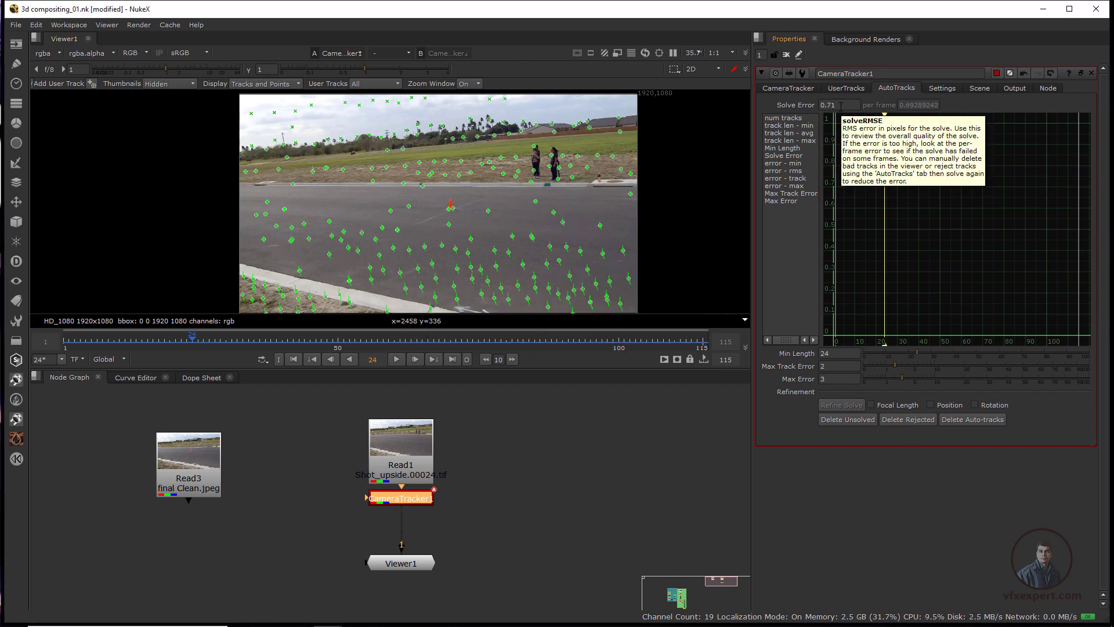
Solve the camera again from scratch, replacing the current solve
left_click(788, 87)
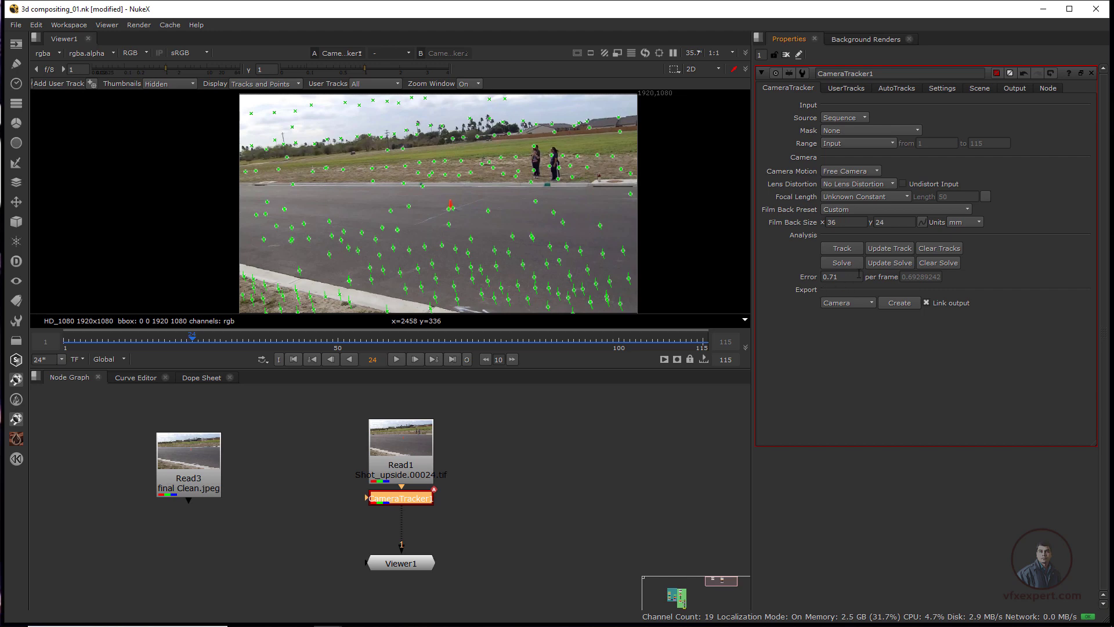
left_click(849, 265)
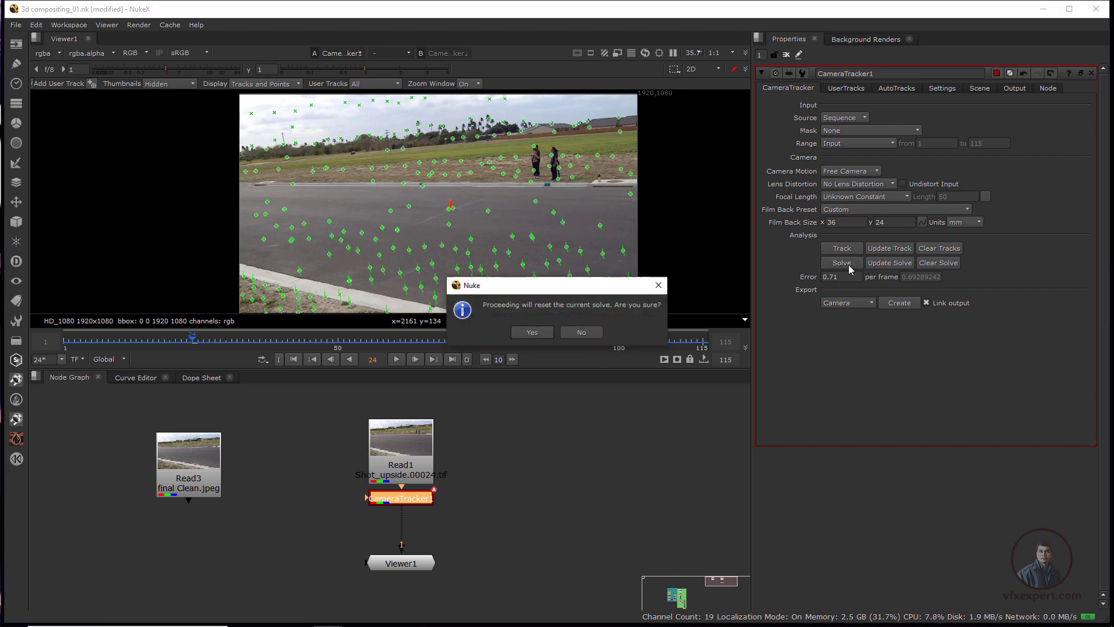
left_click(538, 335)
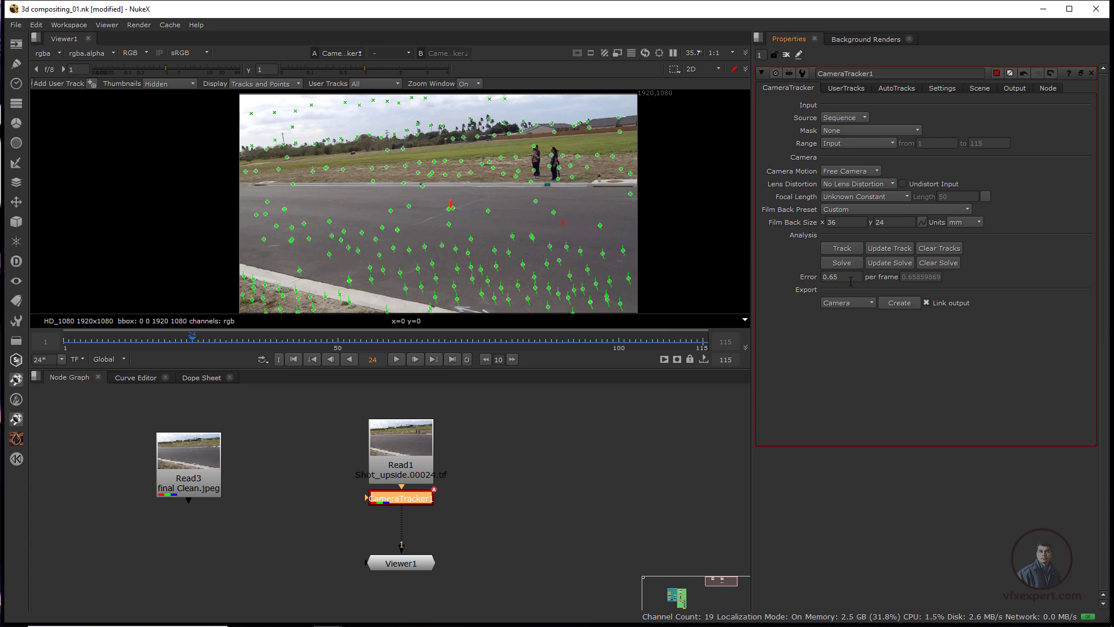
Scrub the footage for bad tracks, update the camera solve, and return to the first frame for review
left_click_drag(239, 342, 232, 364)
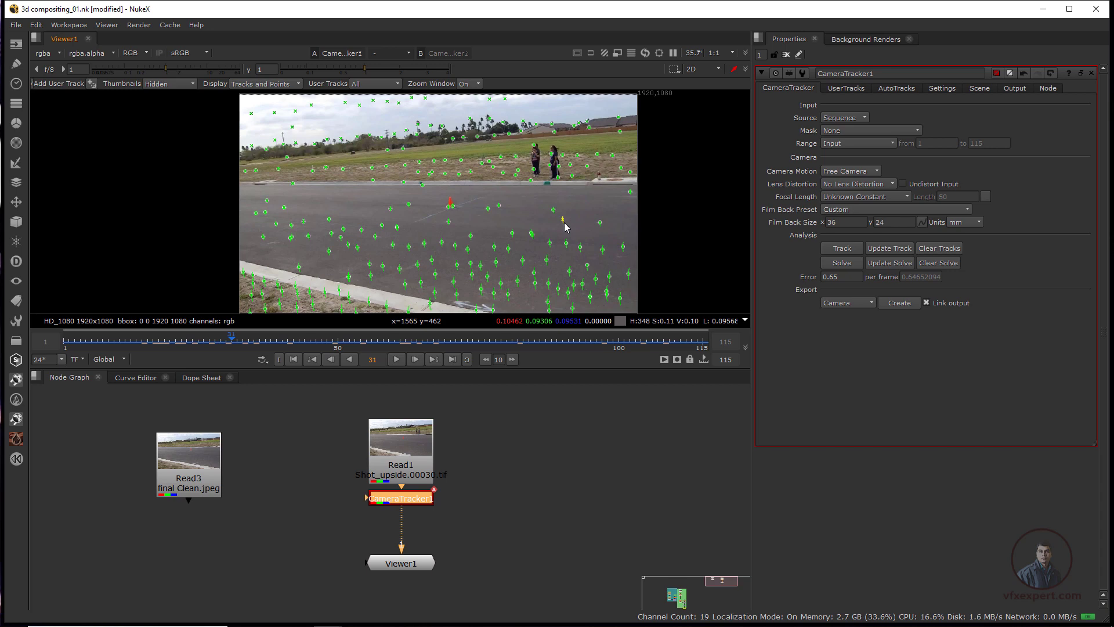
left_click(893, 264)
left_click(549, 339)
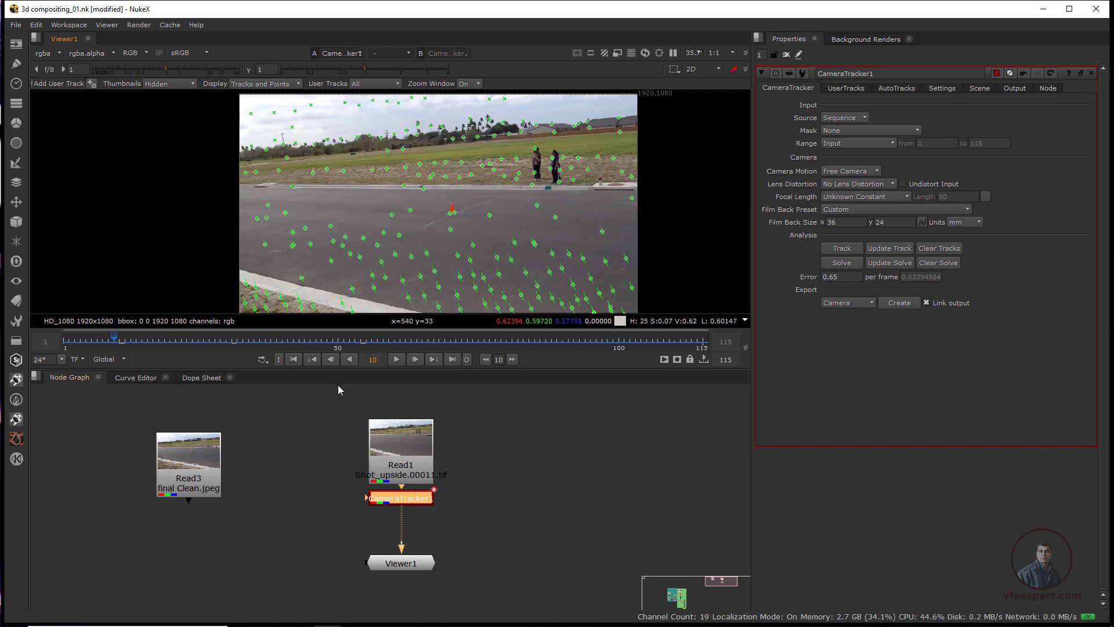
left_click(293, 360)
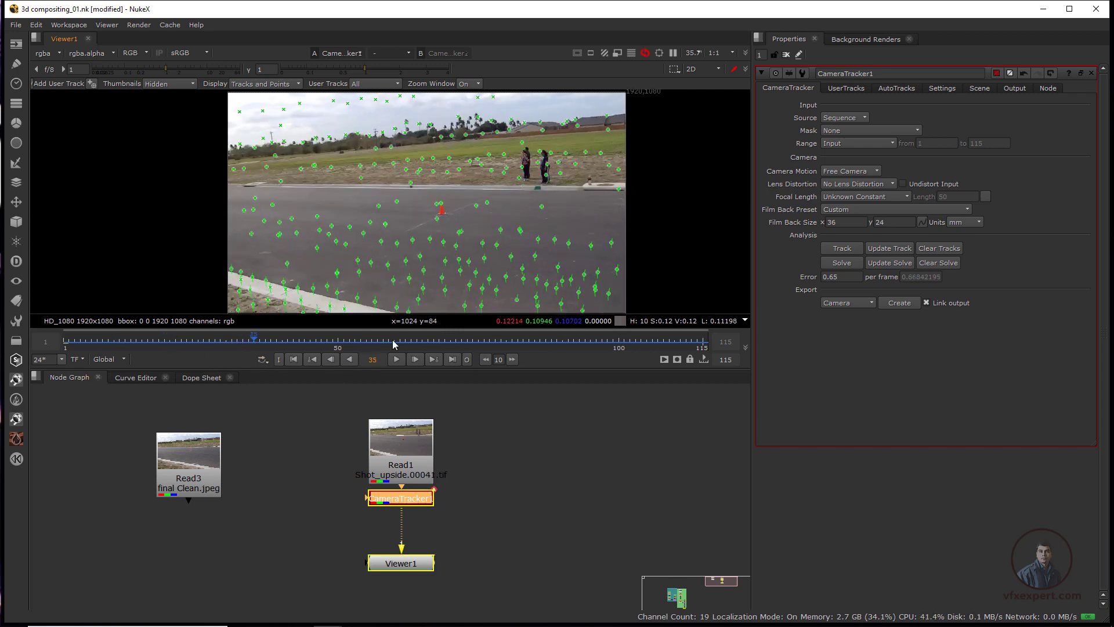
Scrub the tracked footage ahead to frame 104 and save the comp
left_click(632, 337)
left_click_drag(632, 332, 642, 352)
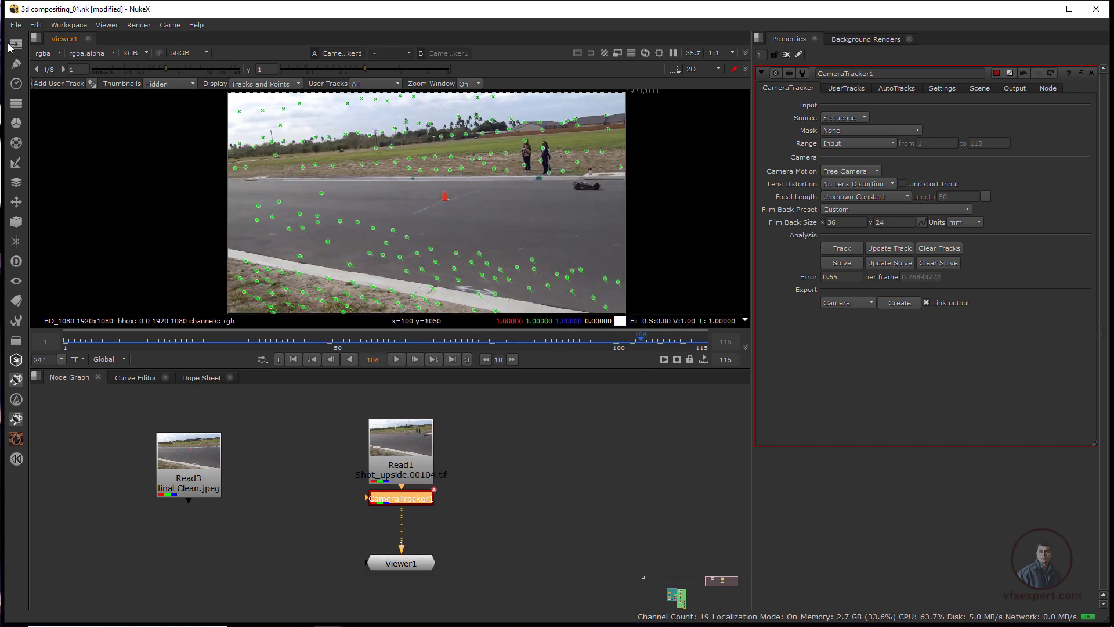
left_click(16, 25)
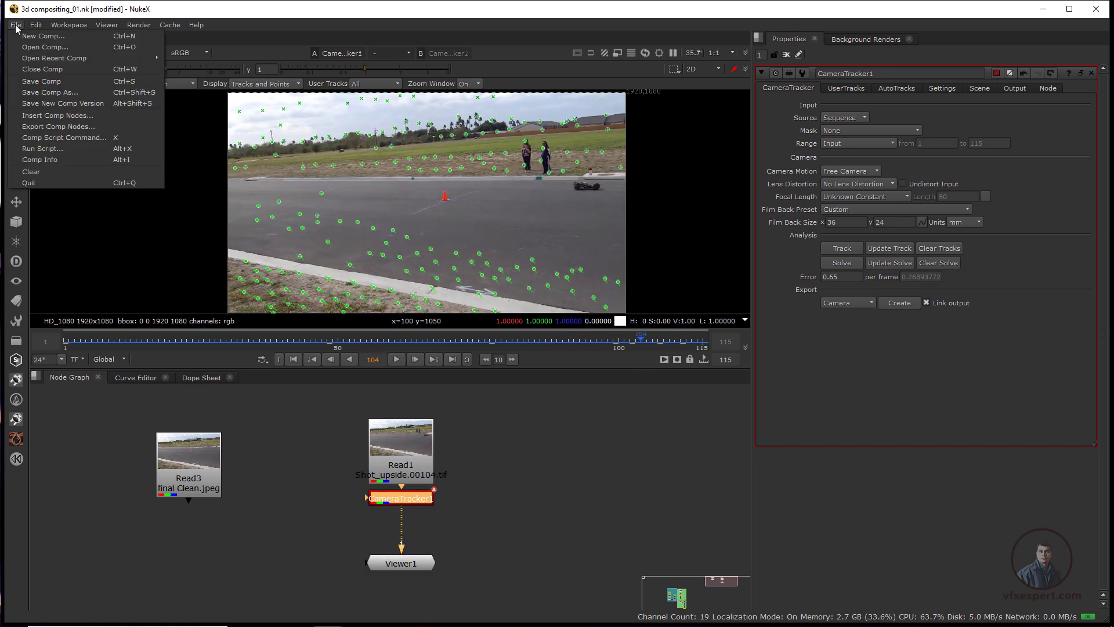
left_click(35, 82)
left_click(514, 397)
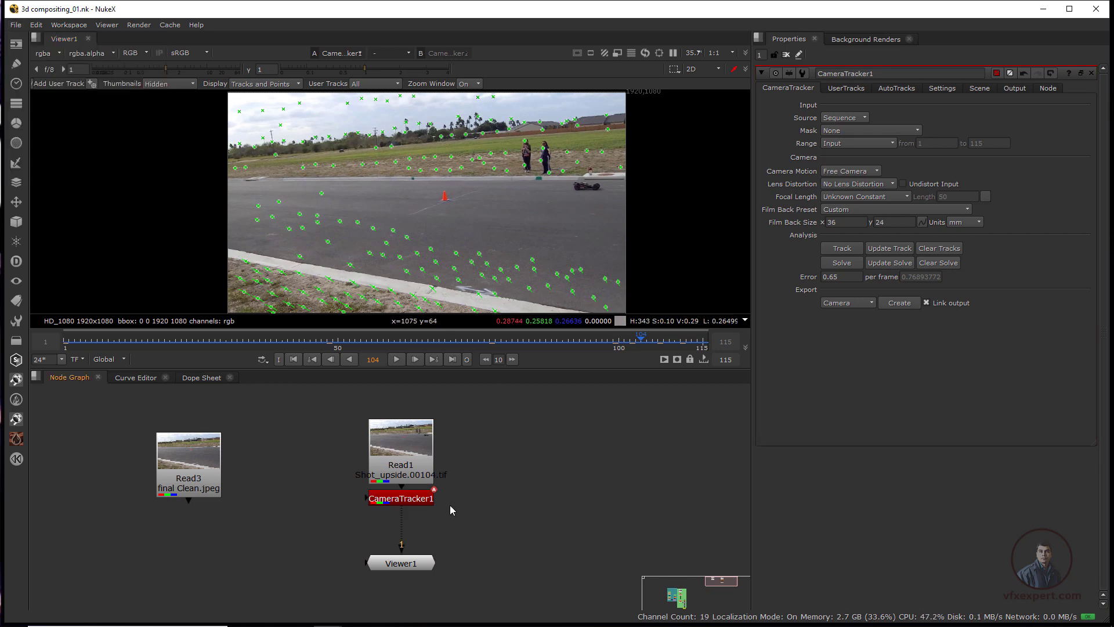
Export a linked Scene from CameraTracker1 and move its point cloud node clear of Viewer1 in the node graph
scroll(451, 505, "up", 1)
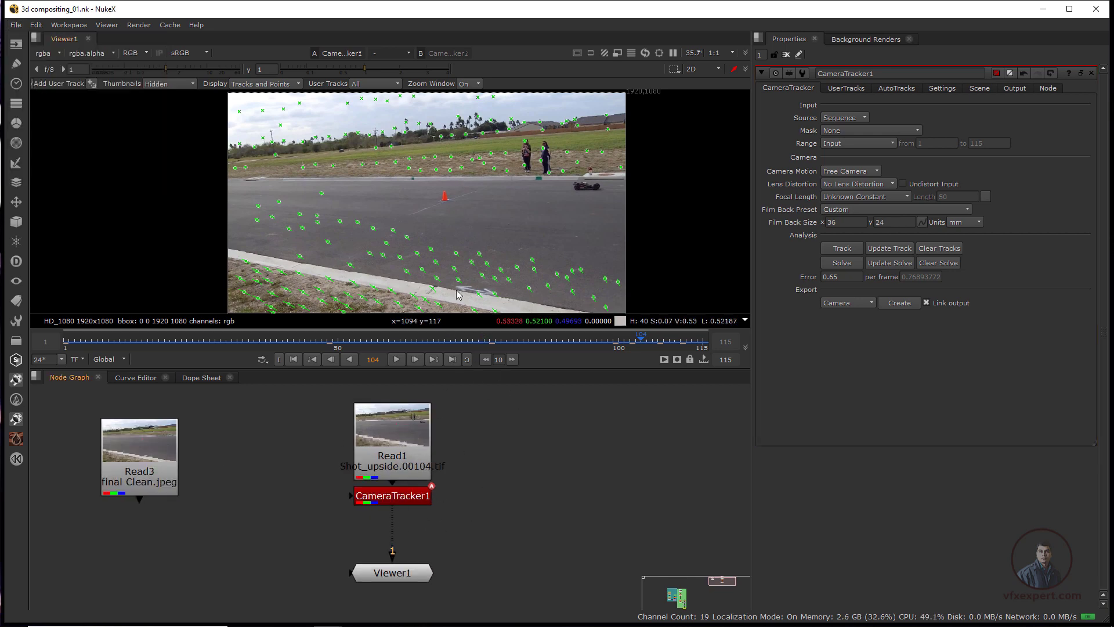
left_click(411, 503)
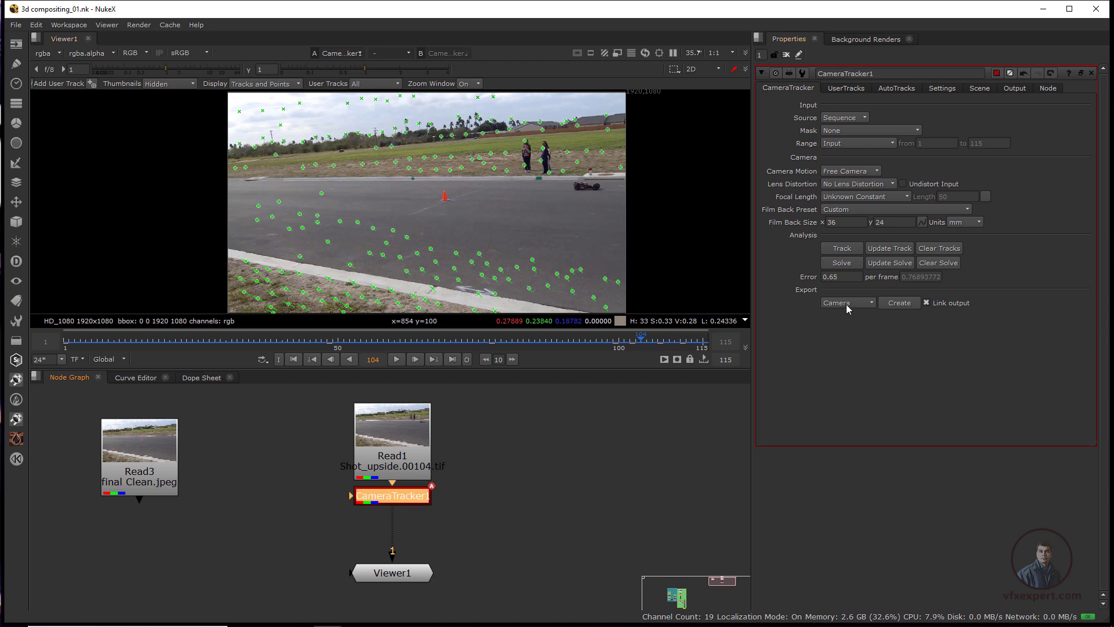
left_click(864, 302)
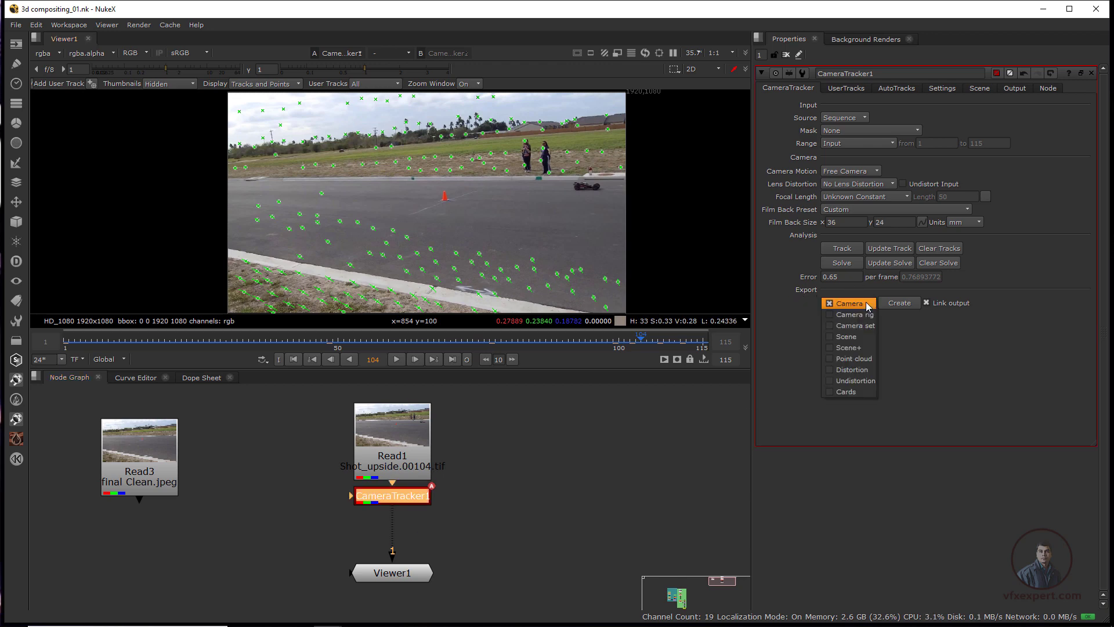
left_click(845, 337)
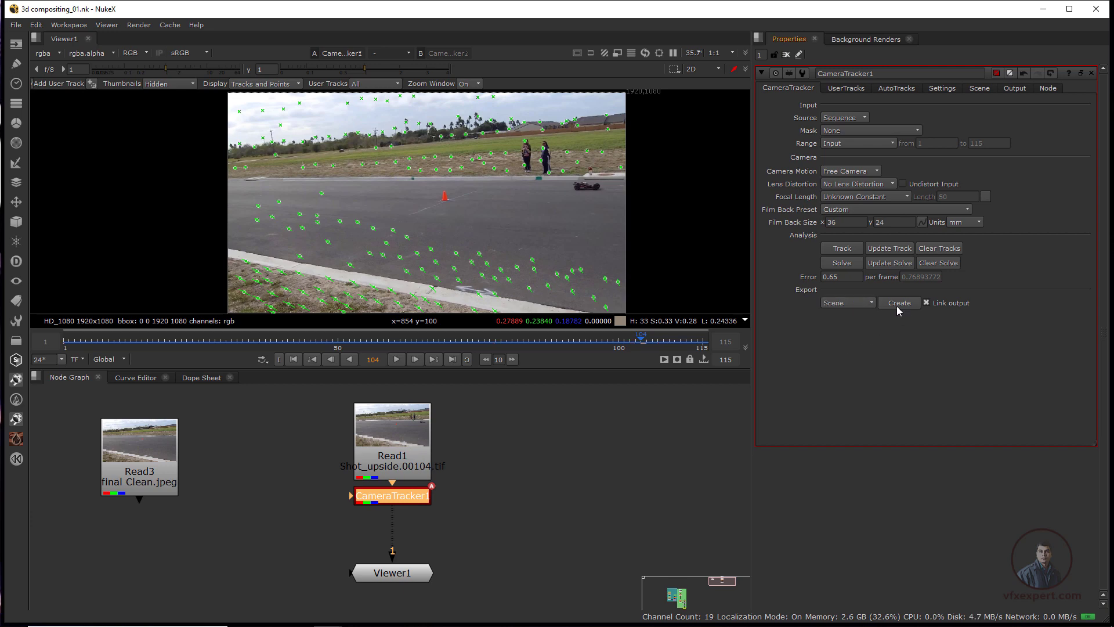
left_click(899, 303)
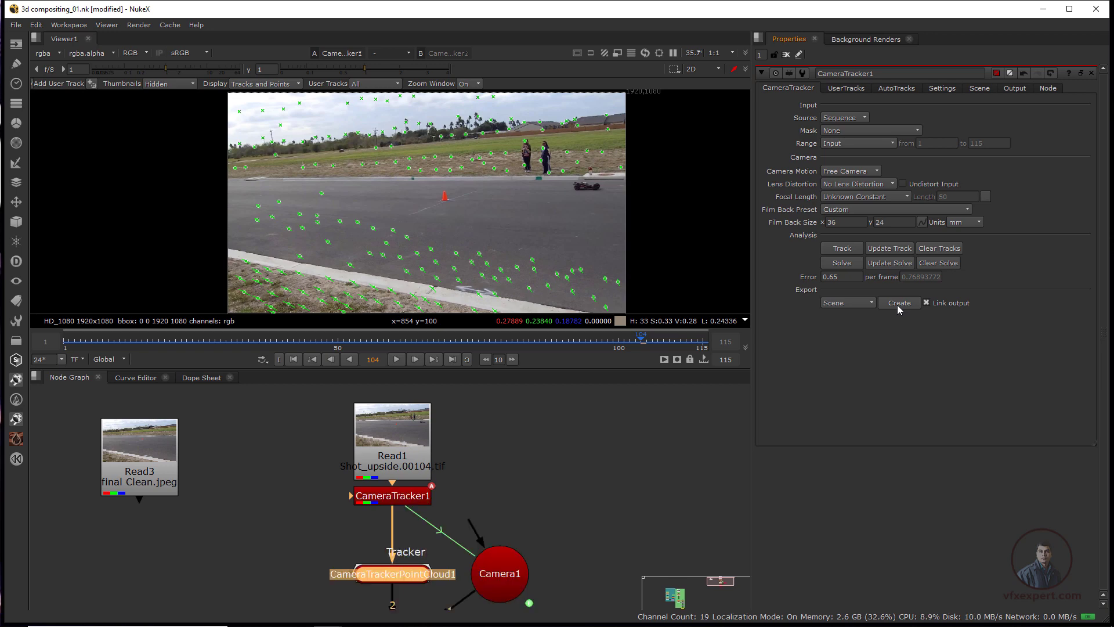
scroll(535, 494, "down", 6)
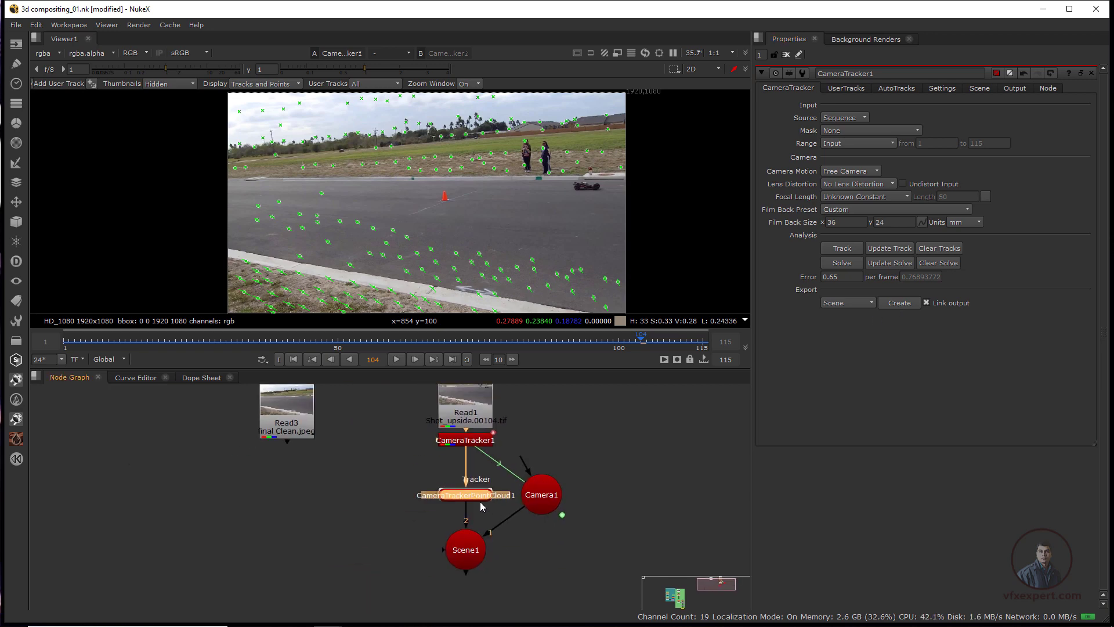
left_click_drag(402, 504, 345, 499)
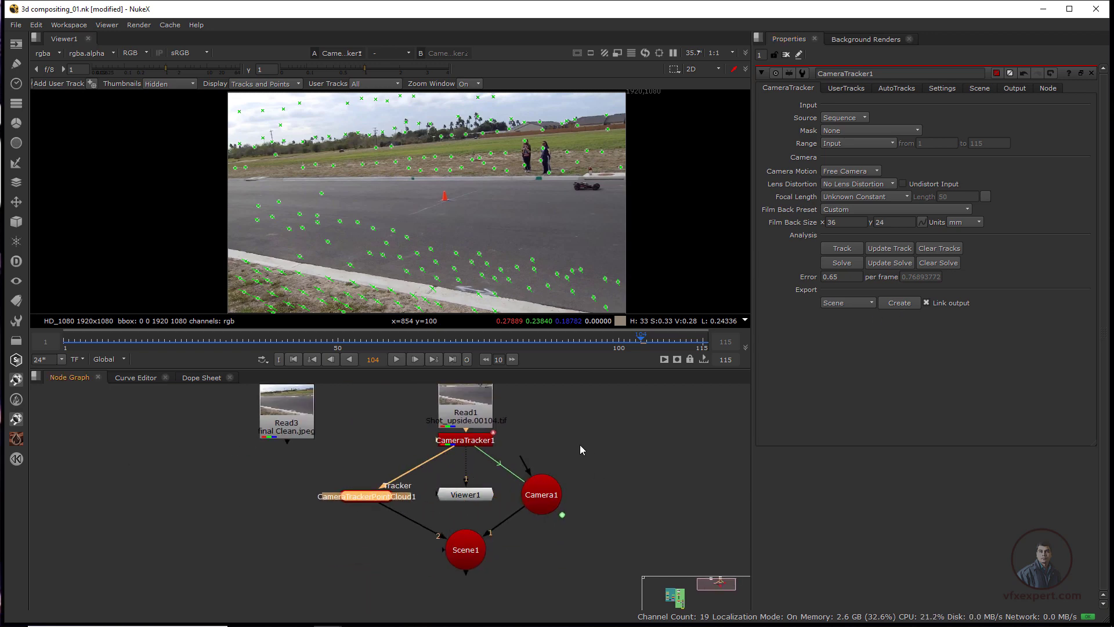
View Scene1 in 3D and inspect the solved camera and point cloud from the side, scrubbing back to frame 55
left_click(469, 559)
key("1")
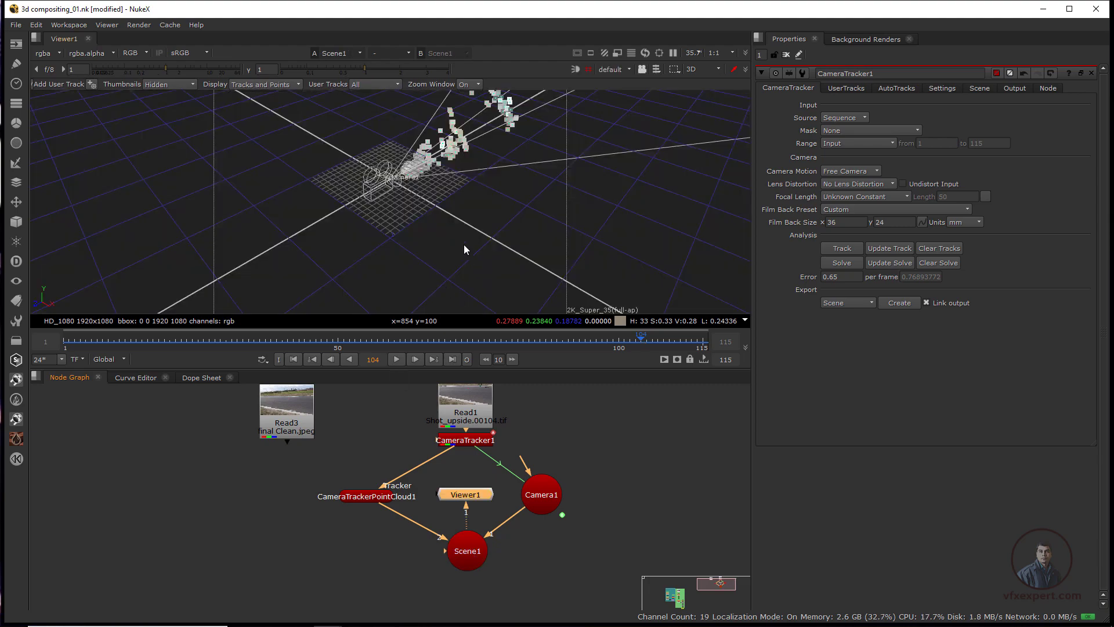
scroll(429, 189, "up", 2)
middle_click_drag(429, 190, 400, 231)
left_click_drag(323, 248, 466, 225, "ctrl")
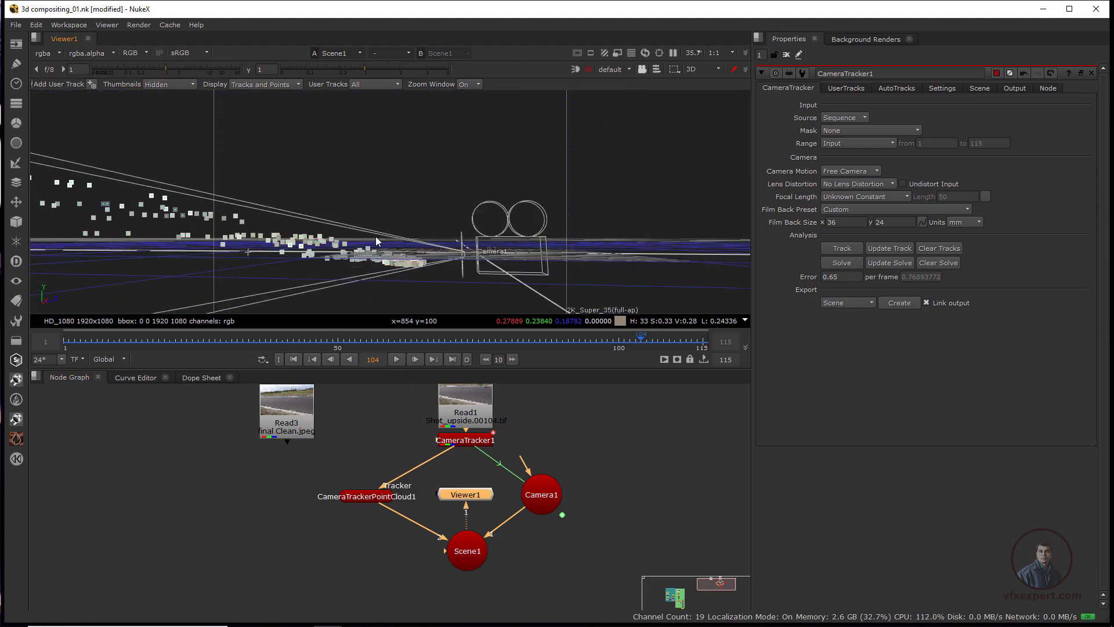
mouse_move(554, 229)
left_mouse_down("ctrl")
mouse_move(430, 273)
mouse_move(548, 178)
mouse_move(544, 221)
left_mouse_up("ctrl")
left_click_drag(433, 340, 367, 347)
left_click_drag(452, 215, 529, 253, "ctrl")
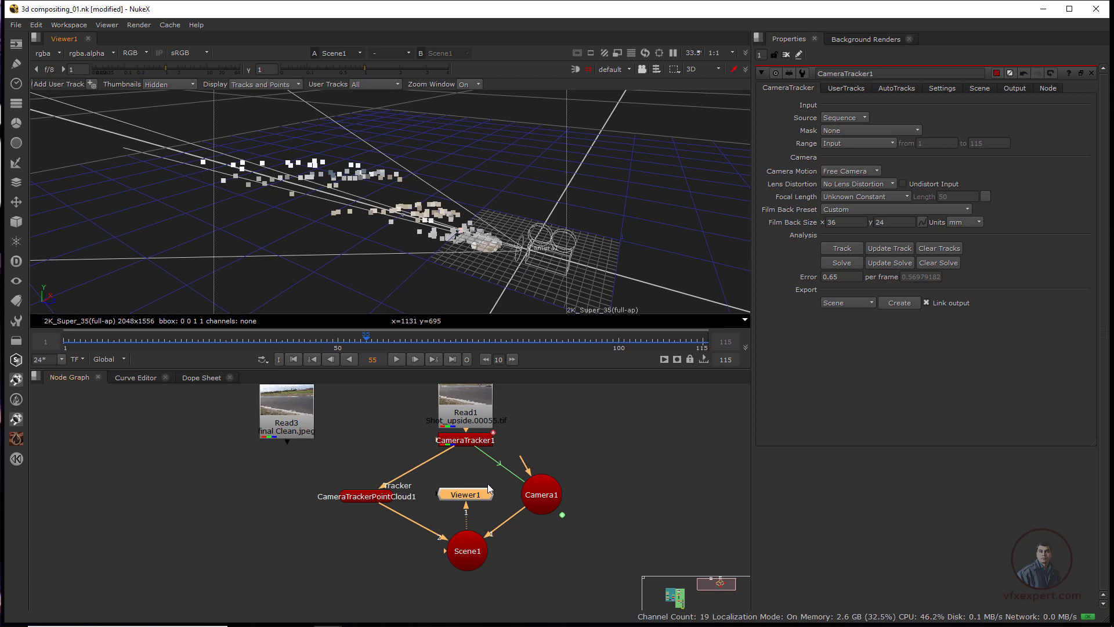
Place Viewer1 beside Scene1, display CameraTracker1's output and scrub to frame 27 to review the tracks on the road
left_click_drag(458, 496, 411, 552)
left_click(479, 440)
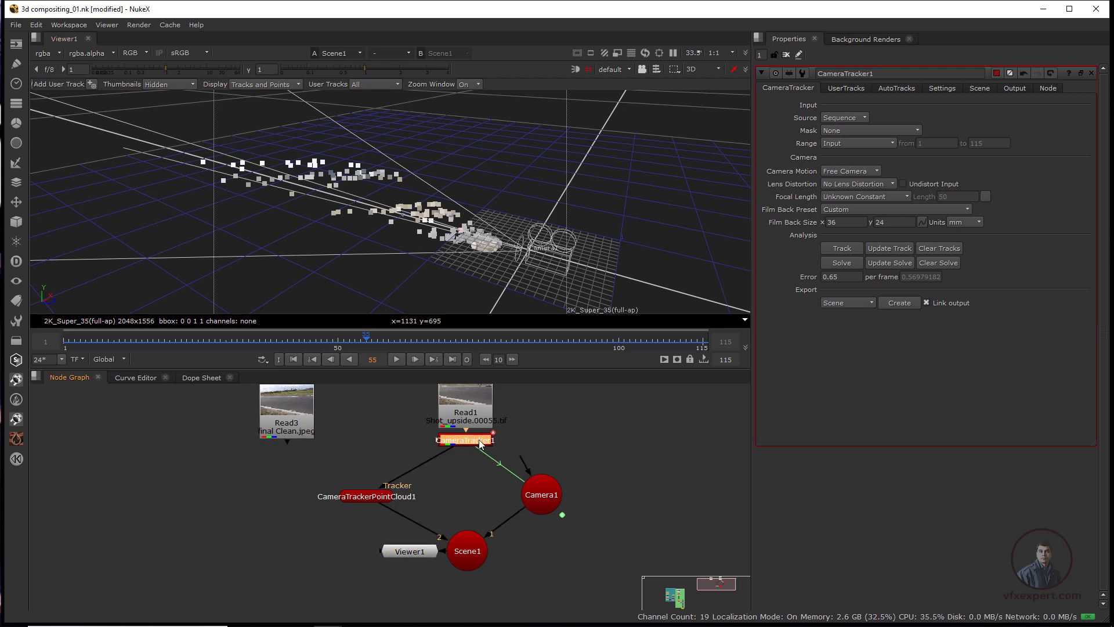
key("1")
left_click(480, 441)
scroll(514, 275, "up", 3)
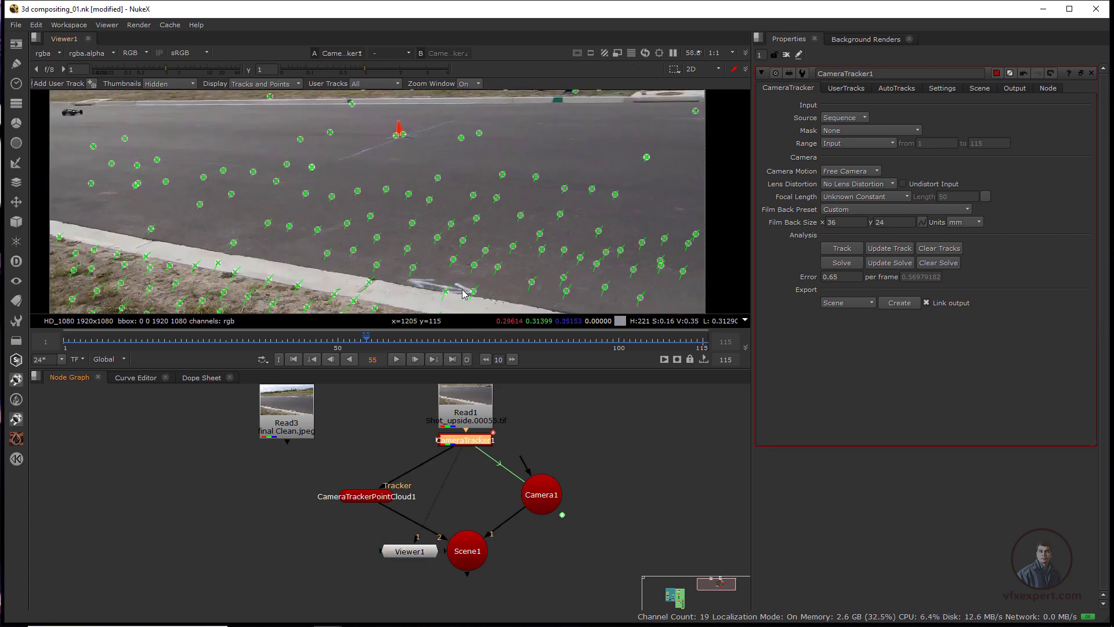
scroll(514, 275, "down", 2)
scroll(514, 275, "up", 2)
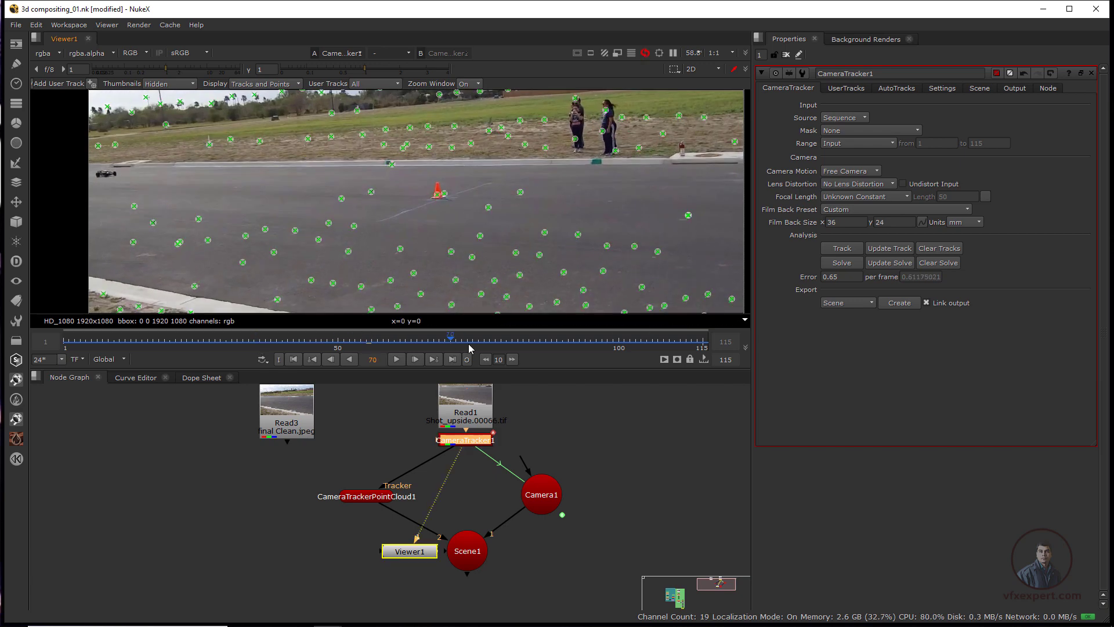
left_click(561, 332)
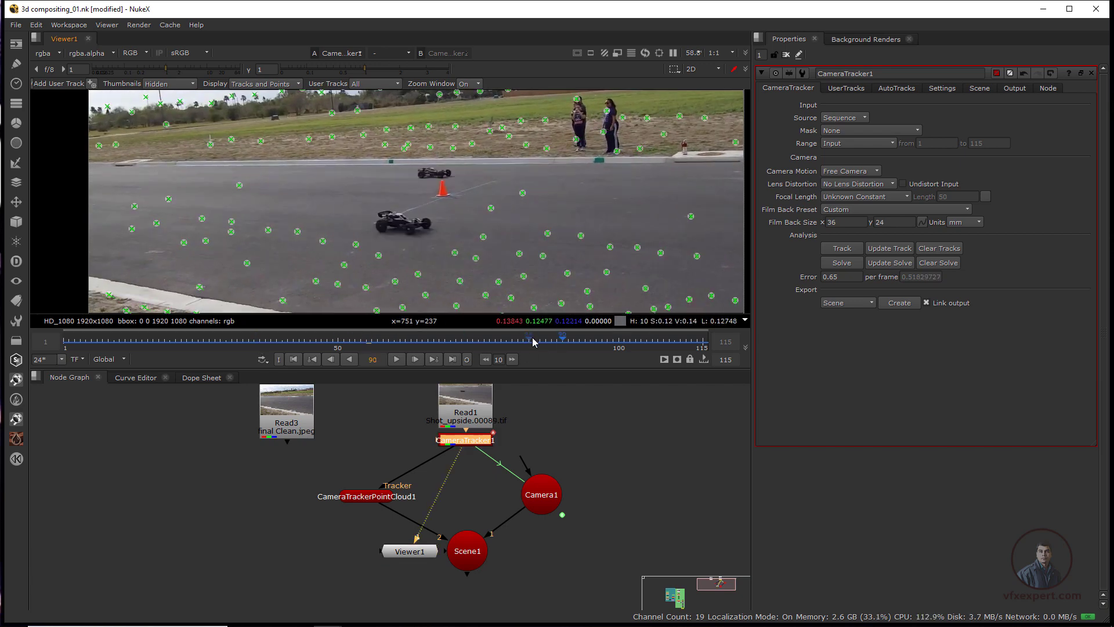
left_click_drag(532, 342, 209, 339)
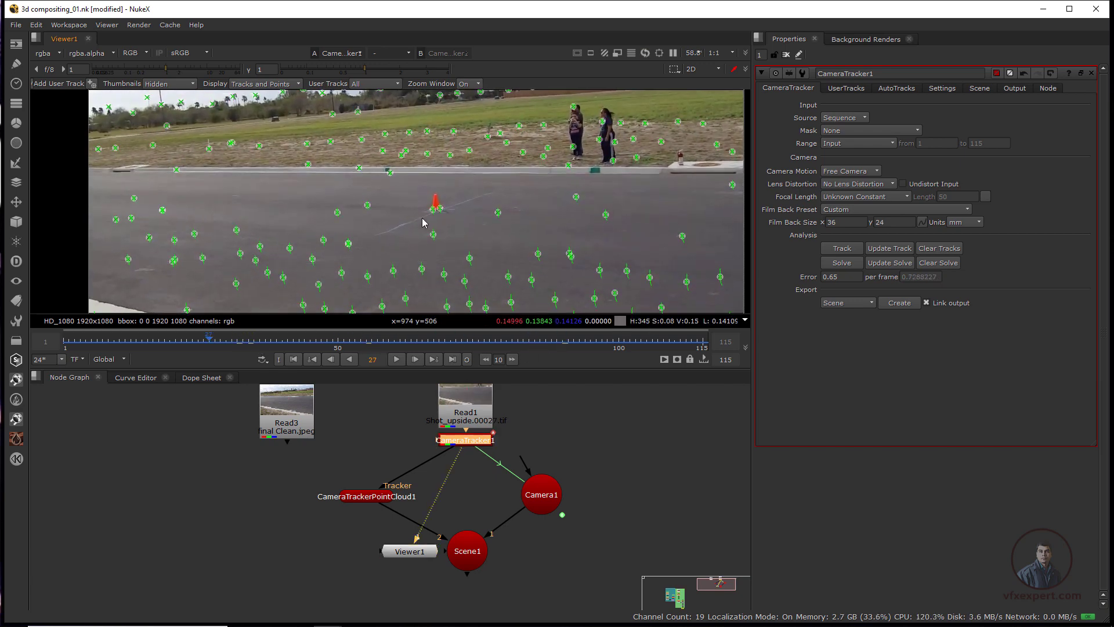
scroll(423, 223, "down", 2)
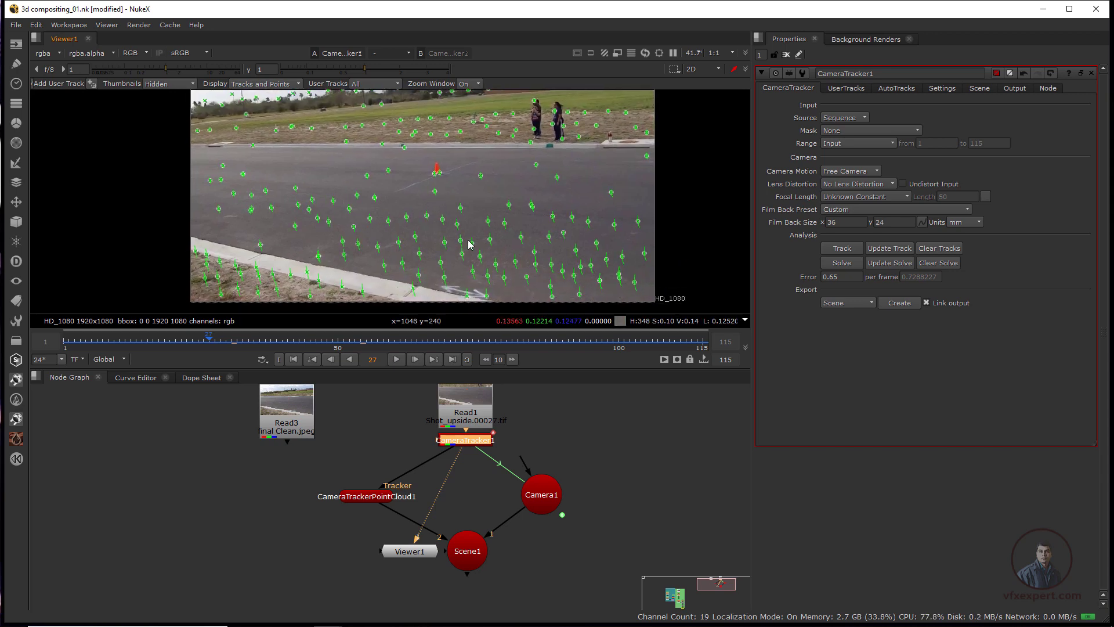
mouse_move(509, 212)
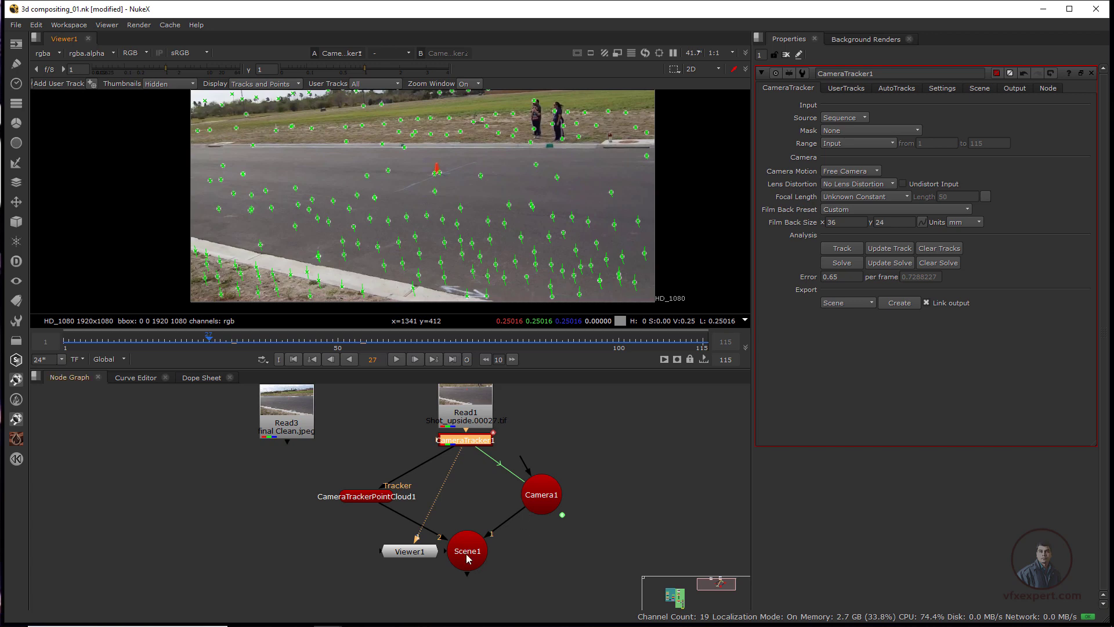
View Scene1 in 3D again and examine how the point cloud lies against the grid from the side
left_click(468, 554)
key("1")
left_click_drag(442, 321, 637, 158, "ctrl")
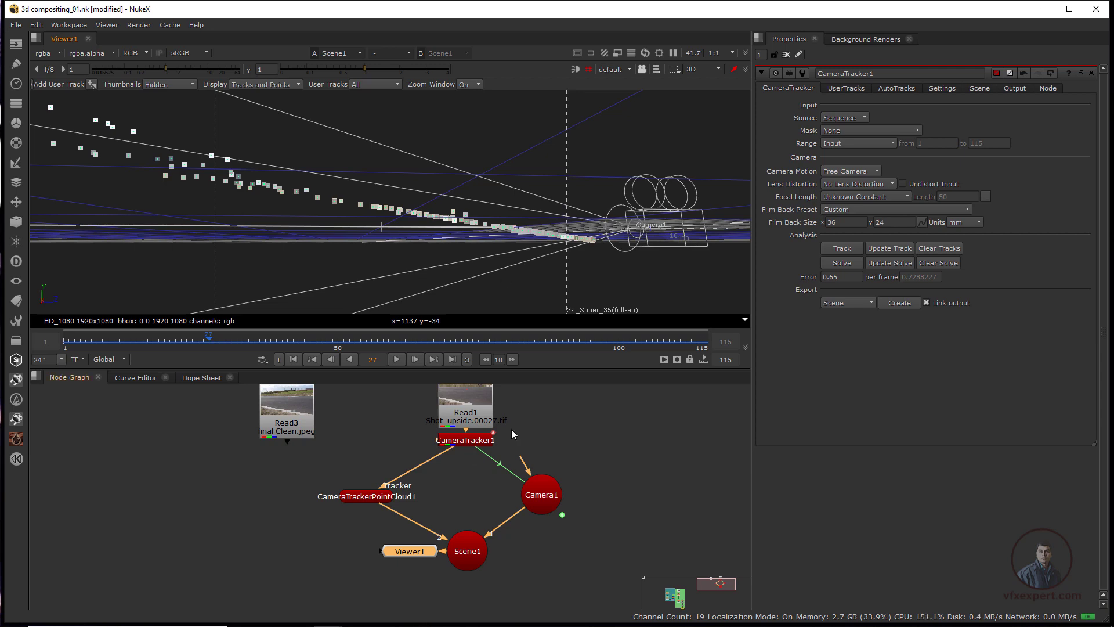
Display CameraTracker1 and set the ground plane to a selection of track points on the asphalt around and below the orange cone
left_click(470, 441)
key("1")
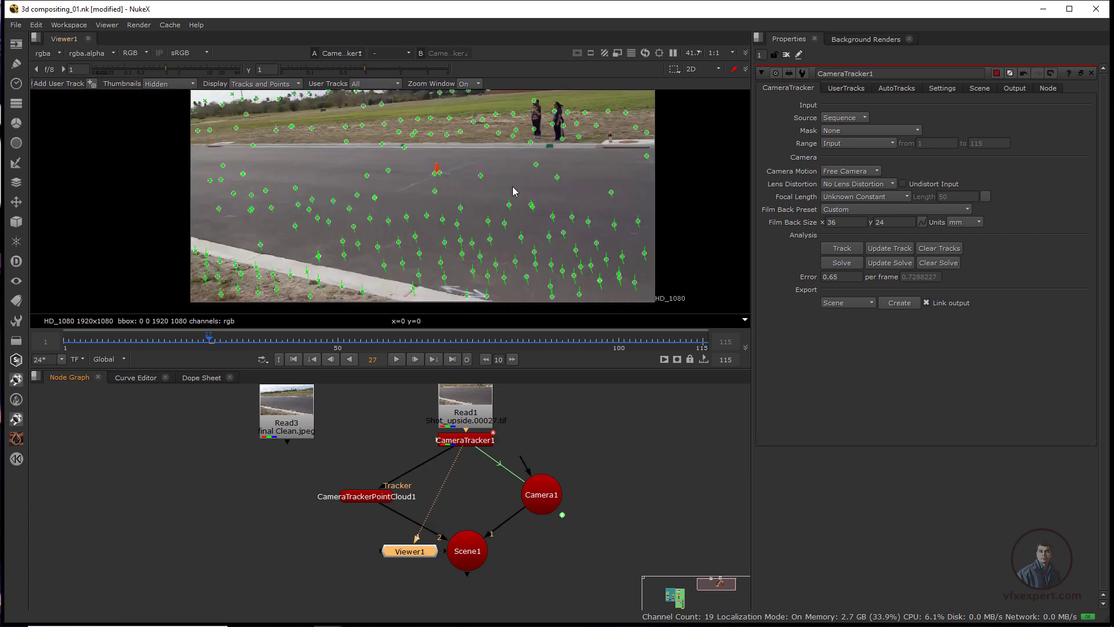
scroll(465, 235, "up", 2)
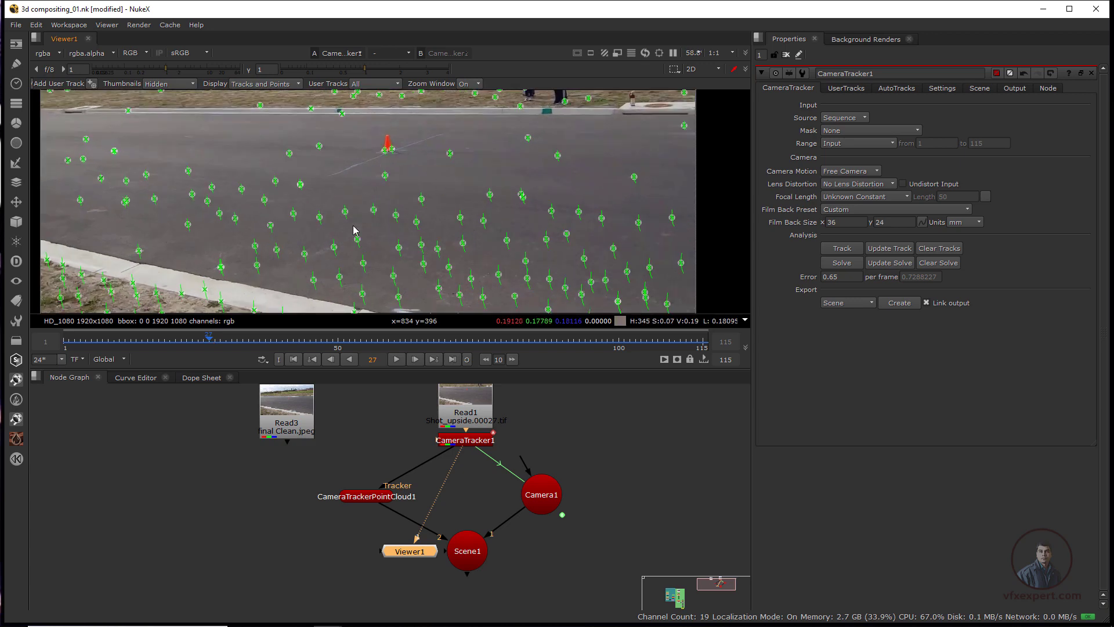
scroll(394, 212, "down", 2)
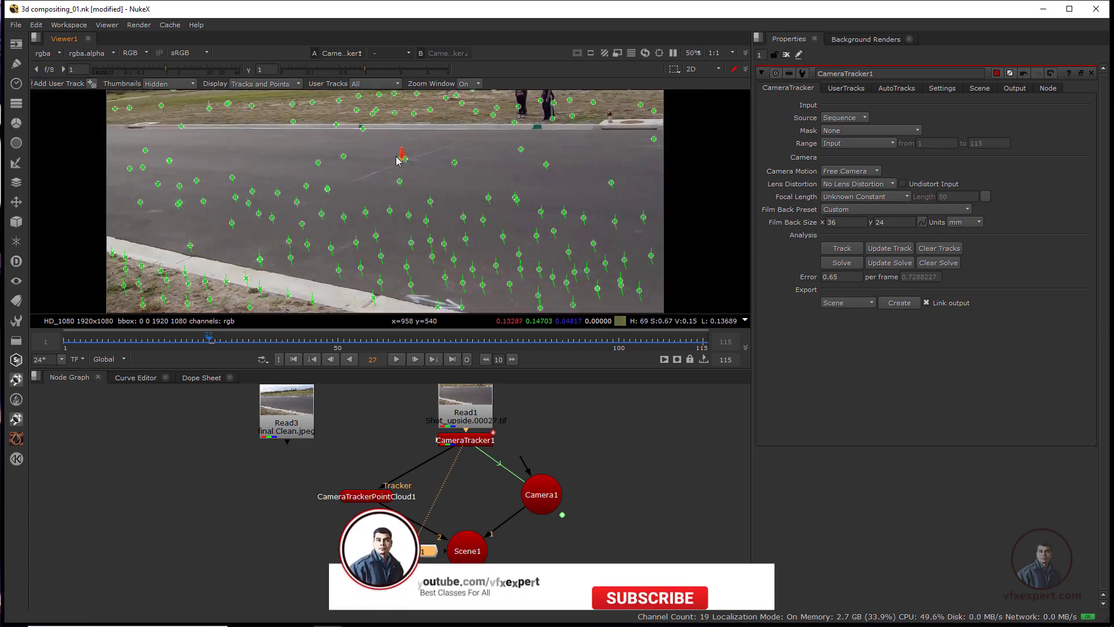
scroll(436, 201, "up", 1)
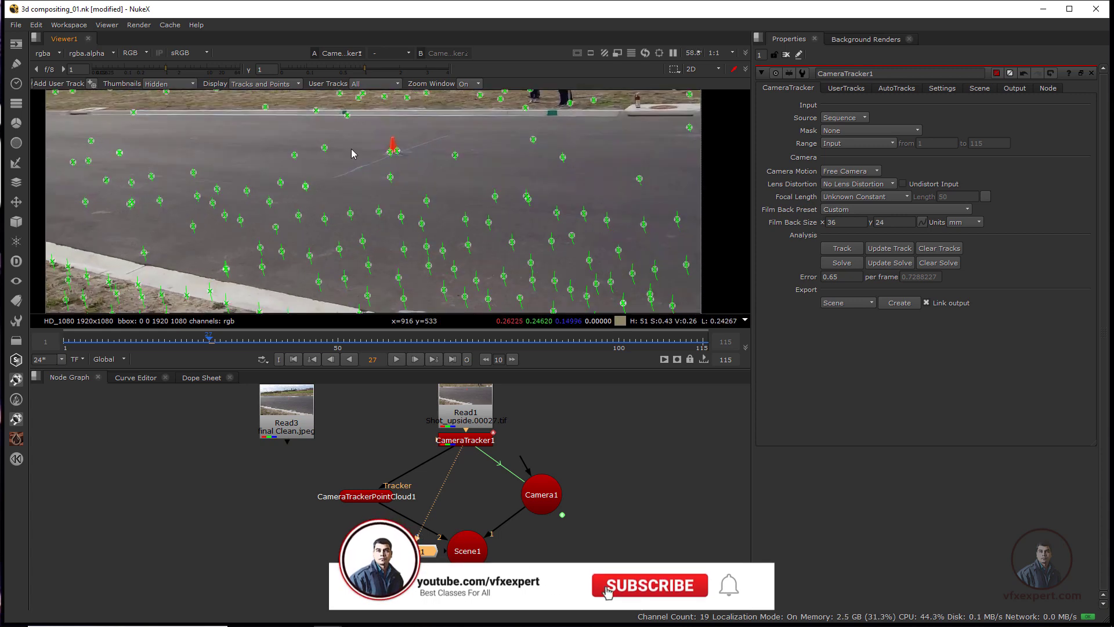
left_click_drag(268, 146, 498, 248)
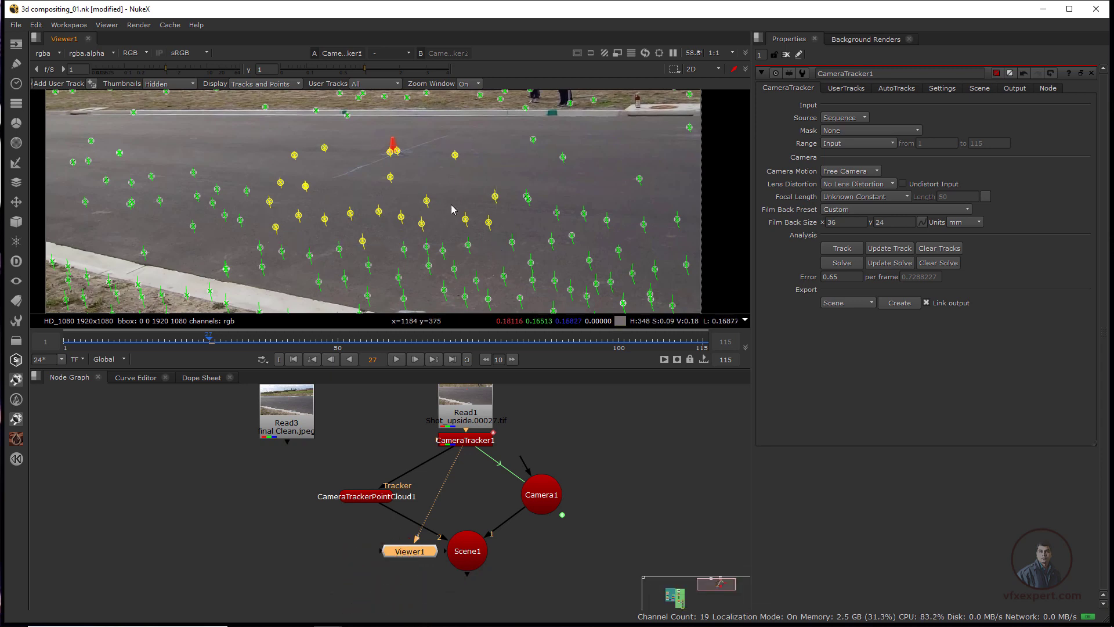
right_click(466, 221)
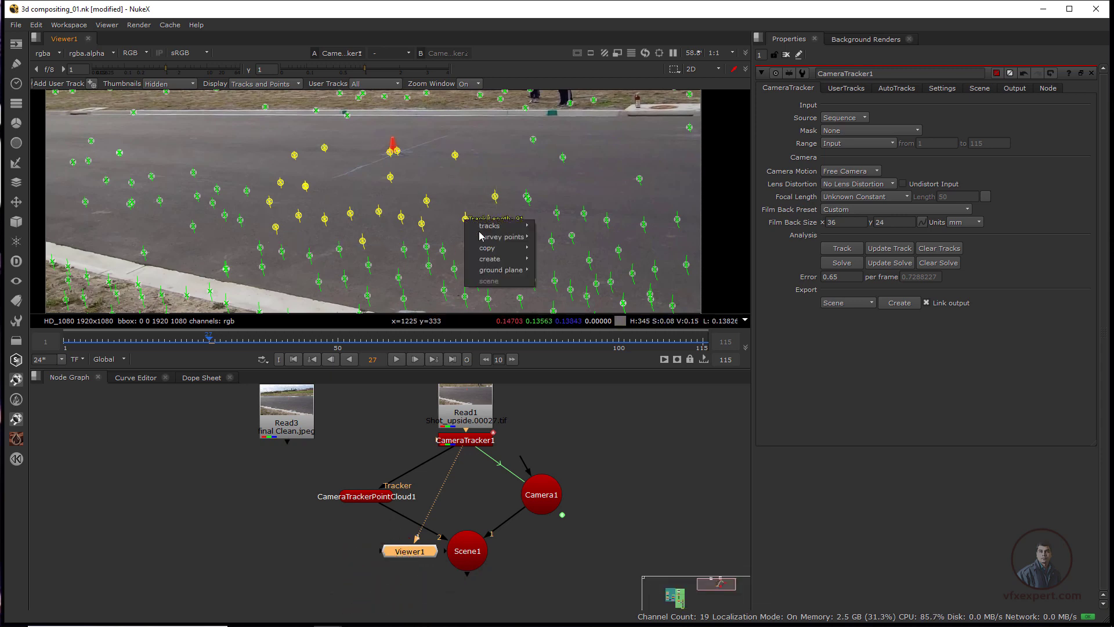
mouse_move(503, 261)
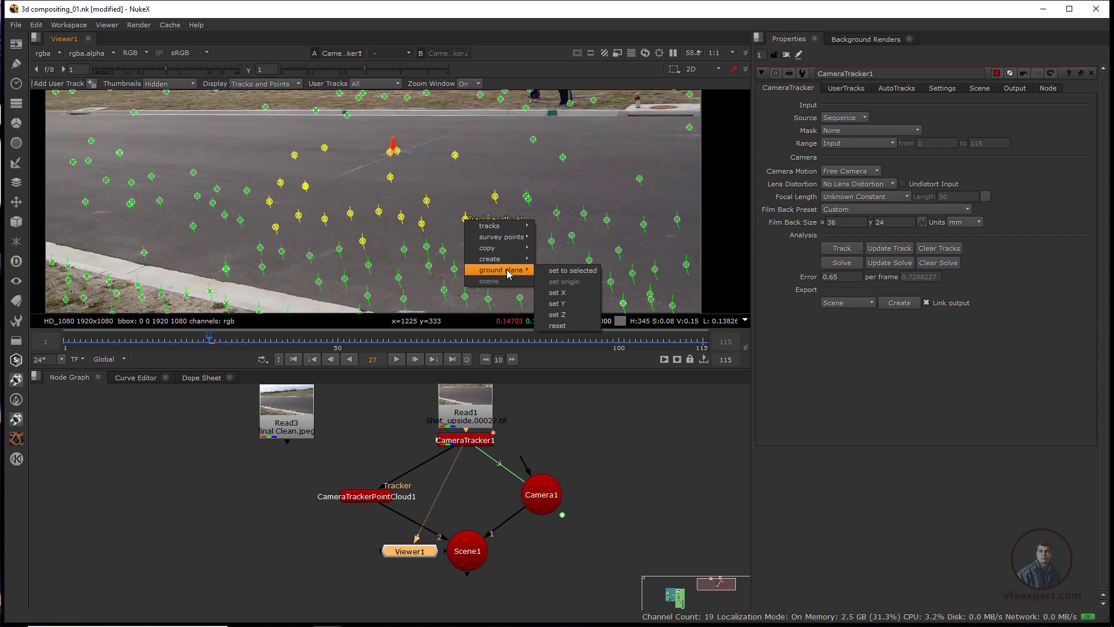
left_click(577, 271)
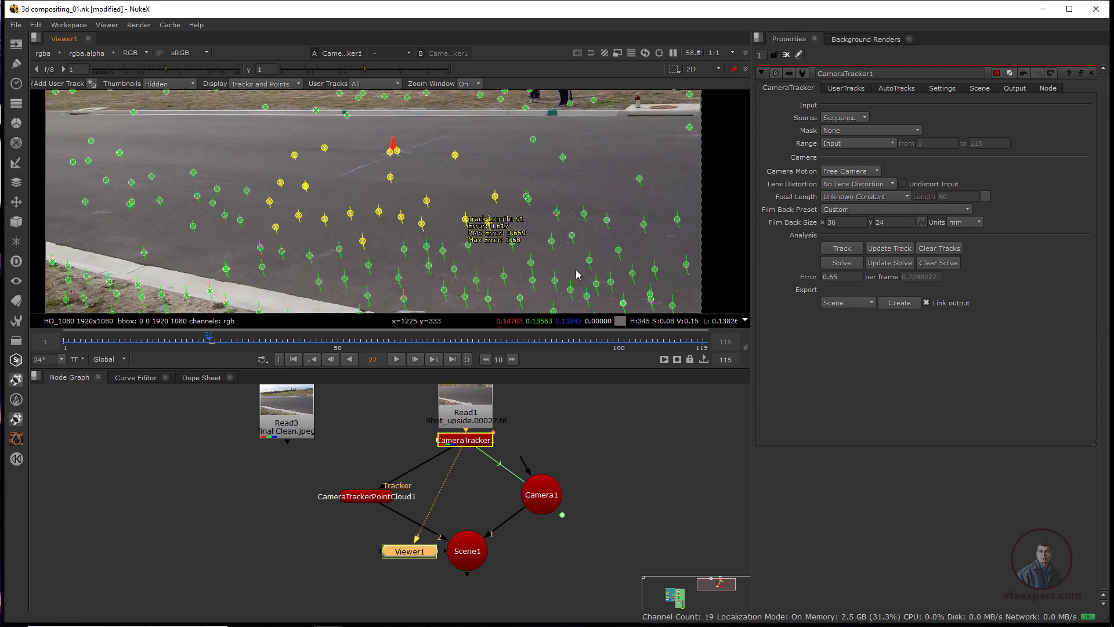
Set the ground plane origin at the ground track point just right of the orange cone
scroll(396, 218, "down", 3)
scroll(396, 218, "up", 2)
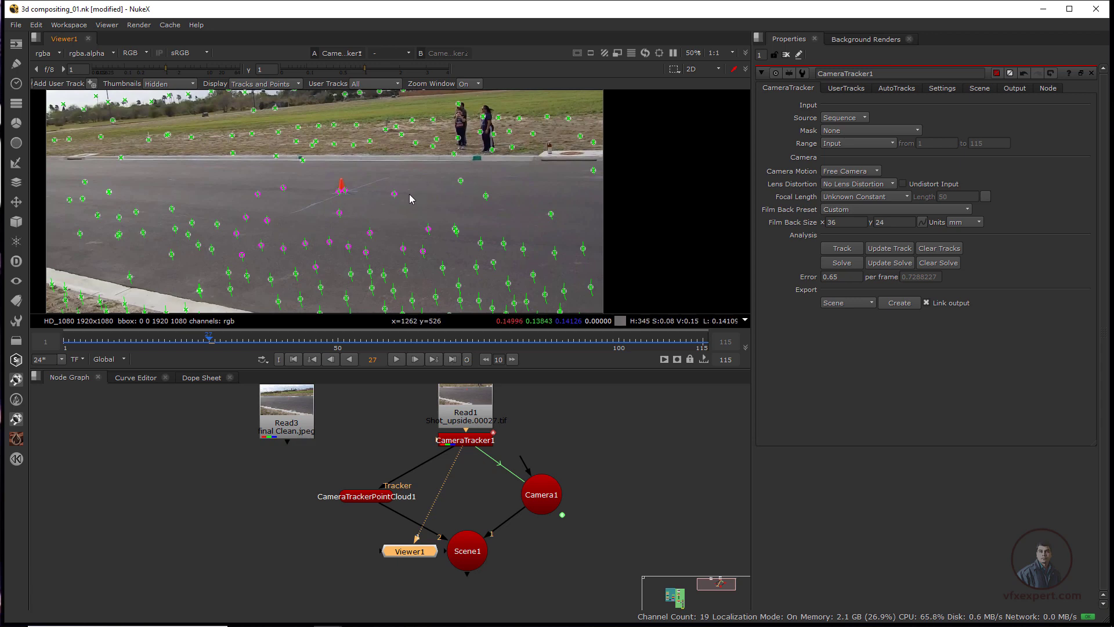
right_click(394, 199)
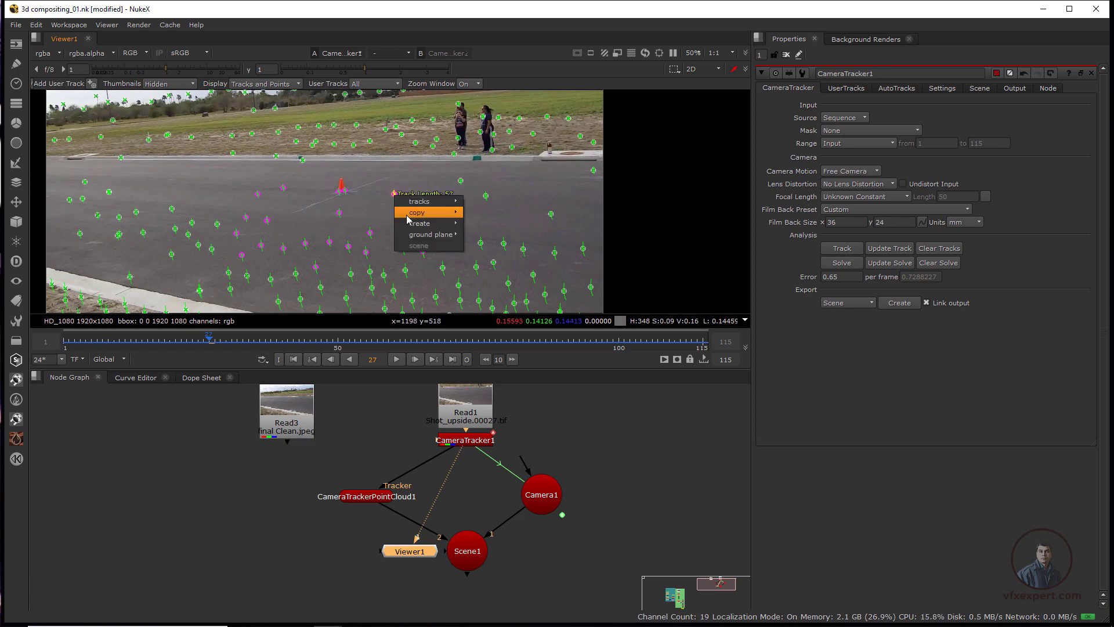
mouse_move(424, 233)
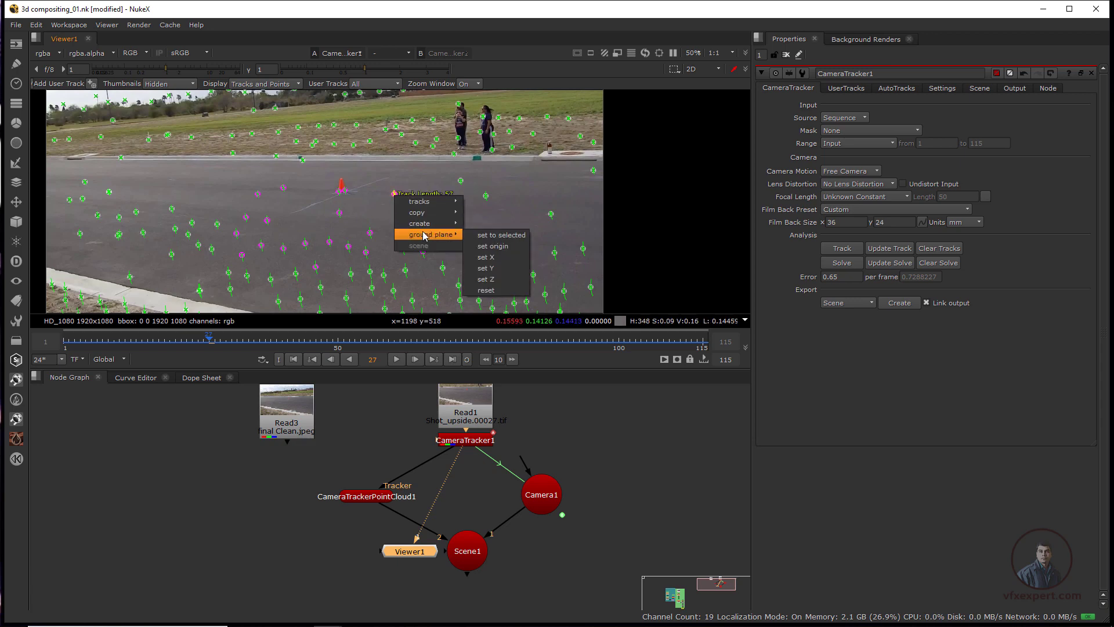
left_click(503, 246)
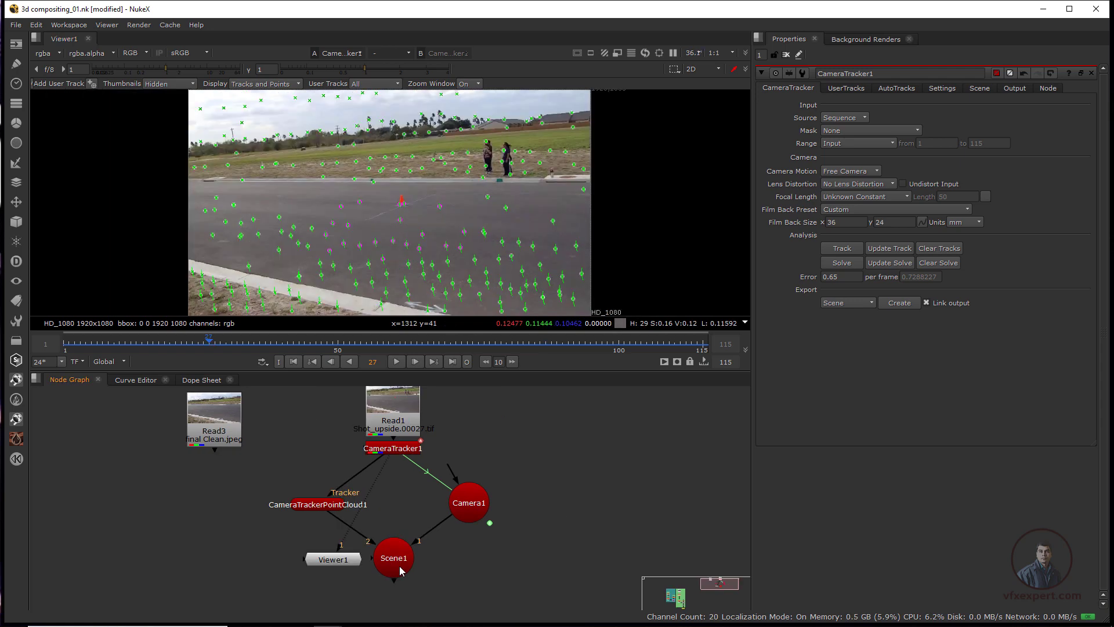
View Scene1 in 3D and check the reoriented camera and point cloud against the ground grid
left_click(401, 559)
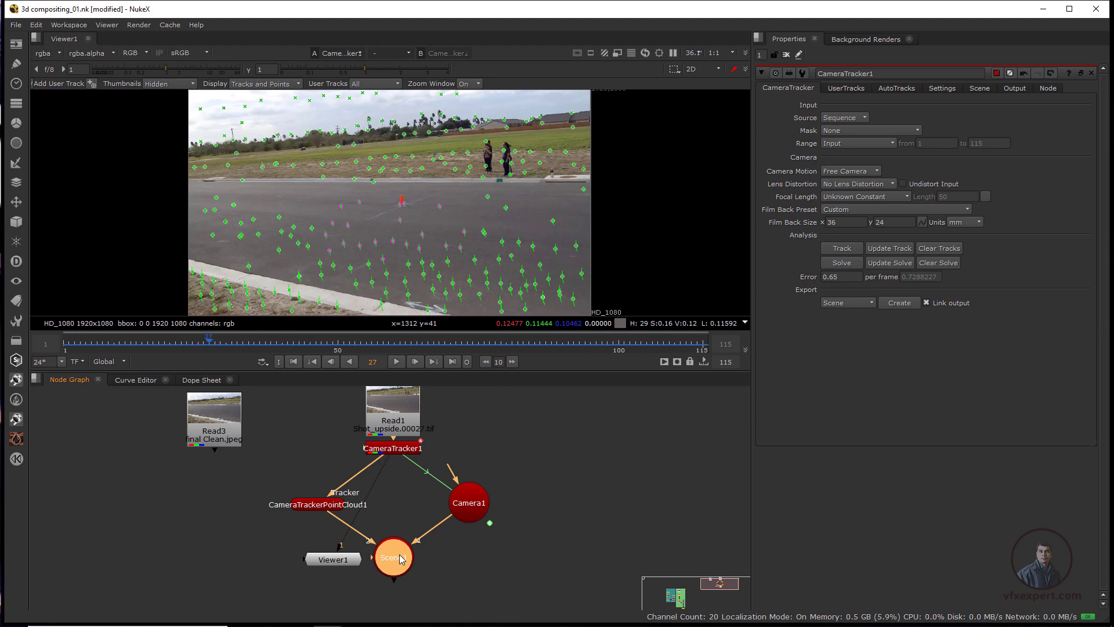
key("1")
middle_click_drag(474, 198, 579, 184)
left_click_drag(579, 184, 445, 200, "ctrl")
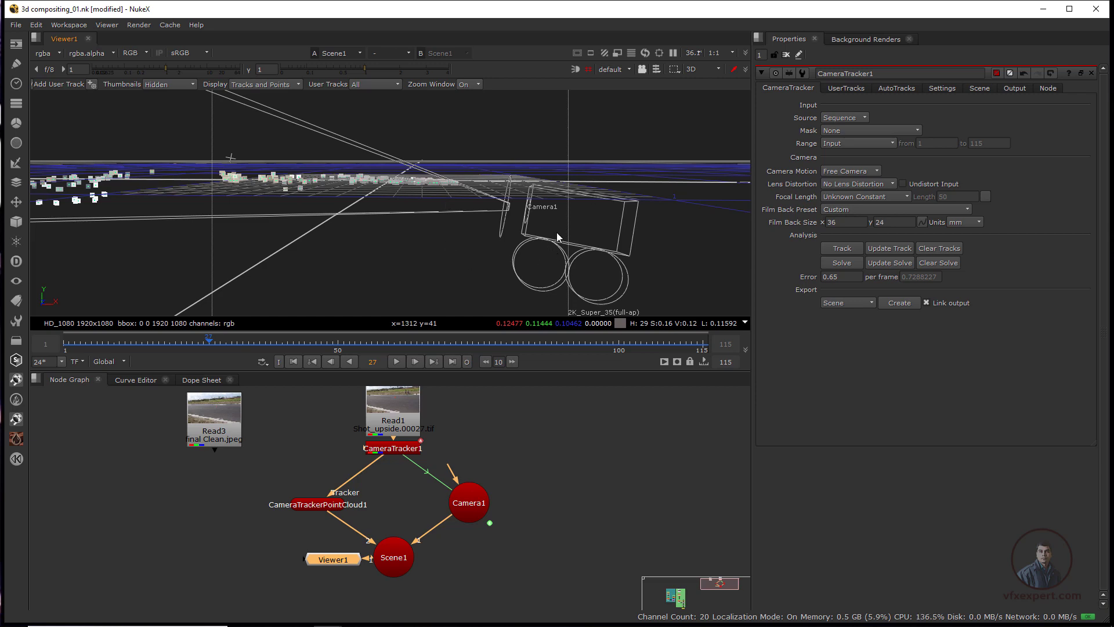
Set the X rotation of CameraTracker1's scene transform to 180 and check the flipped camera and point cloud against the grid
left_click_drag(513, 256, 419, 292, "ctrl")
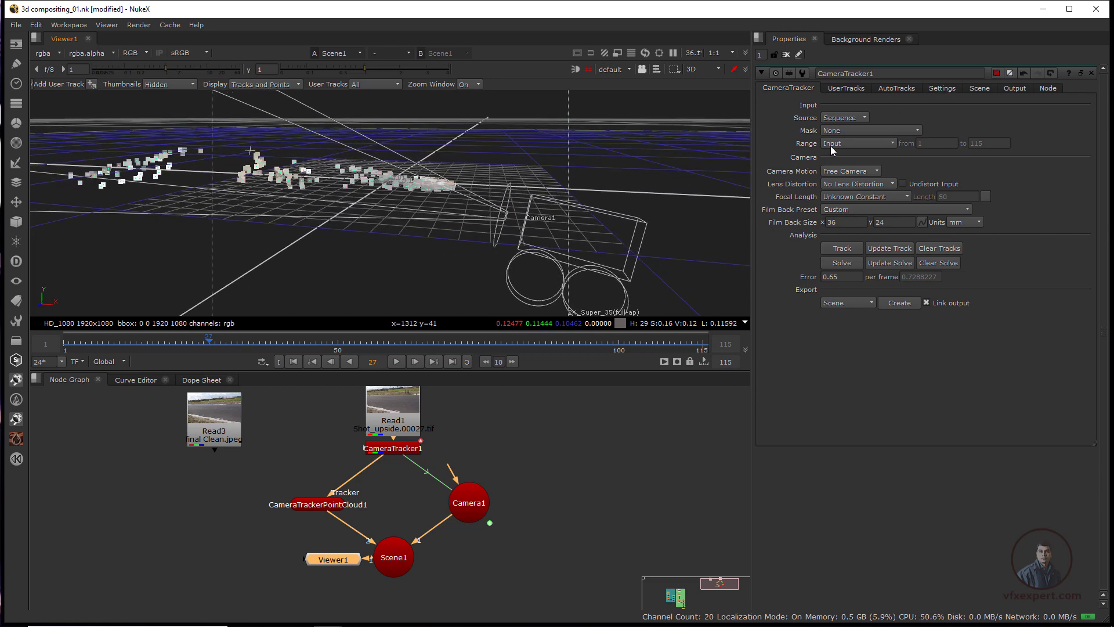
left_click(980, 92)
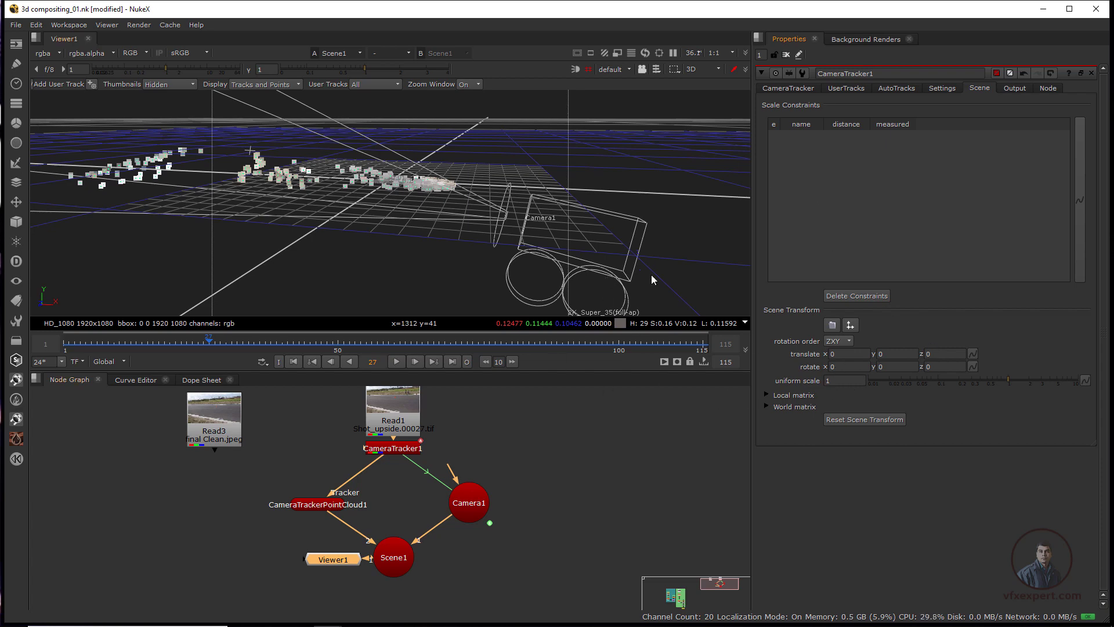
left_click_drag(652, 280, 641, 266, "ctrl")
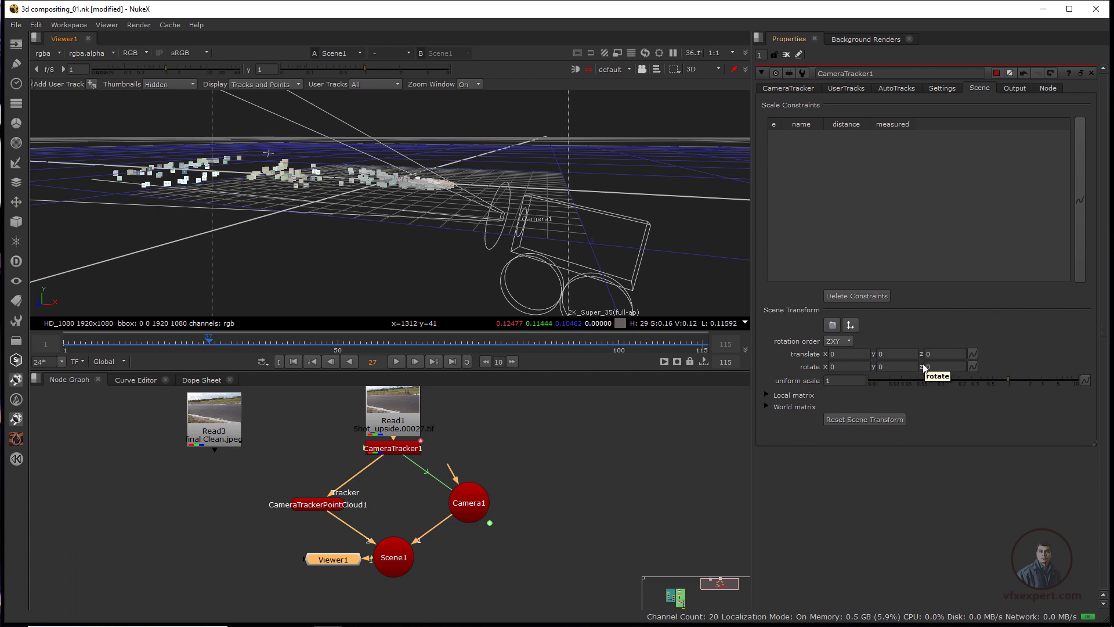
left_click(841, 366)
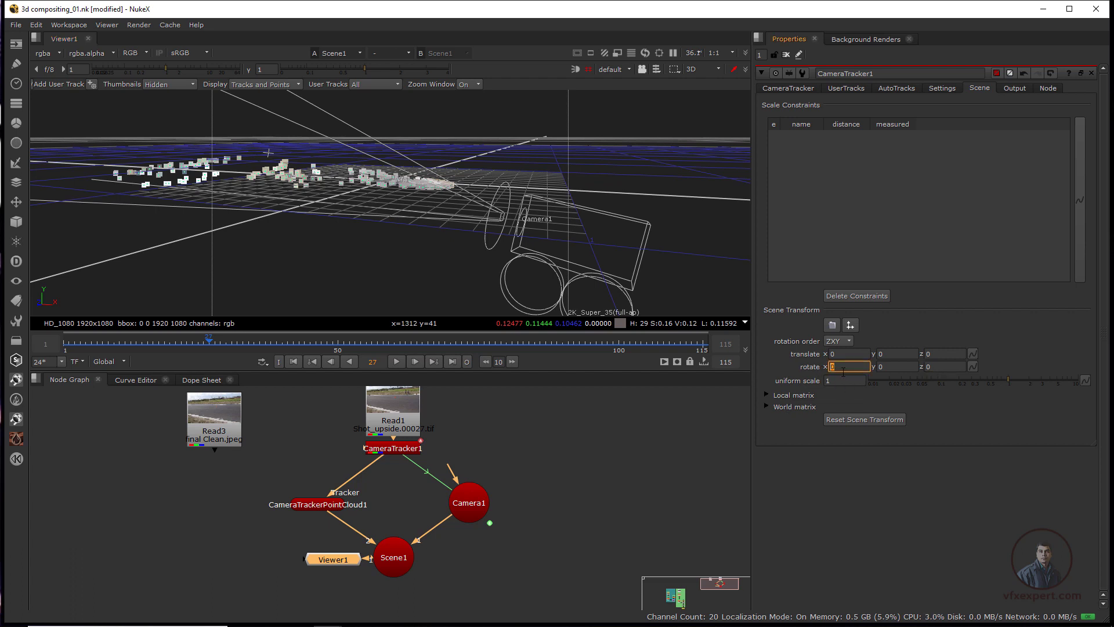
key("Return")
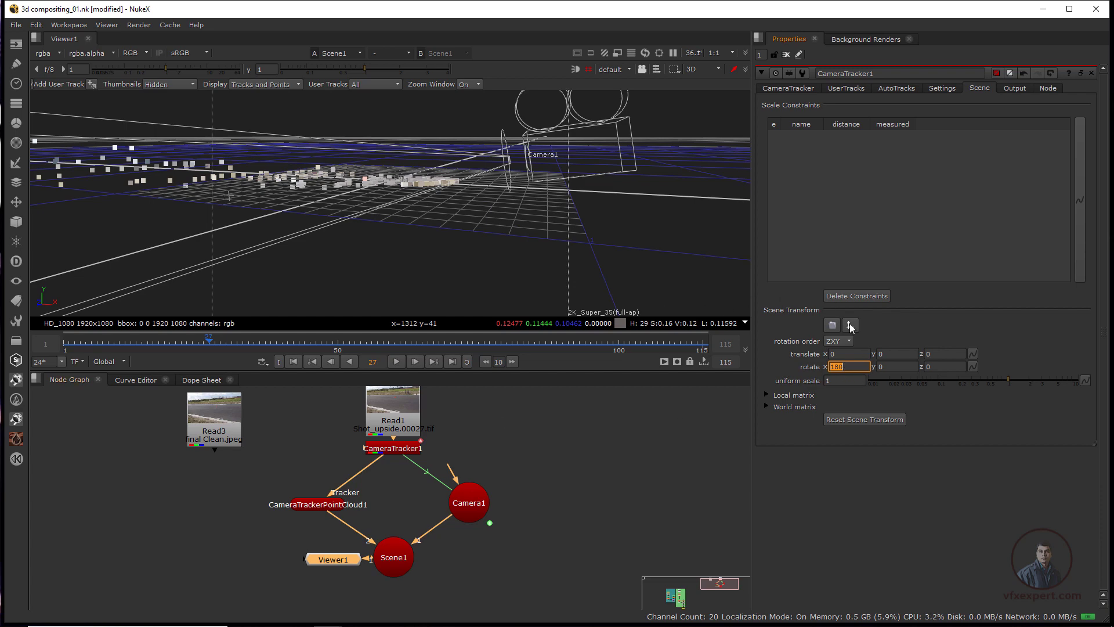
left_click_drag(430, 209, 468, 205, "ctrl")
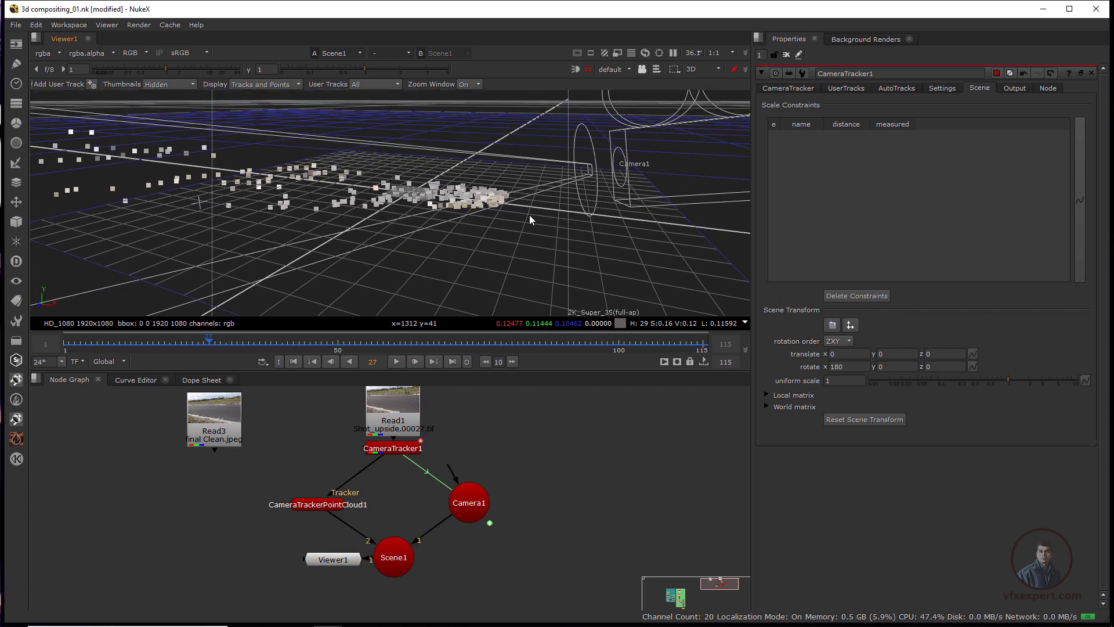
left_click_drag(518, 261, 499, 278, "ctrl")
Move Viewer1 directly below Scene1, leaving room between the two nodes
scroll(402, 525, "down", 3)
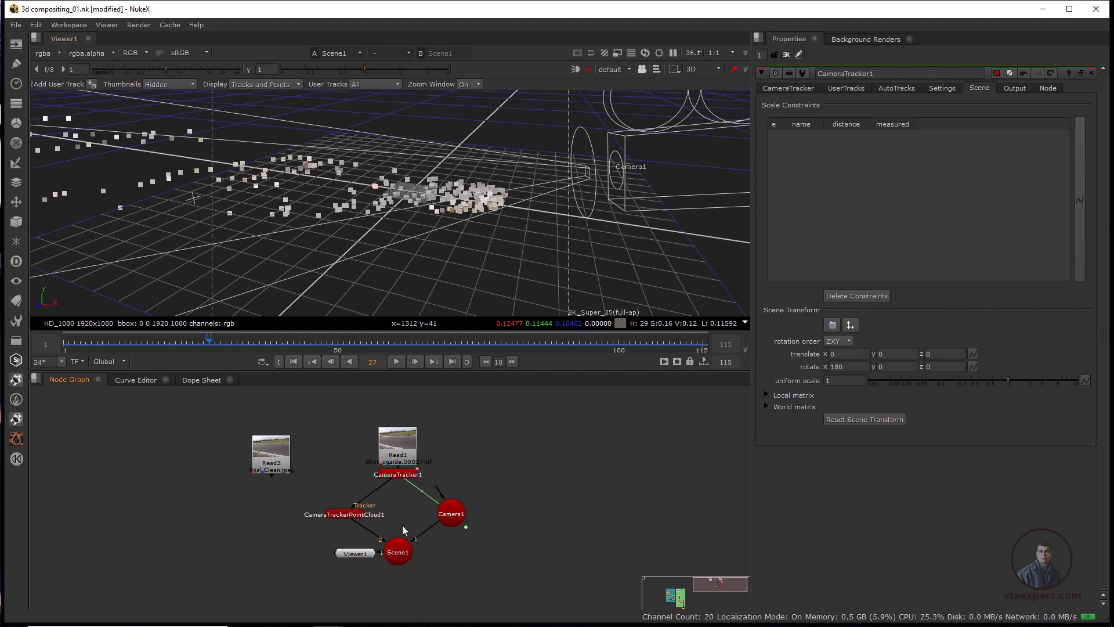
left_click_drag(347, 547, 341, 587)
scroll(452, 493, "up", 2)
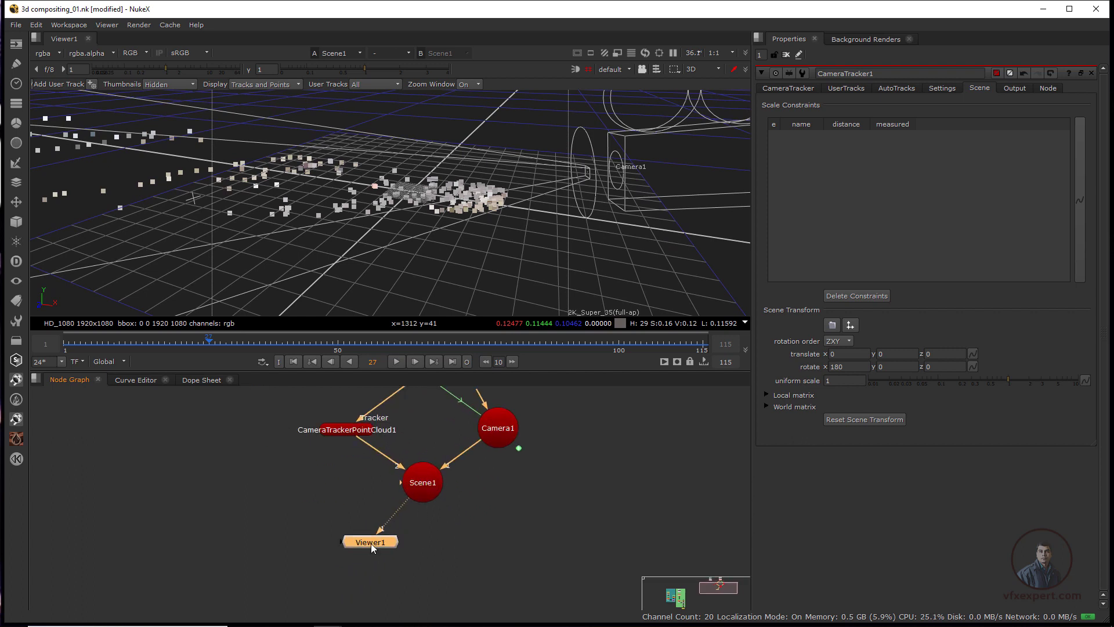
left_click_drag(371, 543, 430, 565)
middle_click_drag(437, 480, 431, 544)
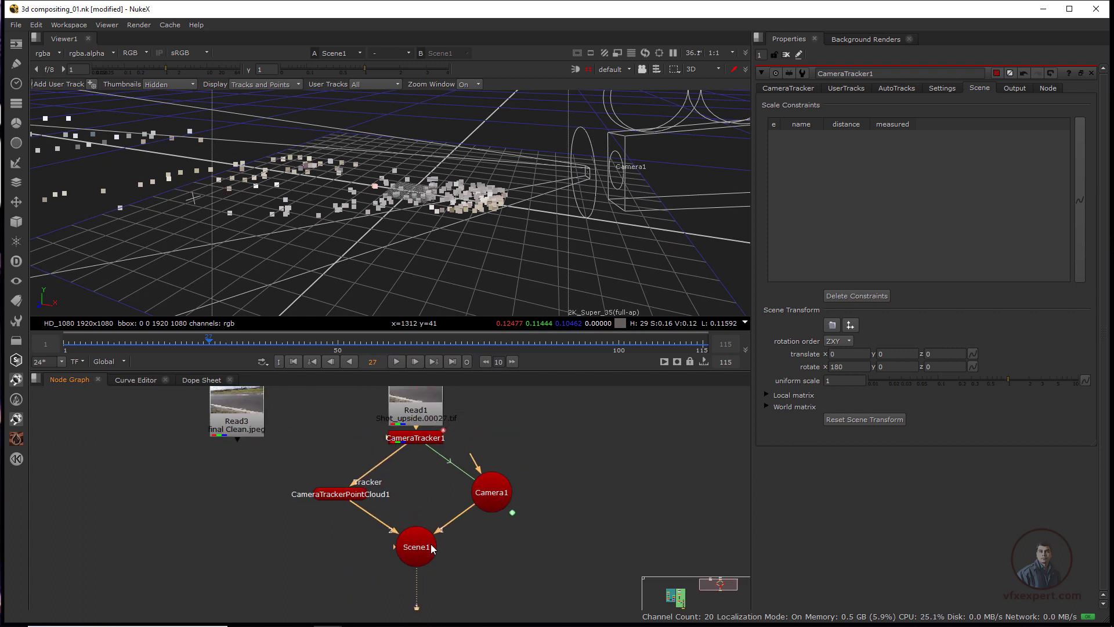
Add a ScanlineRender node and place it just below Scene1, beside Viewer1
left_click(19, 224)
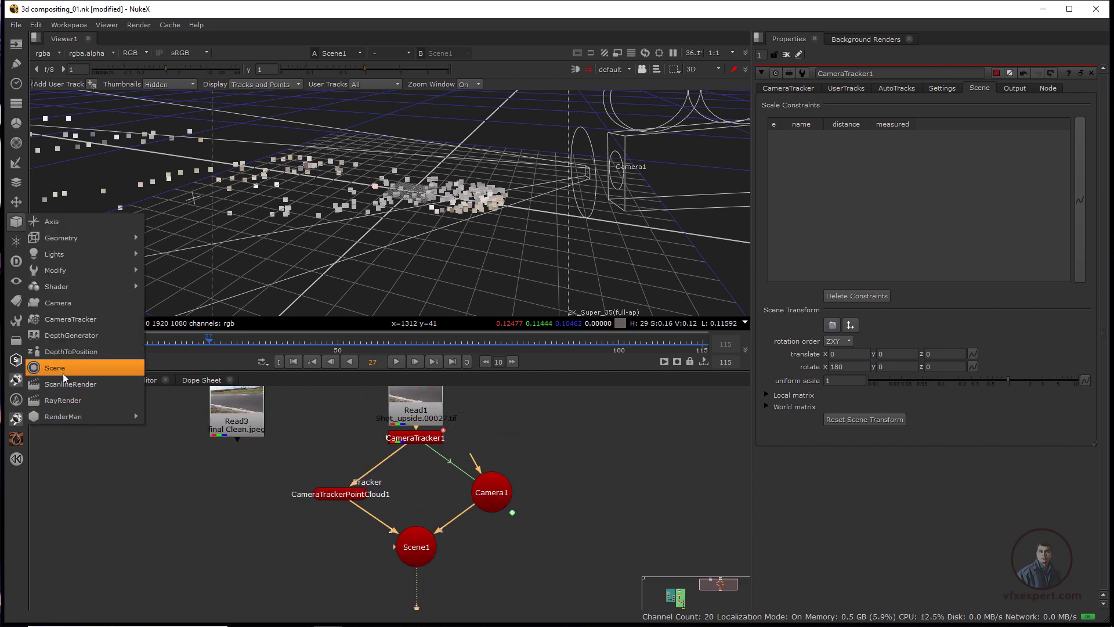
left_click(74, 384)
middle_click_drag(428, 493, 451, 427)
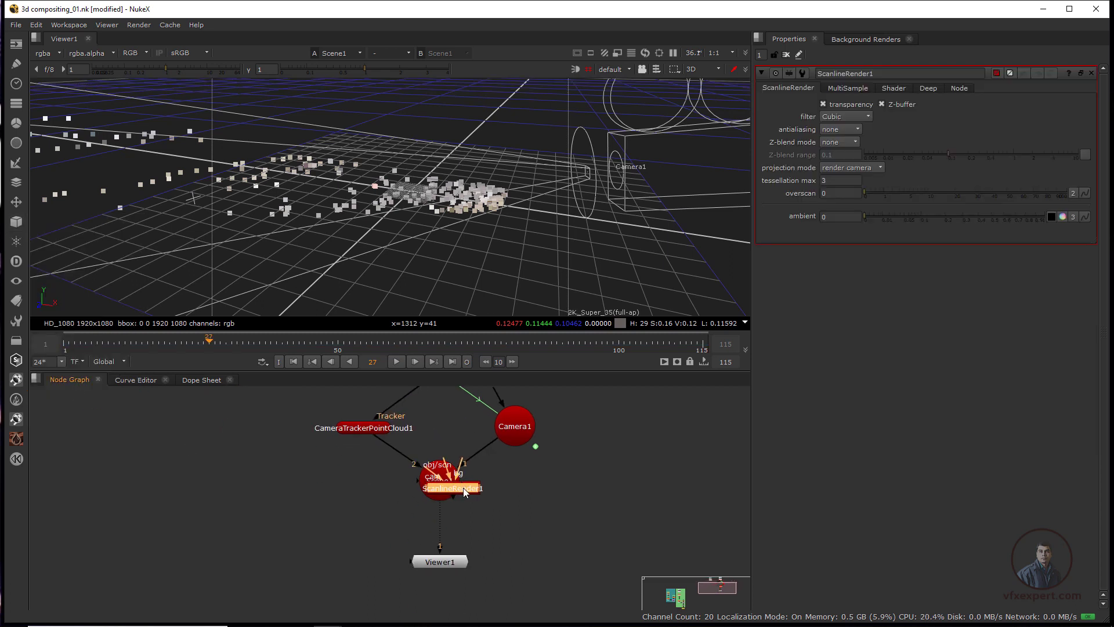
left_click_drag(464, 492, 398, 545)
scroll(375, 489, "down", 2)
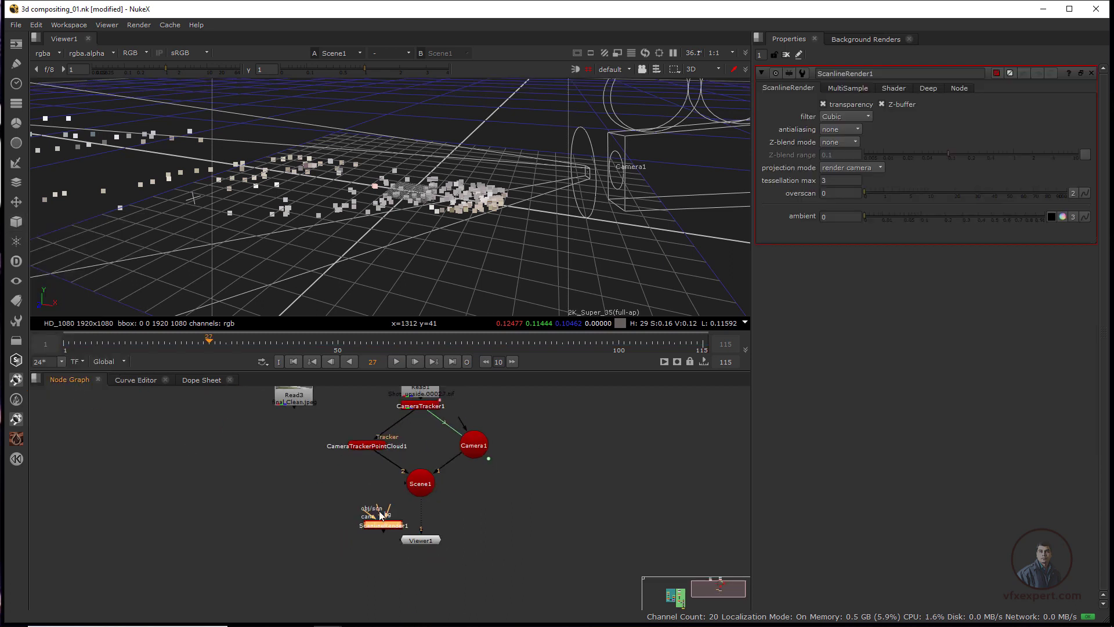
Move Read3 well away from the camera tracking nodes to clear space beside Read1
middle_click_drag(375, 488, 370, 538)
left_click(417, 414)
left_click_drag(303, 452, 171, 486)
left_click_drag(417, 403, 417, 399)
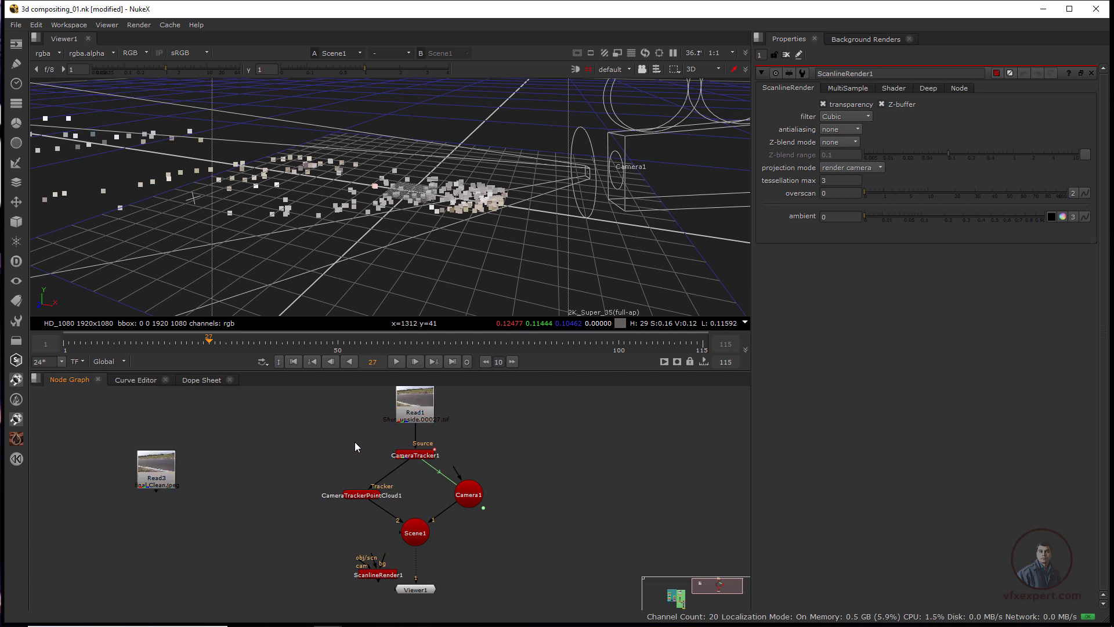
Connect ScanlineRender1's bg to Read1 through a dot, cam to Camera1 and obj/scn to Scene1, and place it under Scene1
left_click_drag(355, 440, 270, 424)
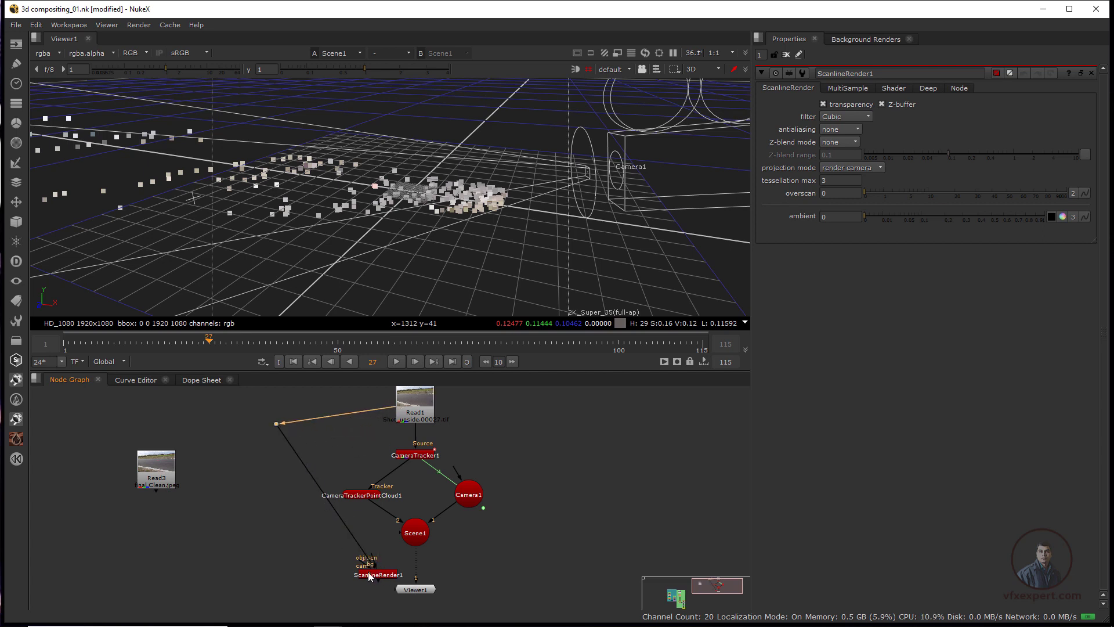
left_click_drag(374, 573, 331, 564)
scroll(382, 558, "up", 3)
middle_click_drag(383, 557, 388, 534)
left_click_drag(314, 538, 544, 432)
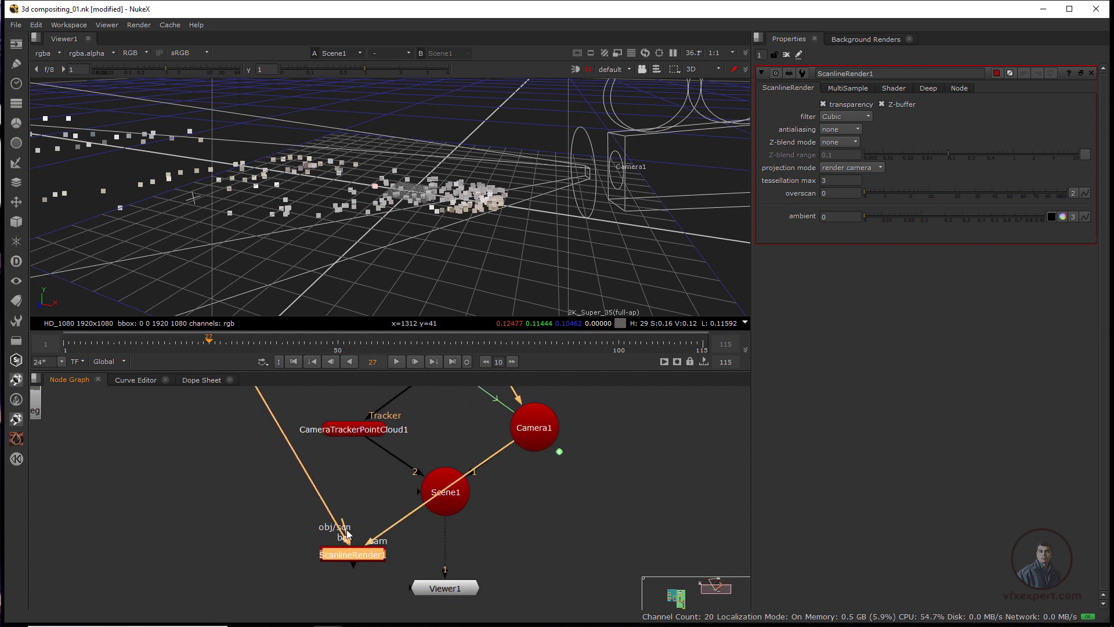
left_click_drag(347, 534, 452, 509)
left_click_drag(354, 553, 456, 560)
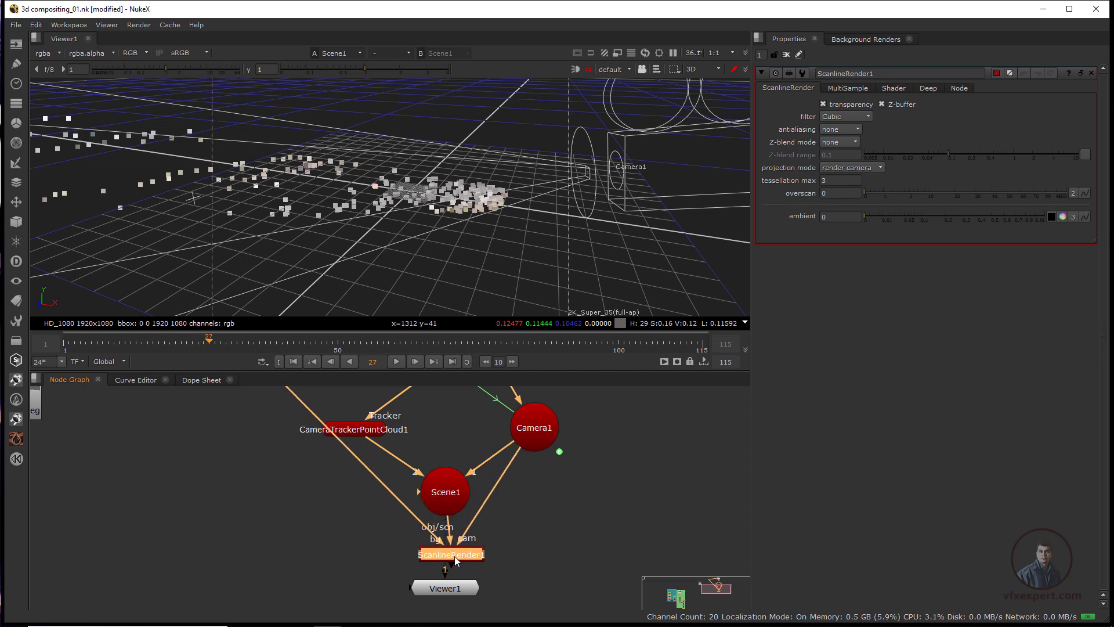
View ScanlineRender1 in 2D and check how the rendered point cloud sits on the footage
key("1")
key("f")
key("Tab")
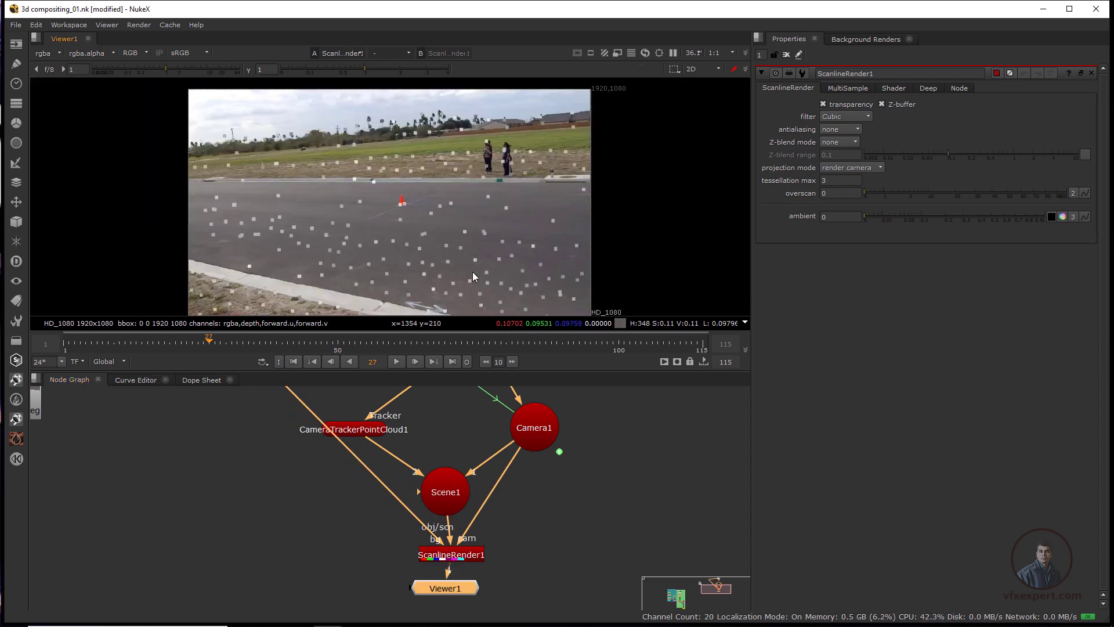
scroll(477, 165, "up", 3)
scroll(456, 185, "down", 3)
middle_click_drag(459, 224, 486, 191)
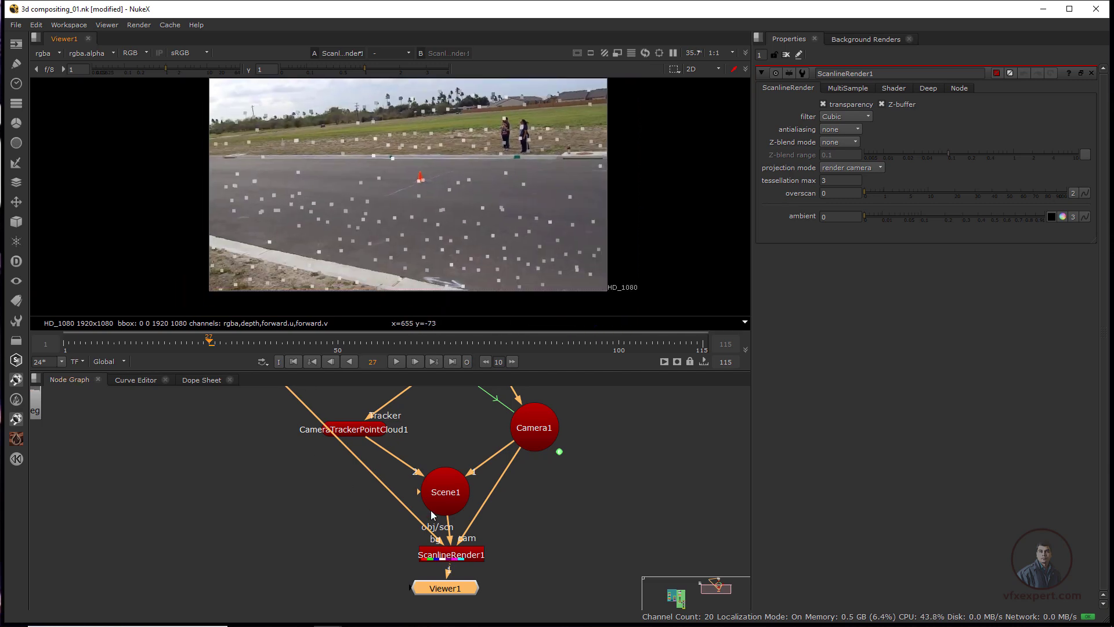
Add a second dot to the bg connection and align both dots vertically so the line runs around the tracking nodes
middle_click_drag(463, 571, 400, 588)
scroll(433, 528, "down", 3)
middle_click_drag(436, 514, 471, 554)
key("ctrl")
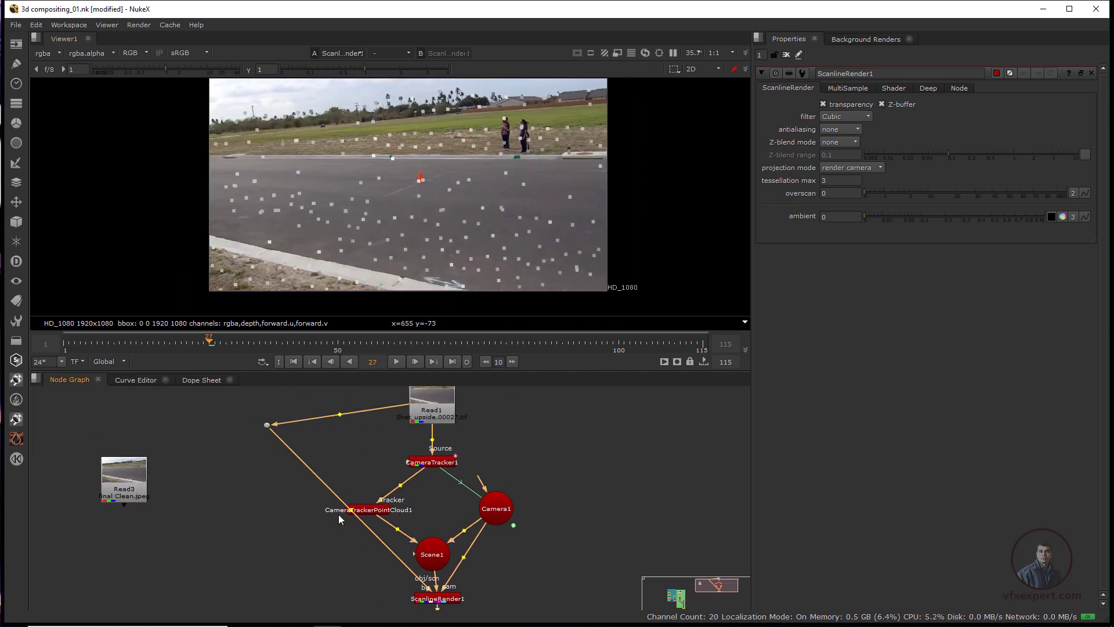
left_click_drag(351, 512, 294, 592, "ctrl")
left_click_drag(268, 425, 293, 423)
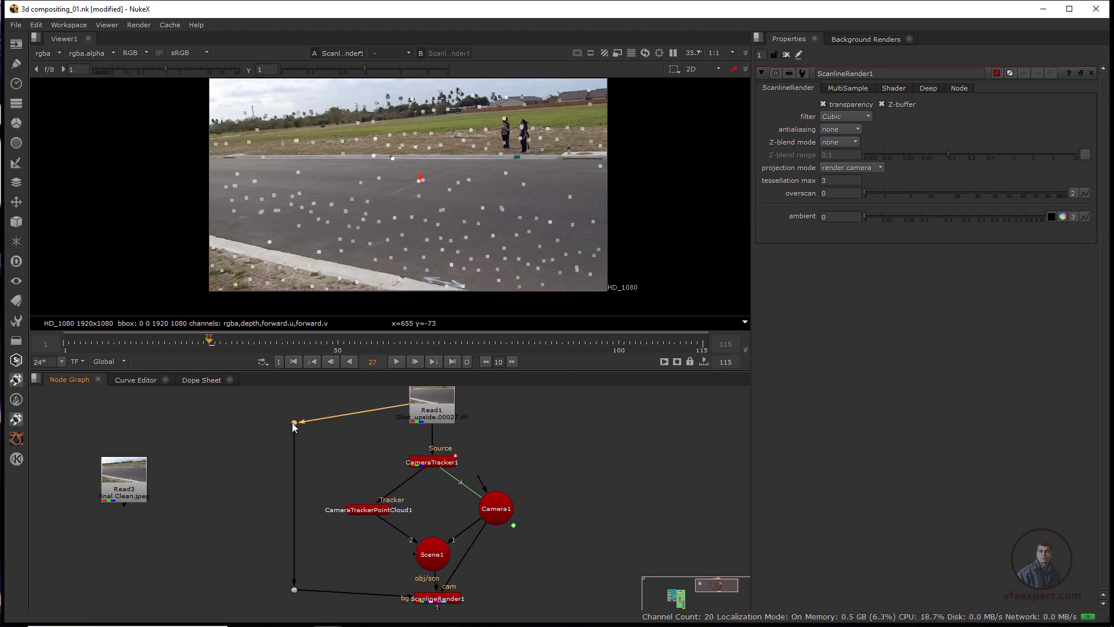
Tidy the node tree by aligning Read1, ScanlineRender1 and Viewer1 with the nodes they connect to
middle_click_drag(401, 526, 396, 479)
scroll(423, 544, "up", 2)
middle_click_drag(423, 544, 403, 505)
left_click_drag(403, 508, 403, 504)
left_click_drag(418, 549, 418, 556)
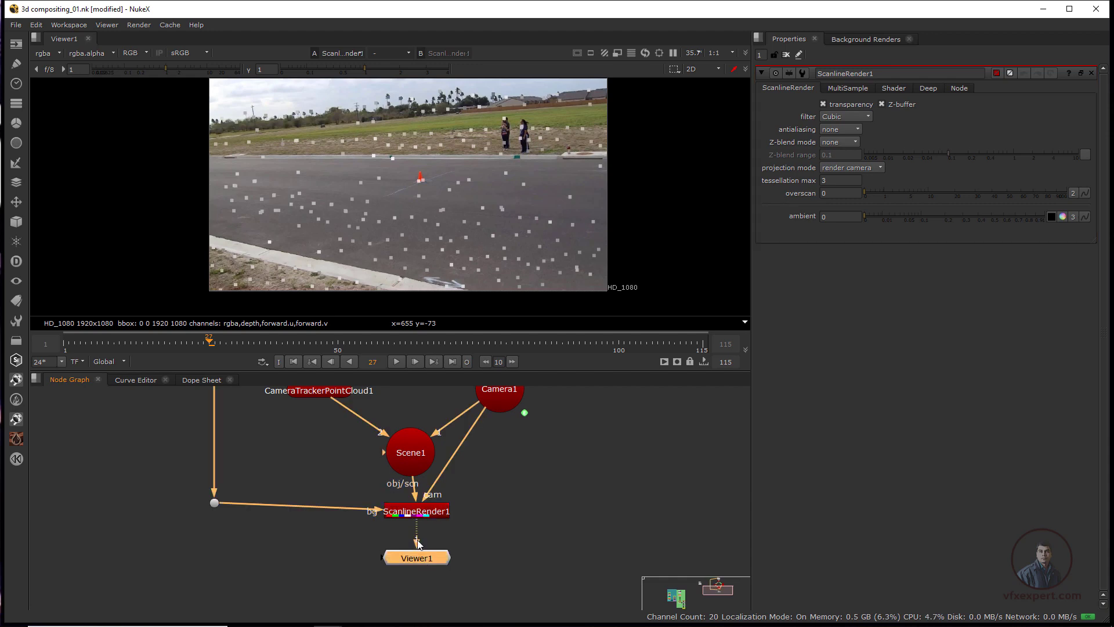
scroll(418, 511, "down", 2)
middle_click_drag(418, 511, 404, 557)
left_click_drag(463, 471, 466, 471)
scroll(423, 479, "down", 2)
middle_click_drag(423, 479, 416, 518)
left_click_drag(405, 483, 405, 491)
left_click_drag(405, 450, 405, 458)
middle_click_drag(405, 519, 428, 501)
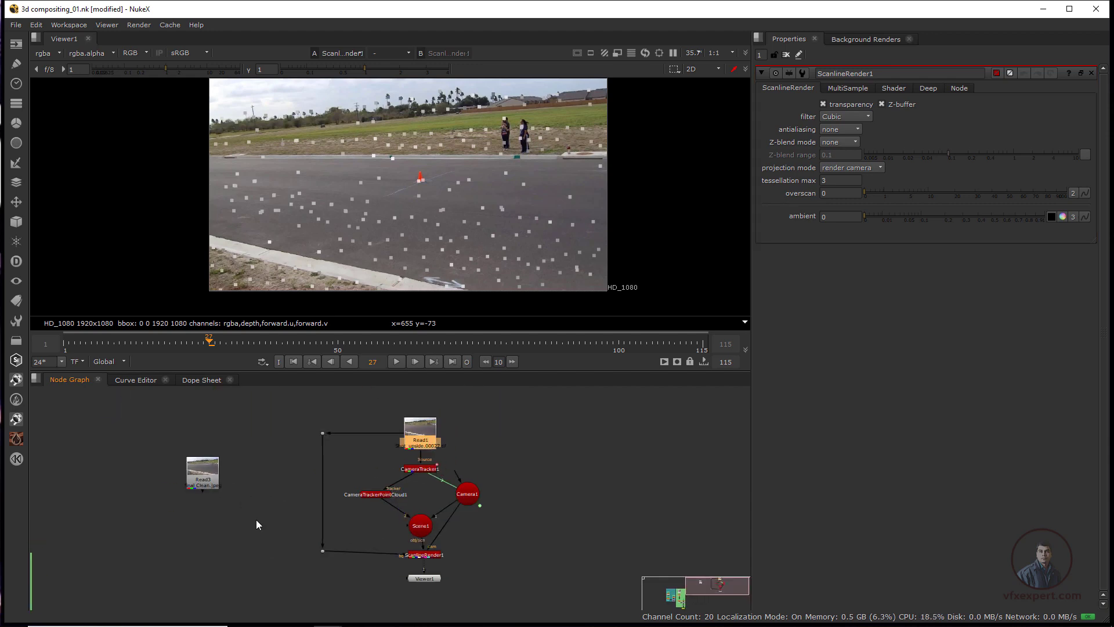
Delete the unused Read3 node from the node graph
left_click(210, 483)
key("Delete")
scroll(486, 467, "up", 2)
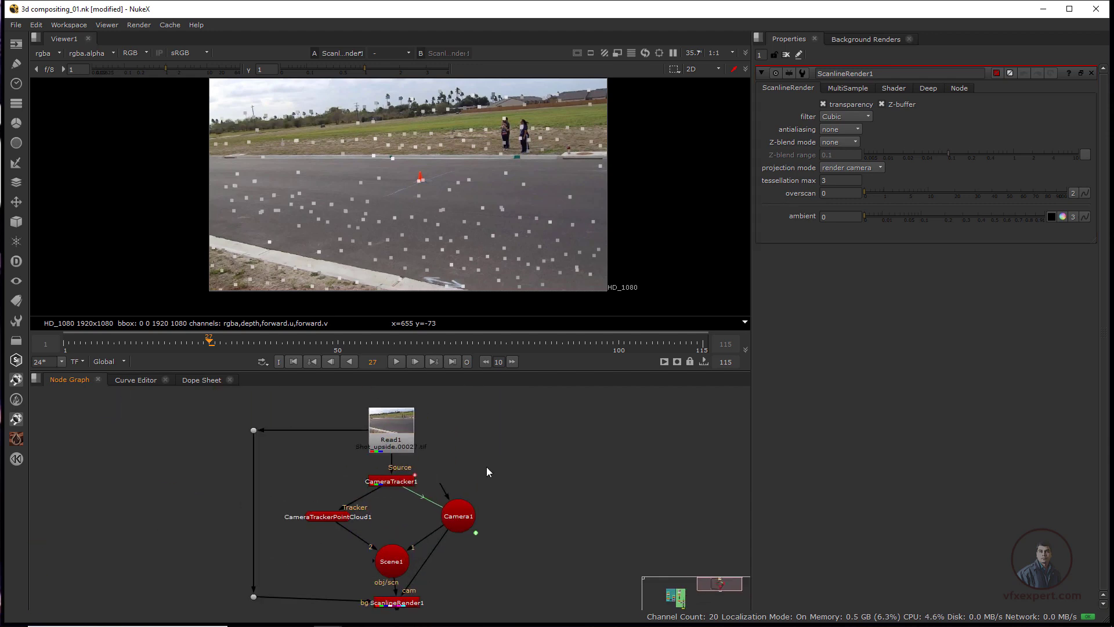
mouse_move(486, 467)
middle_mouse_down()
mouse_move(490, 437)
mouse_move(471, 466)
middle_mouse_up()
scroll(490, 437, "down", 1)
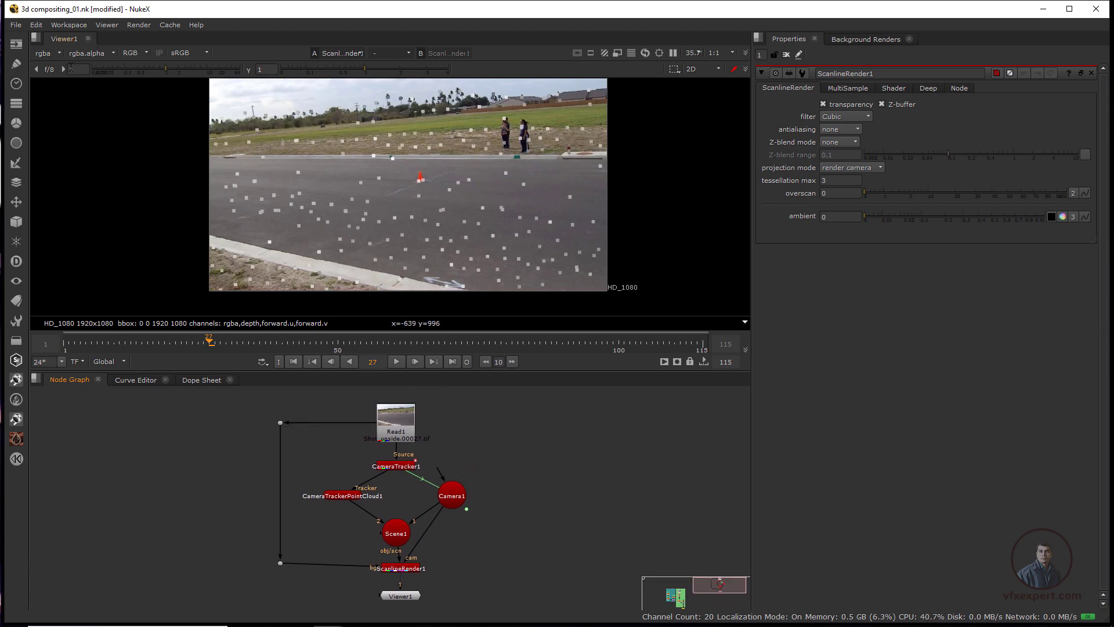
Save the current script
left_click(17, 25)
left_click(36, 84)
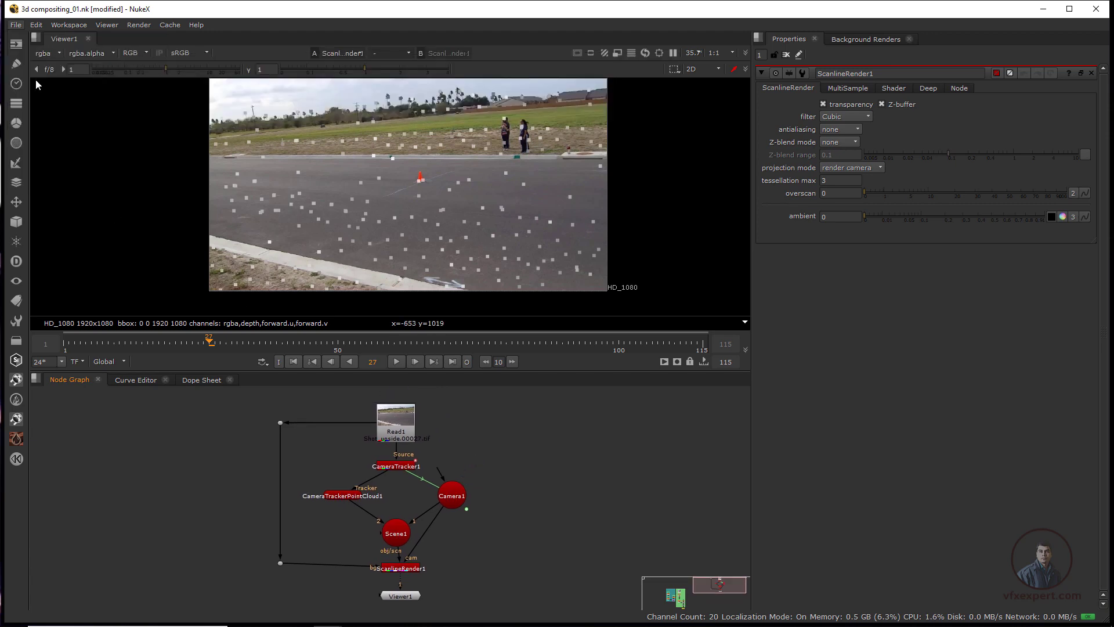
scroll(525, 469, "up", 1)
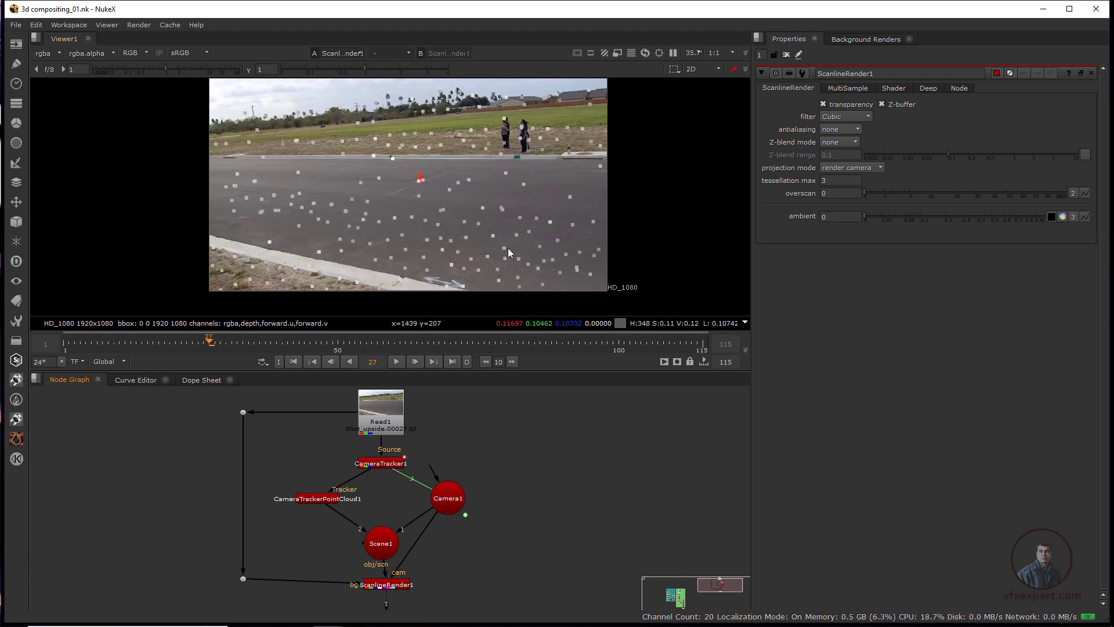
Display CameraTracker1, create a card at the ground track point just below the orange cone, and inspect it in 3D
scroll(461, 483, "down", 1)
scroll(461, 479, "up", 1)
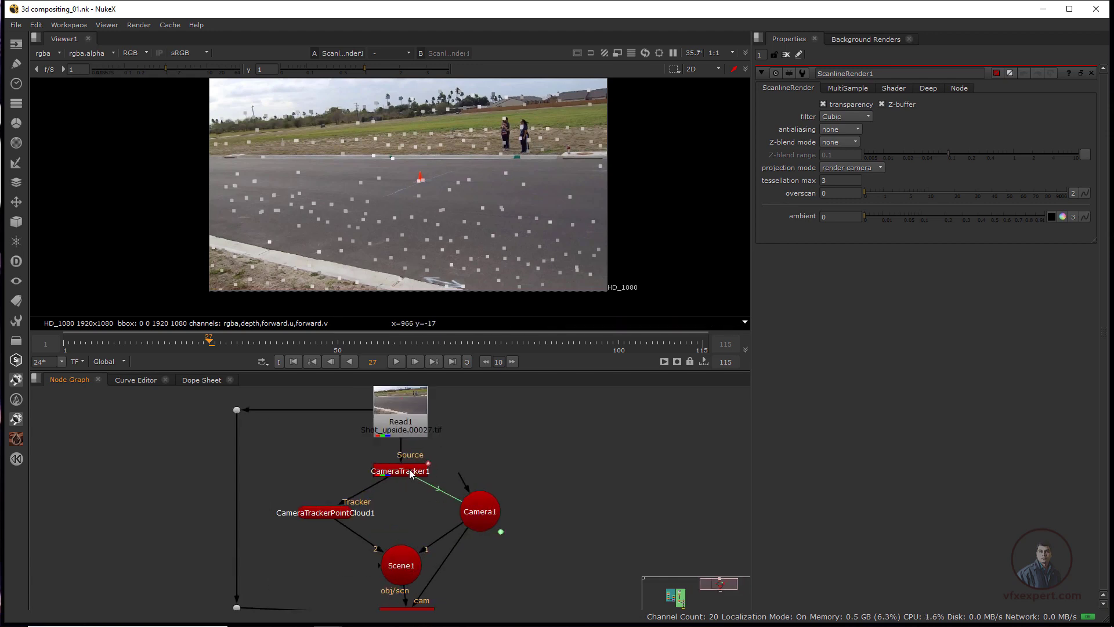
left_click_drag(409, 476, 407, 475)
key("1")
double_click(406, 472)
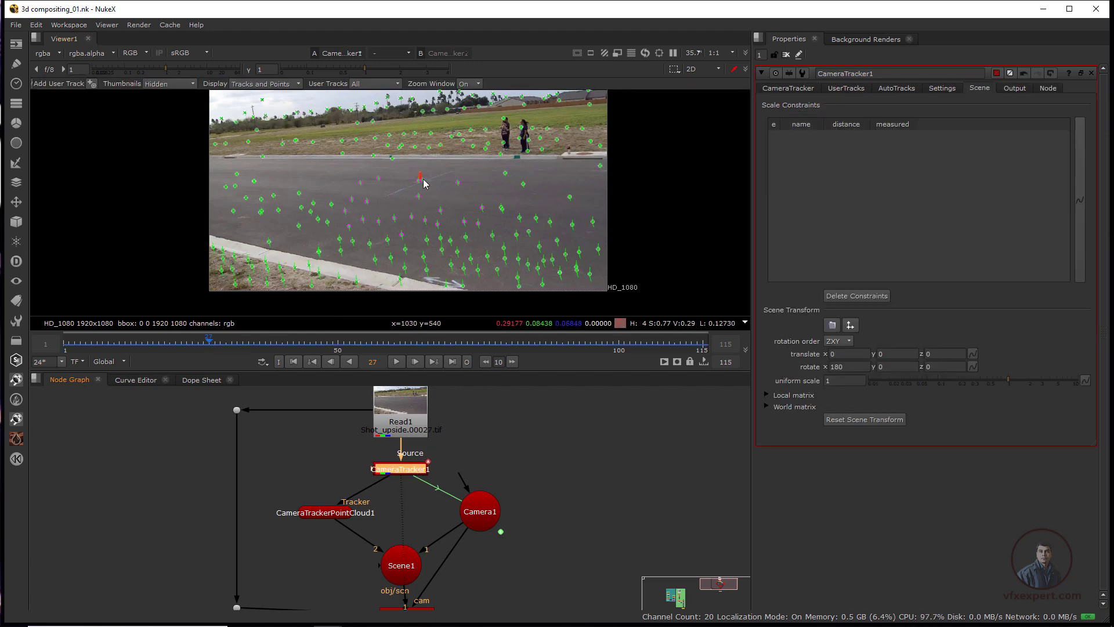
key("equal")
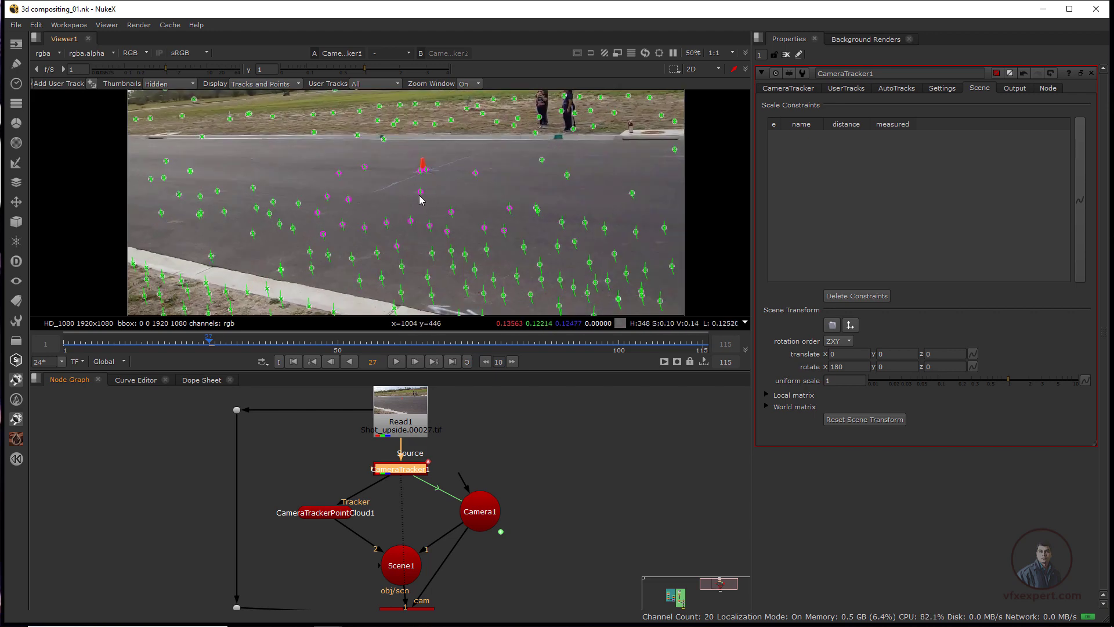
right_click(422, 197)
mouse_move(453, 223)
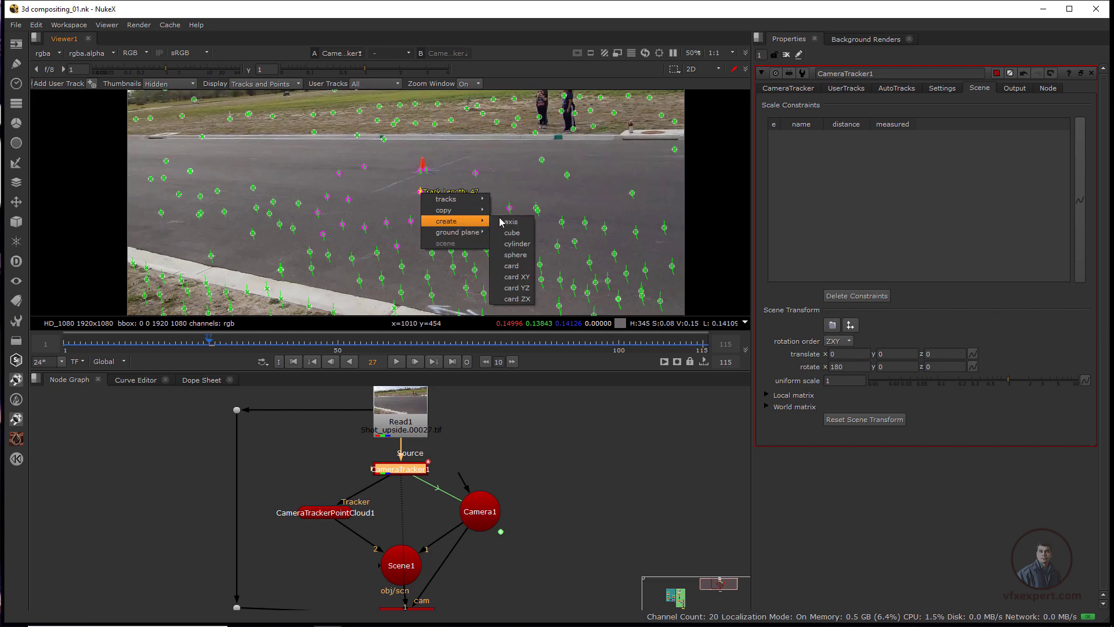
left_click(512, 267)
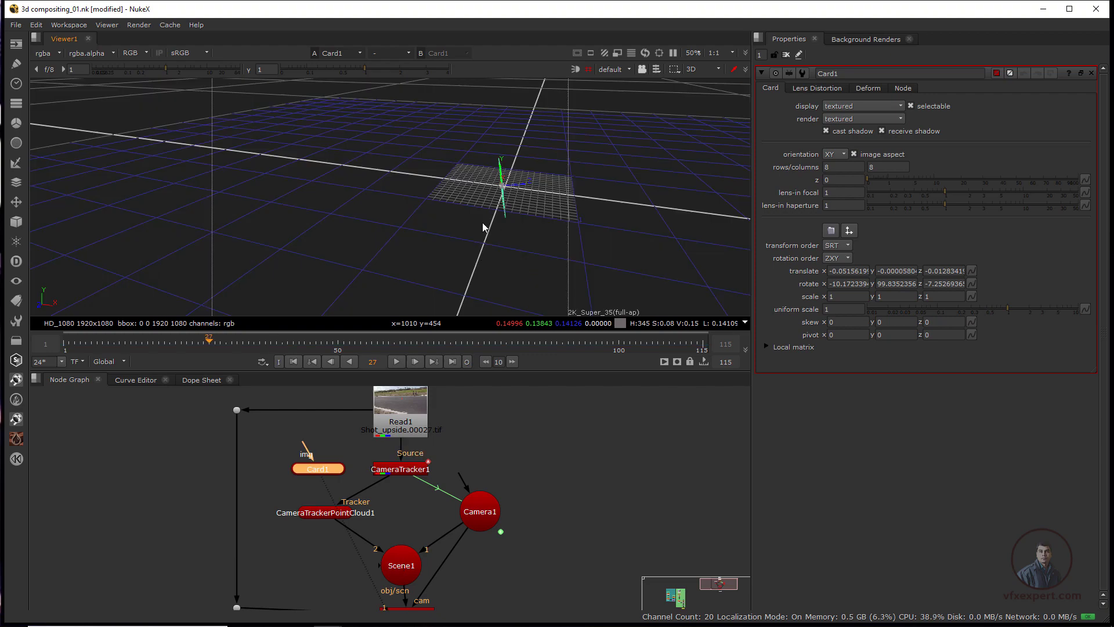
scroll(508, 203, "up", 3)
left_click_drag(654, 238, 497, 243, "ctrl")
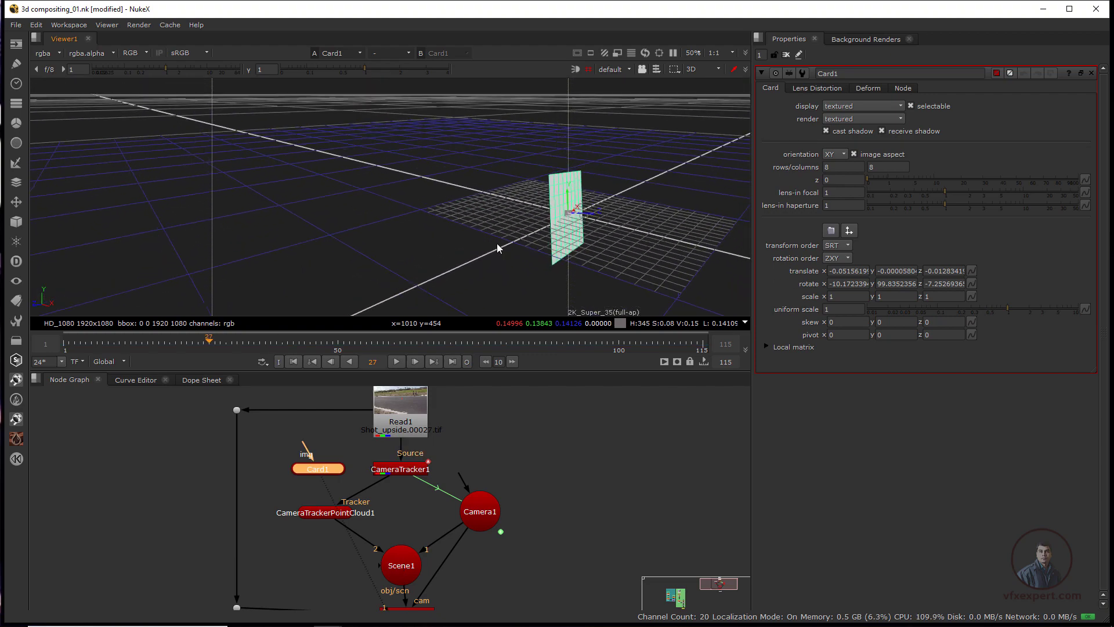
Add a CheckerBoard node as Card1's image input and move CameraTrackerPointCloud1 down to make room
left_click(24, 49)
left_click(82, 128)
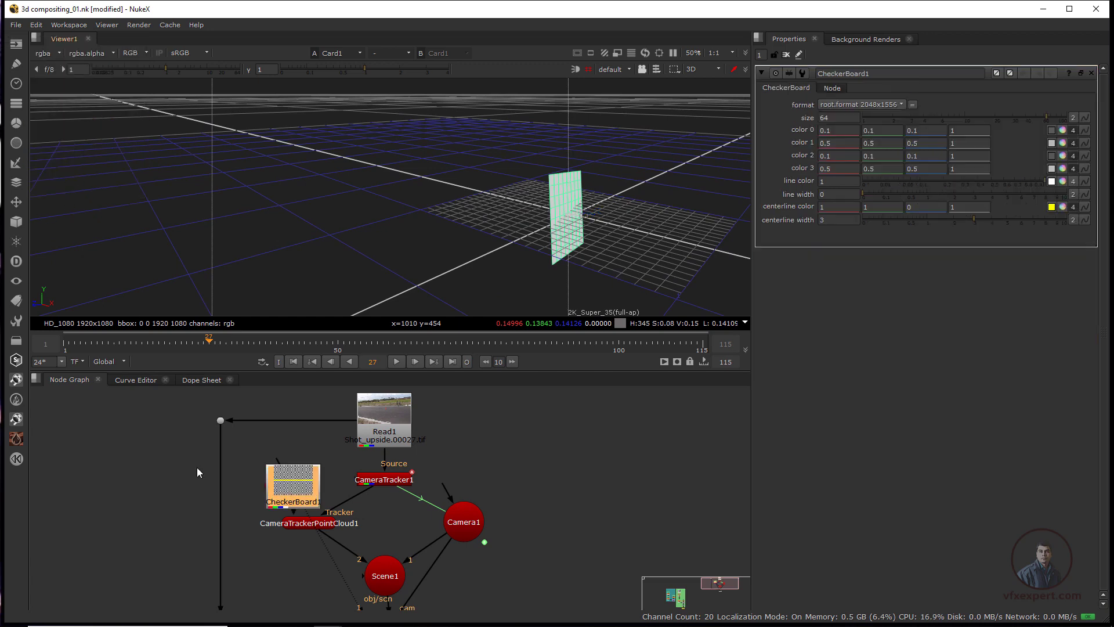
left_click_drag(290, 487, 297, 559)
left_click(307, 459)
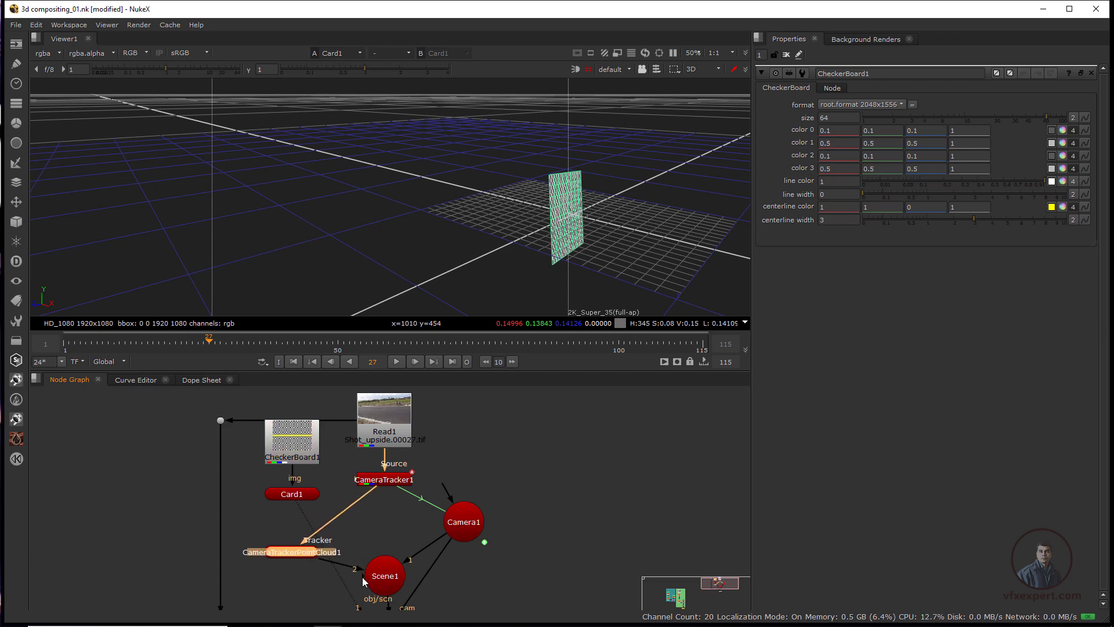
Connect Card1 to a free input of Scene1 and select ScanlineRender1
left_click_drag(362, 577, 295, 496)
middle_click_drag(373, 536, 365, 450)
left_click(388, 540)
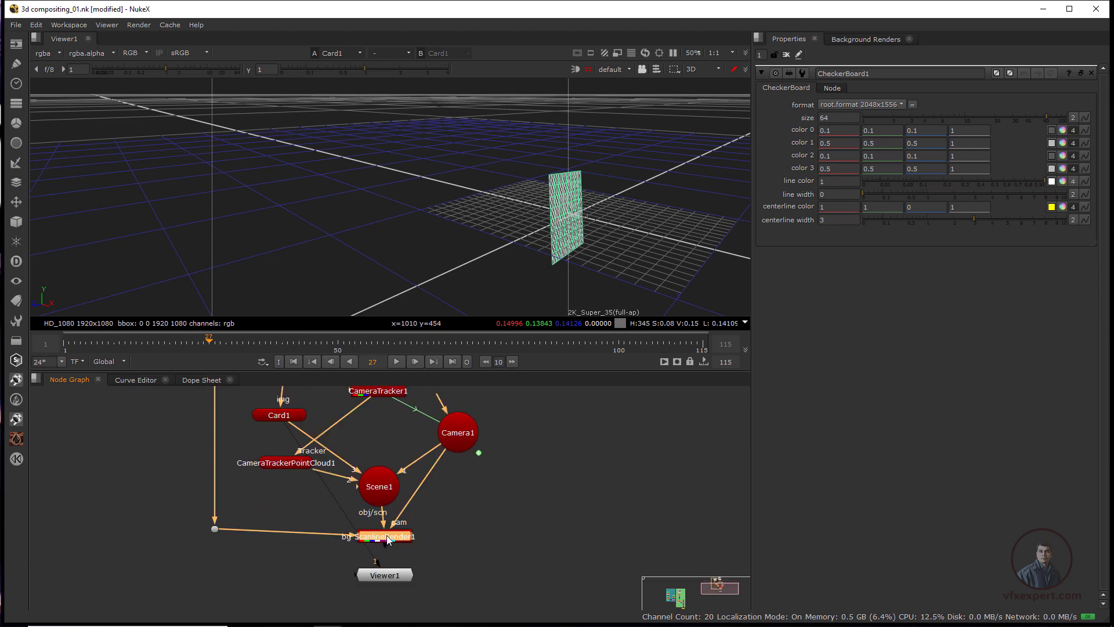
Display ScanlineRender1 in the viewer, open its properties, and fit its 2D output to the view
key("1")
double_click(388, 537)
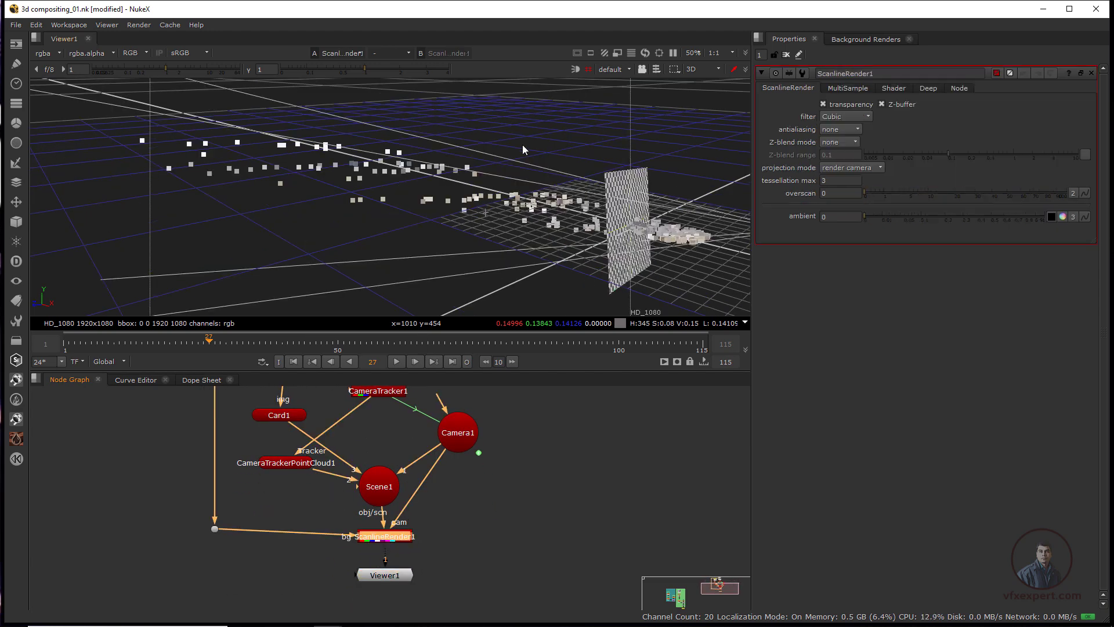
key("Tab")
key("f")
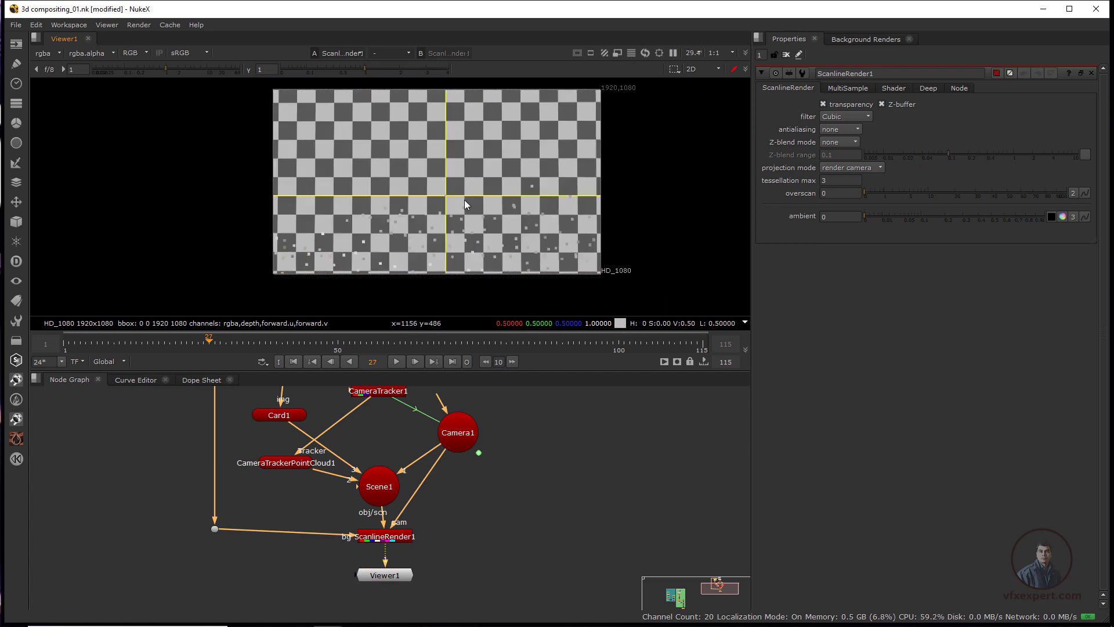
Set Card1's uniform scale to 0.125
middle_click_drag(377, 497, 390, 519)
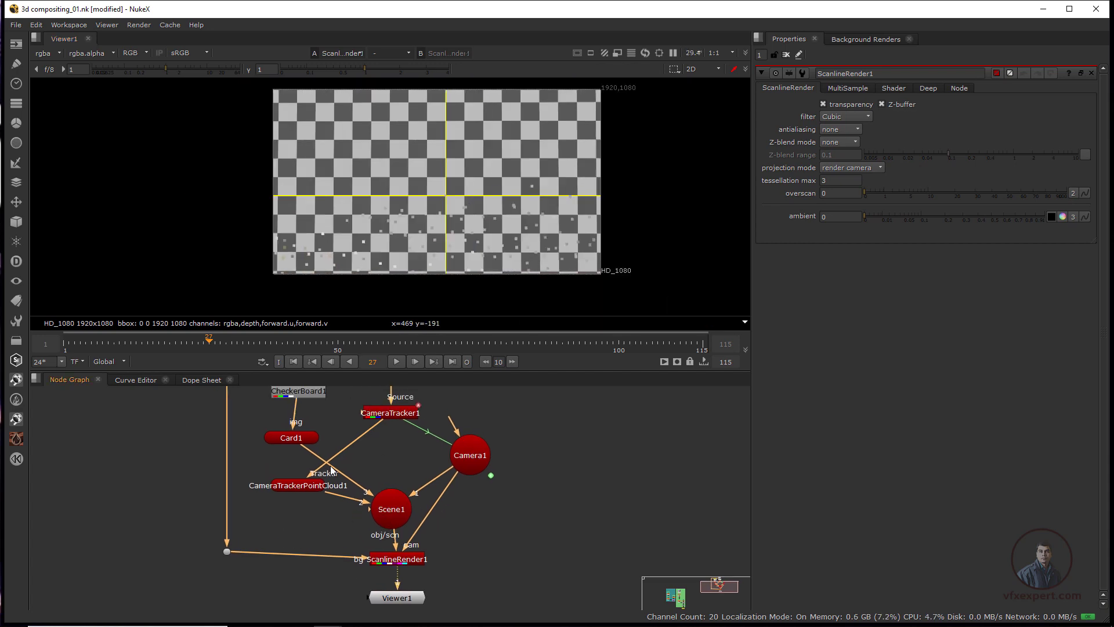
double_click(300, 439)
left_click_drag(1004, 308, 945, 316)
scroll(579, 282, "up", 2)
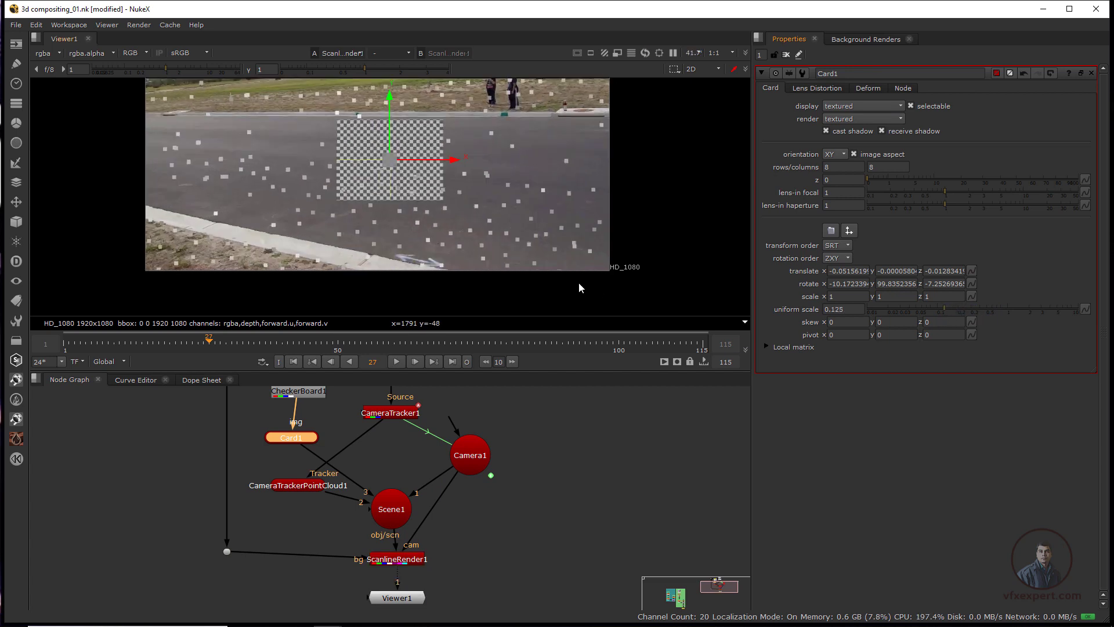
scroll(524, 262, "down", 1)
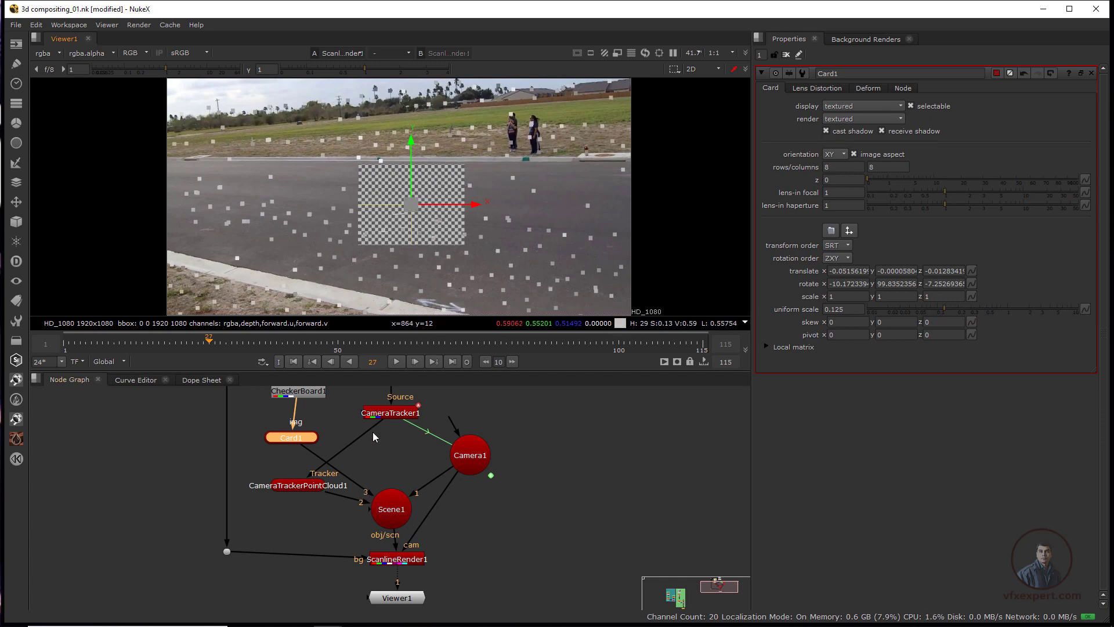
Align CheckerBoard1 directly above Card1 and disable CameraTrackerPointCloud1
middle_click_drag(358, 457, 374, 489)
left_click_drag(322, 413, 315, 414)
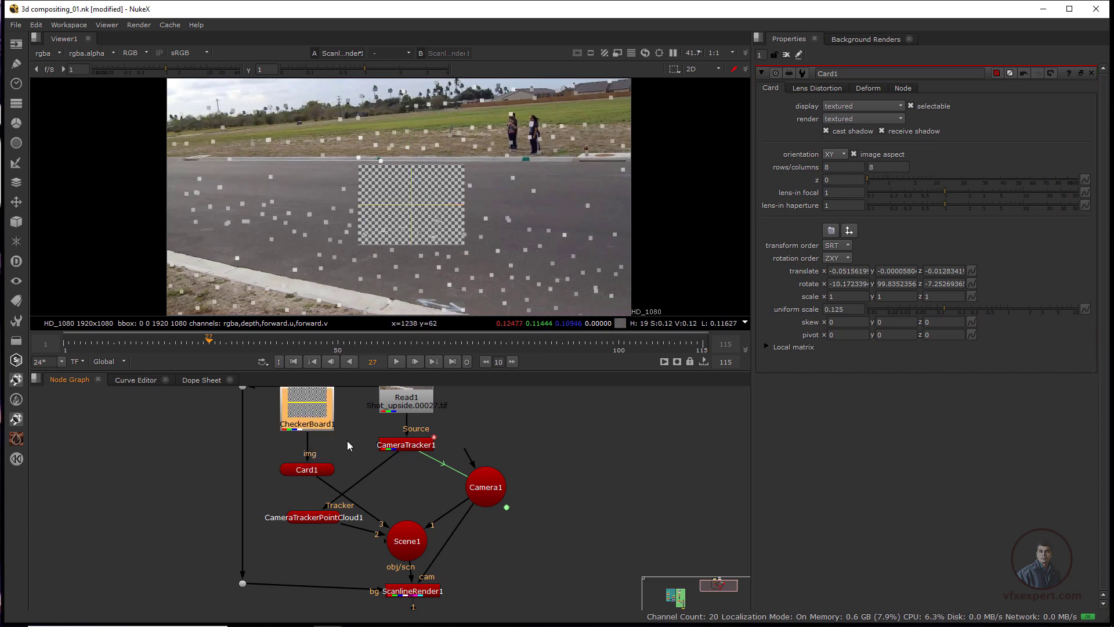
left_click(316, 518)
key("d")
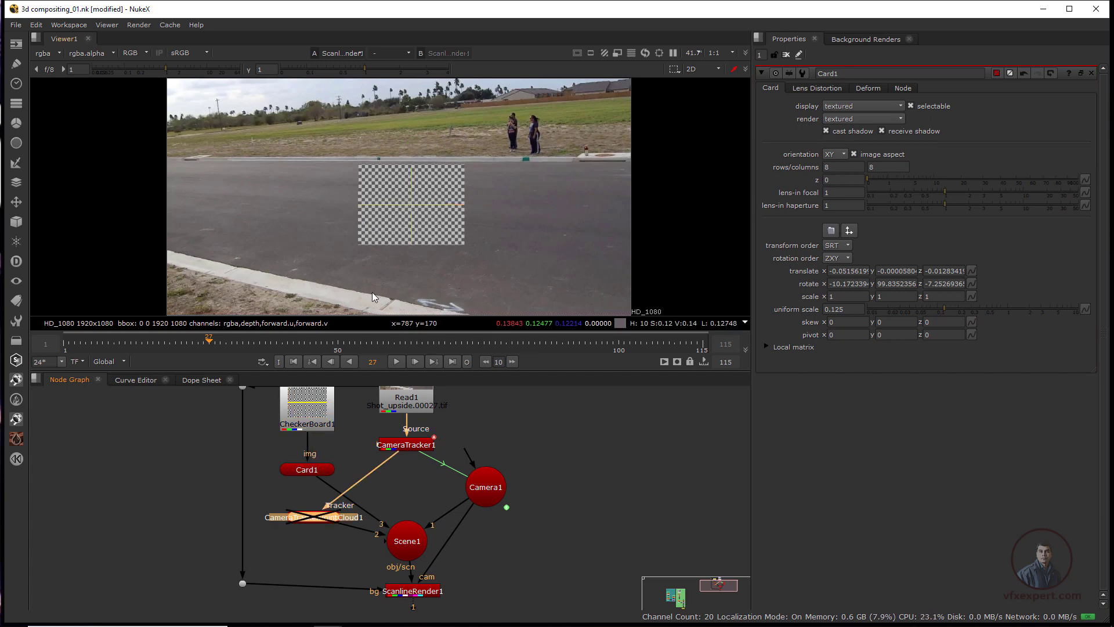
scroll(395, 248, "up", 1)
middle_click_drag(437, 500, 446, 513)
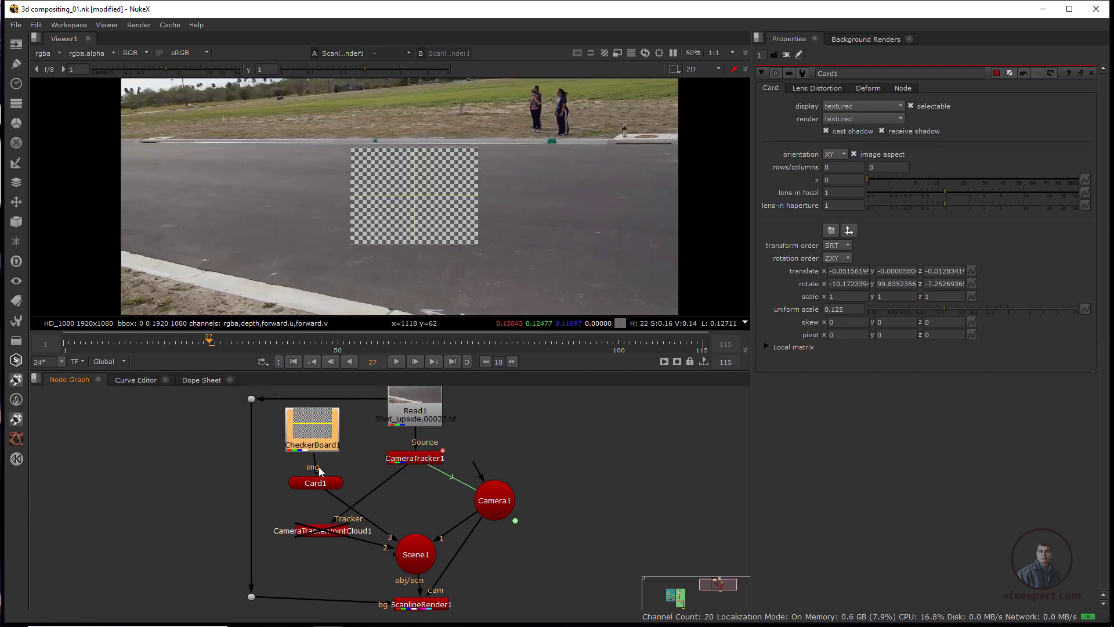
left_click(324, 445)
Set Card1's rotation to 0 on the X, Y and Z axes
left_click(316, 484)
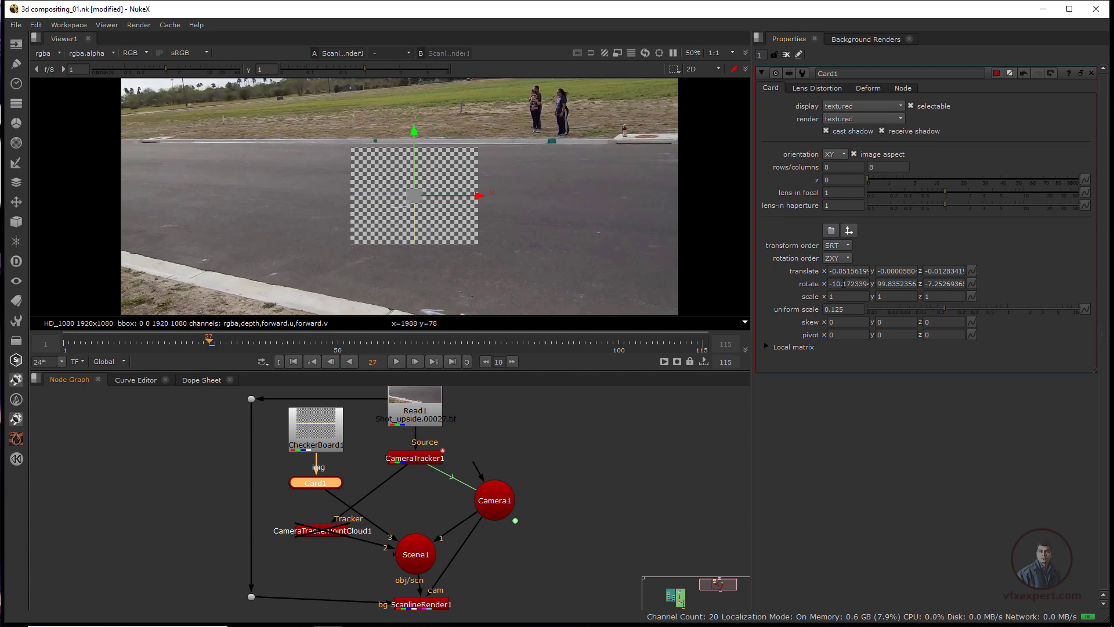
left_click_drag(830, 284, 861, 284)
key("Tab")
type("0")
key("Tab")
type("0")
left_click(885, 284)
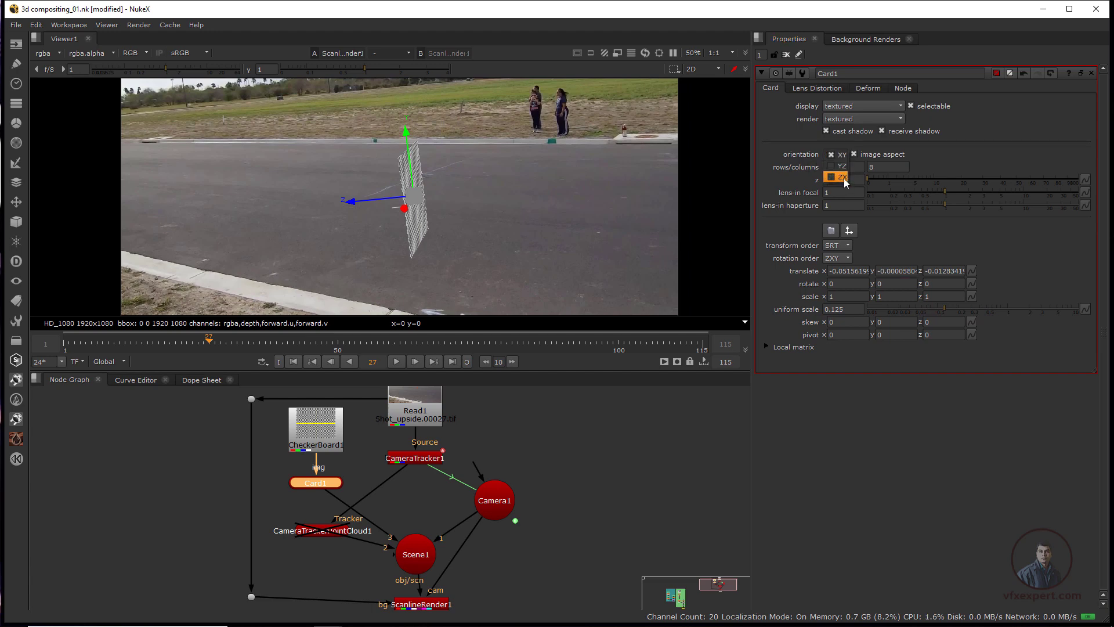
Set Card1's orientation to ZX and its uniform scale to 0.28
left_click(843, 177)
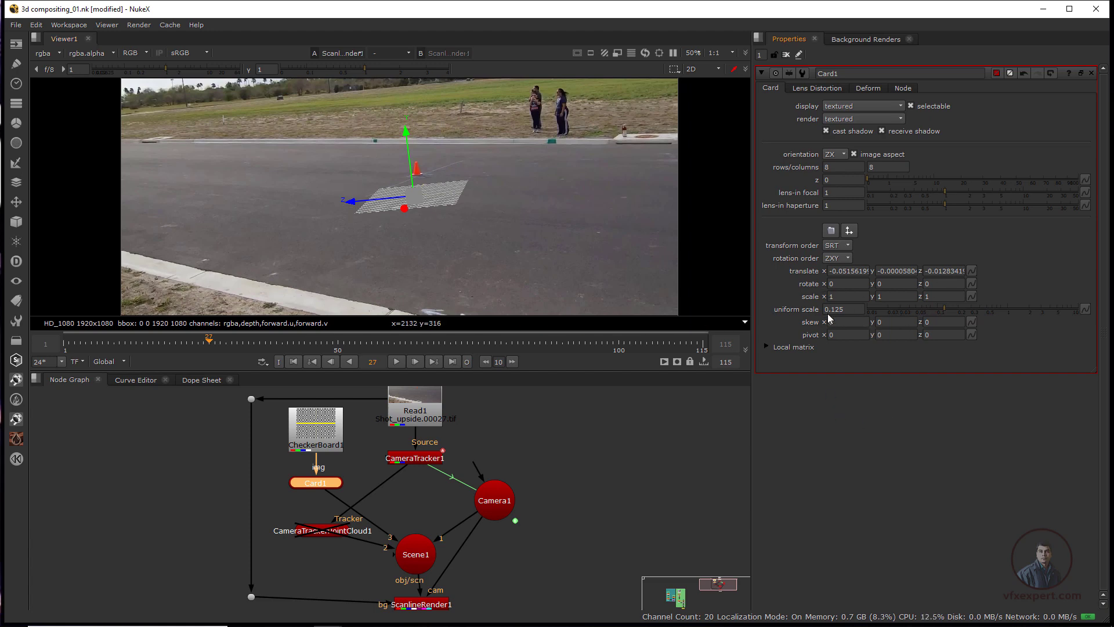
left_click_drag(945, 312, 971, 316)
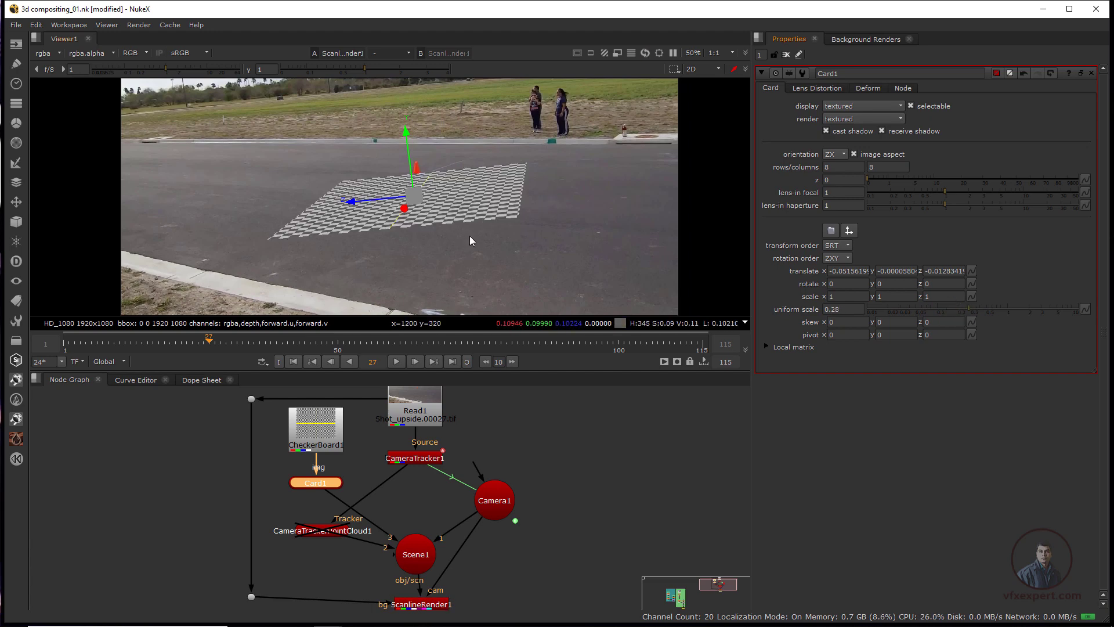
Set CameraTracker1's scene transform rotation to 6 on Y and -1 on Z
middle_click_drag(477, 504, 452, 505)
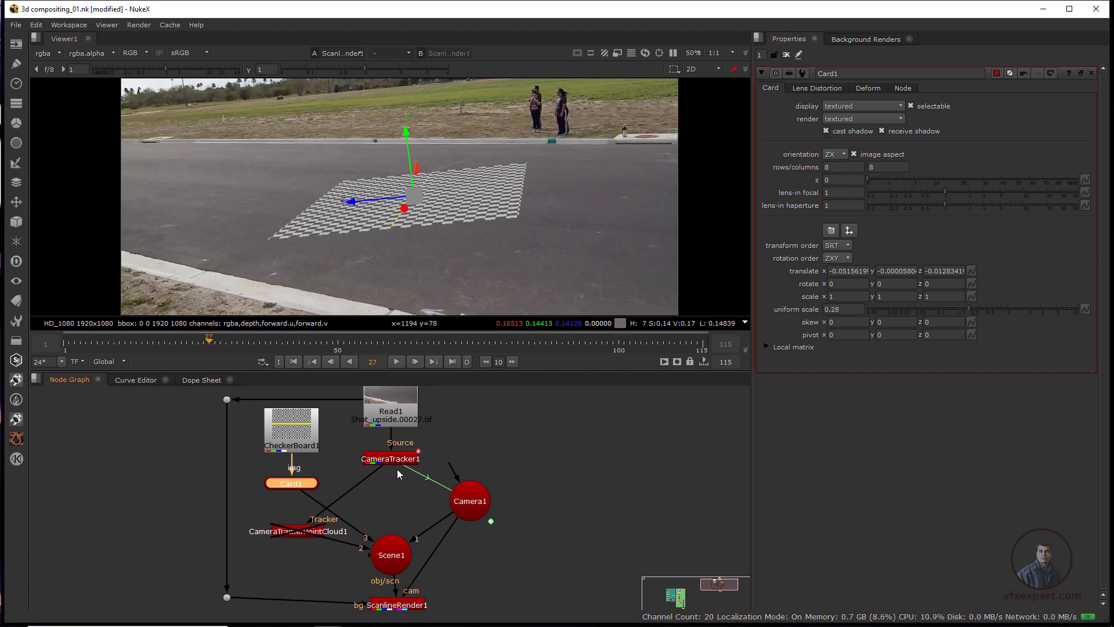
double_click(400, 459)
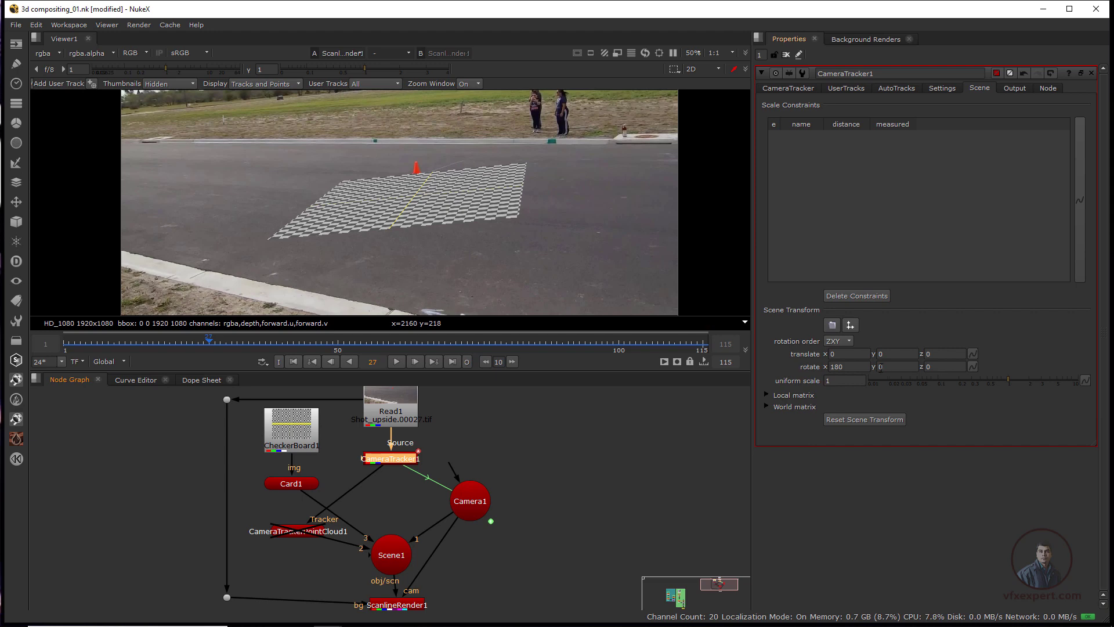
key("Up")
key("Up")
key("Up")
key("Up")
key("Up")
key("Up")
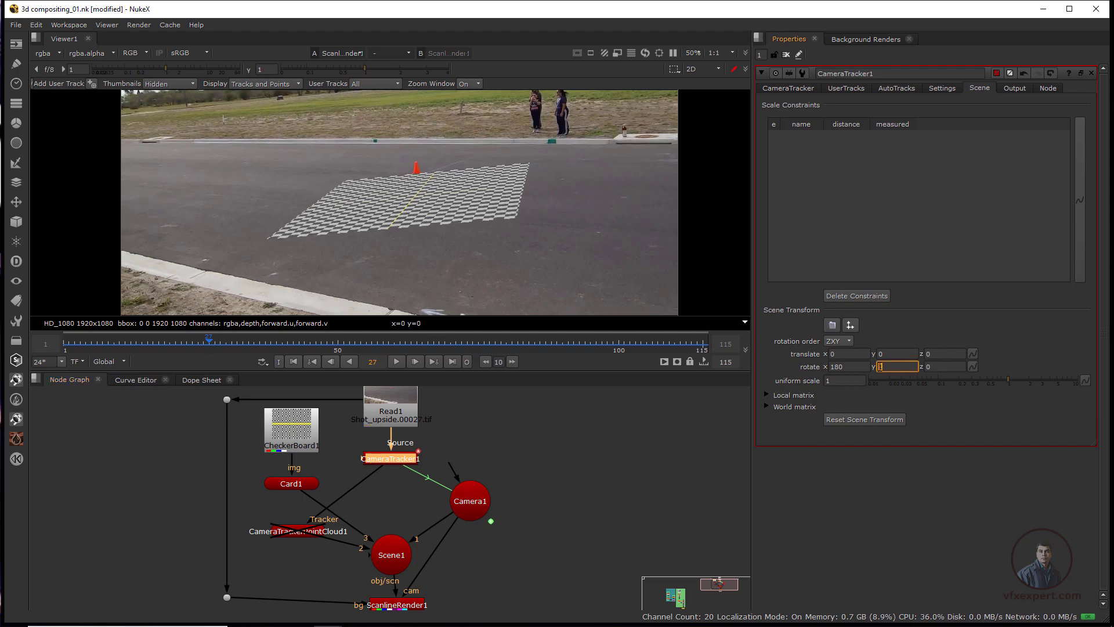
left_click(894, 365)
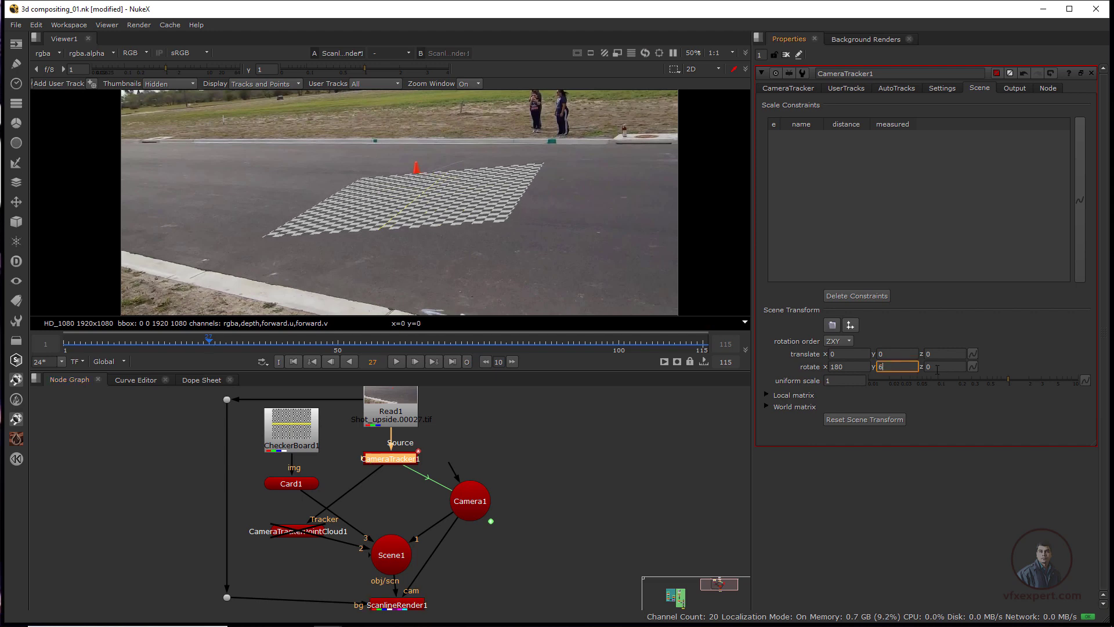
left_click(929, 366)
key("Down")
Set CameraTracker1's scene rotation to 187 on X and 4.1 on Y
left_click(836, 366)
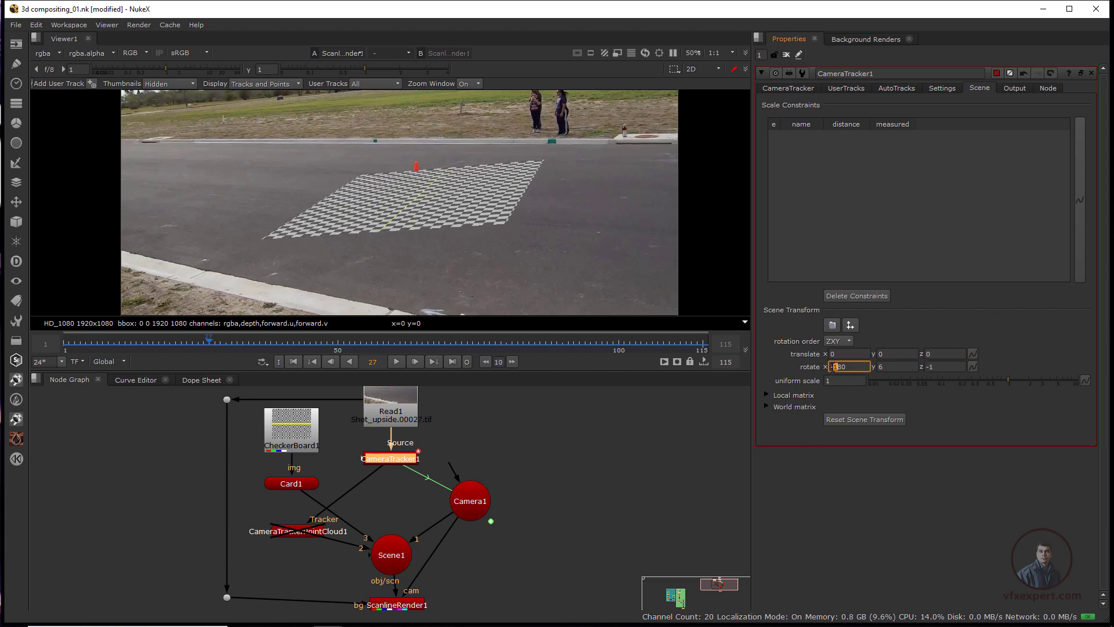
key("Up")
key("Down")
left_click(883, 366)
key("Down")
key("Down")
left_click(840, 366)
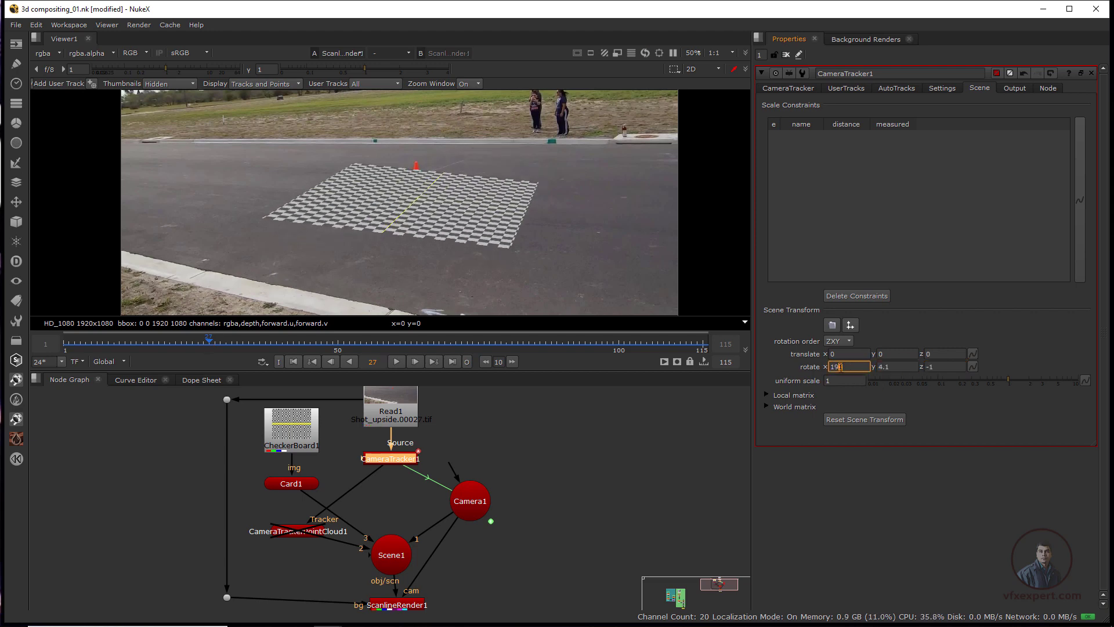
key("Up")
key("Up")
left_click(567, 468)
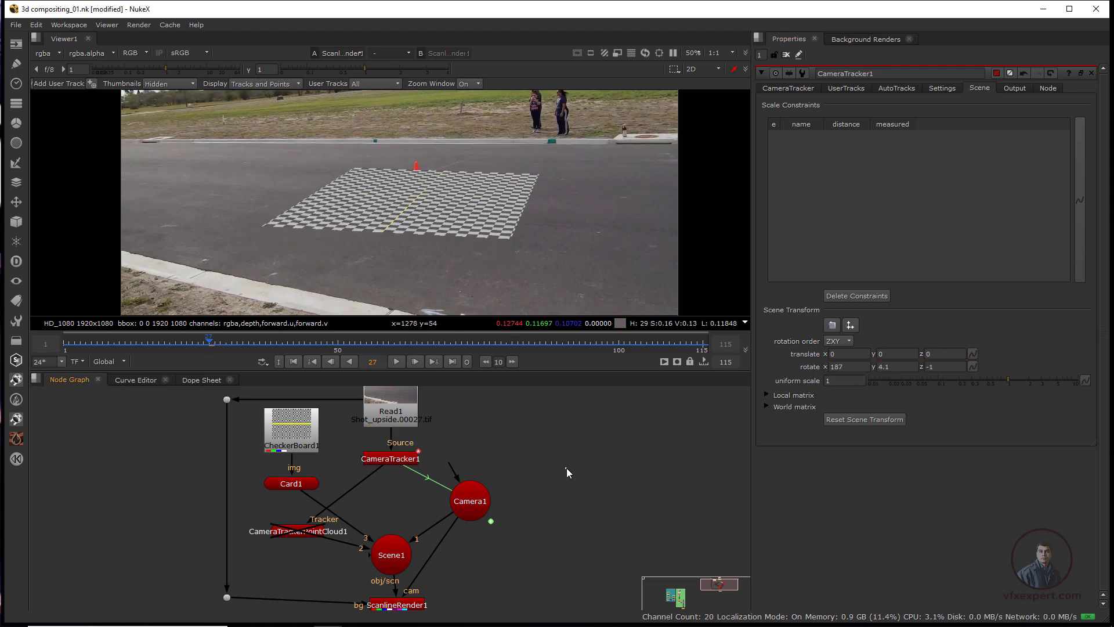
Set both the render mode and the display mode of Card1 to wireframe
left_click(304, 487)
double_click(304, 488)
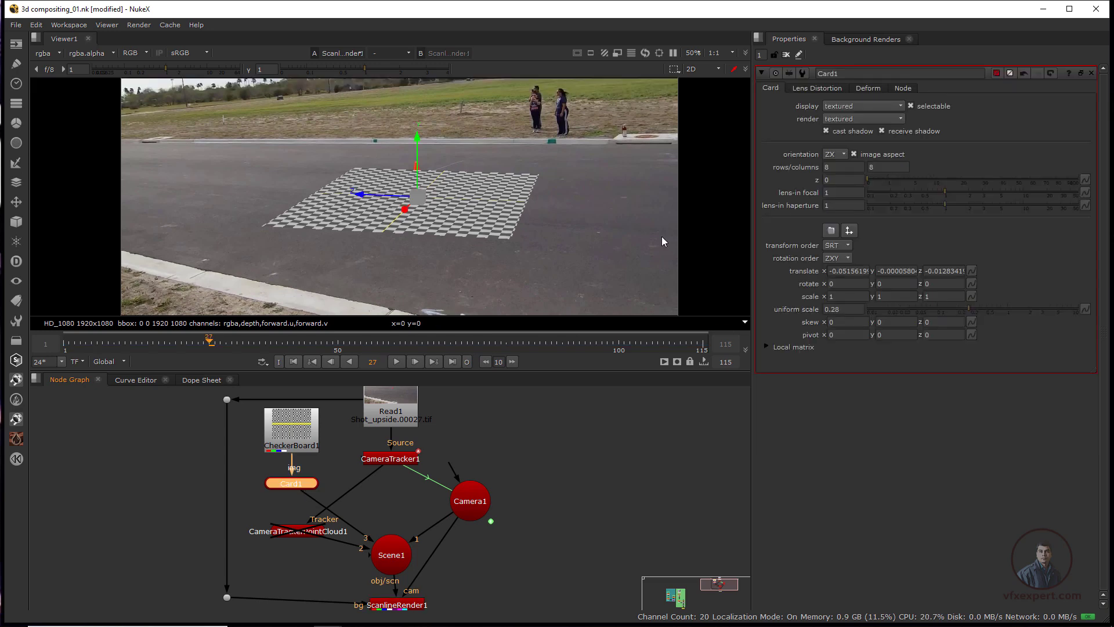
left_click(846, 118)
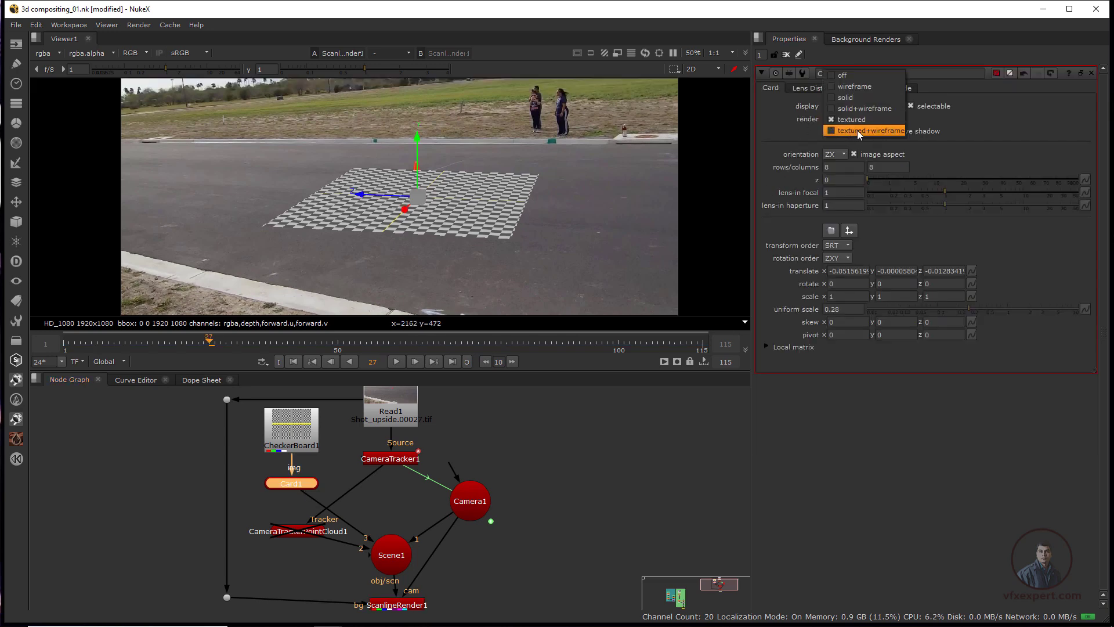
left_click(854, 87)
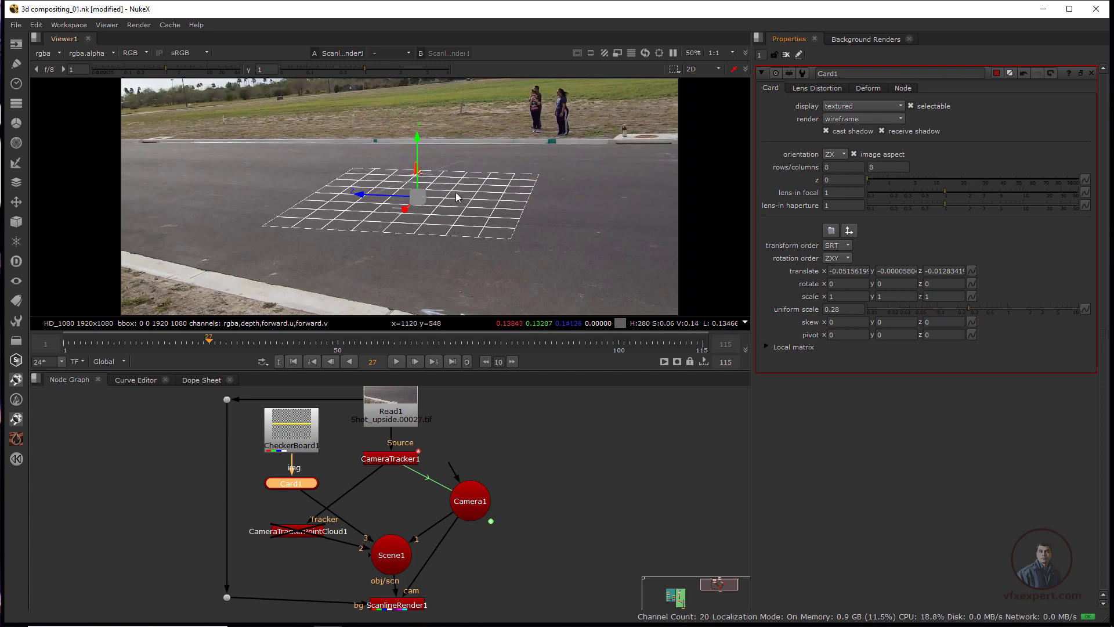
left_click(869, 107)
left_click(854, 74)
Enlarge Card1 to a uniform scale of 0.48 so its grid spans the road
scroll(493, 217, "up", 2)
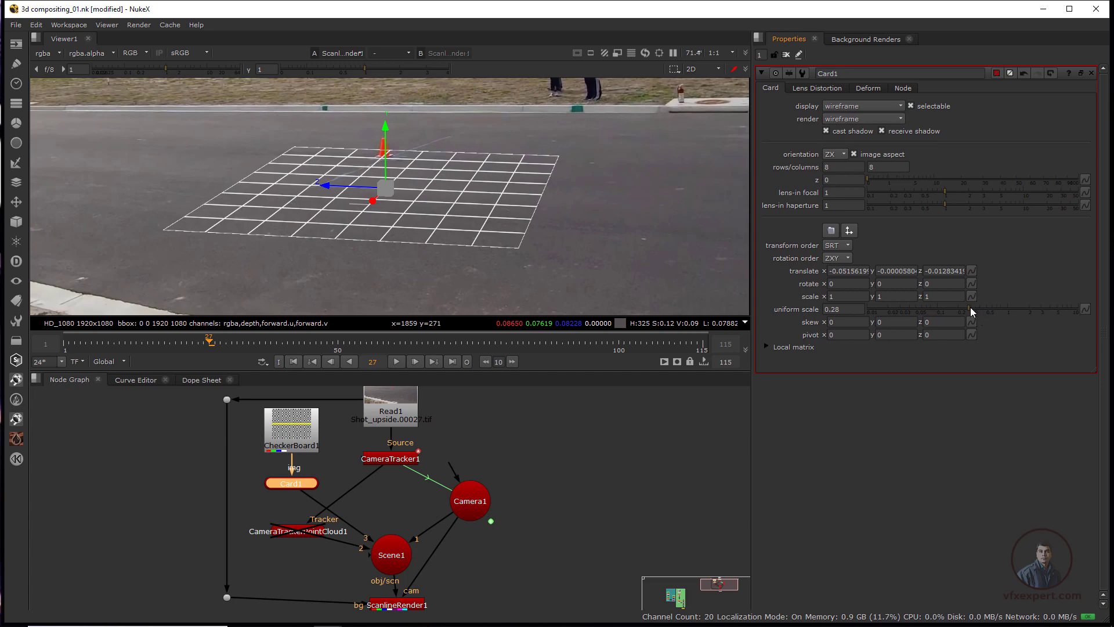
left_click_drag(970, 308, 985, 308)
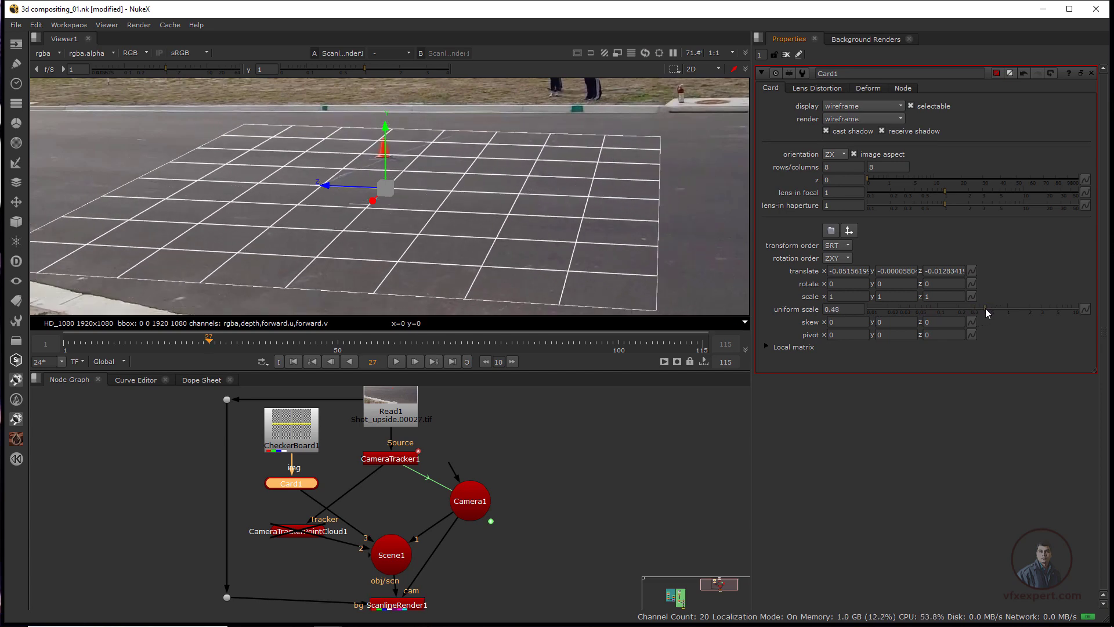
scroll(441, 232, "down", 5)
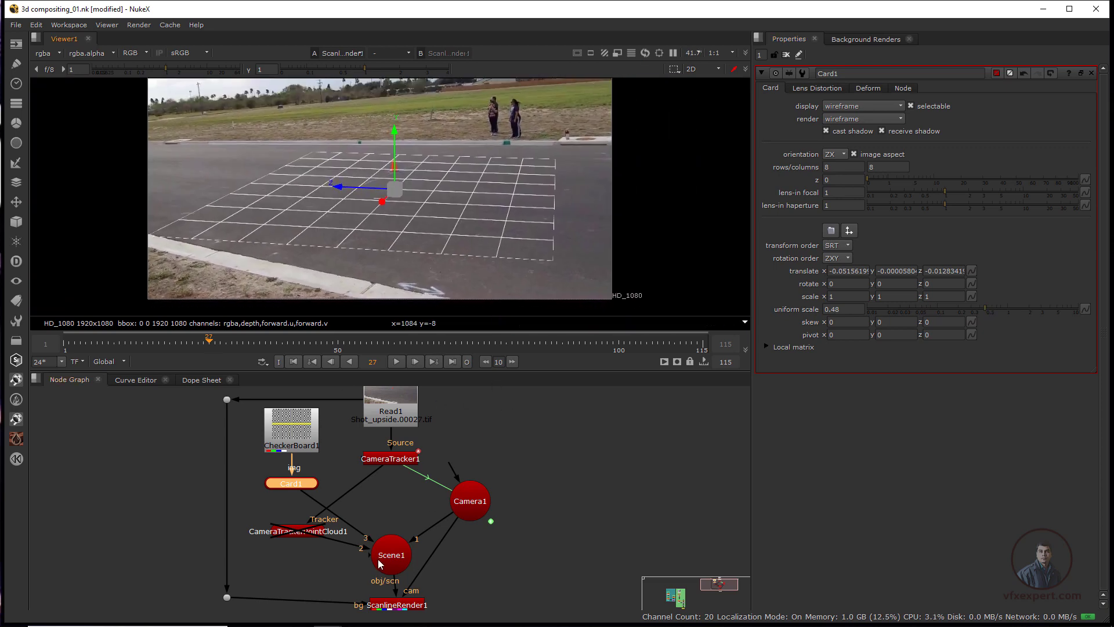
Fine-tune CameraTracker1's scene rotation against the road to X 187, Y 6.9 and Z -1.6
double_click(405, 460)
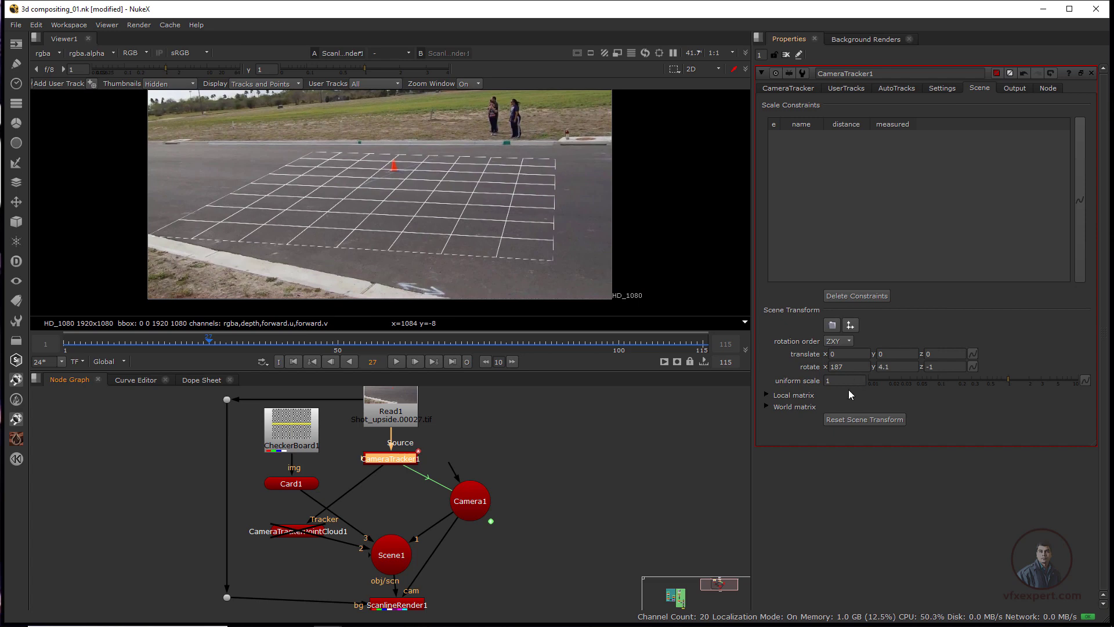
left_click(837, 366)
key("Up")
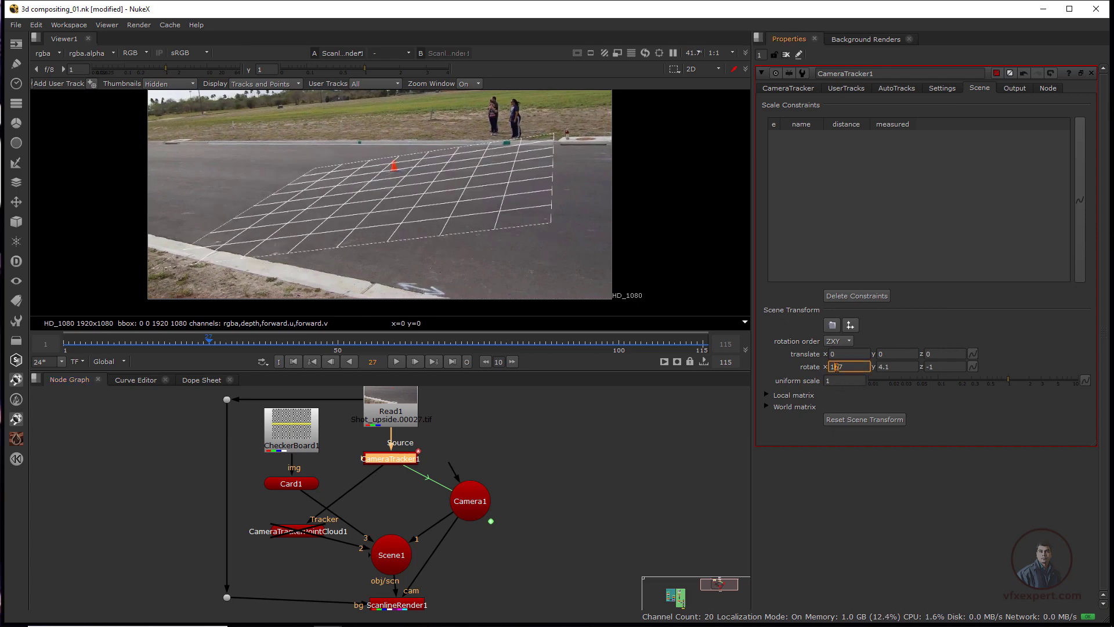
key("Down")
key("Up")
key("Down")
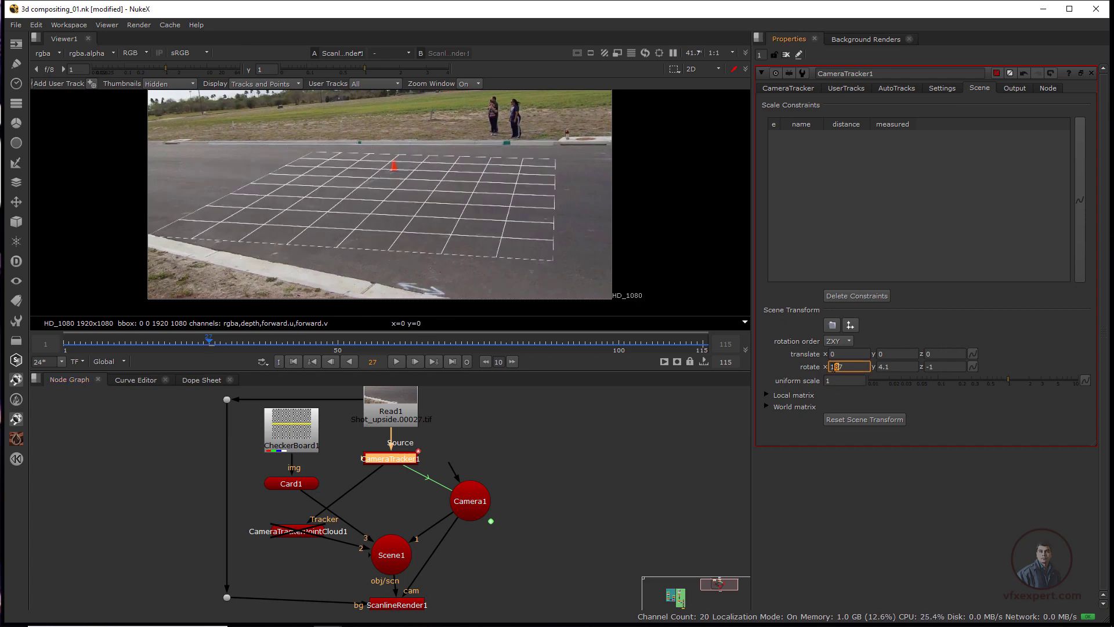
left_click(887, 367)
key("Down")
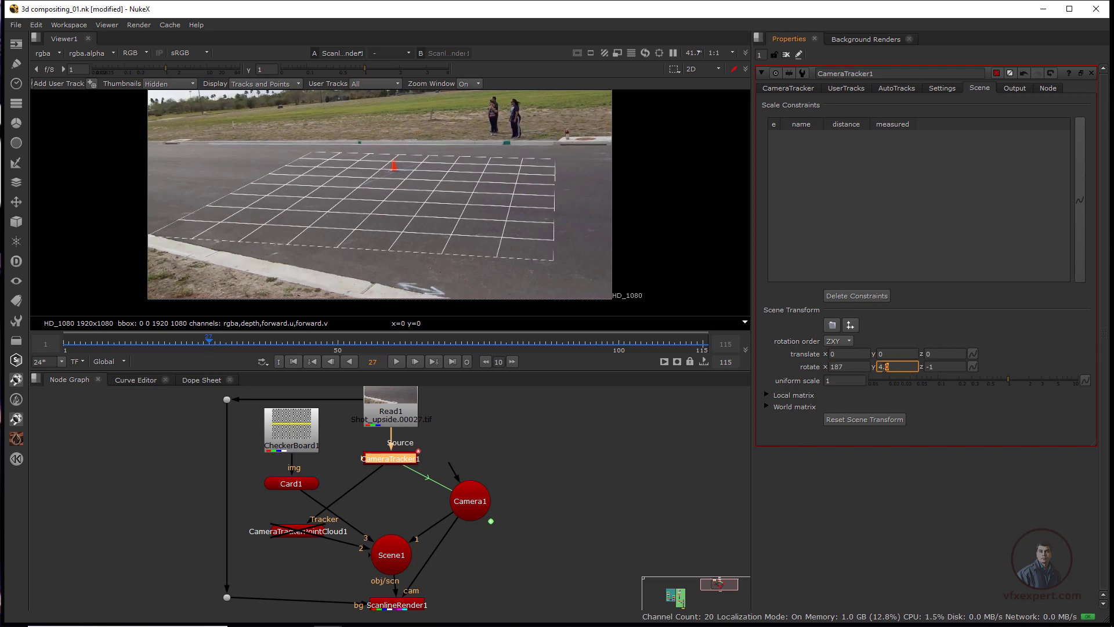
key("Up")
key("Up")
key("Up")
key("Up")
key("Up")
key("Up")
key("Up")
key("Up")
key("Up")
key("Up")
key("Up")
key("Up")
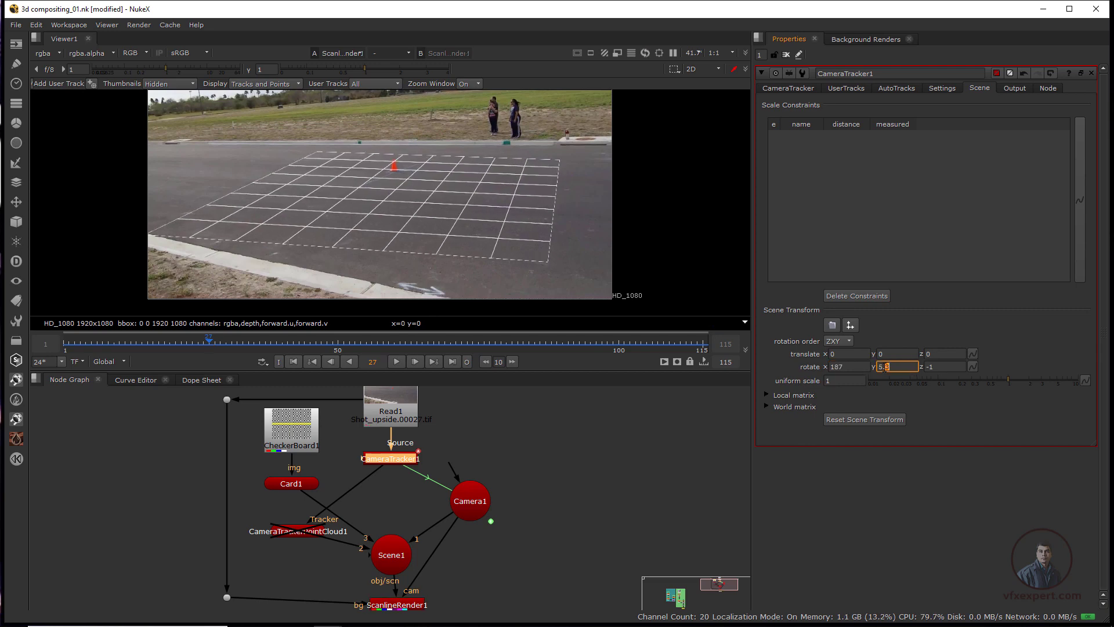
left_click(936, 367)
Open Card1 and reduce its uniform scale so the wireframe grid covers a smaller area of the road
double_click(292, 483)
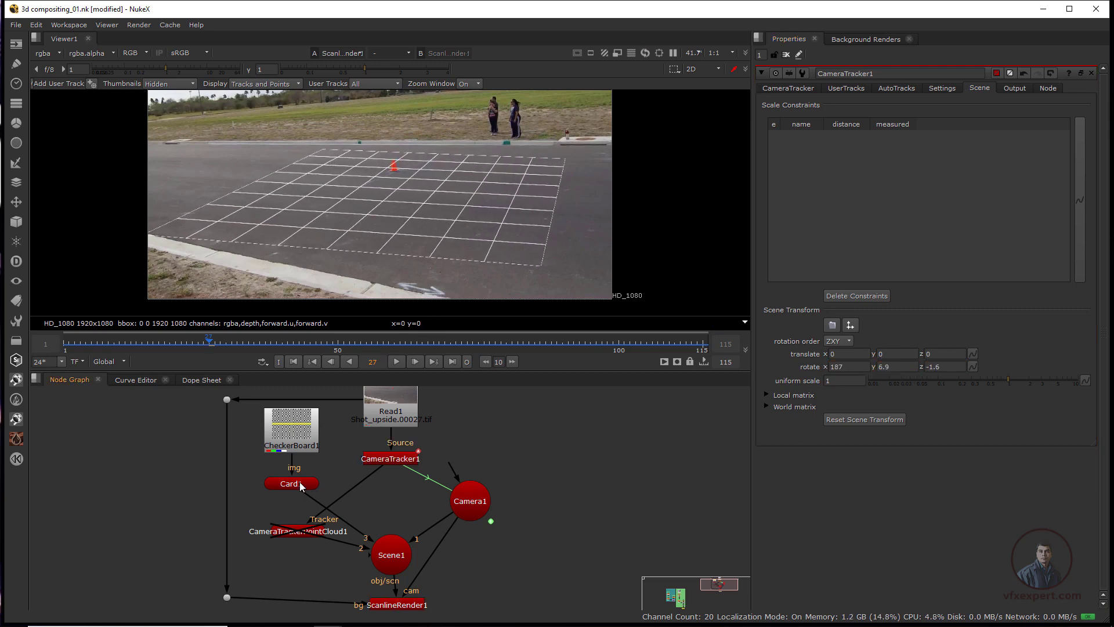
left_click(974, 313)
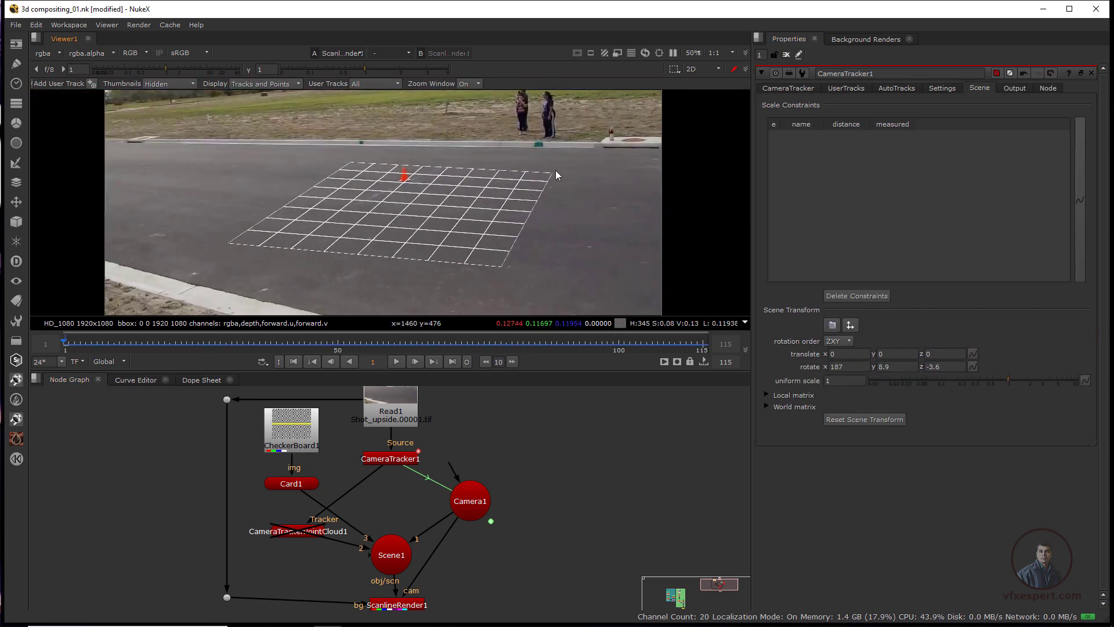
Show CameraTracker1's main settings, then examine ScanlineRender1's card, ground grid and Camera1 from an orbited 3D view
left_click(788, 88)
scroll(412, 244, "down", 2)
middle_click_drag(439, 586, 433, 556)
left_click(402, 577)
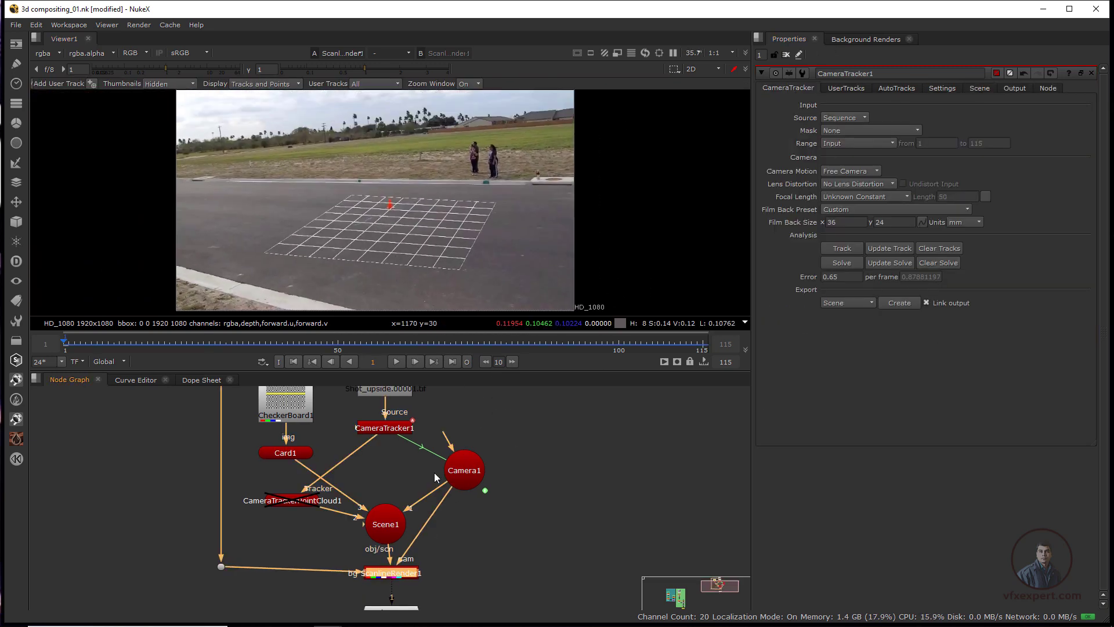
double_click(390, 574)
key("Tab")
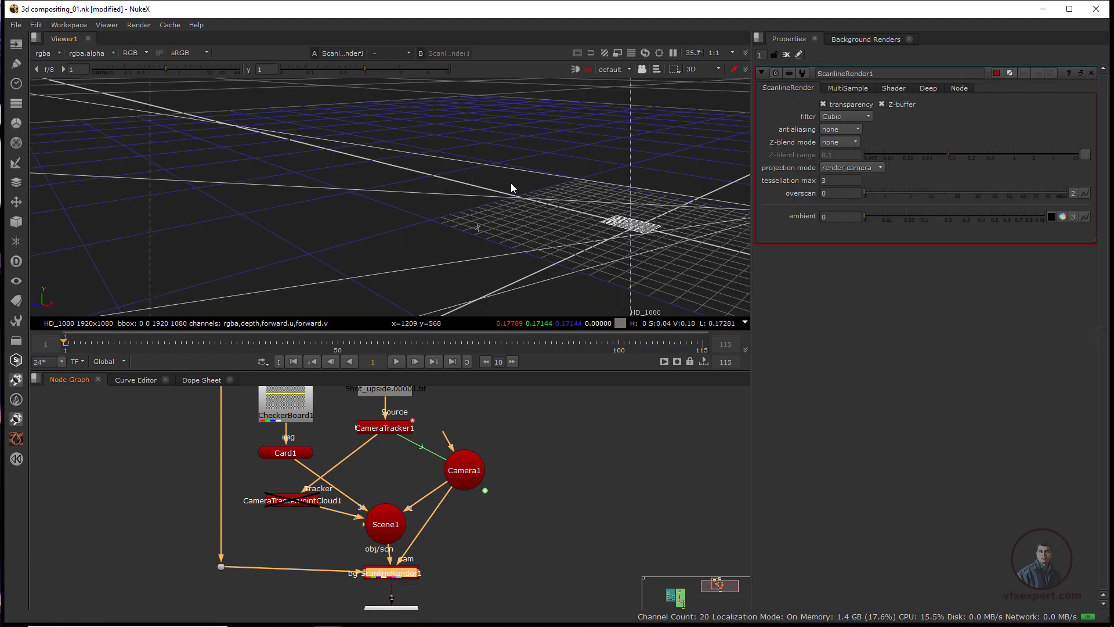
scroll(511, 182, "up", 1)
middle_click_drag(511, 182, 328, 177)
left_click_drag(327, 176, 355, 202, "ctrl")
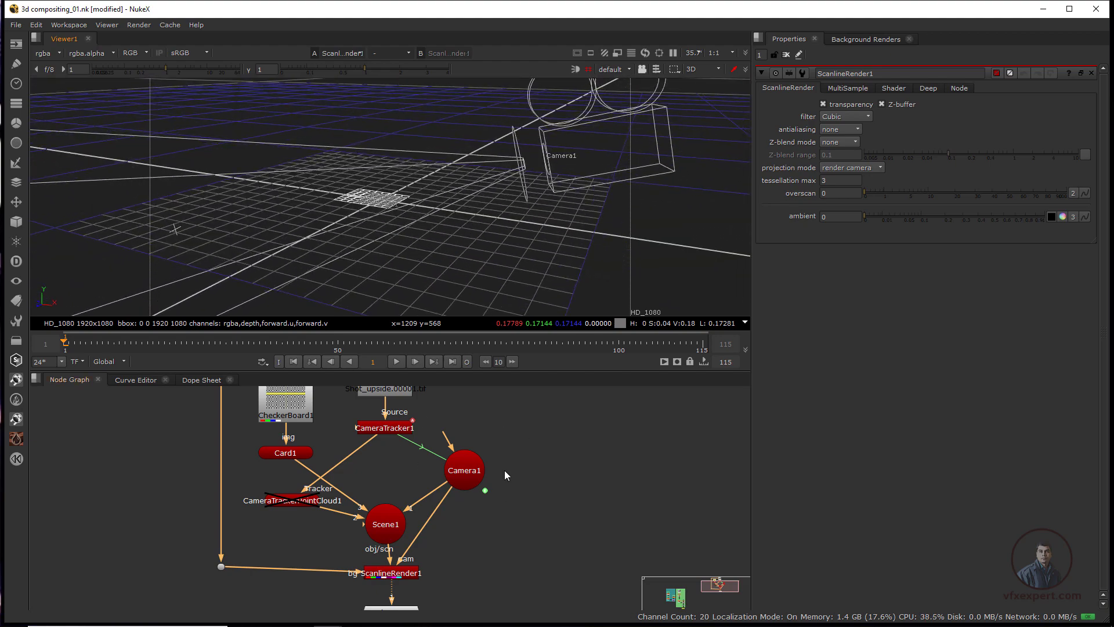
View CameraTracker1 with its properties open and create a cube at the tracked road point near the red marker
scroll(504, 470, "down", 2)
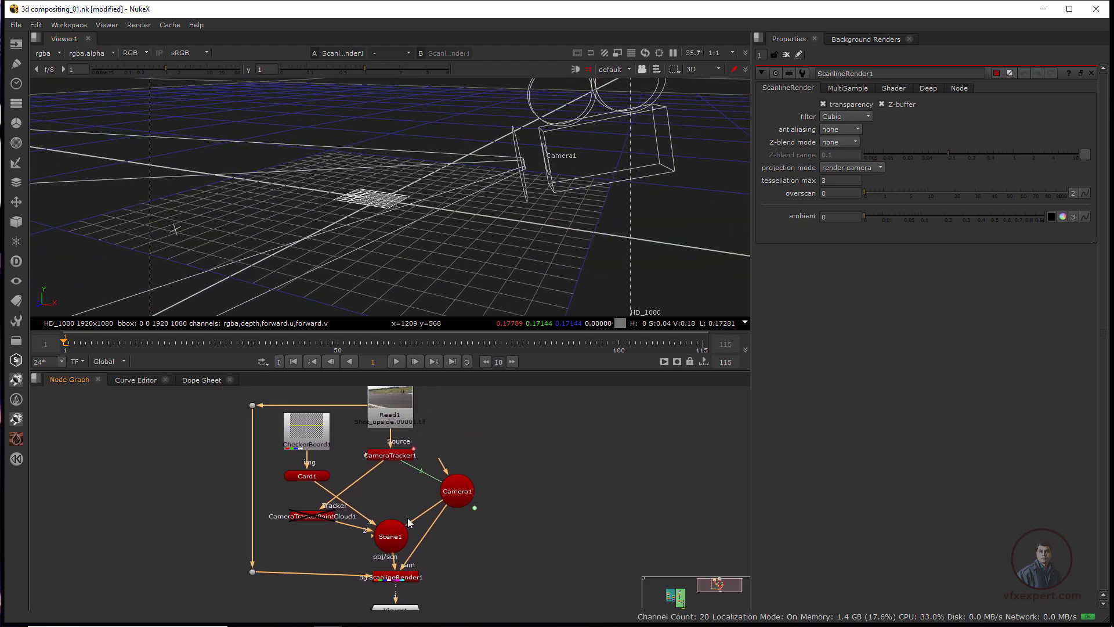
scroll(407, 518, "up", 2)
left_click(385, 436)
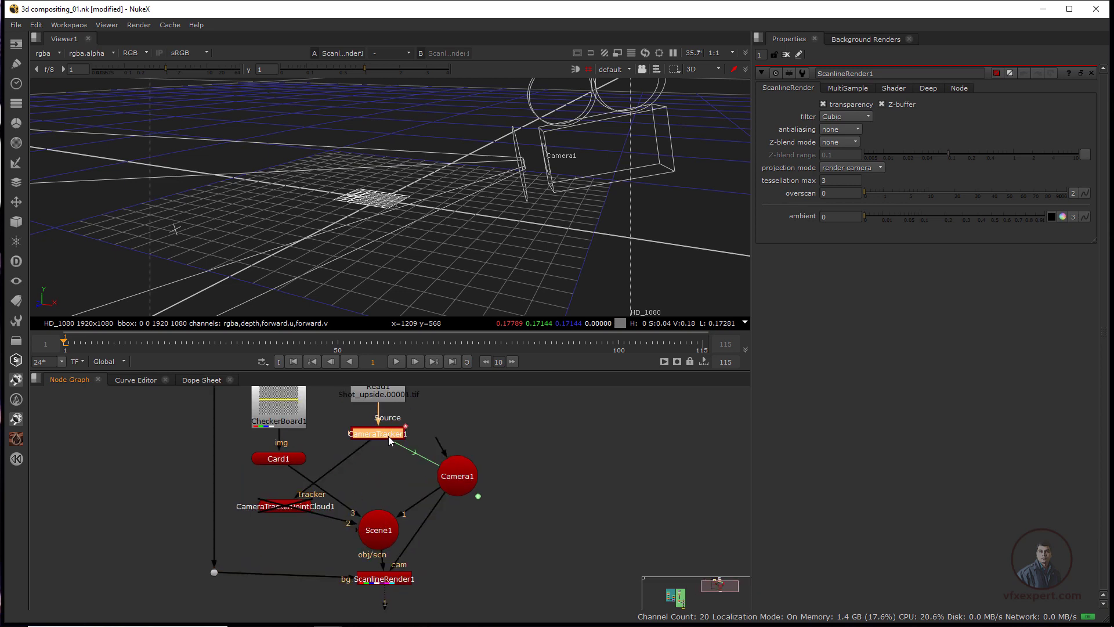
key("1")
double_click(388, 436)
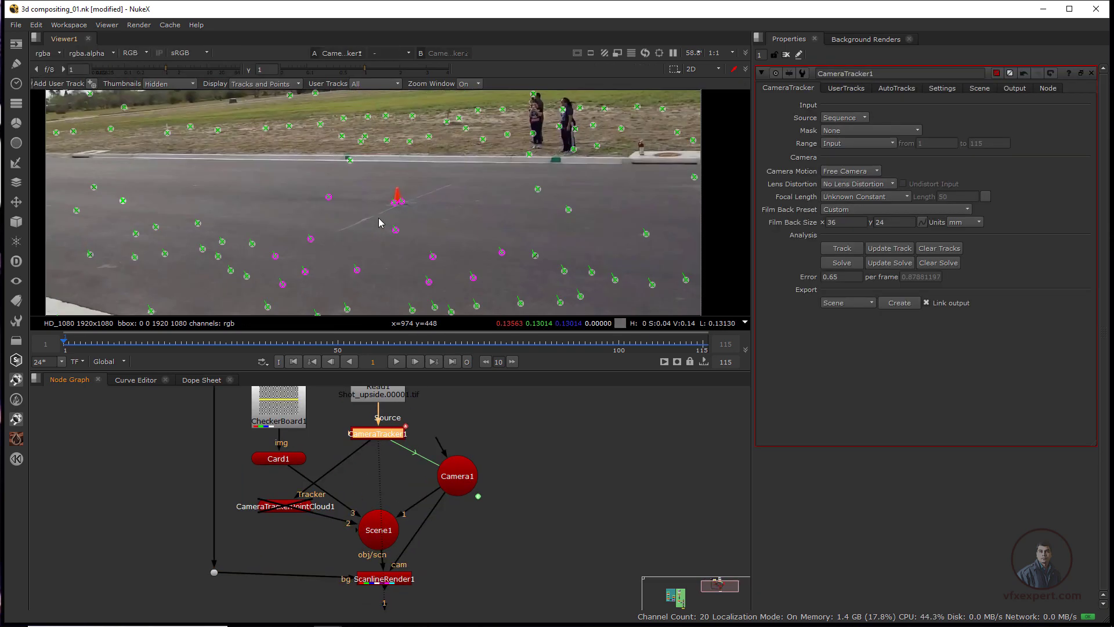
right_click(332, 202)
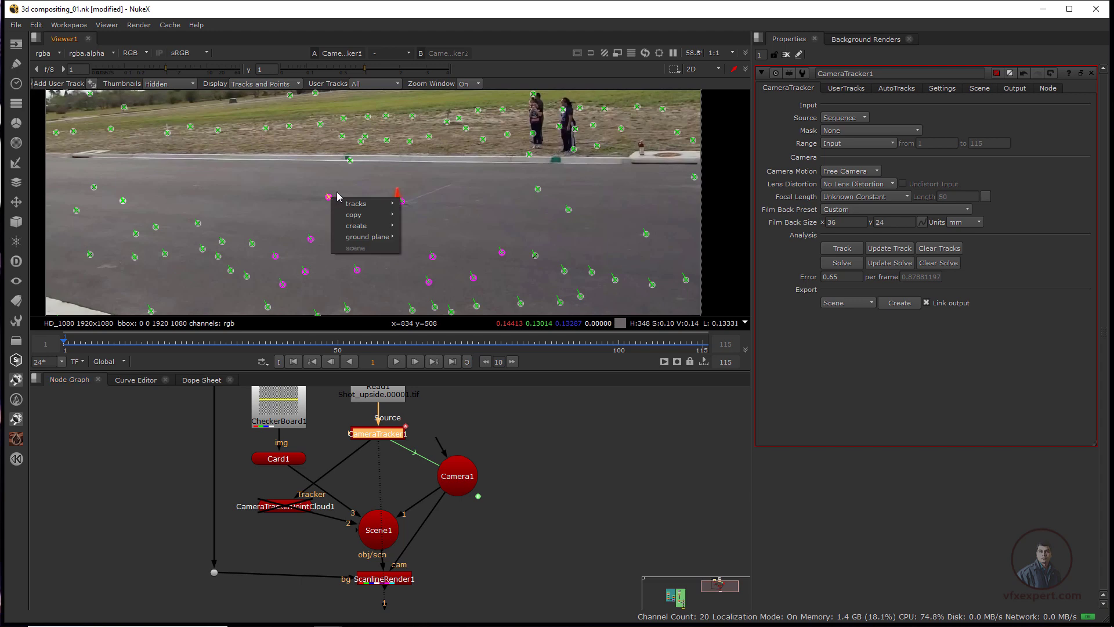
mouse_move(368, 230)
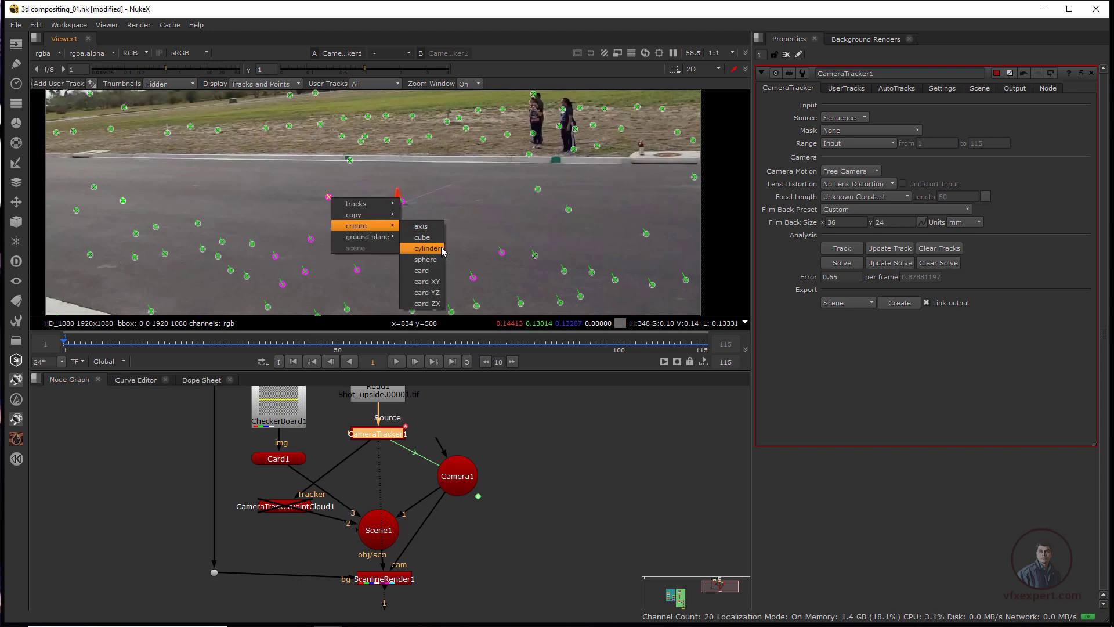
left_click(422, 237)
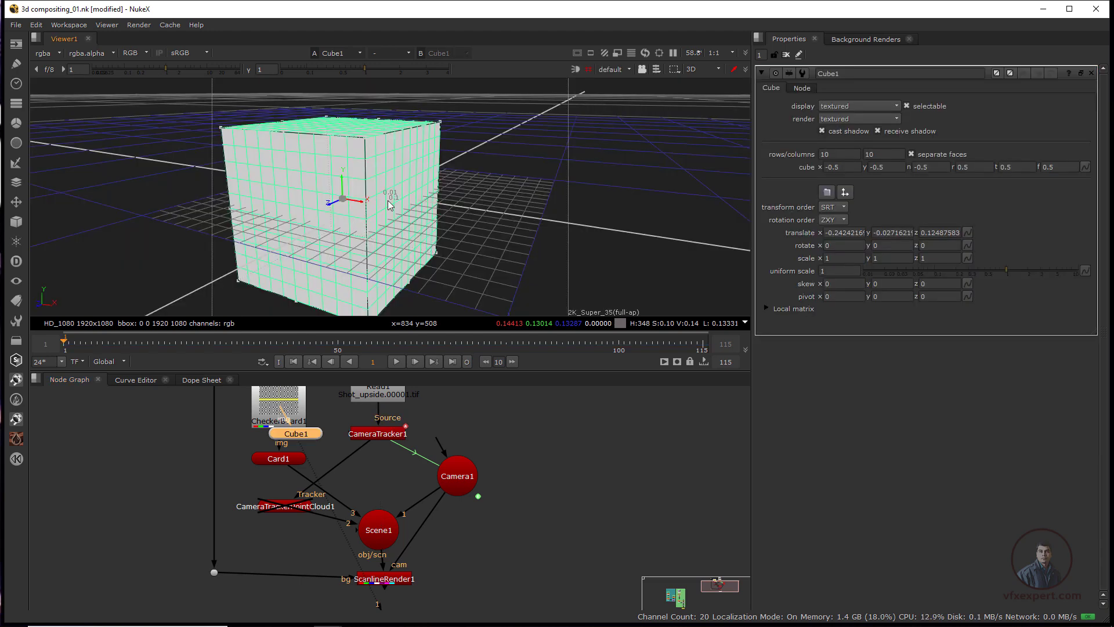
Reduce Cube1's uniform scale to 0.175 and raise it above the ground grid to translate Y 0.1135
left_click_drag(1007, 271, 982, 275)
scroll(423, 299, "up", 2)
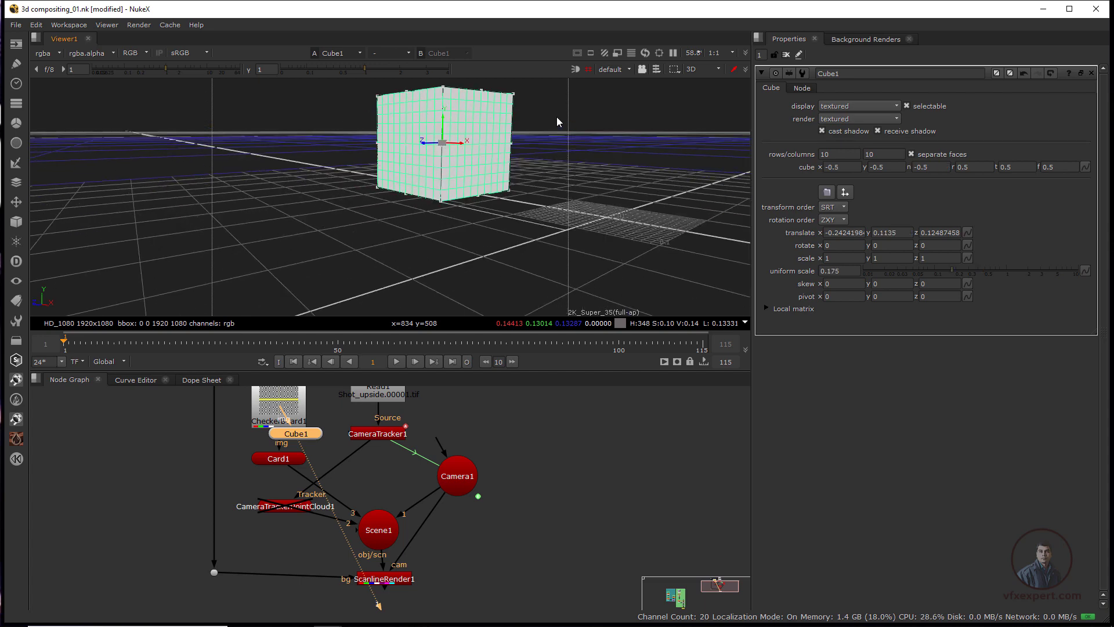
middle_click_drag(556, 117, 451, 151)
scroll(478, 219, "down", 2)
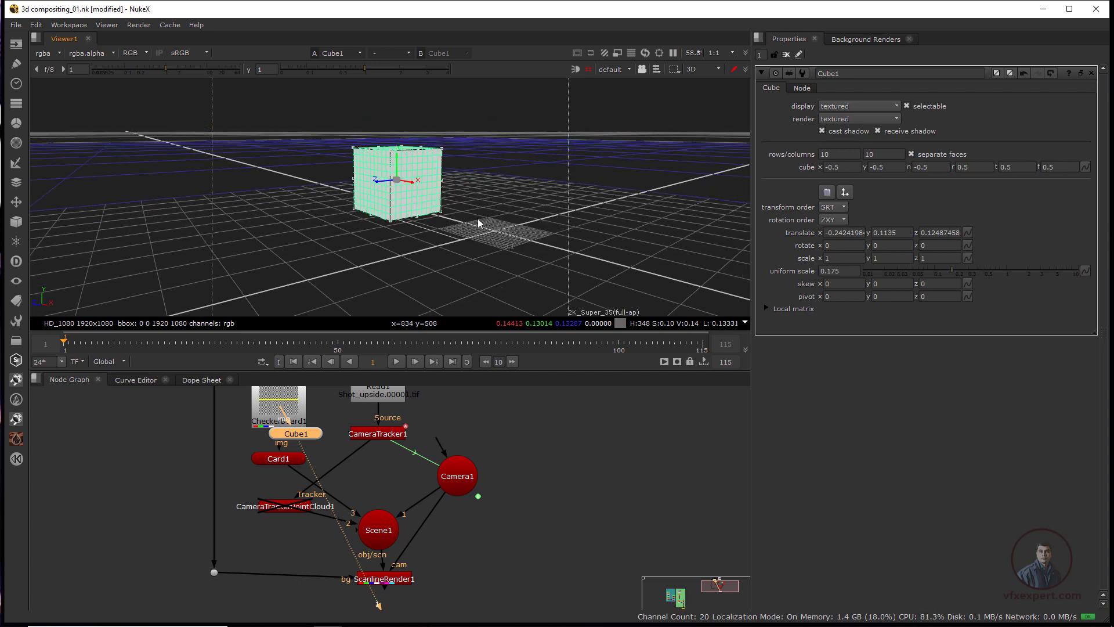
middle_click_drag(479, 218, 457, 234)
View ScanlineRender1's 2D output, connect Cube1 to Scene1, and feed CheckerBoard1 into the cube's img input
key("Tab")
left_click(400, 580)
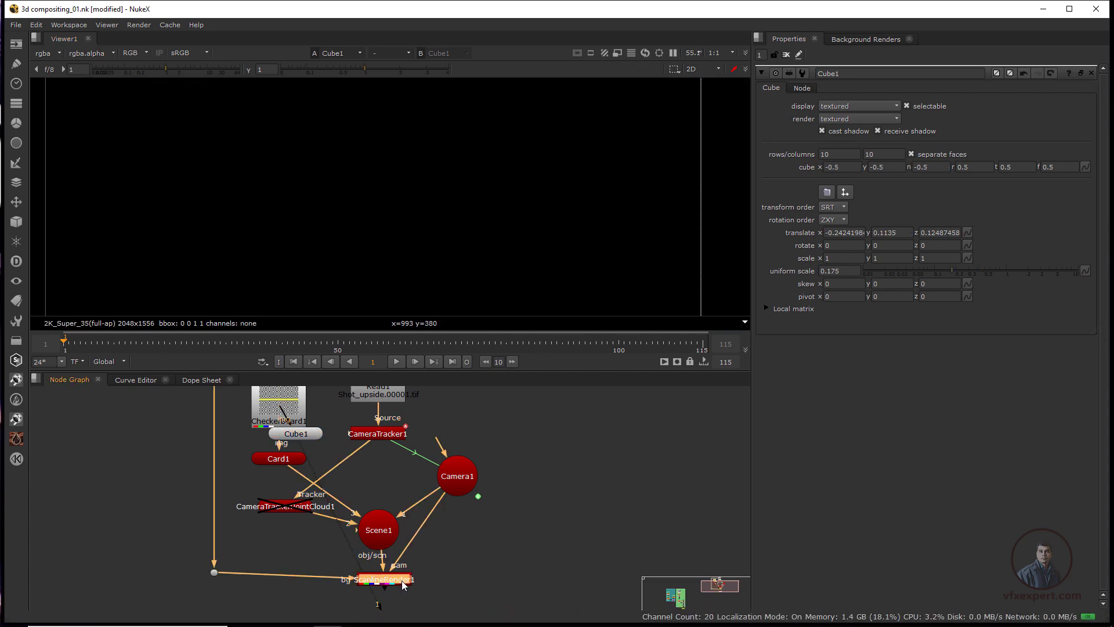
key("1")
scroll(372, 308, "down", 4)
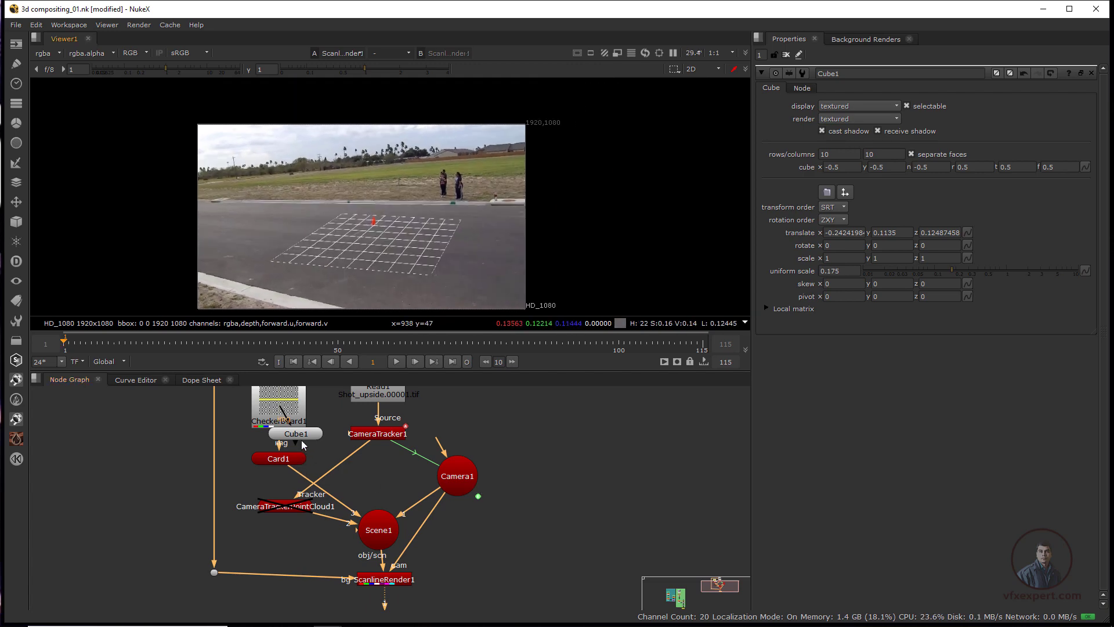
left_click_drag(302, 444, 334, 453)
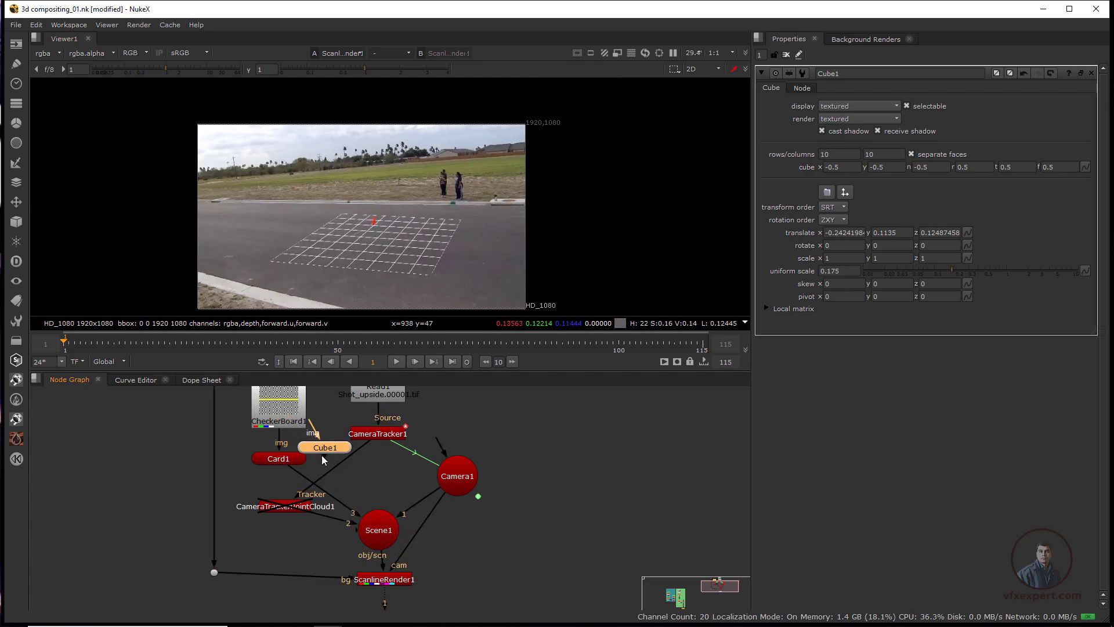
left_click_drag(361, 525, 381, 528)
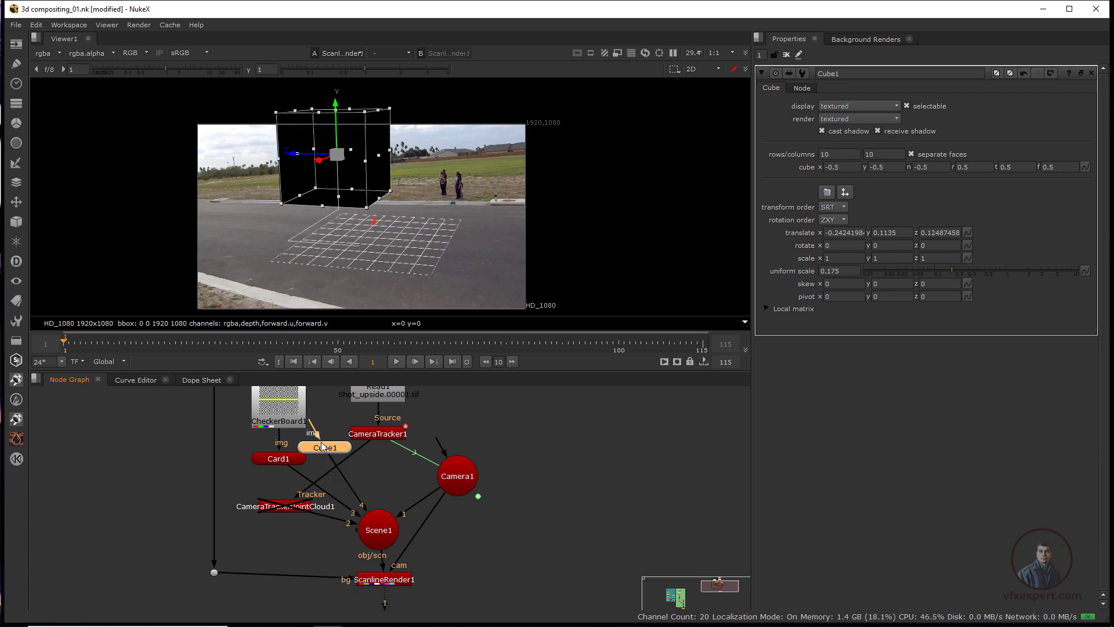
left_click_drag(293, 402, 292, 422)
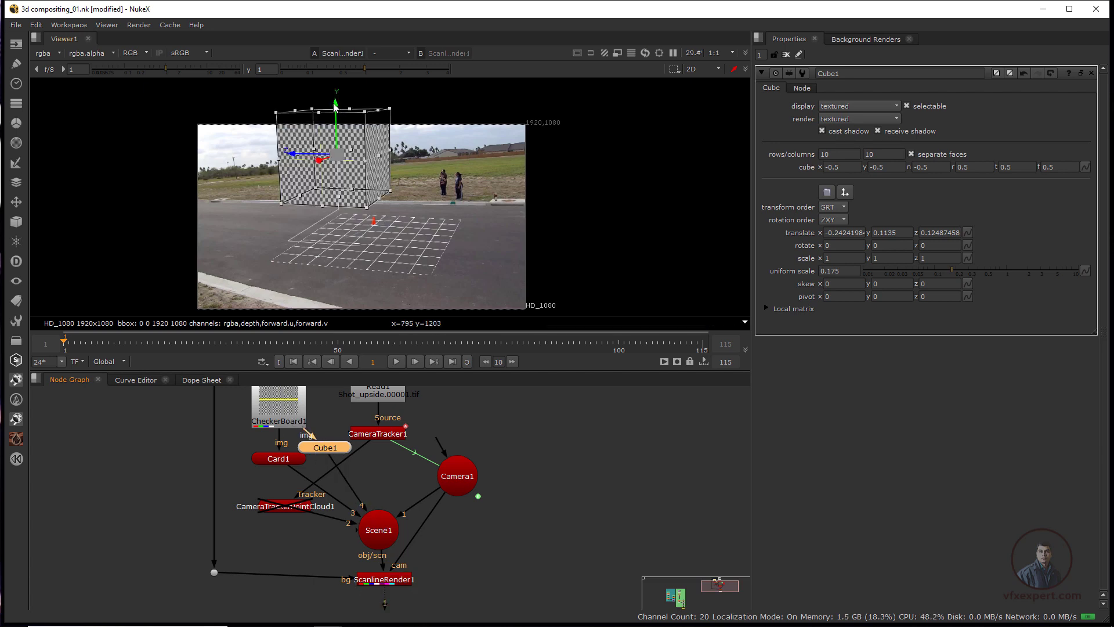
Shorten Cube1 by lowering its top bound to -0.02 and set it down on the road at translate Y 0.022
left_click_drag(335, 104, 379, 206)
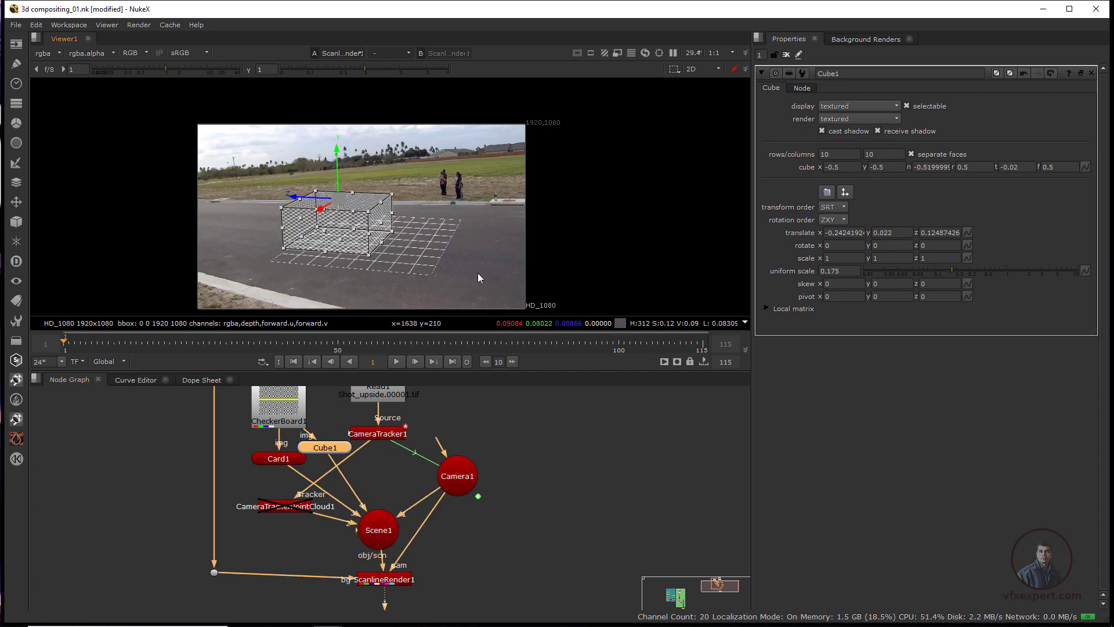
left_click(479, 273)
left_click(761, 73)
scroll(467, 233, "up", 2)
middle_click_drag(468, 232, 515, 235)
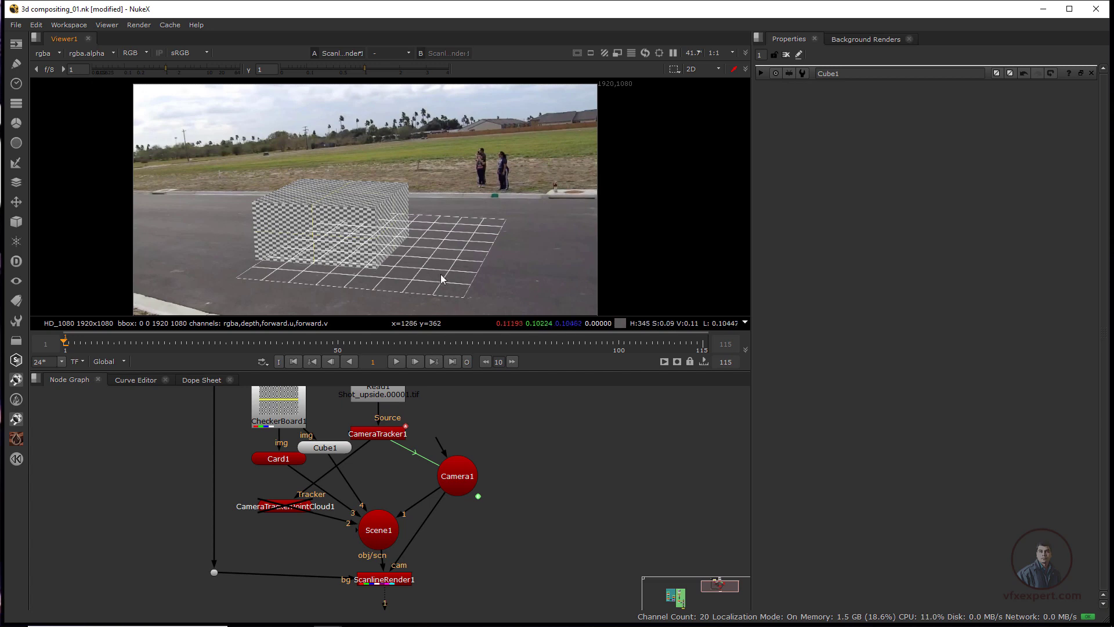
Disable Card1 and play the shot to check how the checkered cube sticks to the road, ending at frame 30
left_click(287, 460)
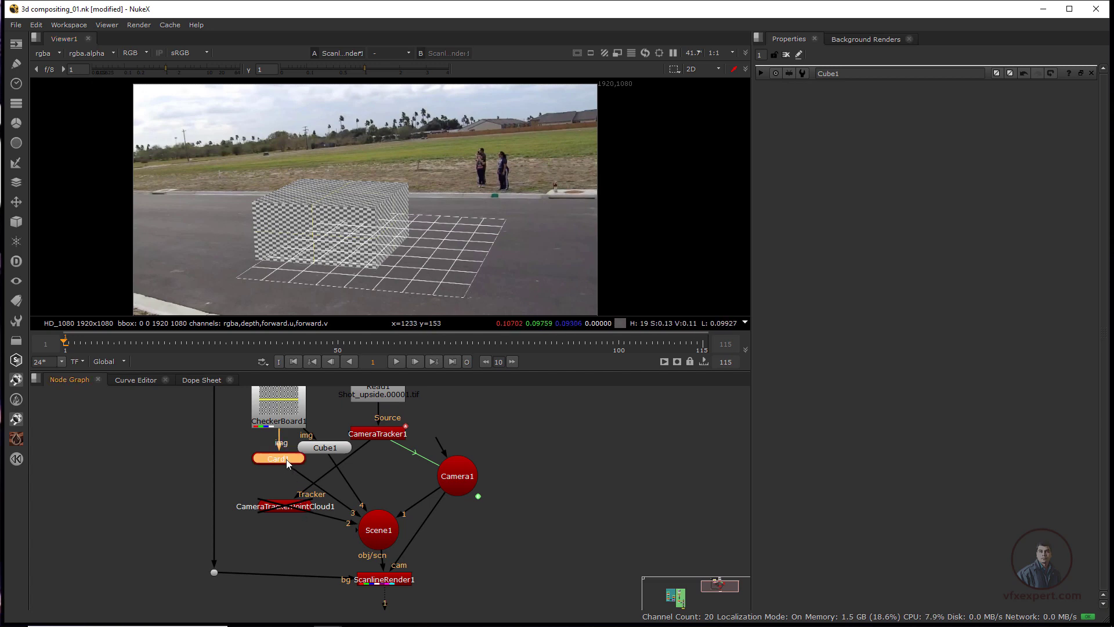
key("d")
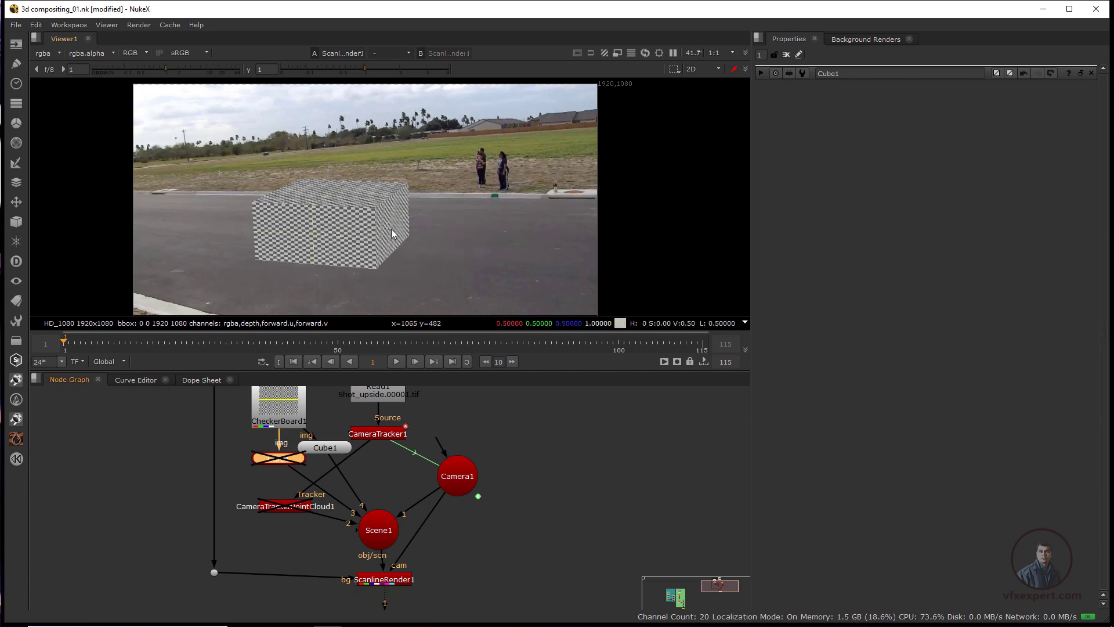
scroll(446, 244, "down", 2)
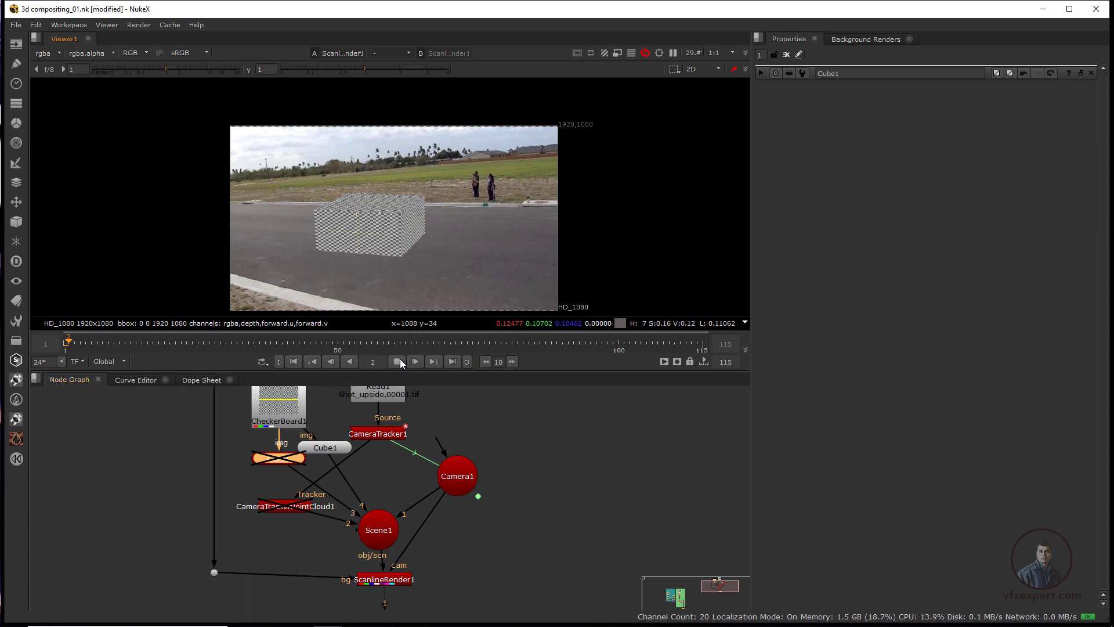
left_click(398, 361)
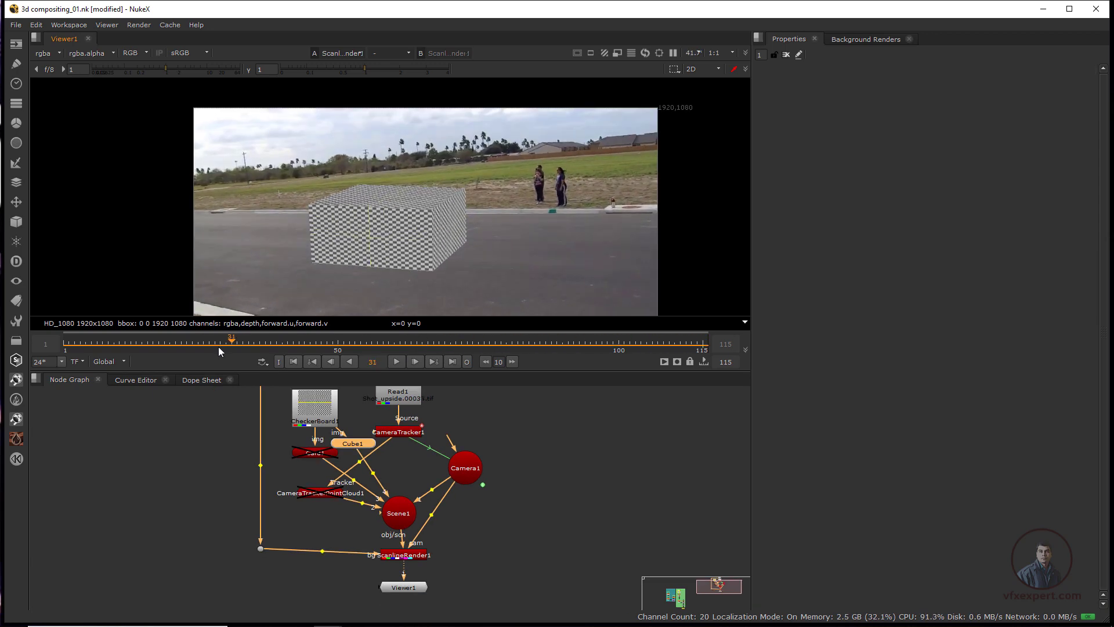
mouse_move(218, 347)
left_mouse_down()
mouse_move(266, 348)
mouse_move(226, 343)
left_mouse_up()
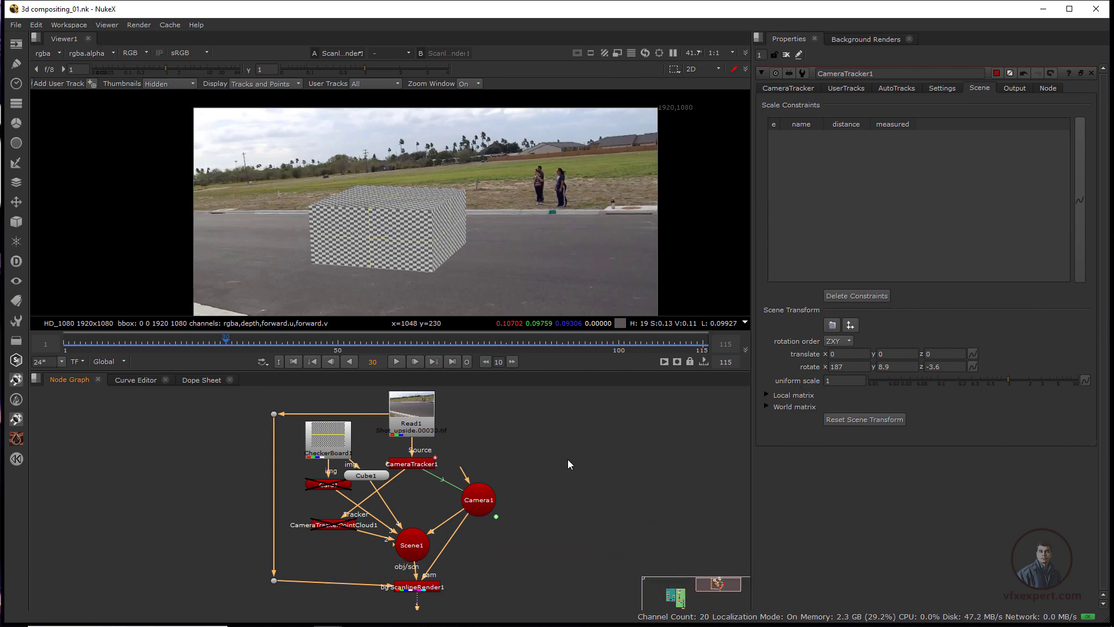
Add a ReadGeo node and load 1.FBX into it from D:/New Vfx Footage/3d plane
left_click(17, 222)
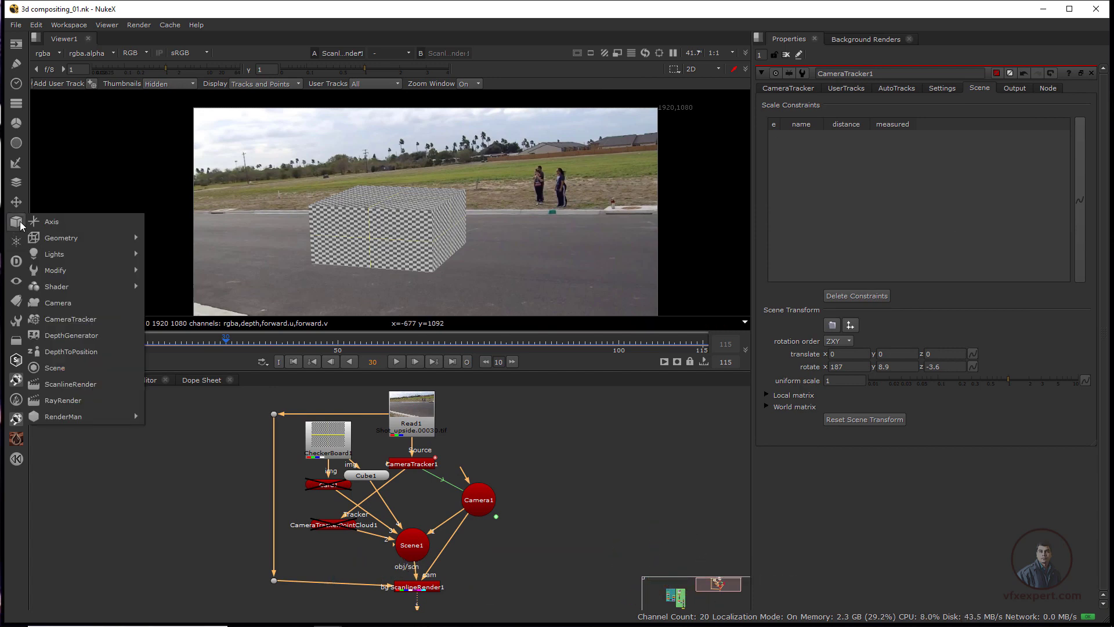
mouse_move(47, 238)
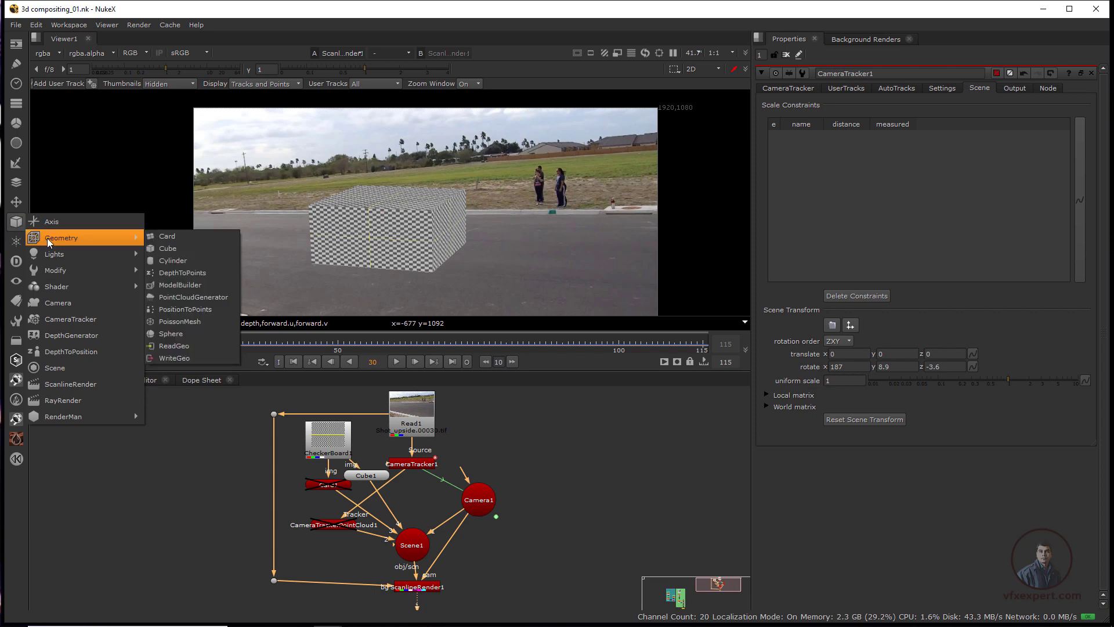
left_click(191, 347)
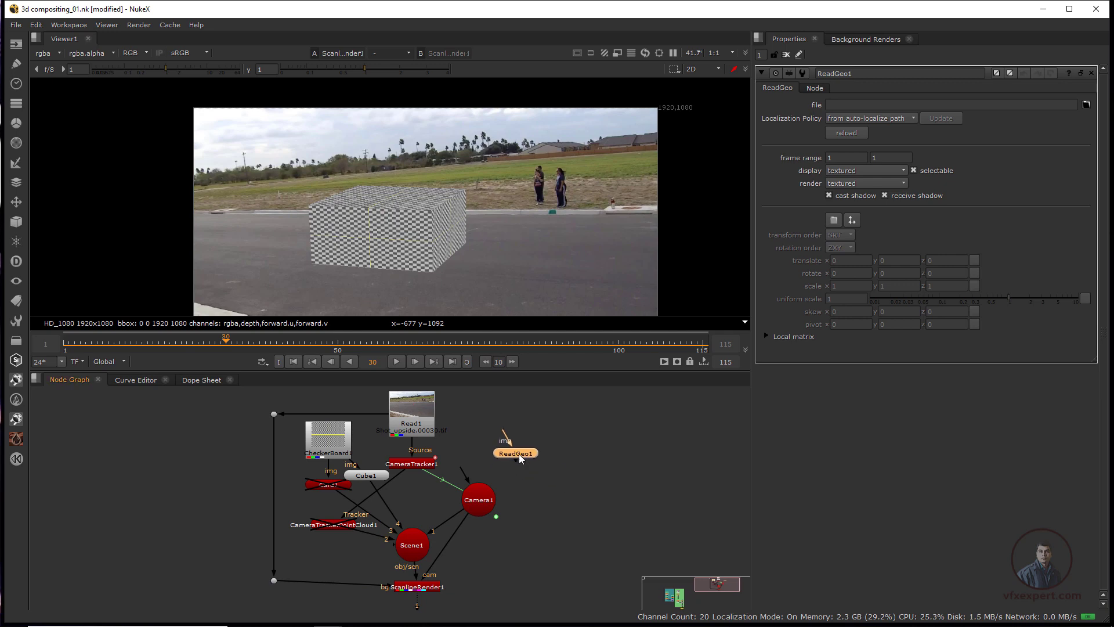
scroll(513, 462, "up", 3)
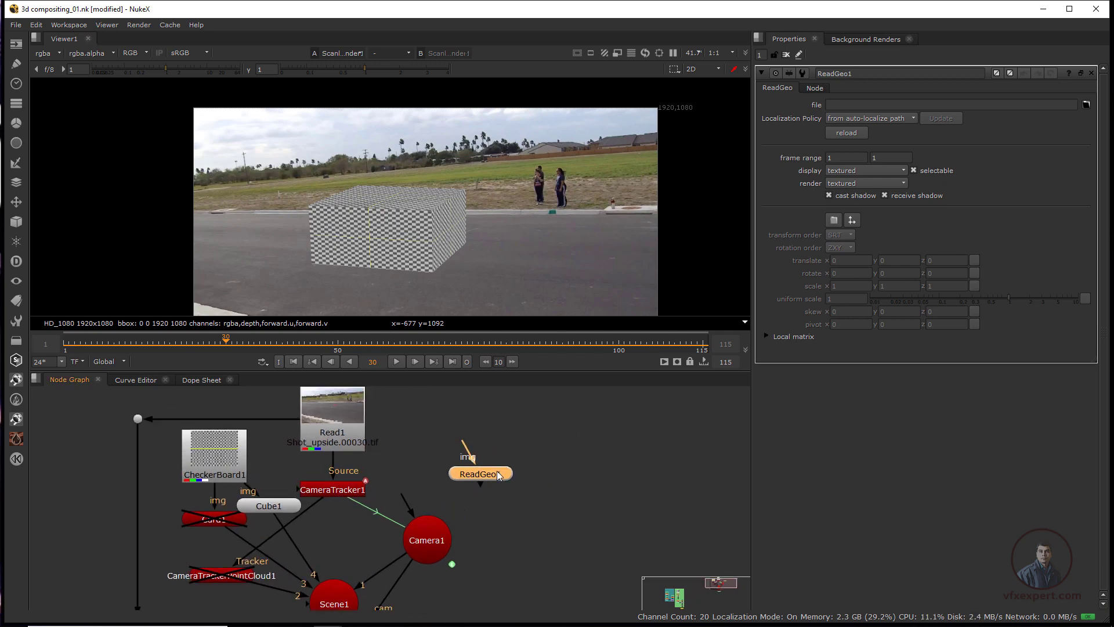
left_click(1086, 105)
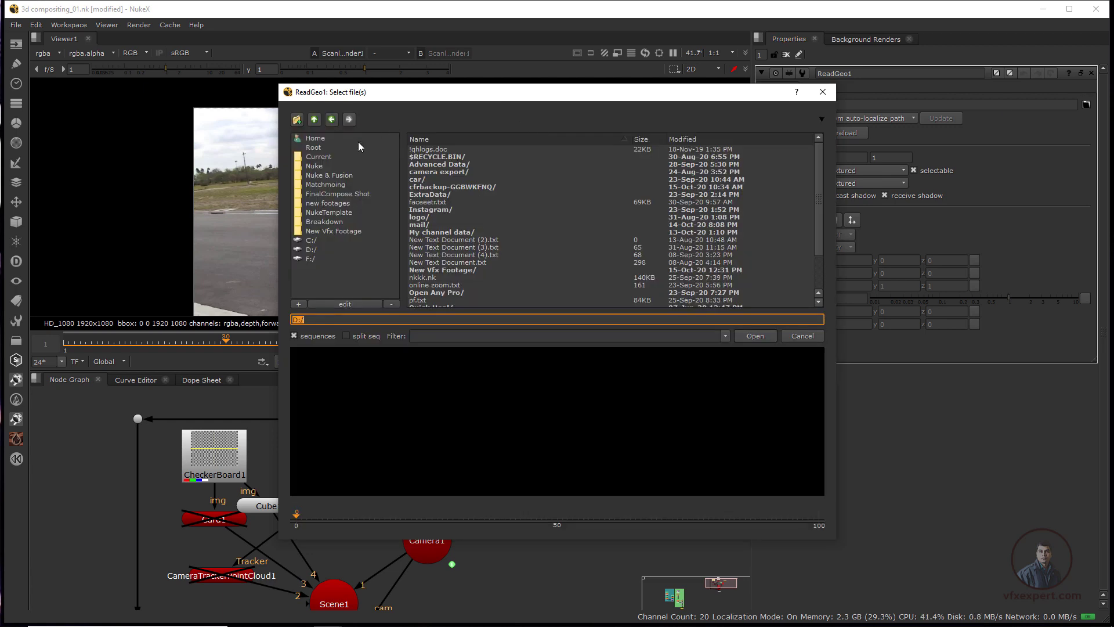
double_click(430, 156)
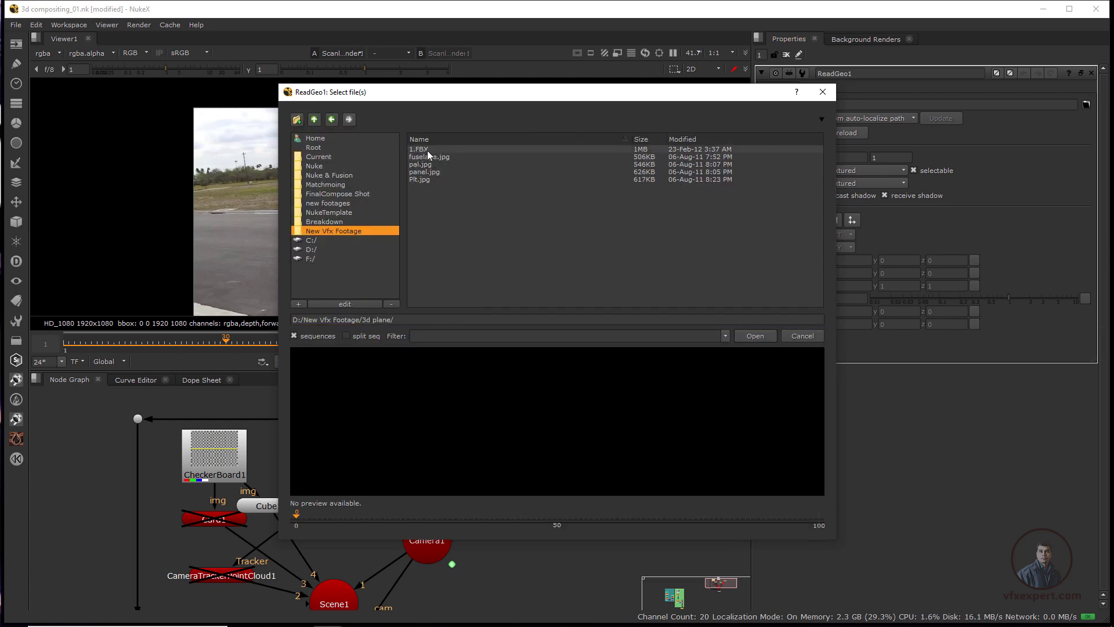
left_click(422, 150)
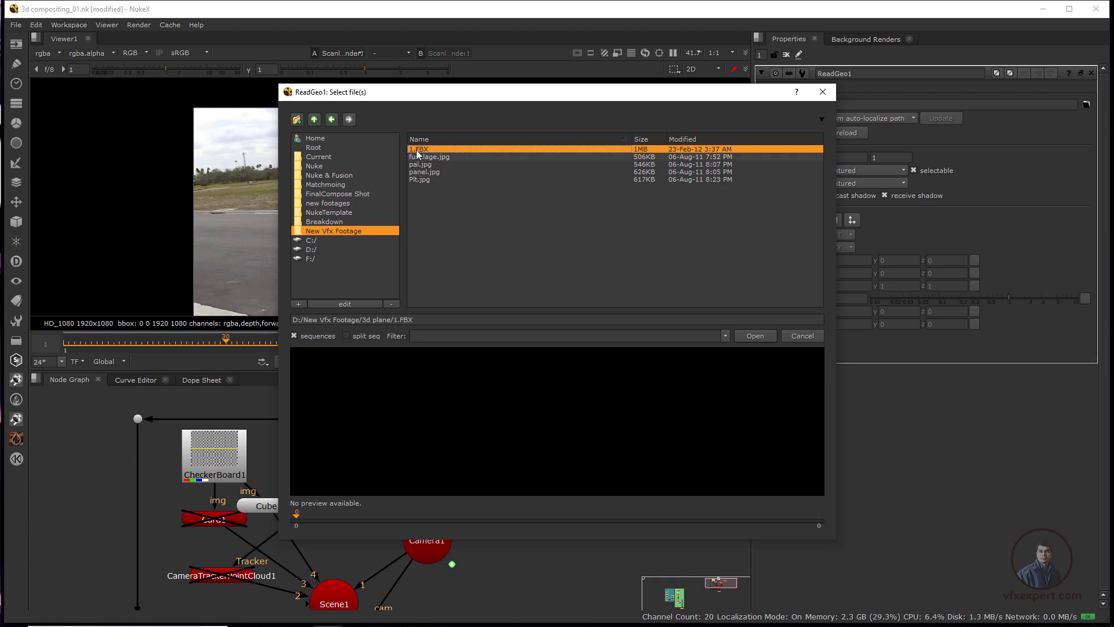
left_click(760, 336)
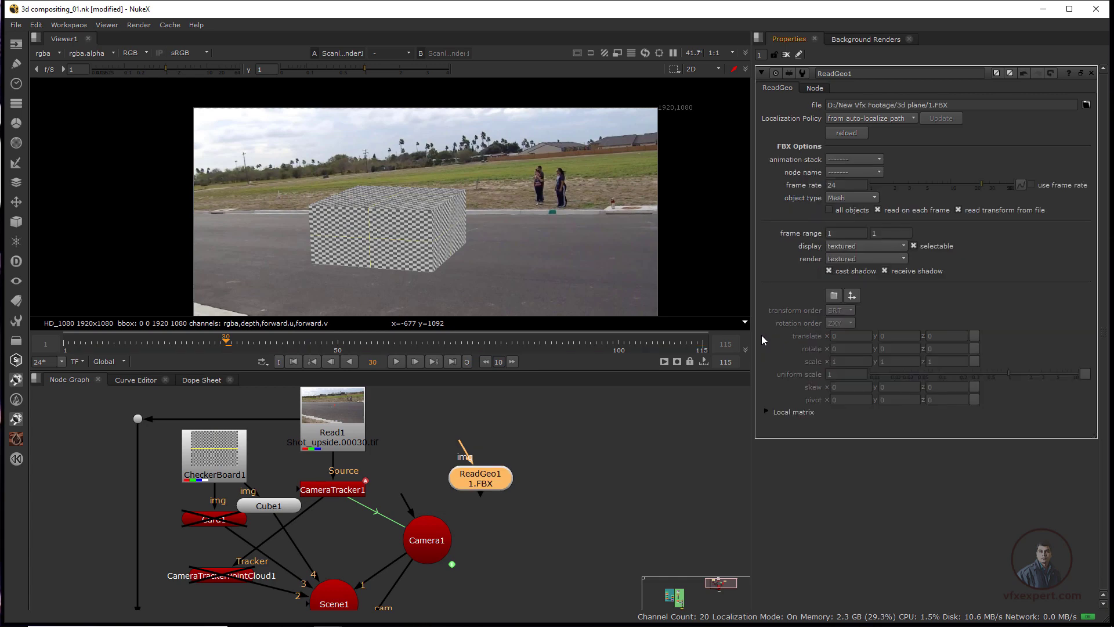
Move ReadGeo1 away from the node tree and frame its mesh in the 3D view
left_click_drag(479, 479, 524, 461)
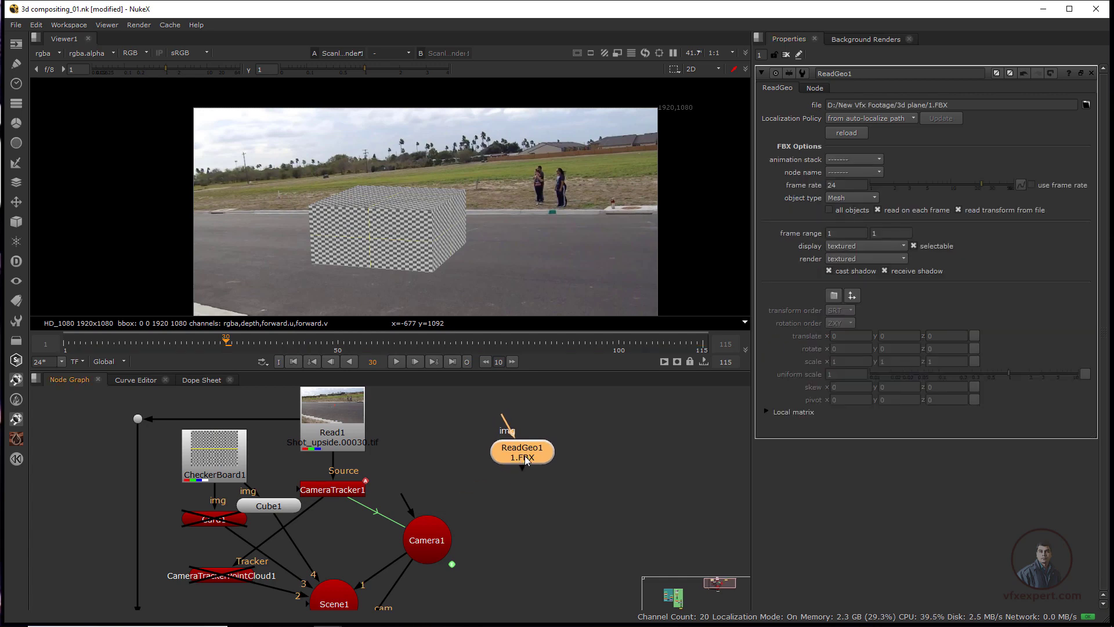
key("1")
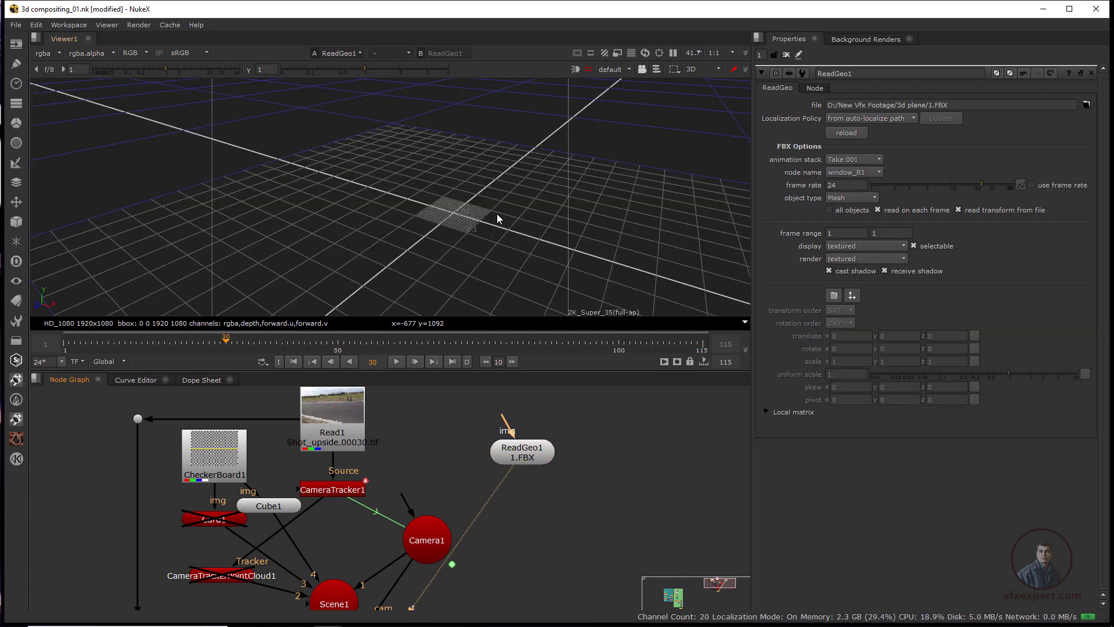
key("f")
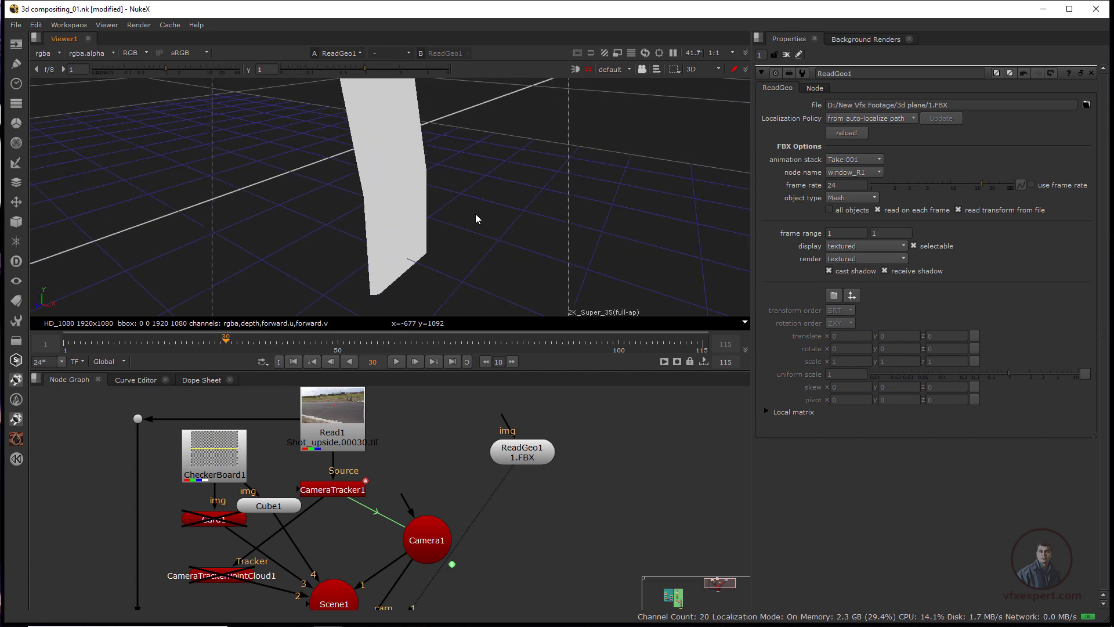
scroll(476, 220, "down", 5)
scroll(482, 470, "down", 4)
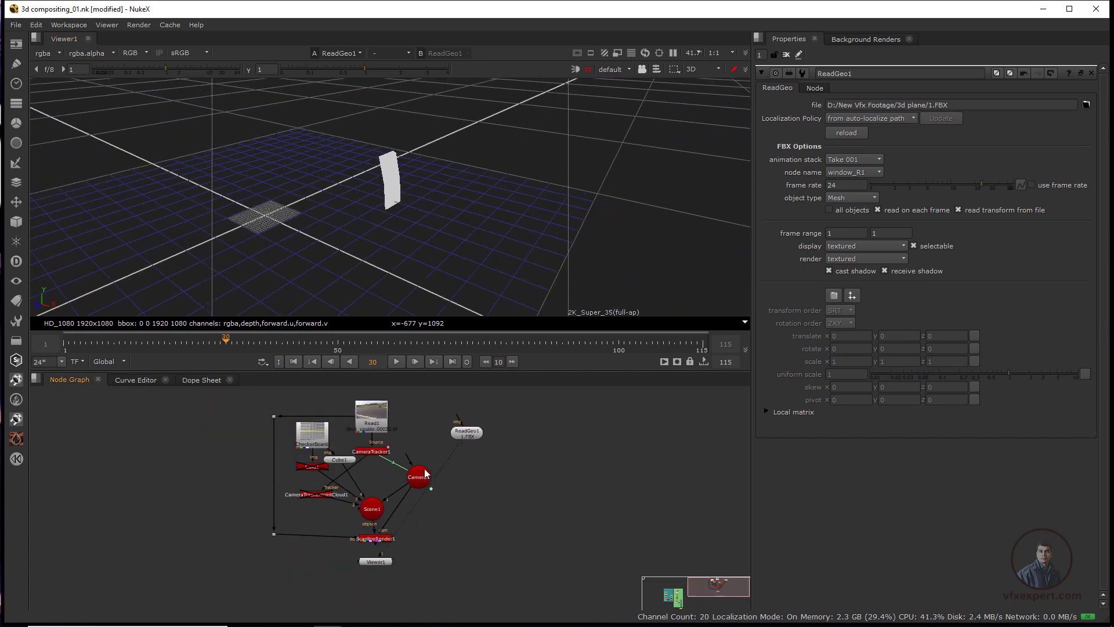
Place Viewer1 directly beneath ReadGeo1, select ReadGeo1, and inspect its mesh up close in the 3D view
middle_click_drag(425, 469, 377, 454)
left_click_drag(335, 544, 419, 443)
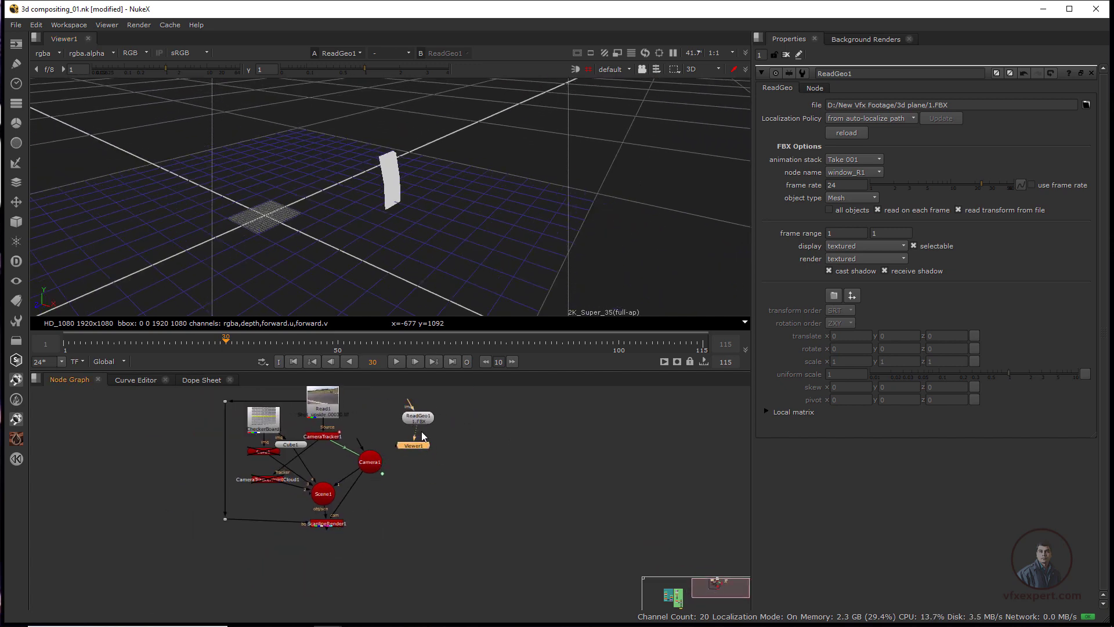
scroll(421, 435, "up", 5)
left_click(386, 452)
scroll(430, 179, "up", 2)
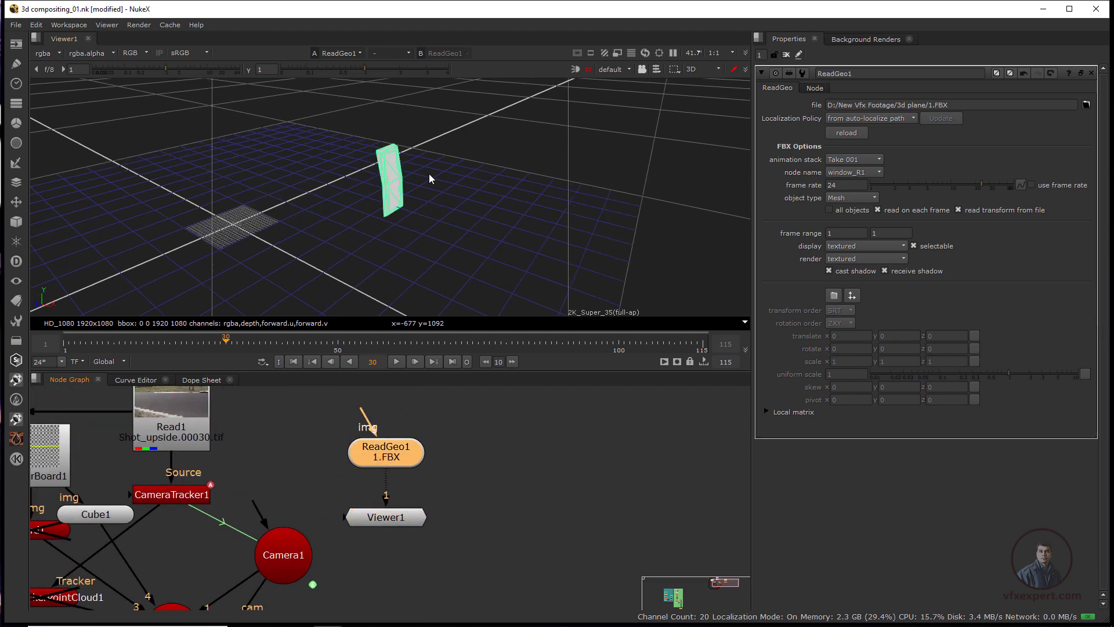
scroll(430, 179, "up", 3)
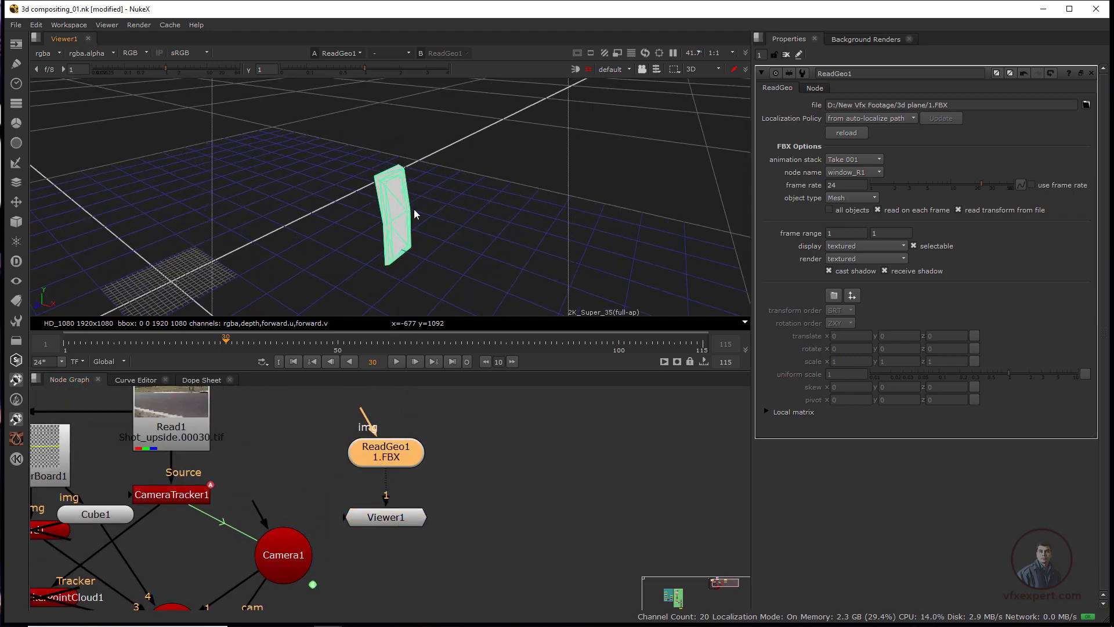
Enable all objects in ReadGeo1 and inspect the complete helicopter from several angles in the 3D view
left_click(830, 211)
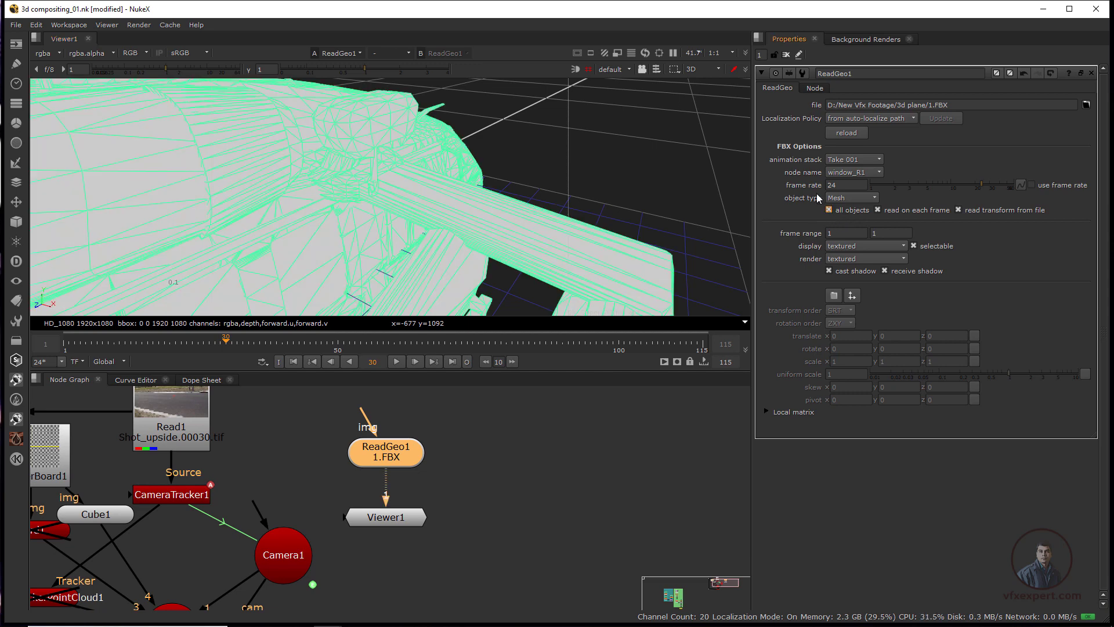
left_click(503, 167)
key("f")
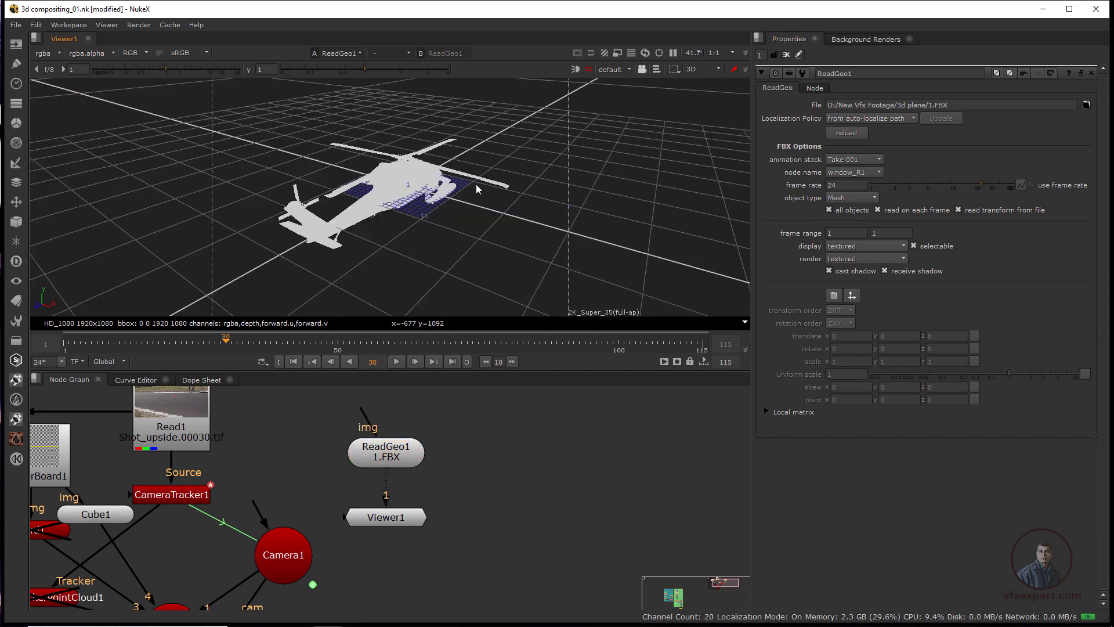
left_click_drag(417, 189, 555, 215, "ctrl")
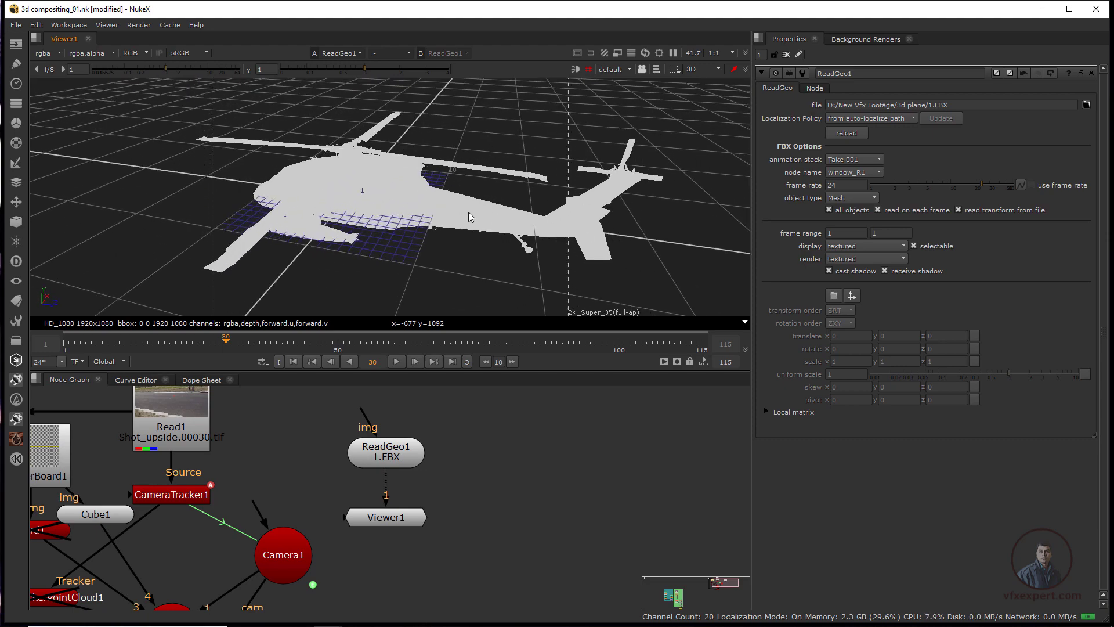
left_click_drag(510, 255, 489, 161, "ctrl")
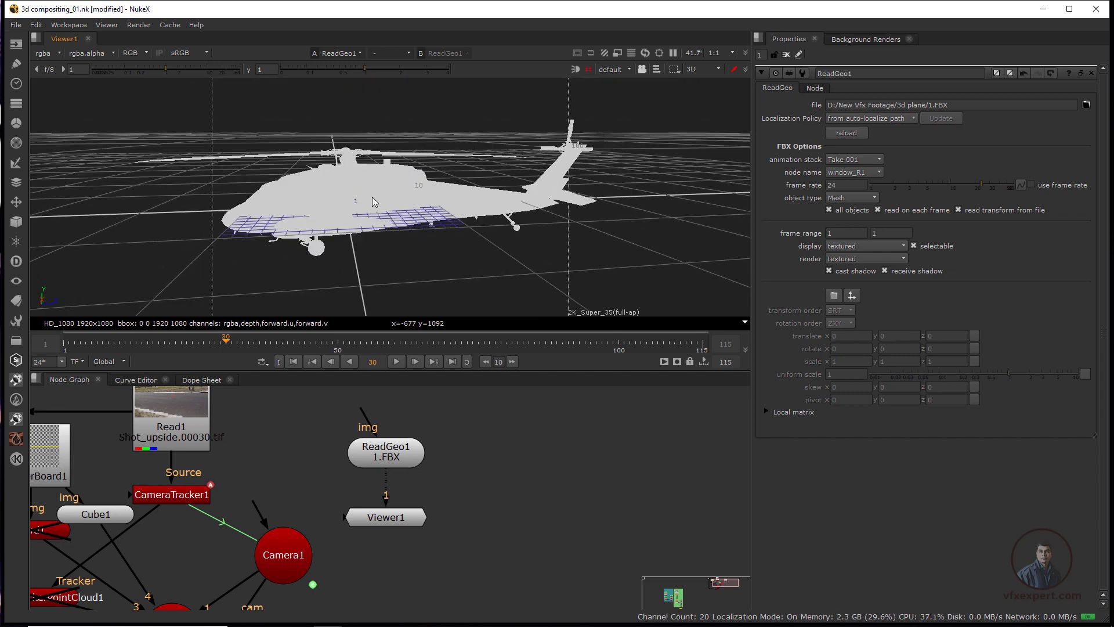
left_click_drag(382, 201, 343, 173, "ctrl")
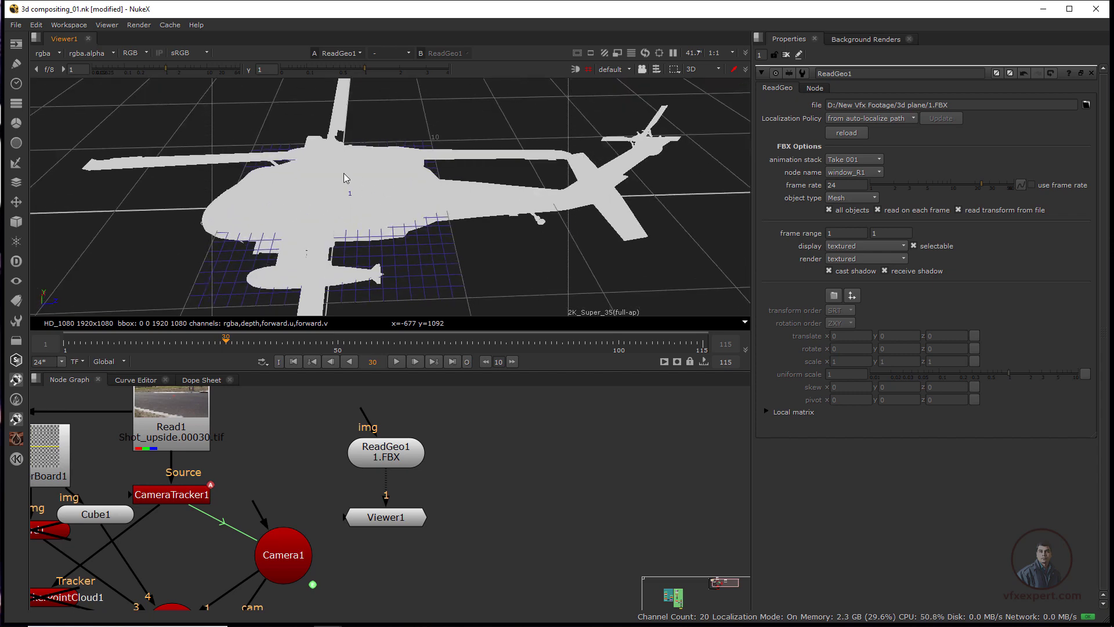
left_click_drag(499, 254, 302, 152, "ctrl")
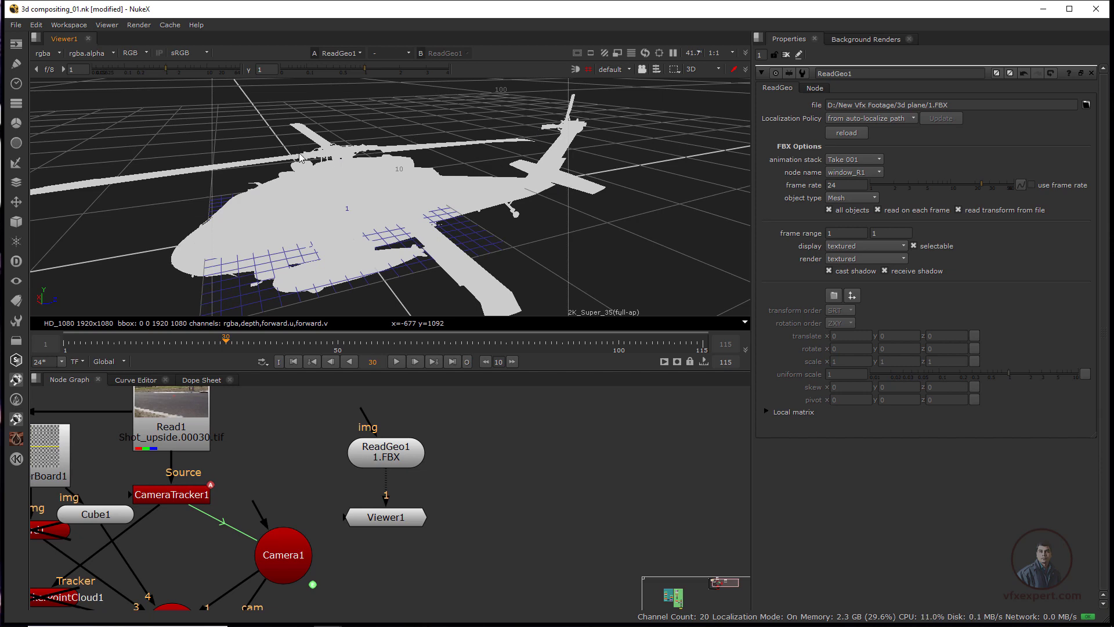
left_click_drag(534, 238, 488, 215, "ctrl")
left_click_drag(379, 244, 436, 176, "ctrl")
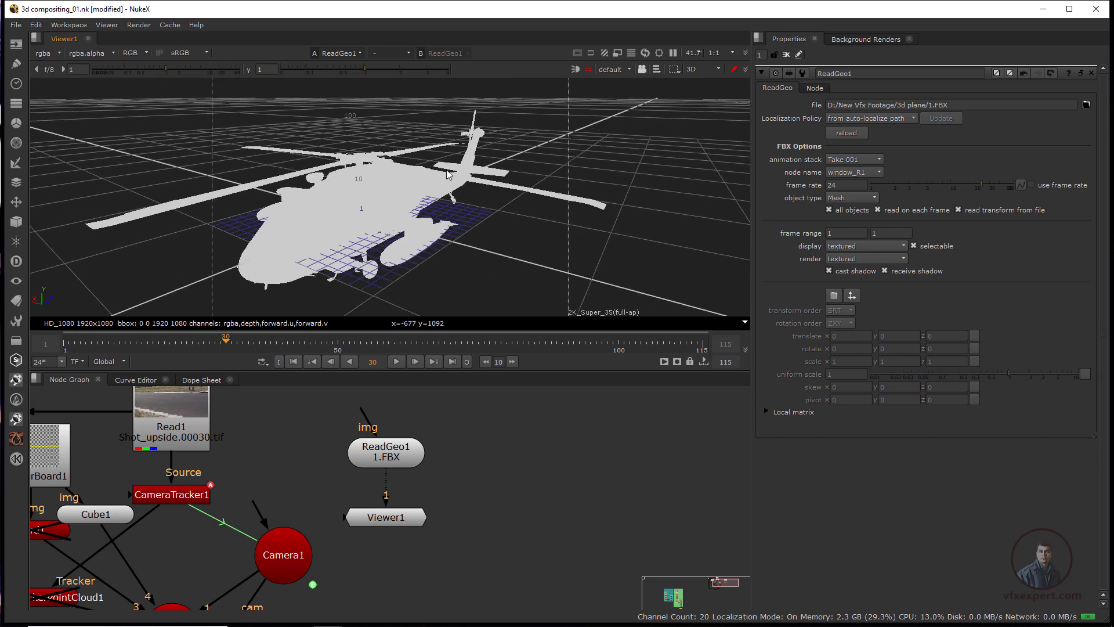
Set ReadGeo1's node name to pilot and disable its all objects option so only that part is loaded
left_click_drag(403, 523, 403, 536)
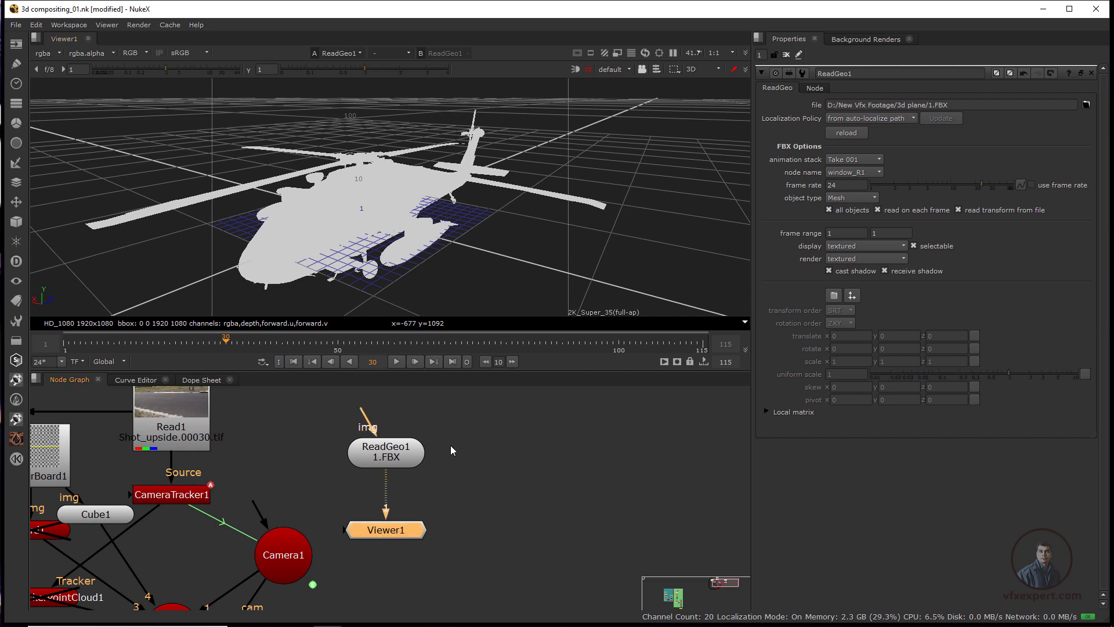
left_click(386, 458)
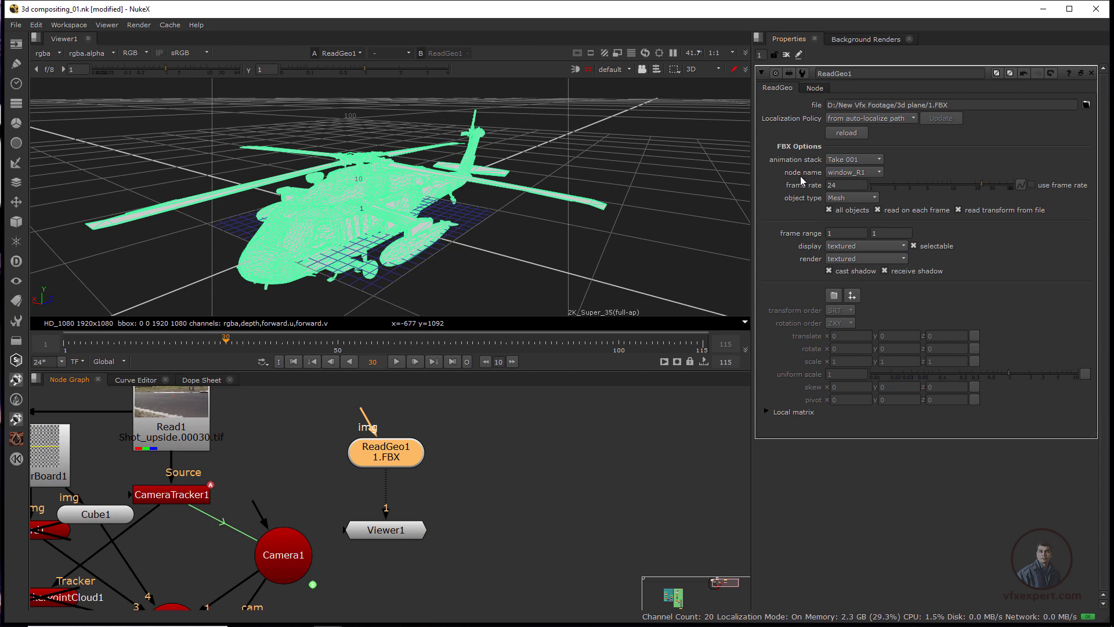
left_click(856, 173)
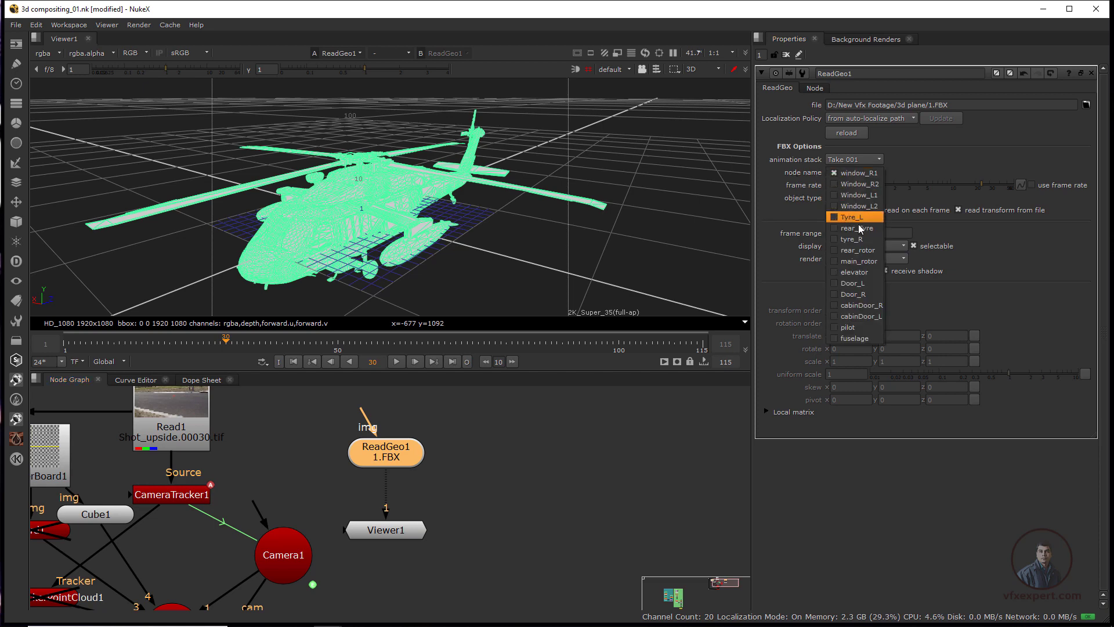
left_click(861, 327)
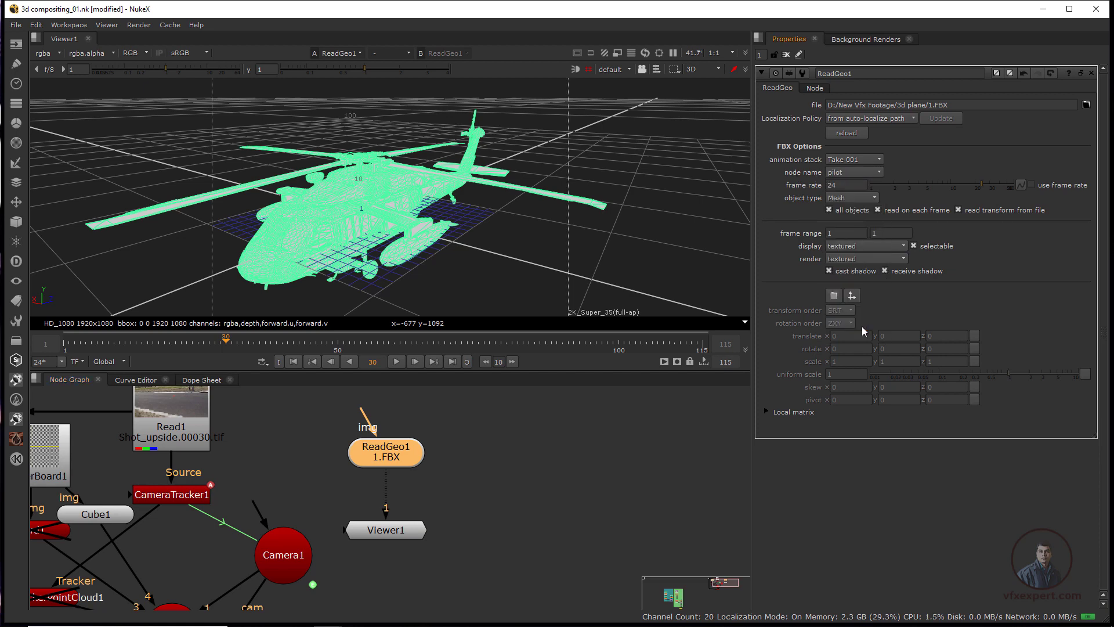
left_click(830, 210)
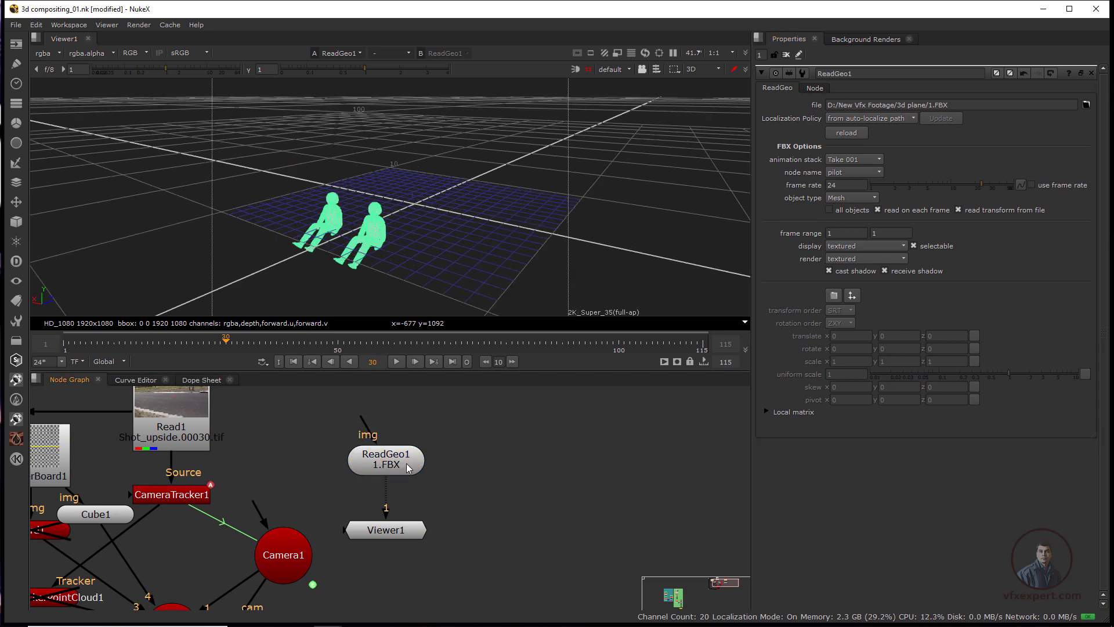
Duplicate ReadGeo1 beside the original, view the copy, and set its node name to main_rotor
left_click(409, 458)
left_click(468, 454)
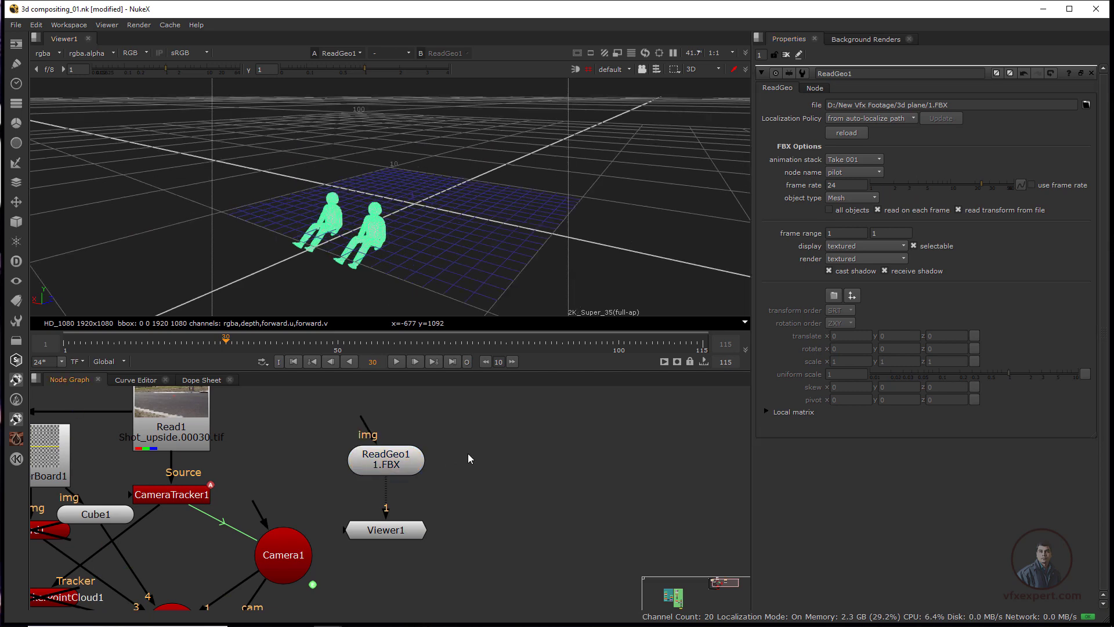
key("ctrl+v")
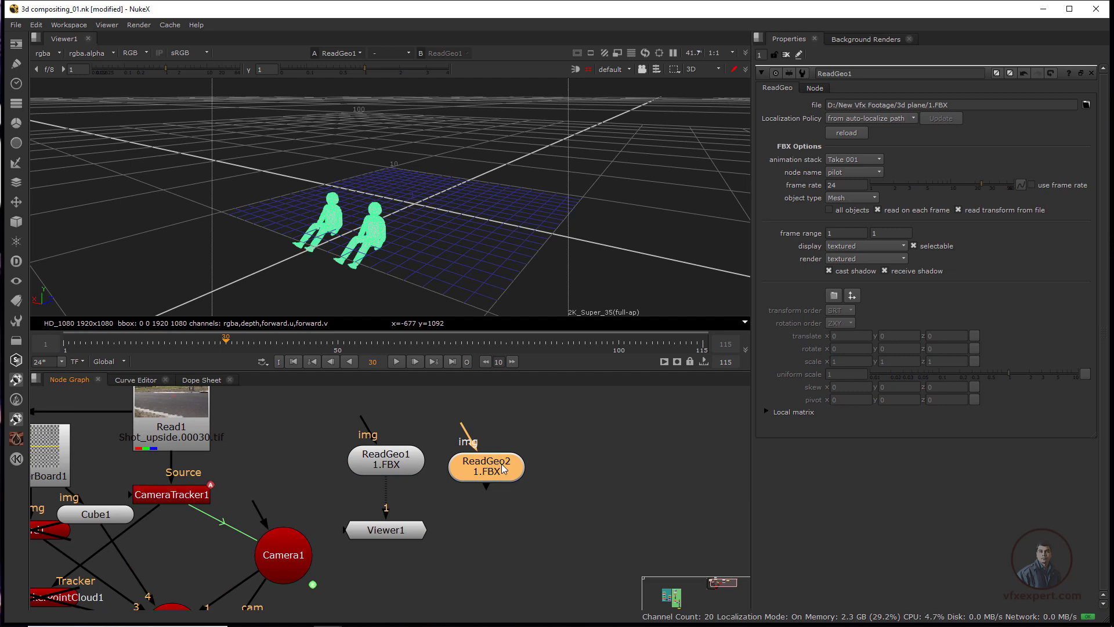
key("1")
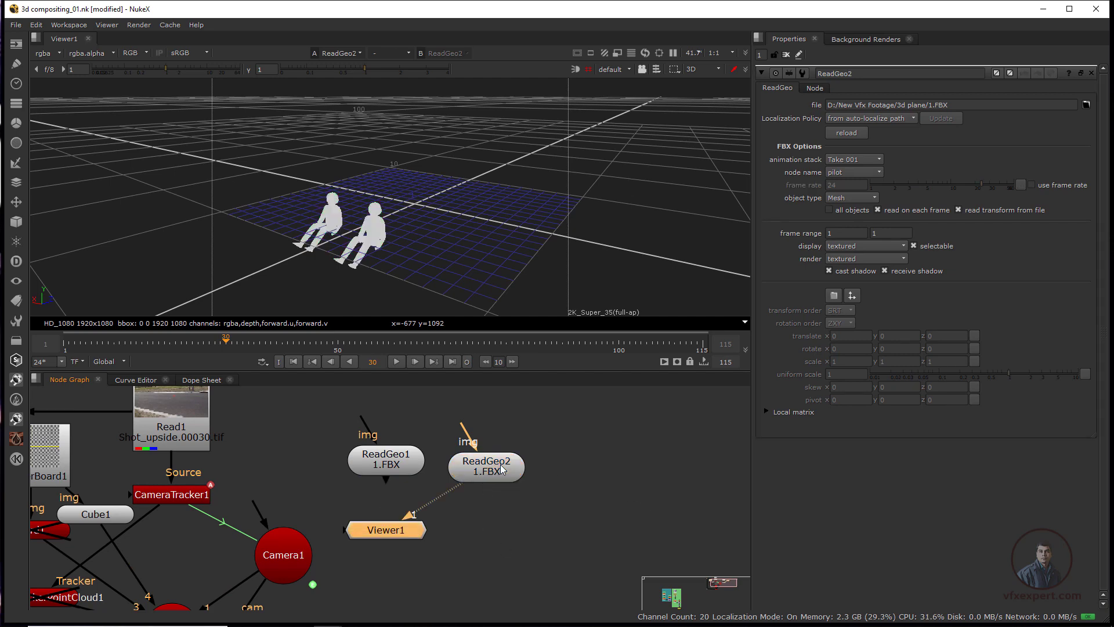
left_click(853, 173)
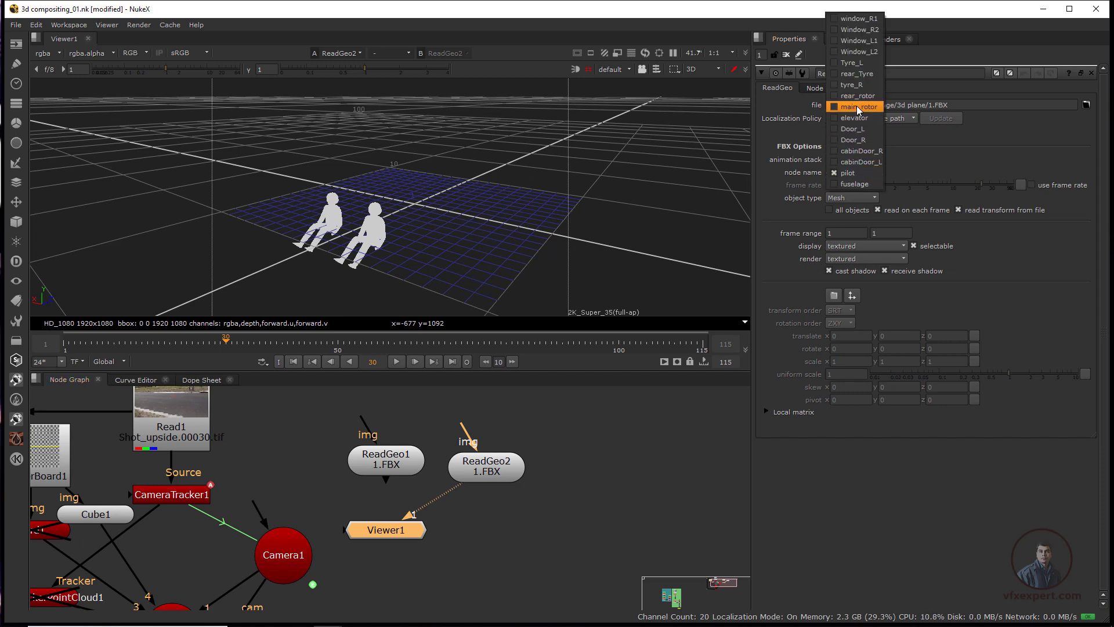
left_click(859, 107)
scroll(448, 174, "down", 2)
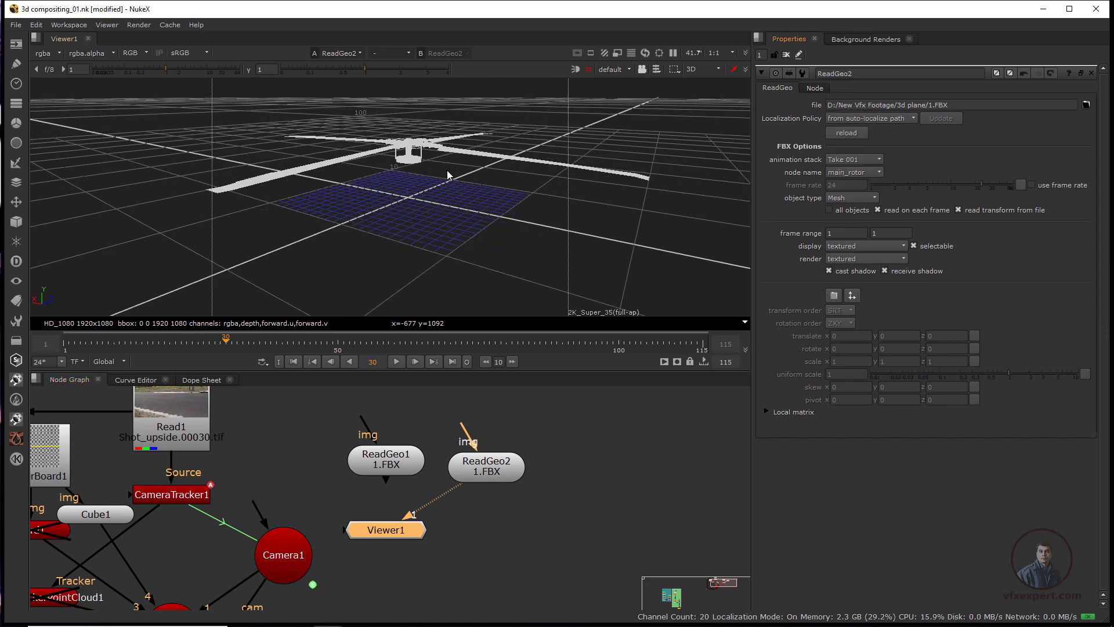
left_click_drag(447, 174, 420, 215, "alt")
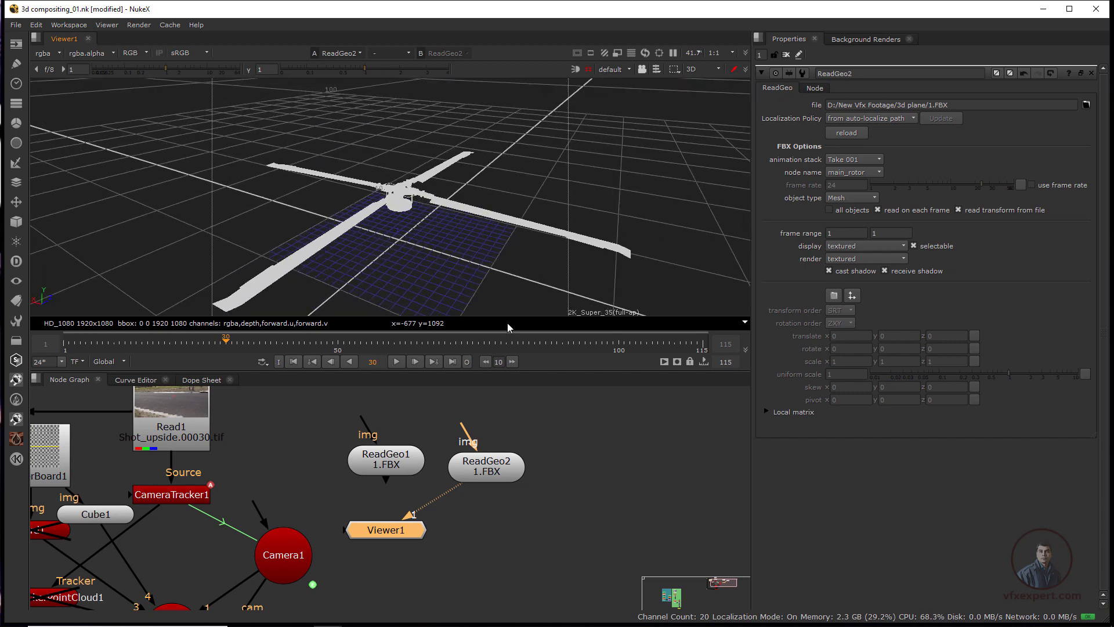
Add a third ReadGeo copy beside ReadGeo2 with node name fuselage, and place Viewer1 beneath it
left_click(545, 461)
key("ctrl+v")
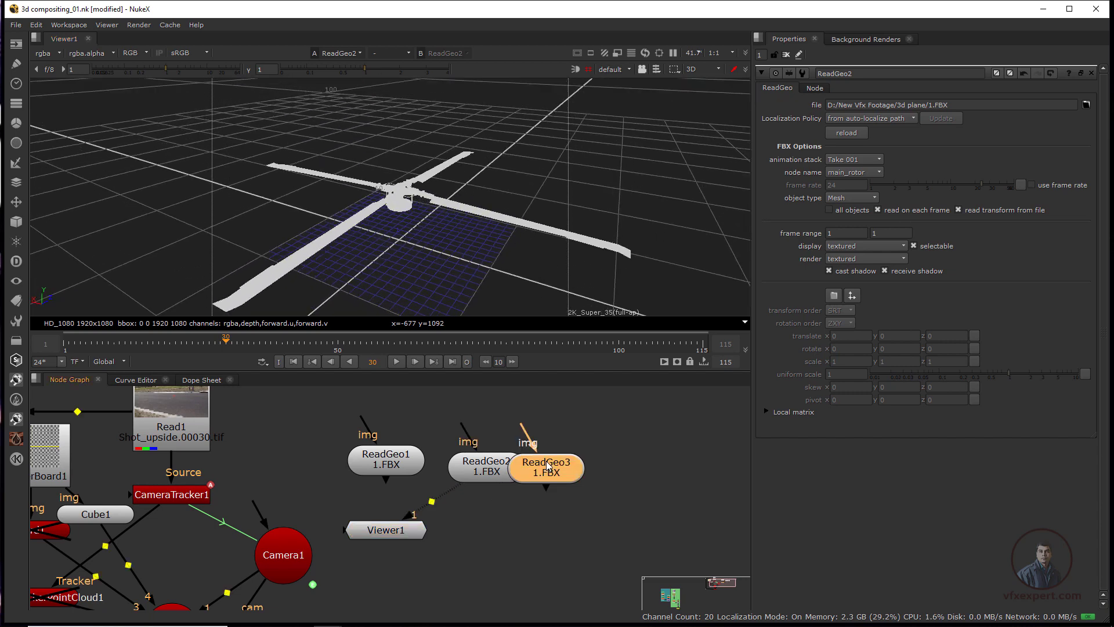
left_click_drag(546, 462, 580, 459)
key("1")
double_click(577, 469)
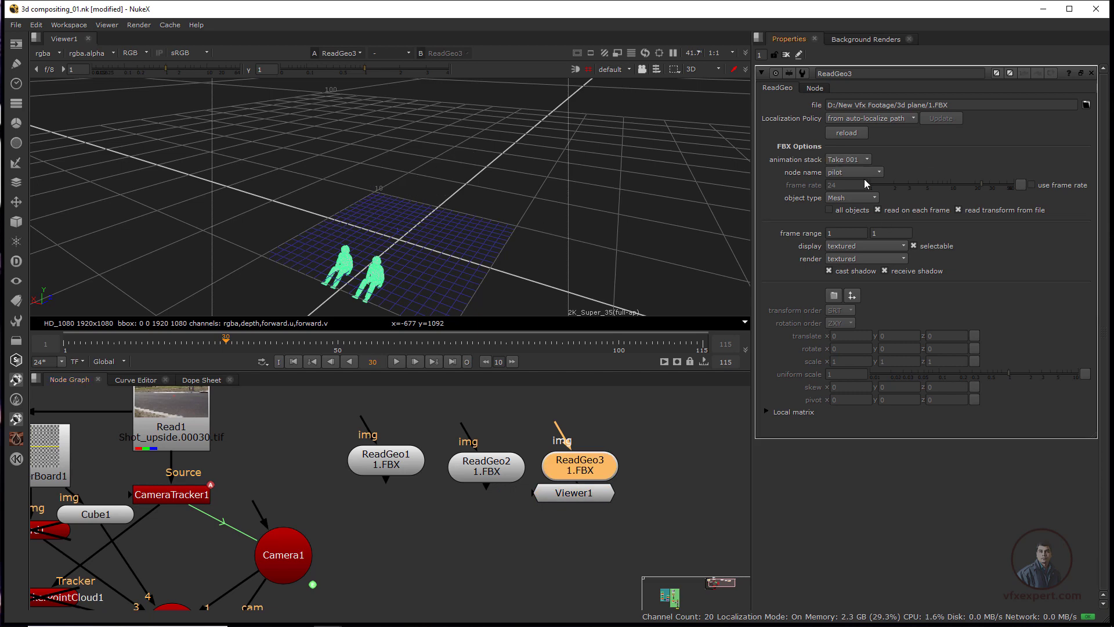
left_click(862, 172)
left_click(865, 184)
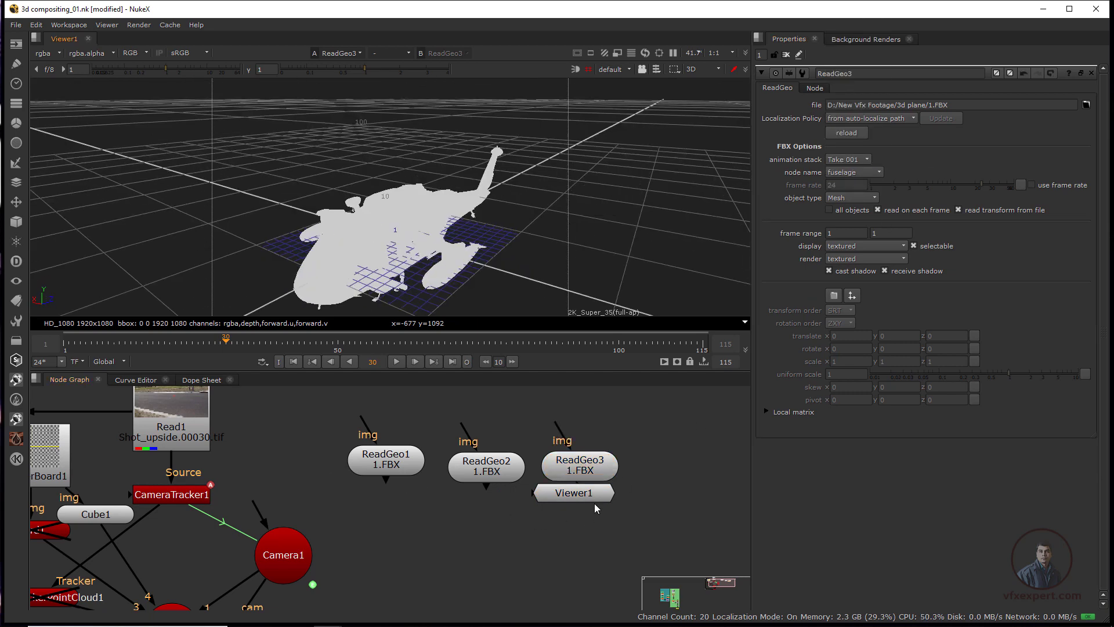
left_click_drag(594, 503, 601, 543)
left_click(455, 498)
middle_click_drag(348, 445, 318, 479)
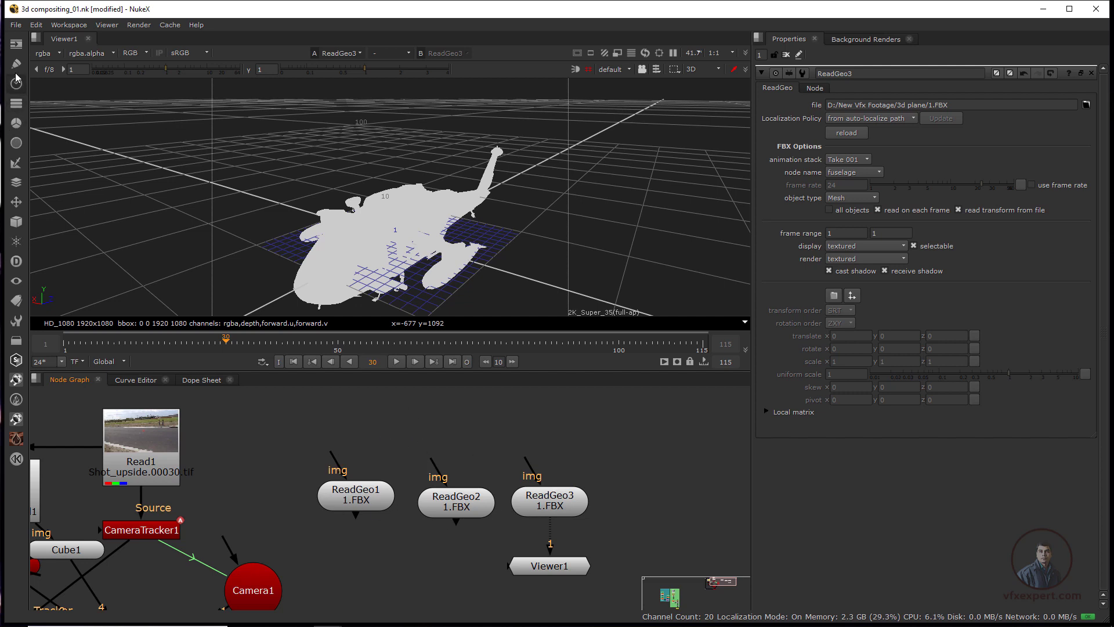
Read in the textures fuselage.jpg, pal.jpg, panel.jpg and Plt.jpg from D:/New Vfx Footage/3d plane
left_click(17, 45)
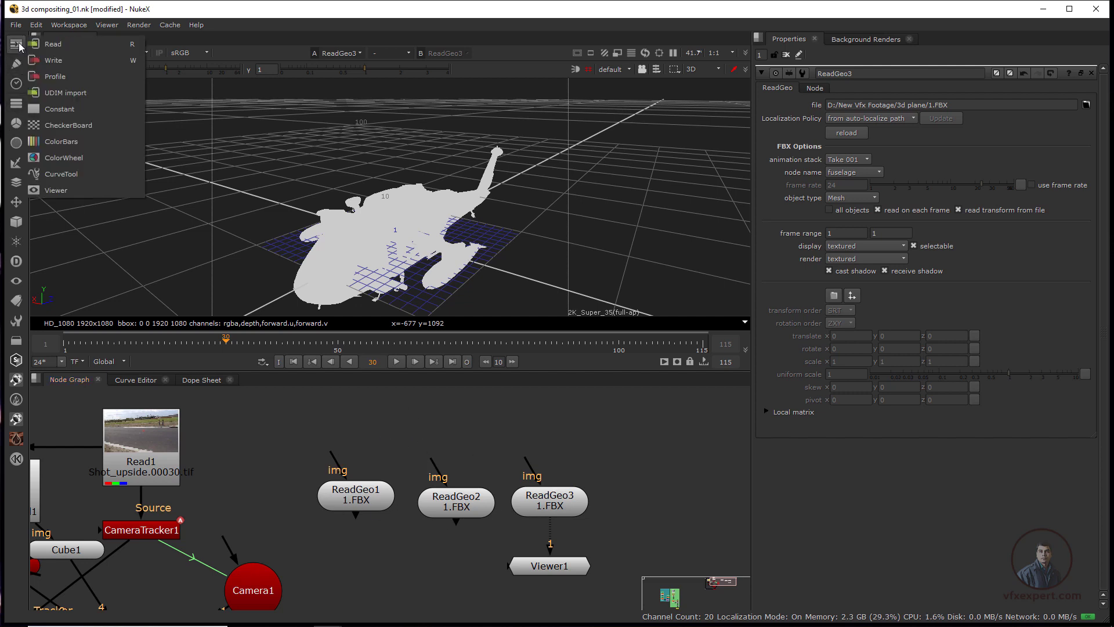
left_click(64, 46)
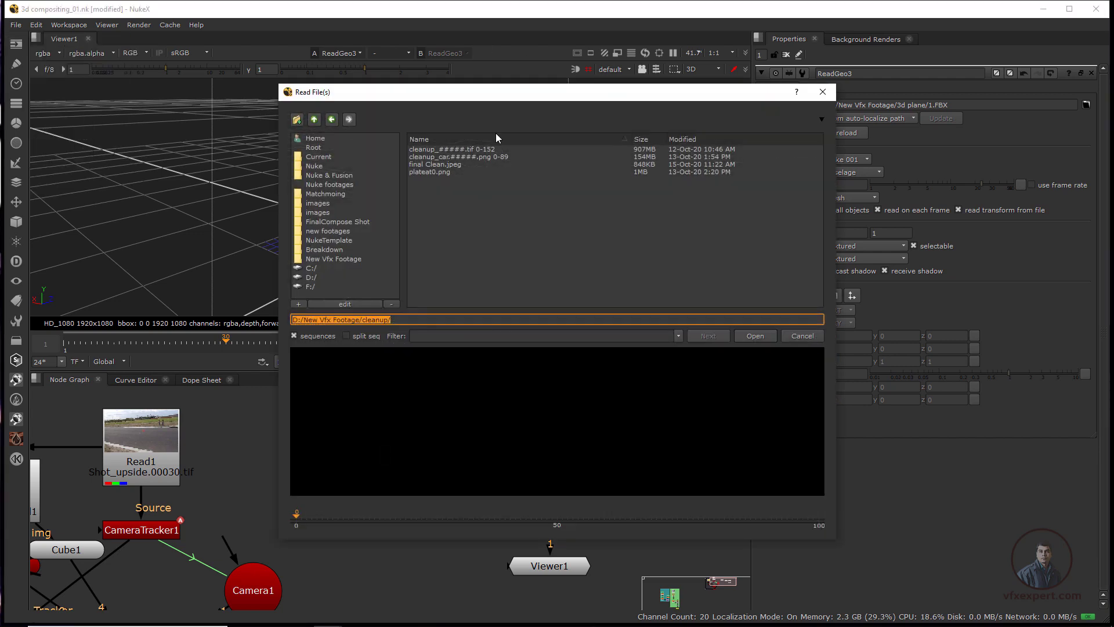
left_click(334, 258)
left_click_drag(420, 198, 447, 155)
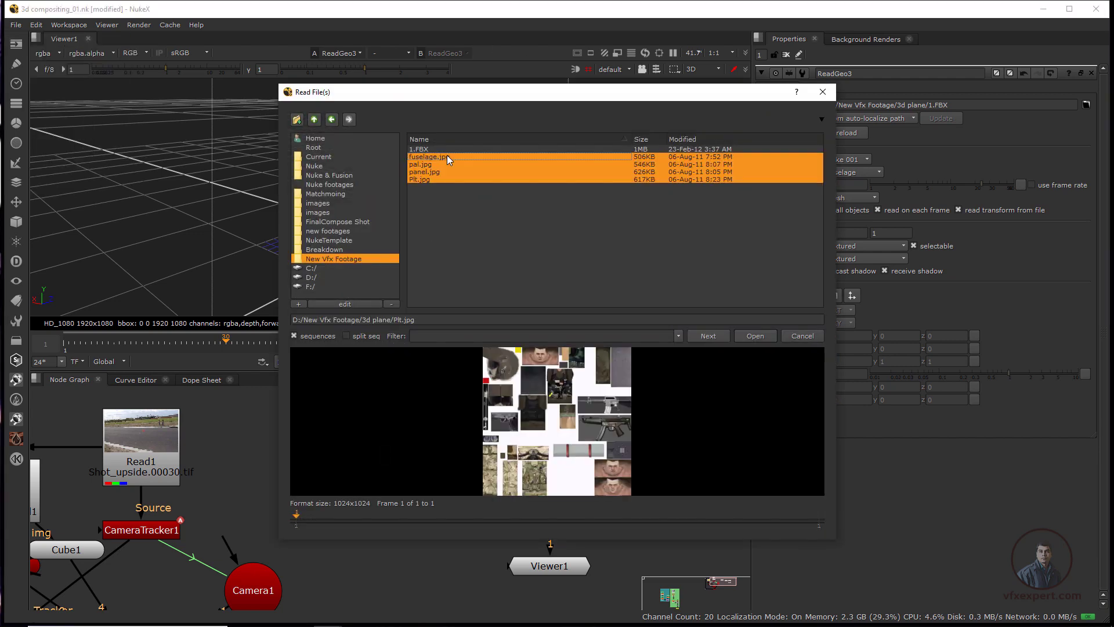
left_click(759, 335)
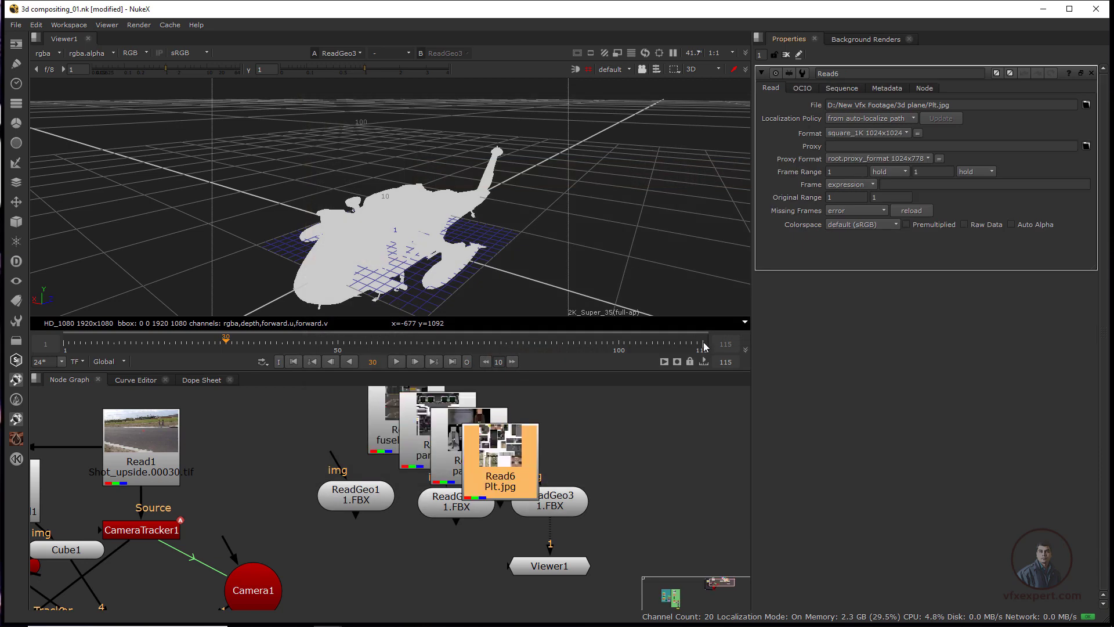
Spread out the texture nodes, placing Plt.jpg above ReadGeo1 and fuselage.jpg above ReadGeo3
left_click_drag(486, 504, 306, 459)
left_click_drag(403, 452, 457, 428)
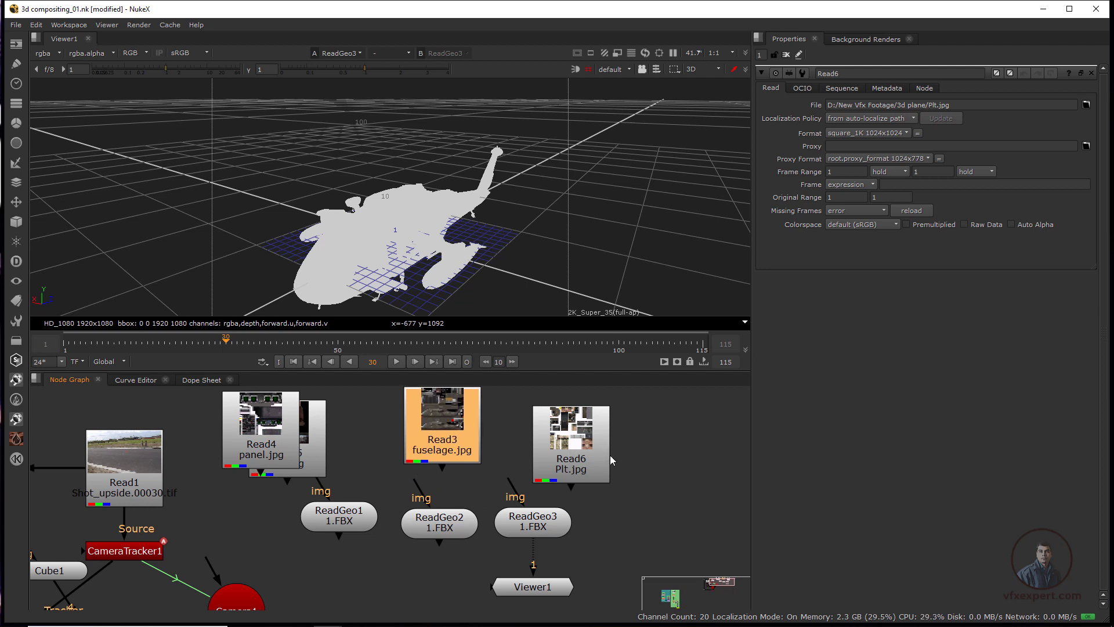
left_click_drag(577, 457, 365, 447)
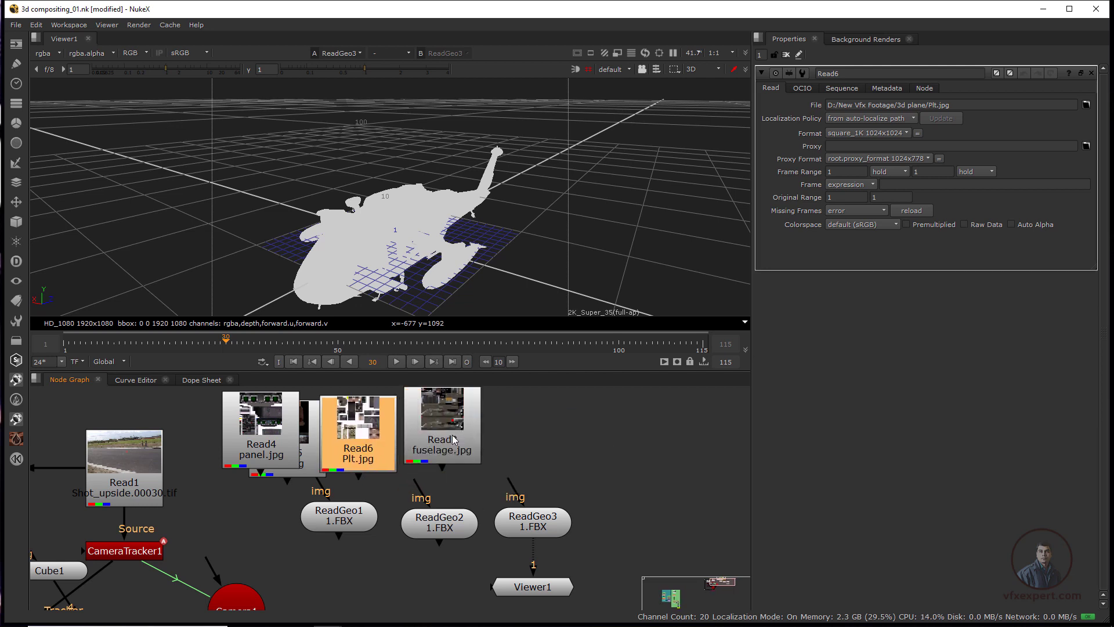
left_click_drag(441, 438, 526, 445)
left_click_drag(346, 519, 347, 535)
Label the ReadGeo1 node "pilot"
double_click(347, 533)
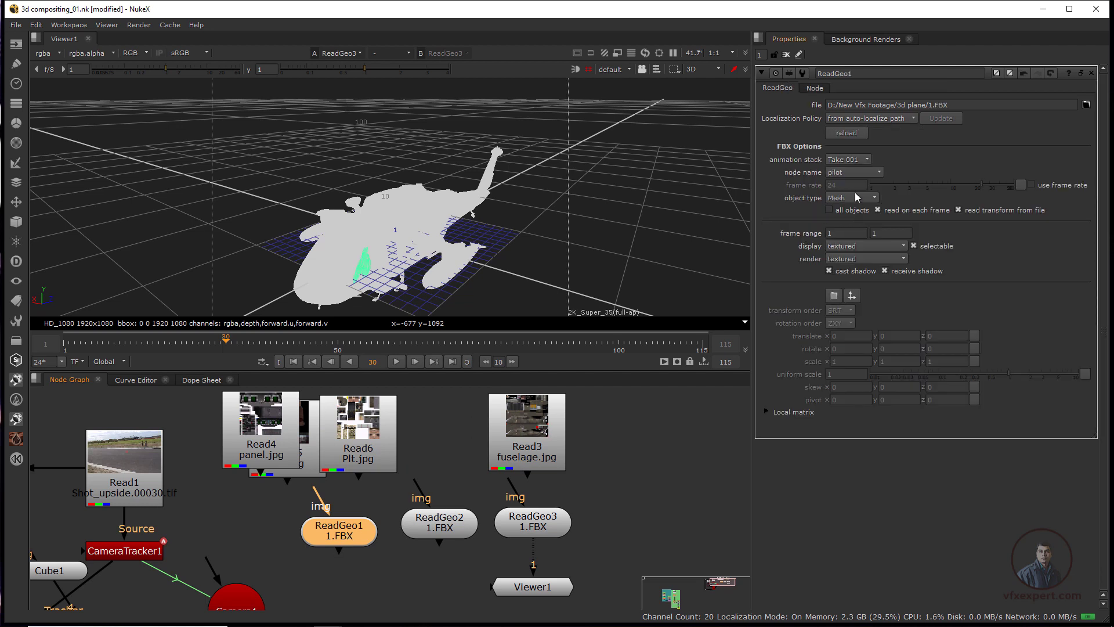
left_click(817, 89)
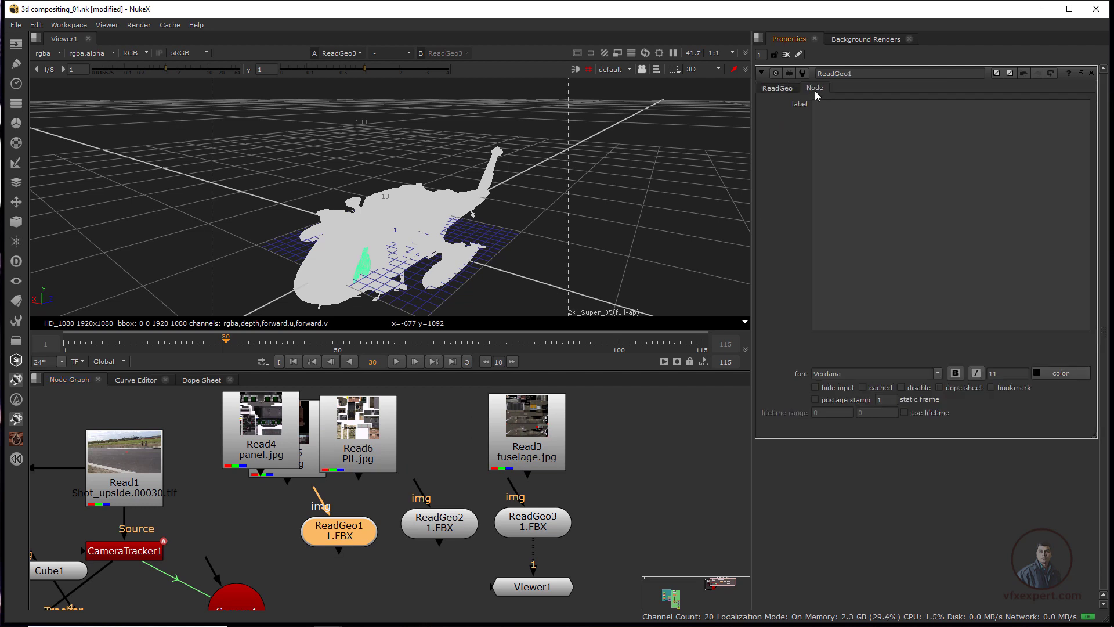
type("pilot")
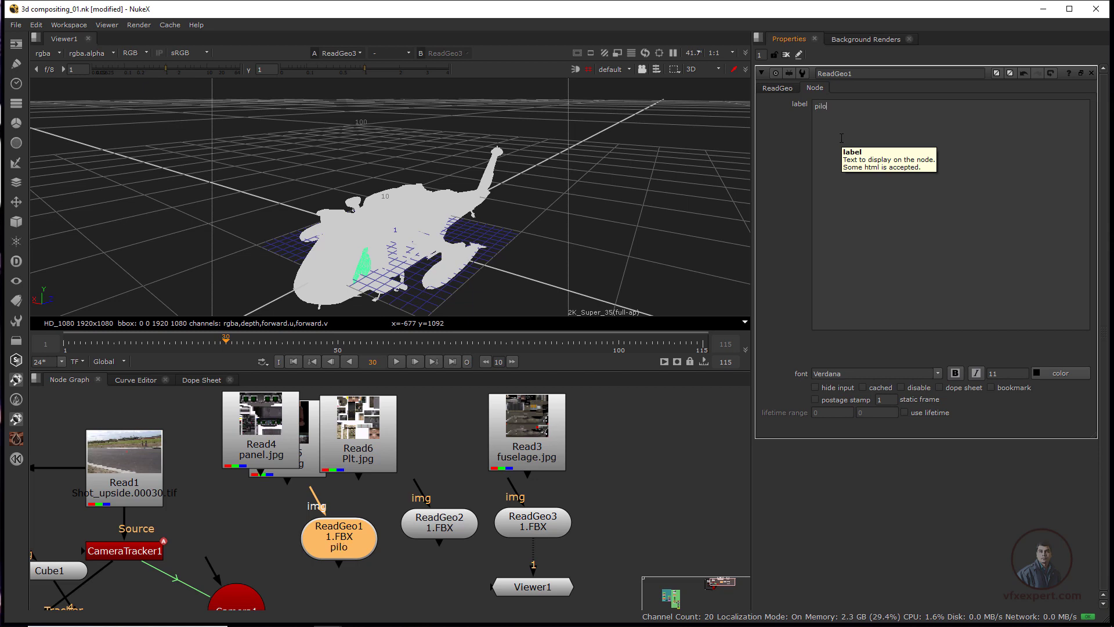
Label the ReadGeo2 node "main wings"
left_click(444, 527)
double_click(450, 527)
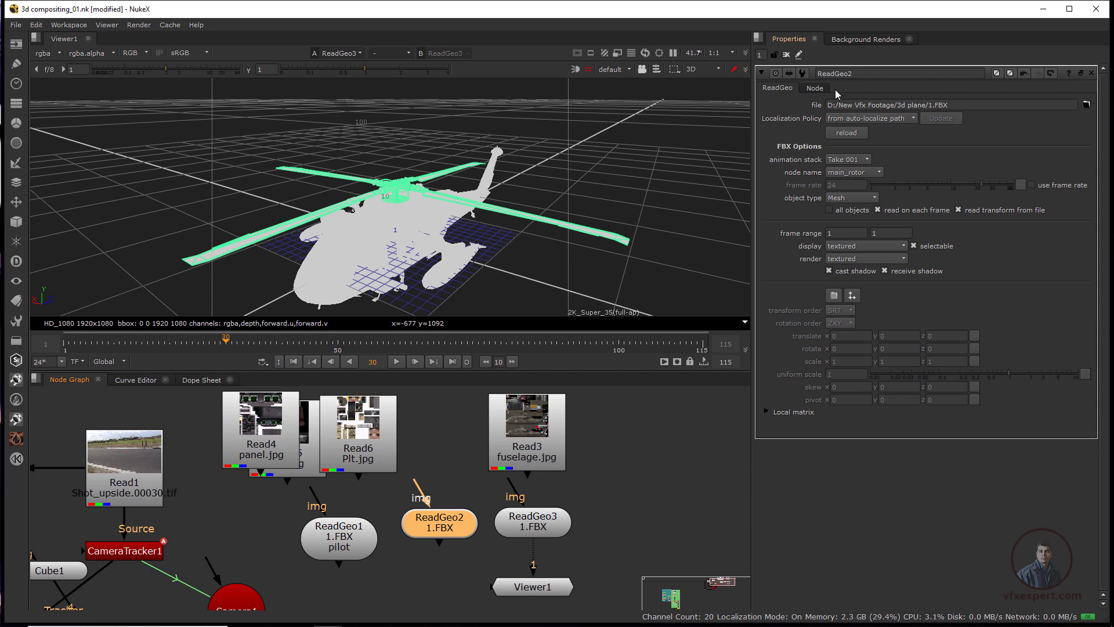
left_click(815, 88)
left_click(855, 108)
type("main wings")
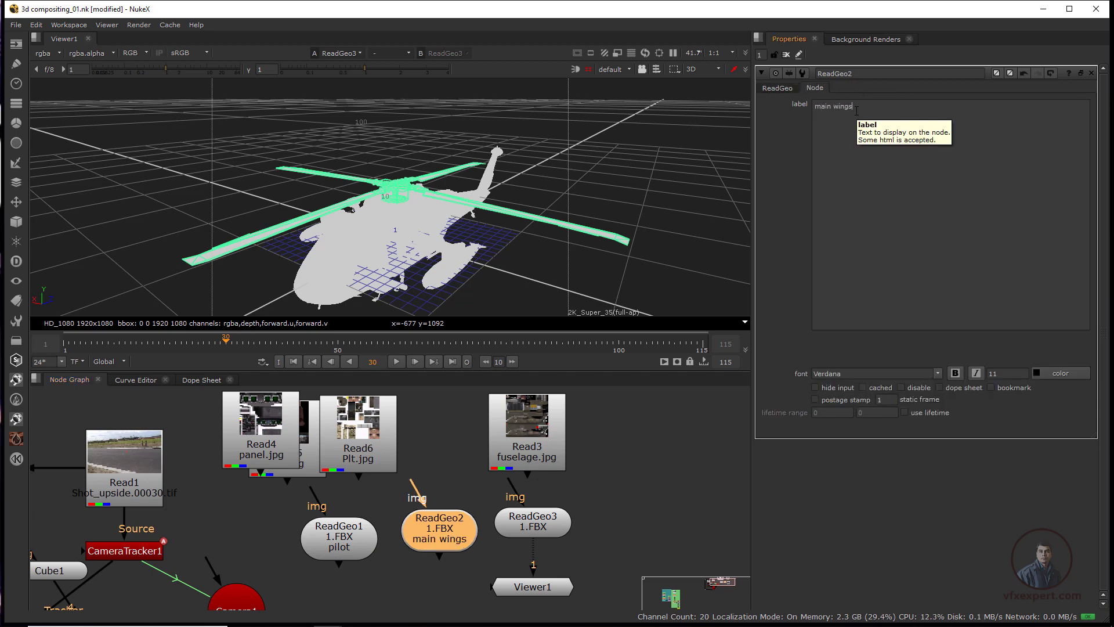
Label the ReadGeo3 node "plan body" and line up the fuselage.jpg Read node directly above it
double_click(533, 526)
left_click(815, 87)
left_click(865, 142)
type("plan b")
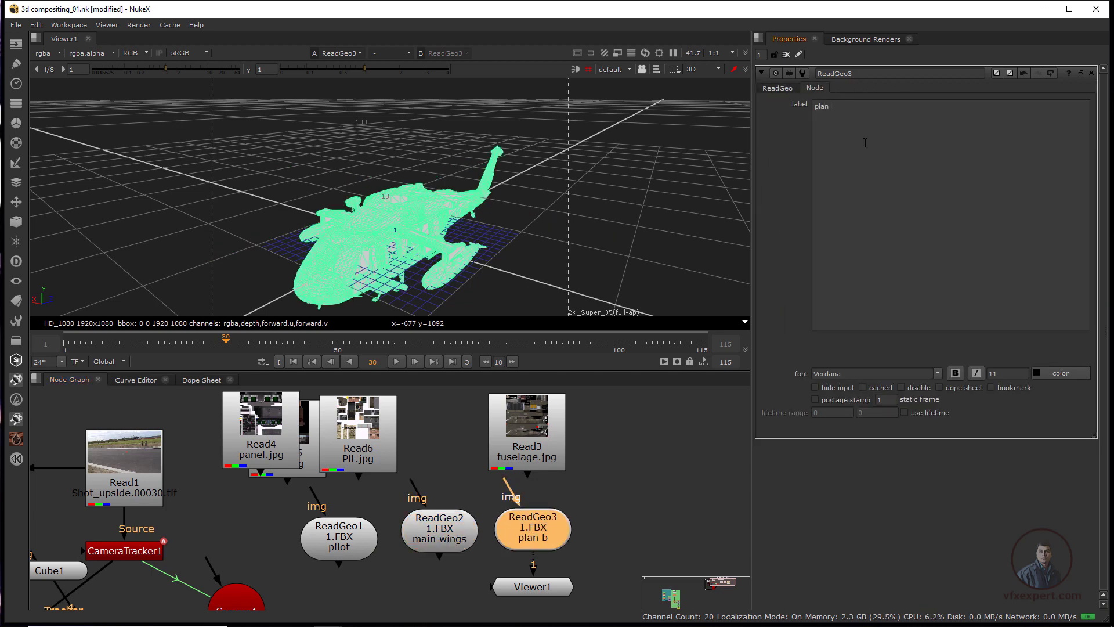
type("ody")
left_click(543, 434)
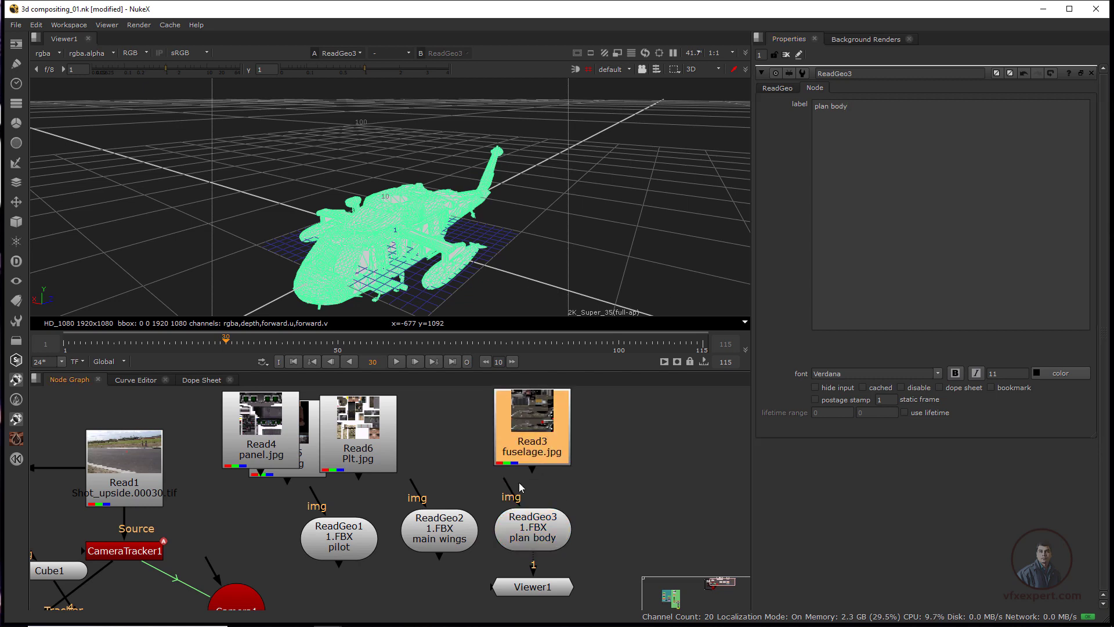
Connect fuselage.jpg to the ReadGeo3 image input, then place Plt.jpg above ReadGeo2 and connect it to that node's image input
left_click_drag(509, 482, 541, 429)
left_click_drag(339, 462, 442, 462)
left_click_drag(426, 439, 446, 449)
Close the open node properties and display the ReadGeo2 main wings geometry in the viewer
left_click(446, 522)
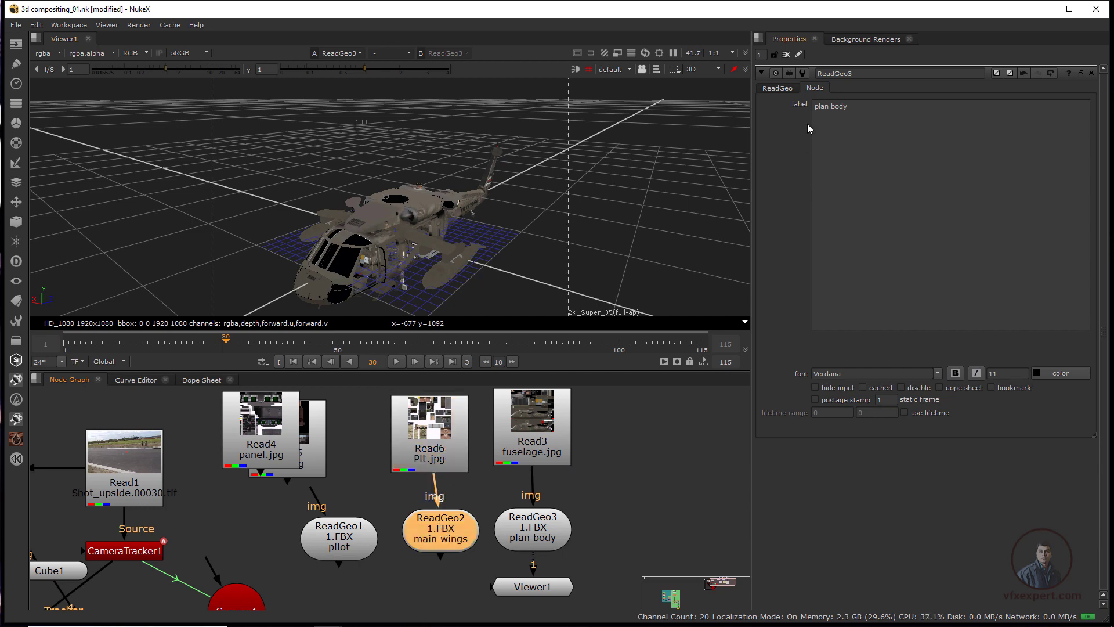
left_click(788, 56)
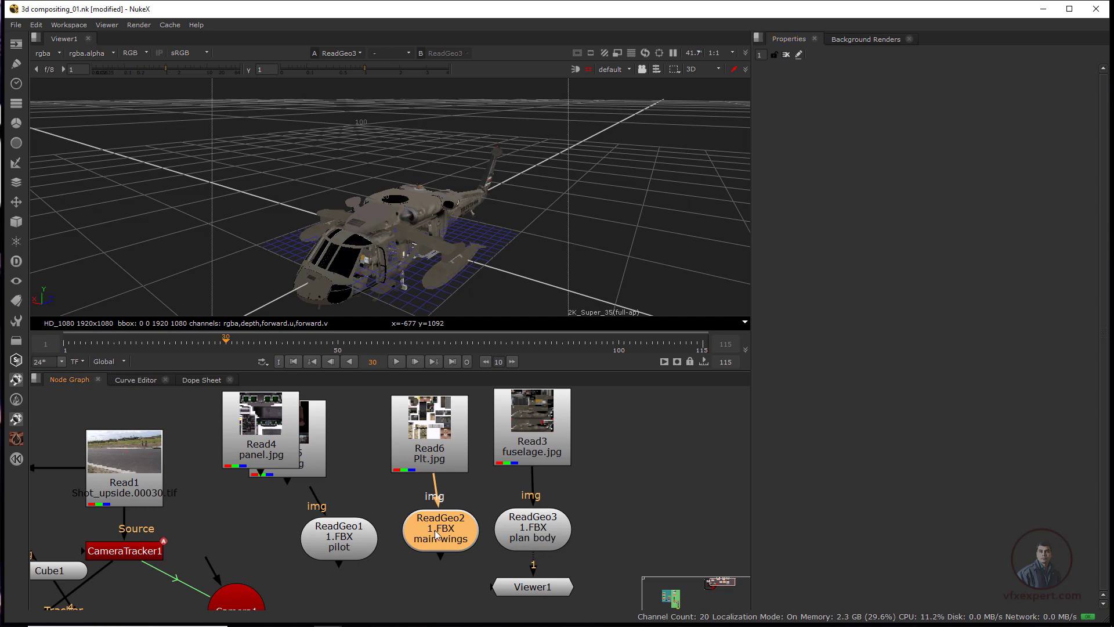
key("1")
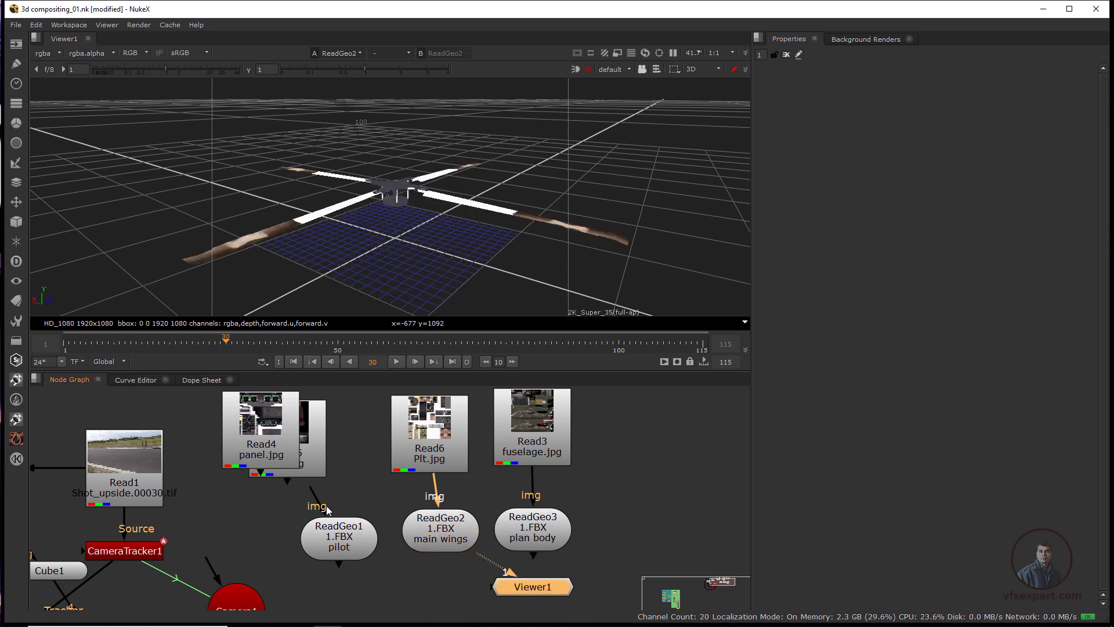
Disconnect Plt.jpg from ReadGeo2 and separate the overlapping panel.jpg and pal.jpg Read nodes
left_click_drag(337, 540, 343, 546)
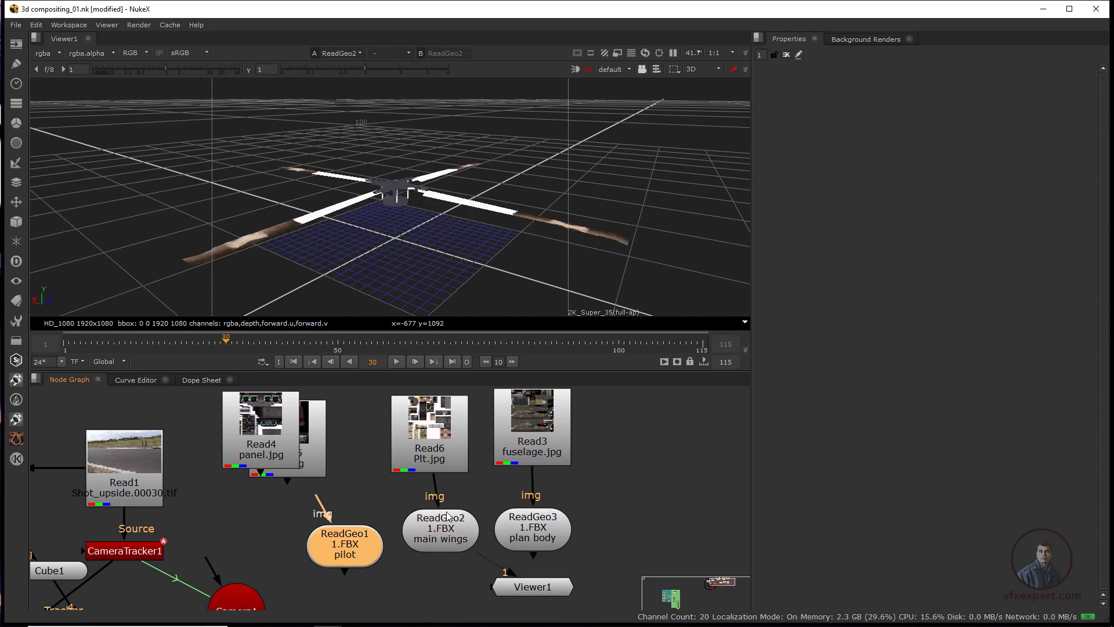
left_click_drag(433, 450, 402, 454)
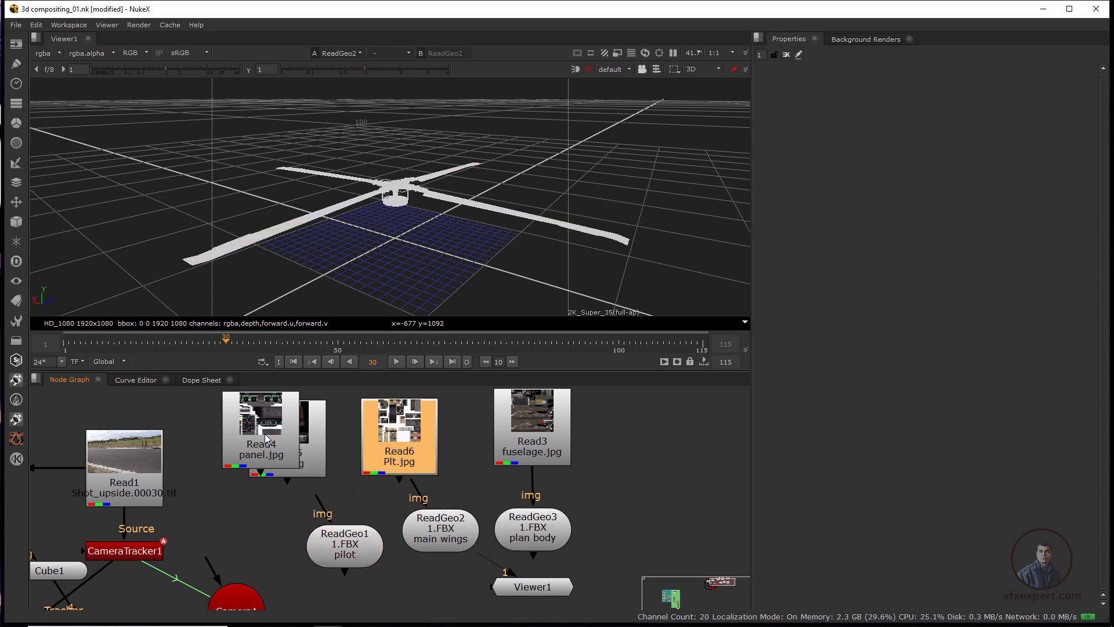
left_click_drag(265, 433, 680, 429)
left_click_drag(300, 445, 257, 445)
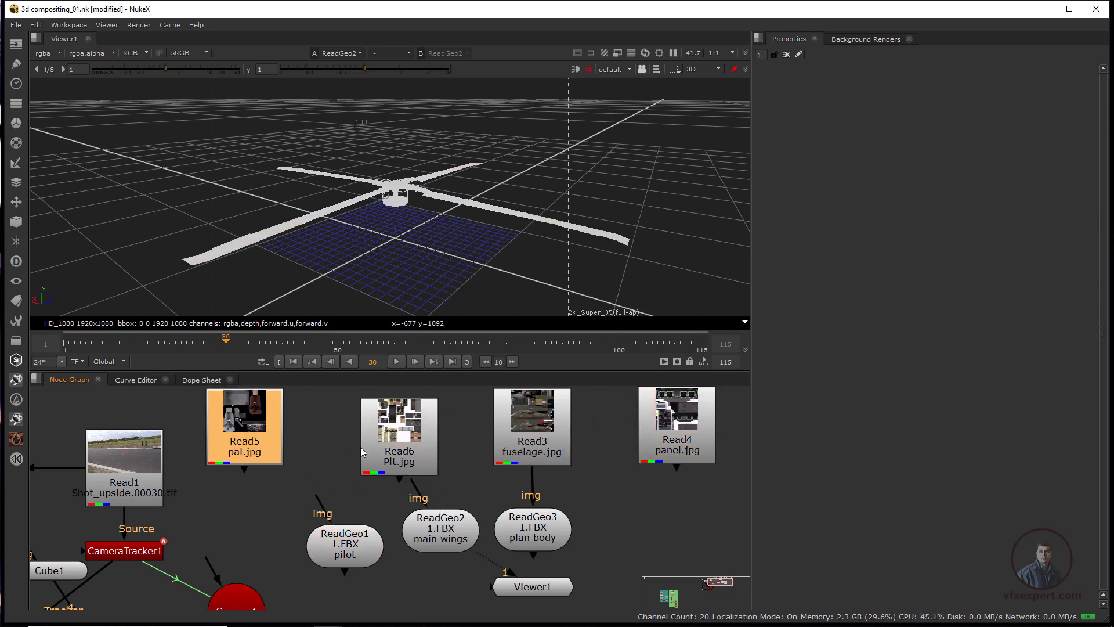
Move Plt.jpg above the ReadGeo1 pilot node and connect it to that node's image input
left_click_drag(395, 441, 332, 441)
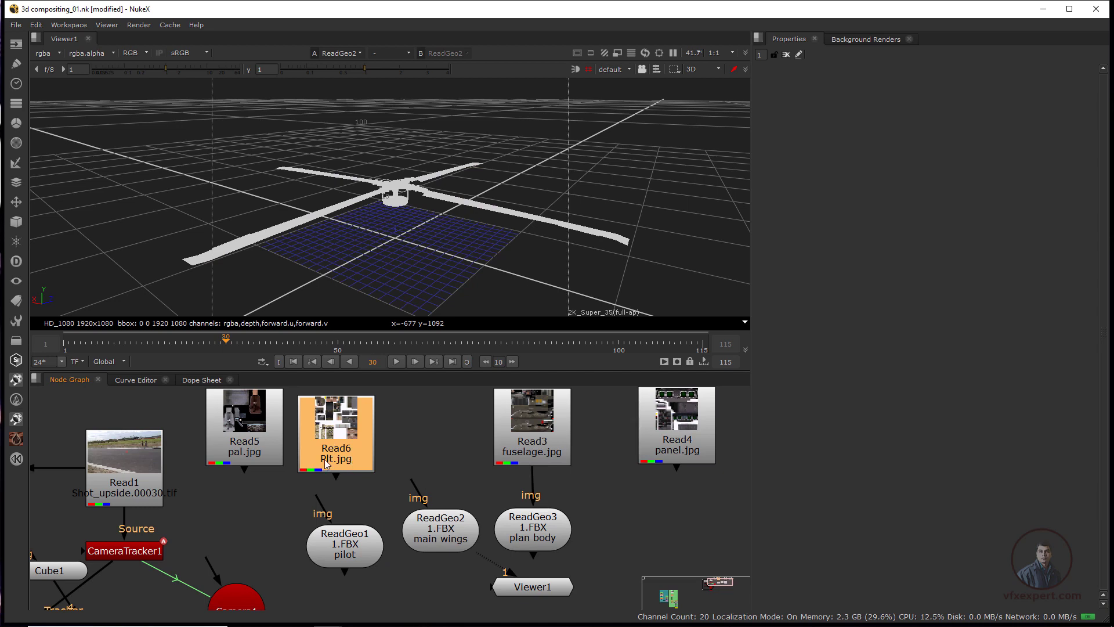
left_click_drag(322, 496, 350, 454)
left_click(444, 479)
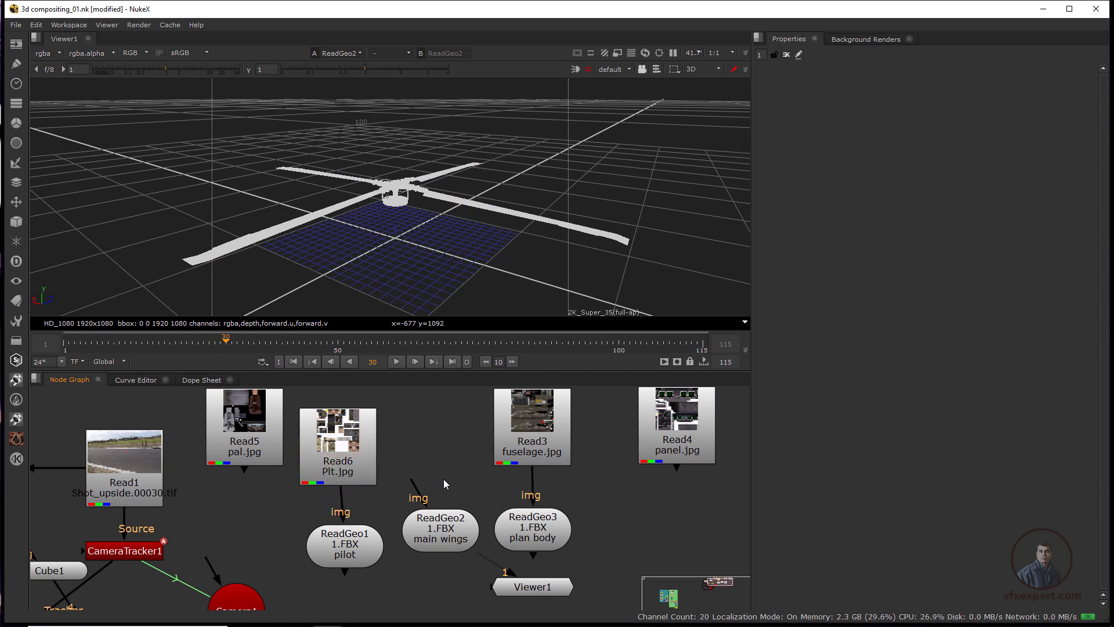
Connect pal.jpg to the ReadGeo2 image input, place it above that node, and line up Plt.jpg with ReadGeo1
left_click_drag(651, 454, 248, 434)
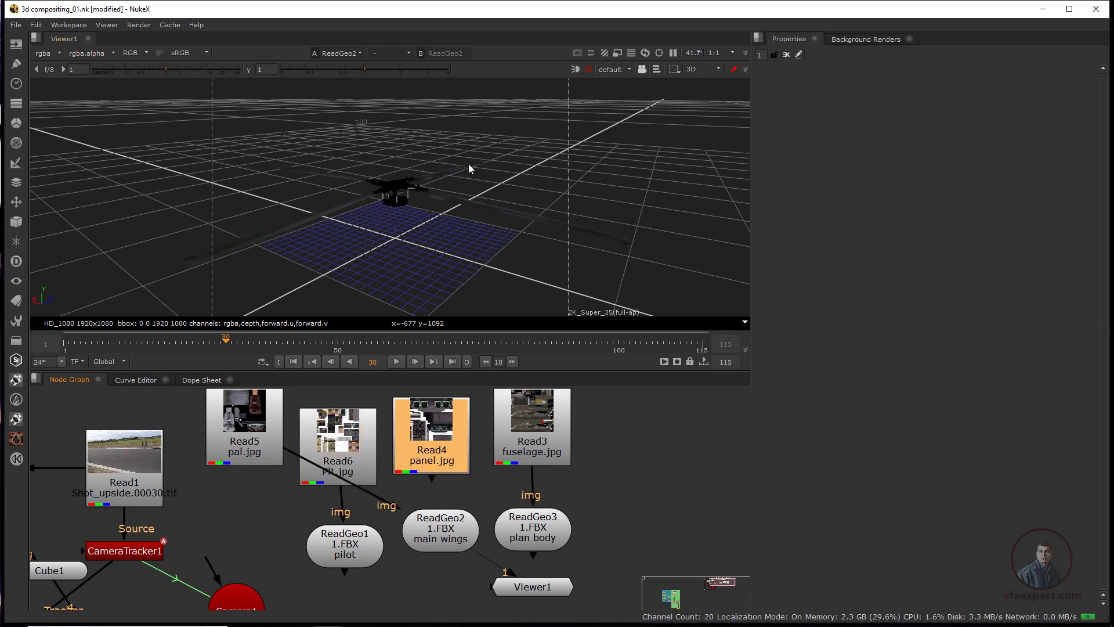
left_click_drag(432, 436, 662, 421)
left_click_drag(244, 428, 437, 435)
left_click_drag(338, 447, 340, 440)
left_click_drag(345, 545, 343, 531)
Delete the unused panel.jpg Read node
middle_click_drag(452, 435, 259, 465)
left_click(493, 448)
key("Delete")
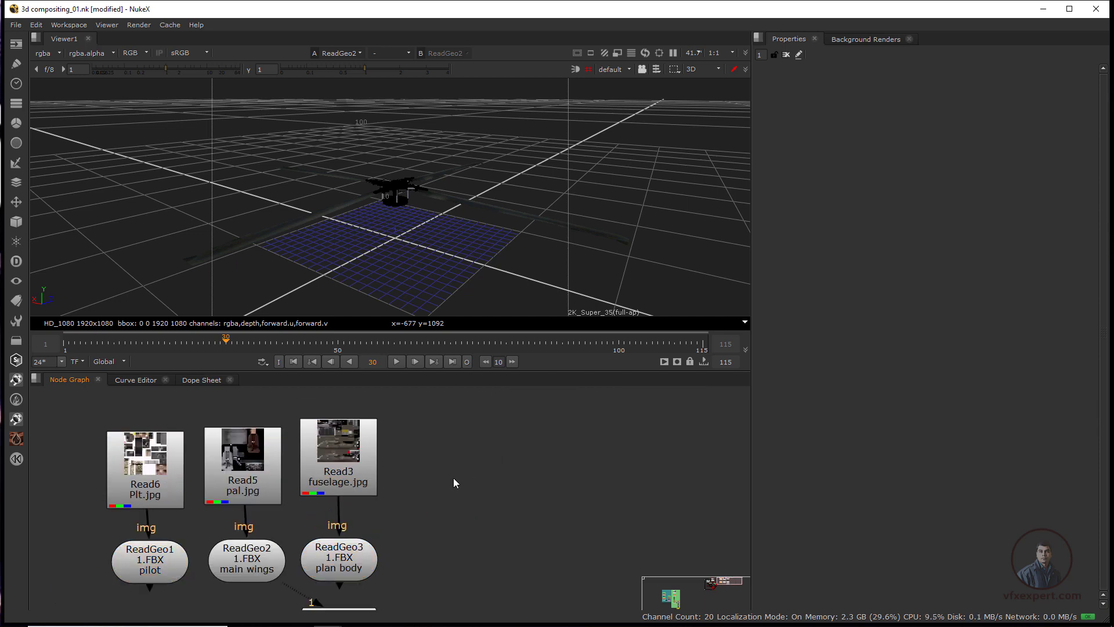
Move the Viewer1 node directly below ReadGeo2, leaving a gap beneath the three ReadGeo nodes
middle_click_drag(426, 495, 541, 433)
left_click_drag(468, 551, 396, 605)
left_click(519, 512)
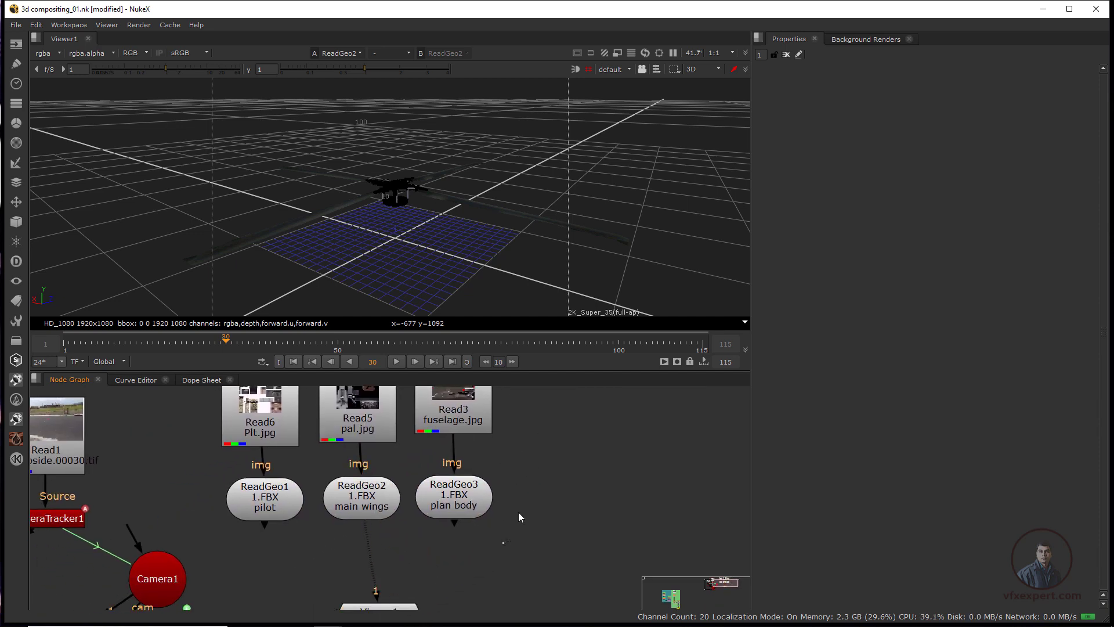
left_click_drag(387, 552, 235, 587)
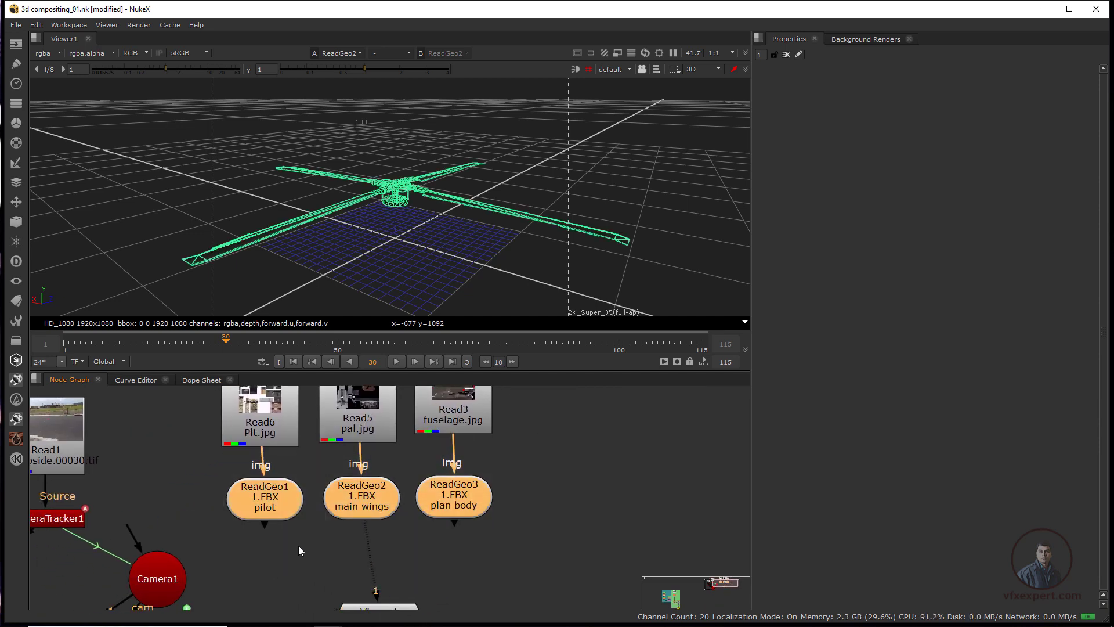
left_click(440, 544)
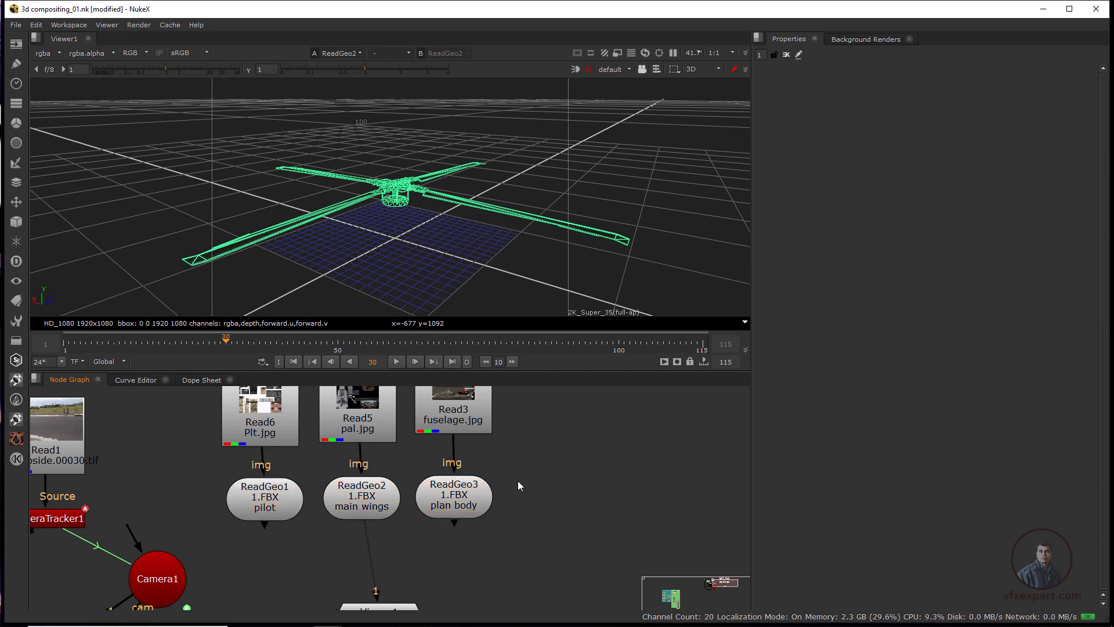
scroll(489, 478, "down", 2)
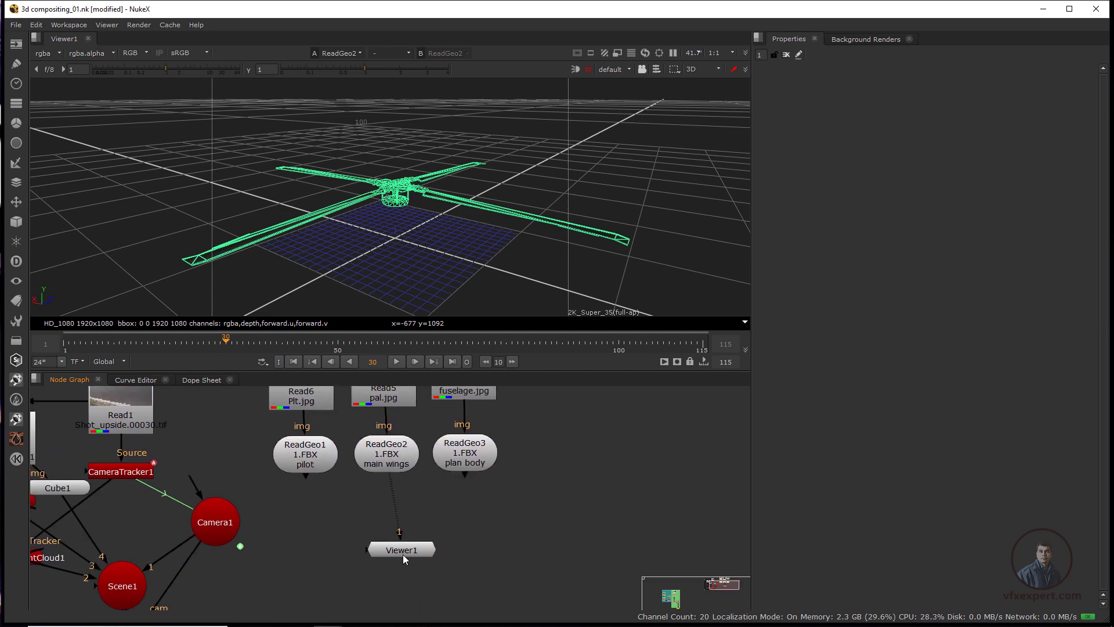
left_click(395, 570)
left_click(337, 534)
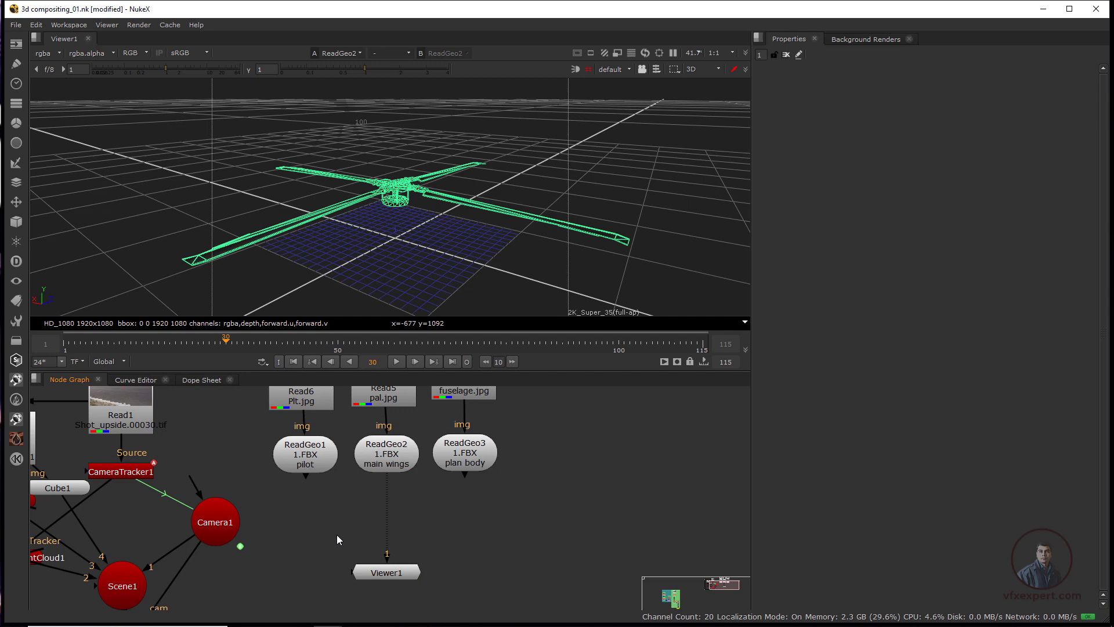
Add a MergeGeo node and connect ReadGeo1, ReadGeo2 and ReadGeo3 to its inputs
key("Tab")
type("mer")
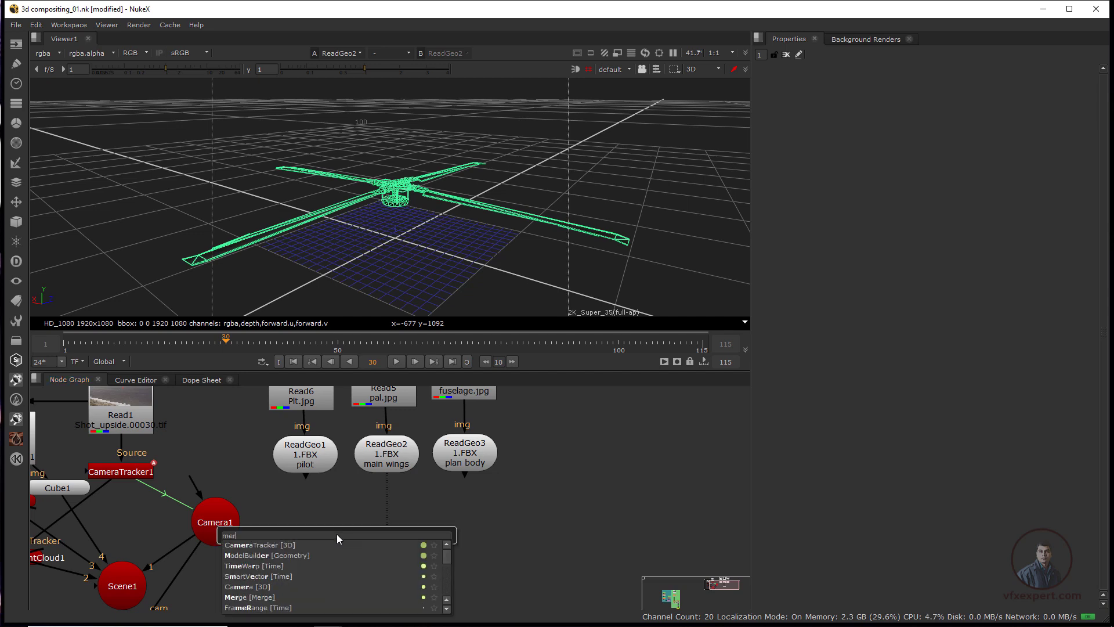
scroll(257, 591, "down", 1)
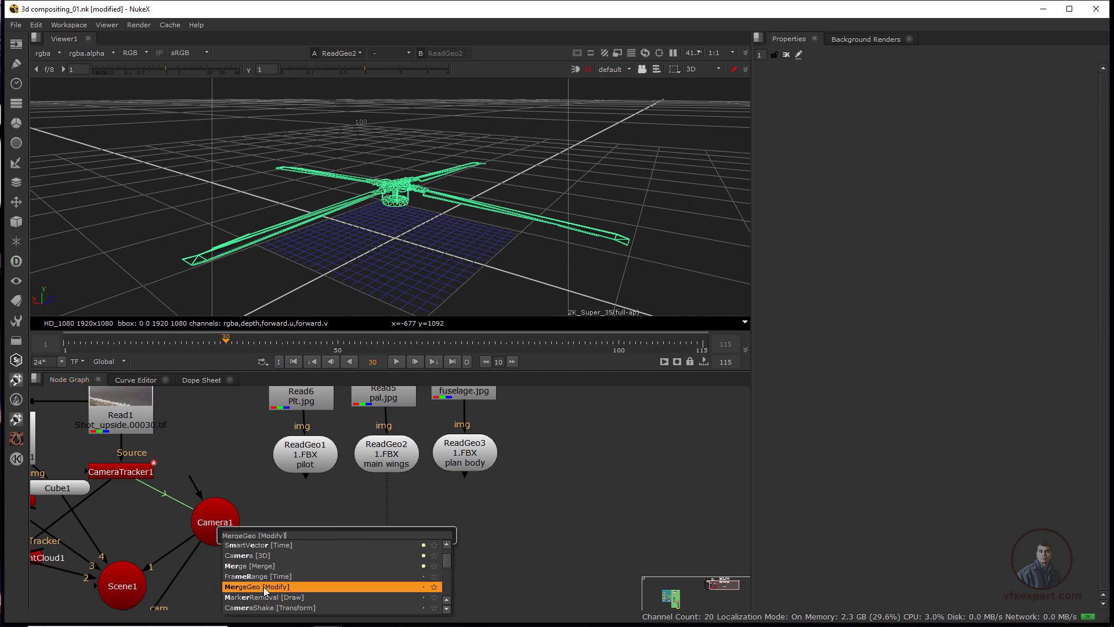
left_click(261, 587)
left_click_drag(328, 514, 306, 459)
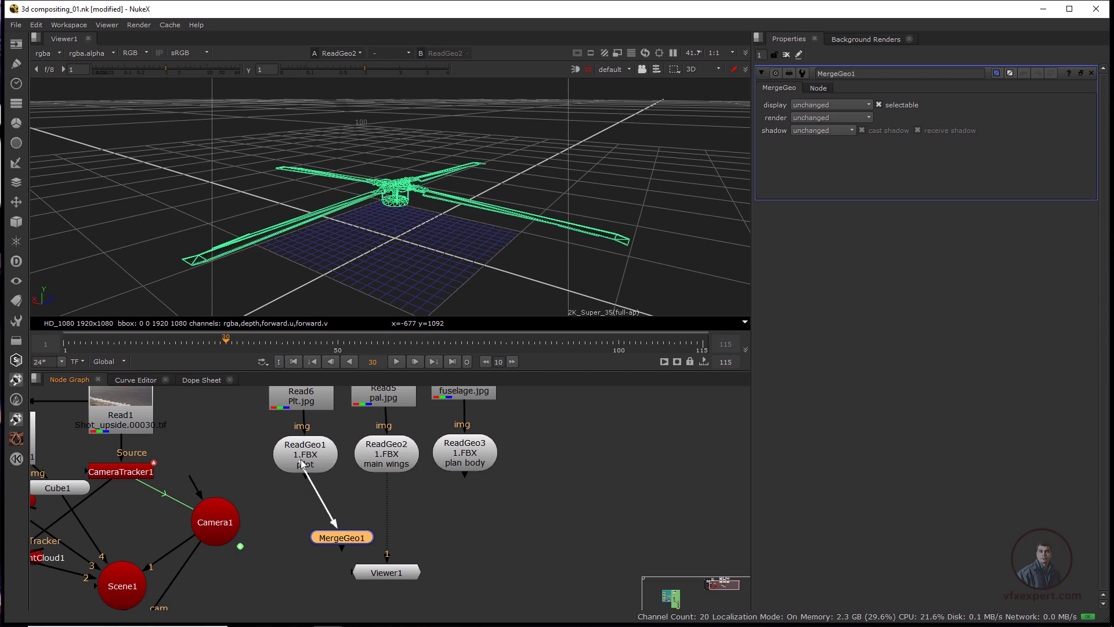
left_click_drag(306, 536, 393, 471)
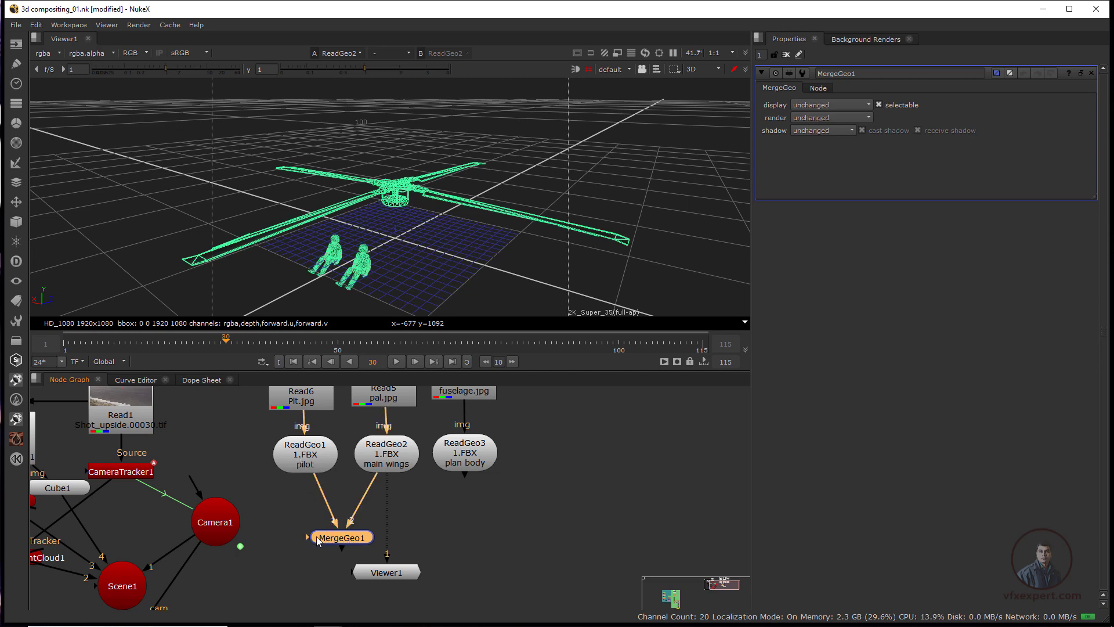
left_click_drag(309, 537, 459, 461)
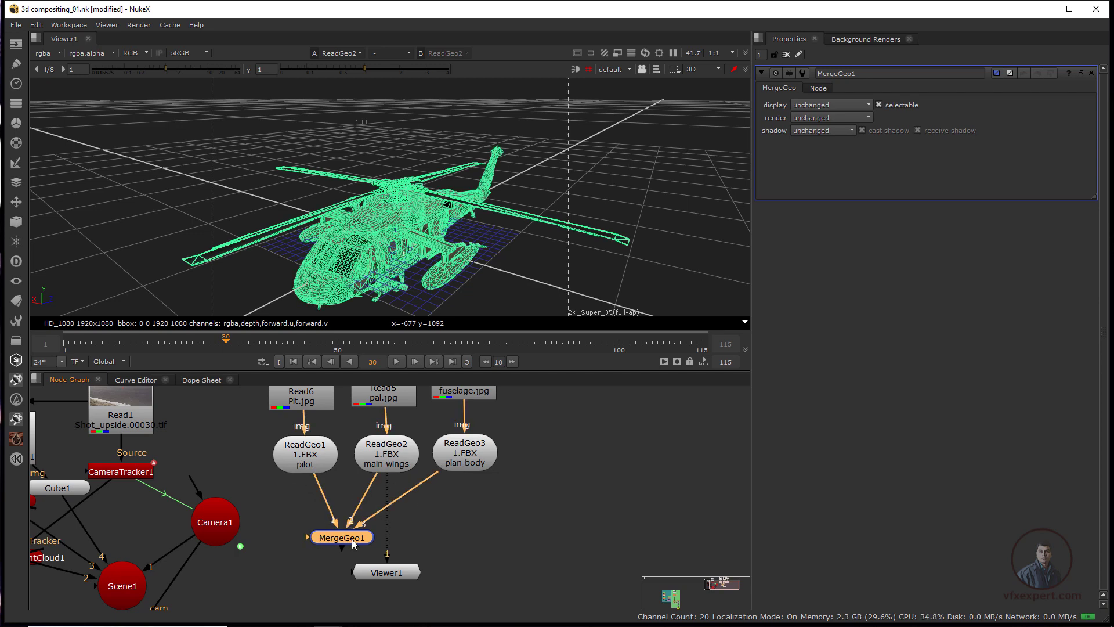
Center MergeGeo1 below ReadGeo2, connect it to Viewer1, and inspect the merged helicopter in the 3D view
left_click_drag(348, 542, 390, 531)
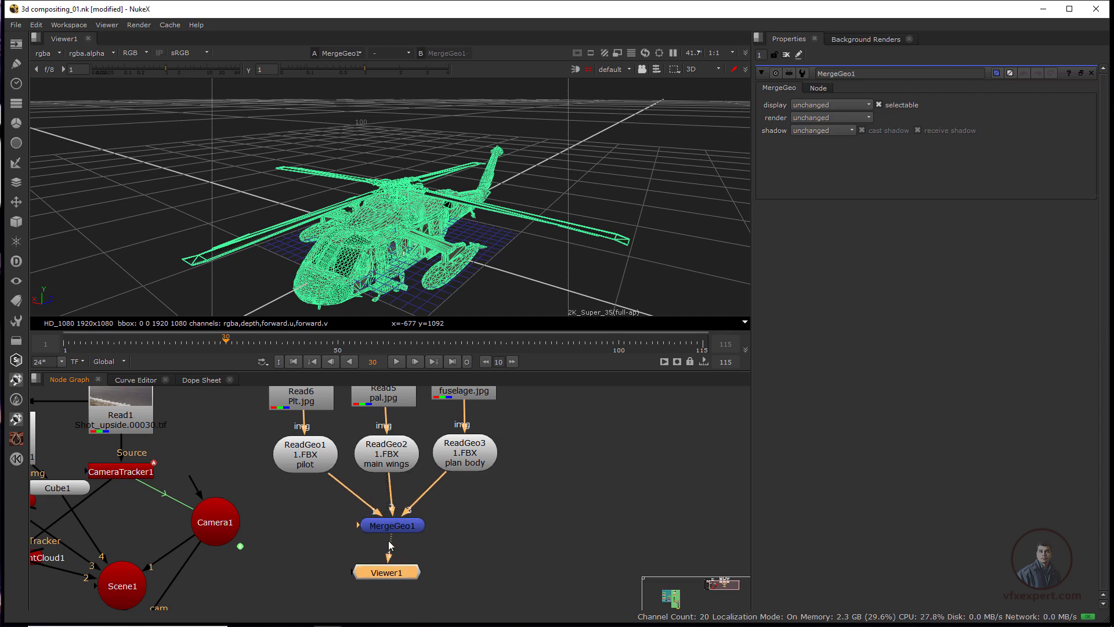
left_click_drag(390, 572, 396, 570)
left_click(438, 546)
left_click(511, 249)
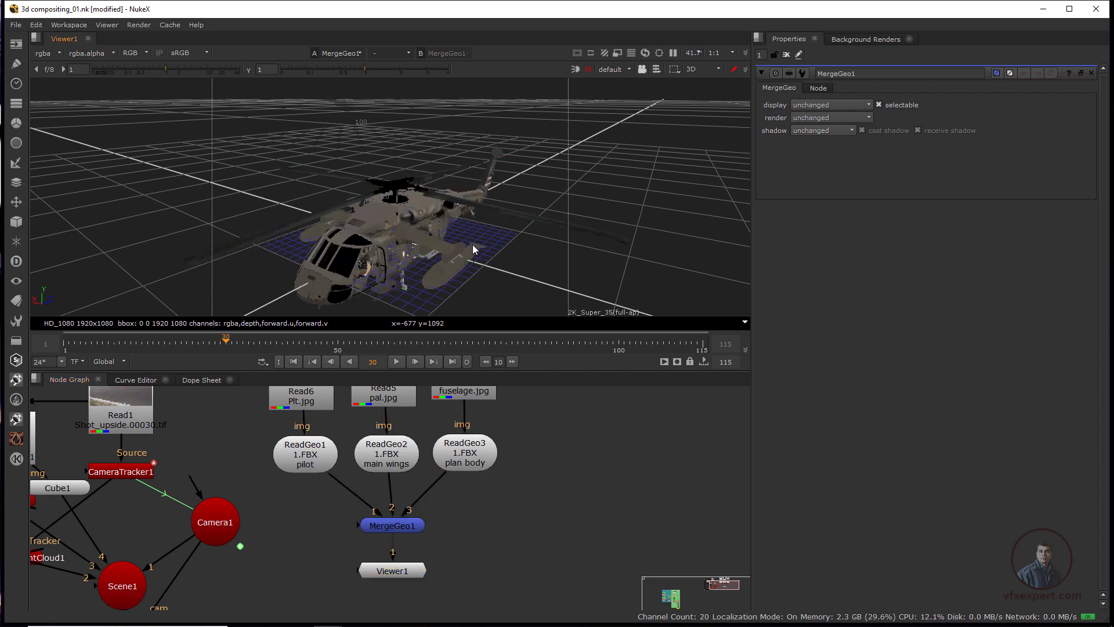
scroll(476, 246, "up", 3)
scroll(472, 253, "down", 5)
left_click_drag(472, 260, 294, 445, "ctrl")
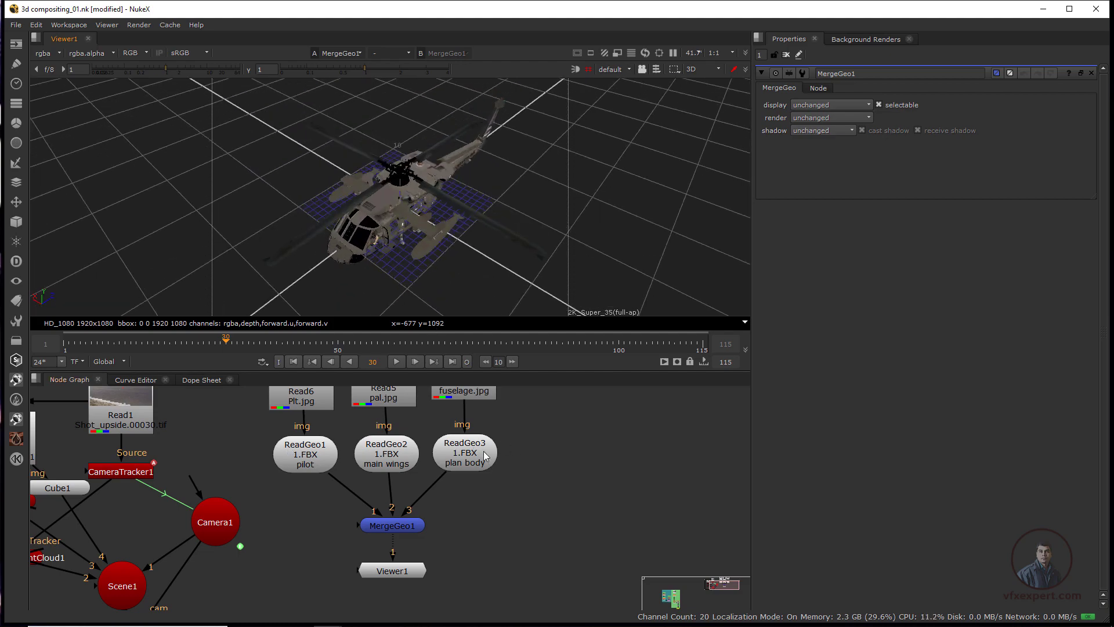
left_click_drag(423, 152, 396, 156, "ctrl")
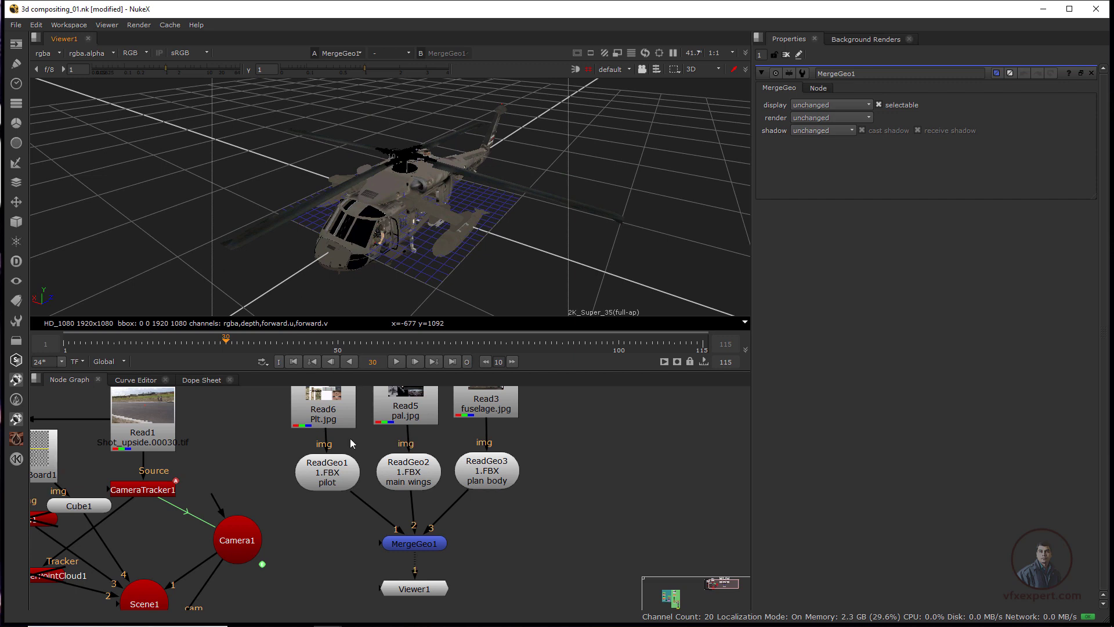
Shift pal.jpg and the ReadGeo2 main wings node upward to make room above MergeGeo1
middle_click_drag(365, 489, 319, 512)
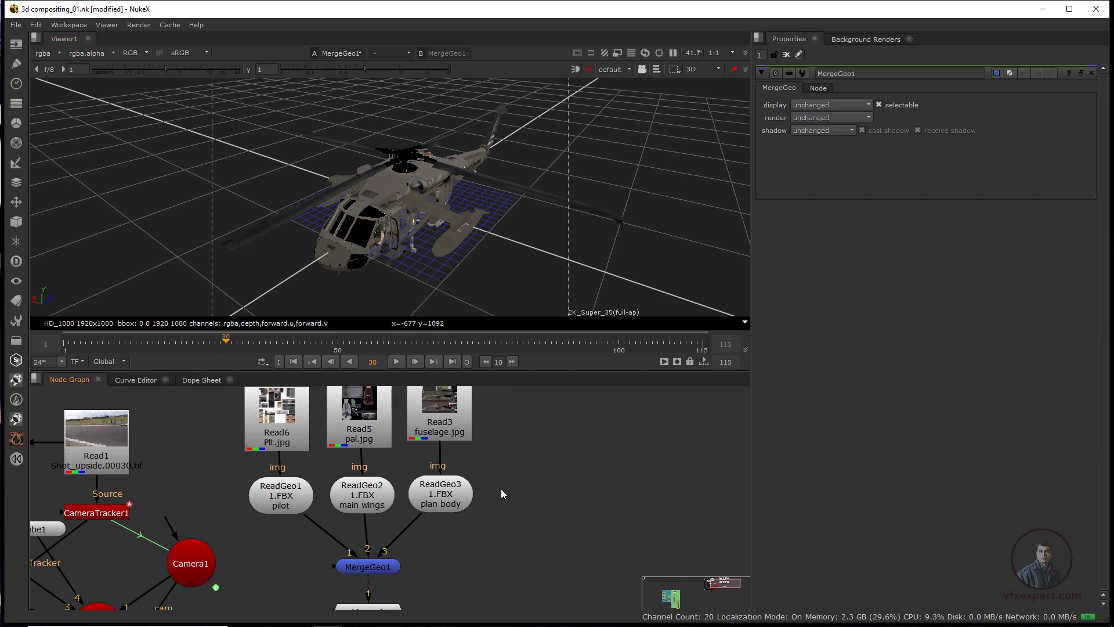
left_click_drag(382, 432, 385, 417)
left_click(373, 492)
left_click_drag(374, 492, 380, 469)
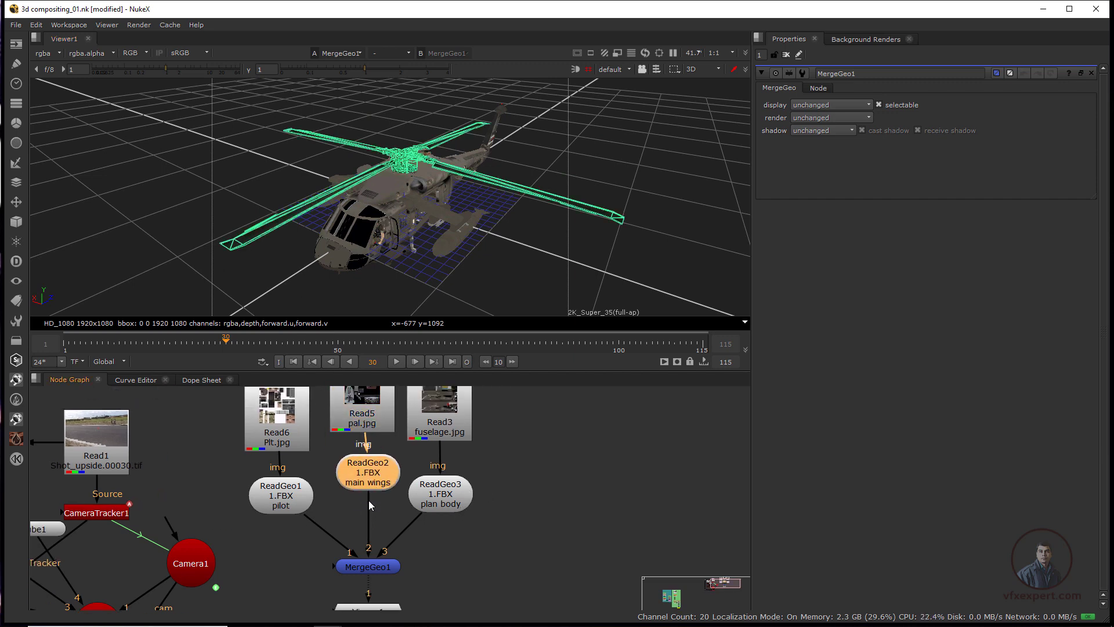
left_click(386, 516)
Insert a TransformGeo node between the ReadGeo2 main wings node and MergeGeo1, spaced slightly below ReadGeo2
left_click(373, 482)
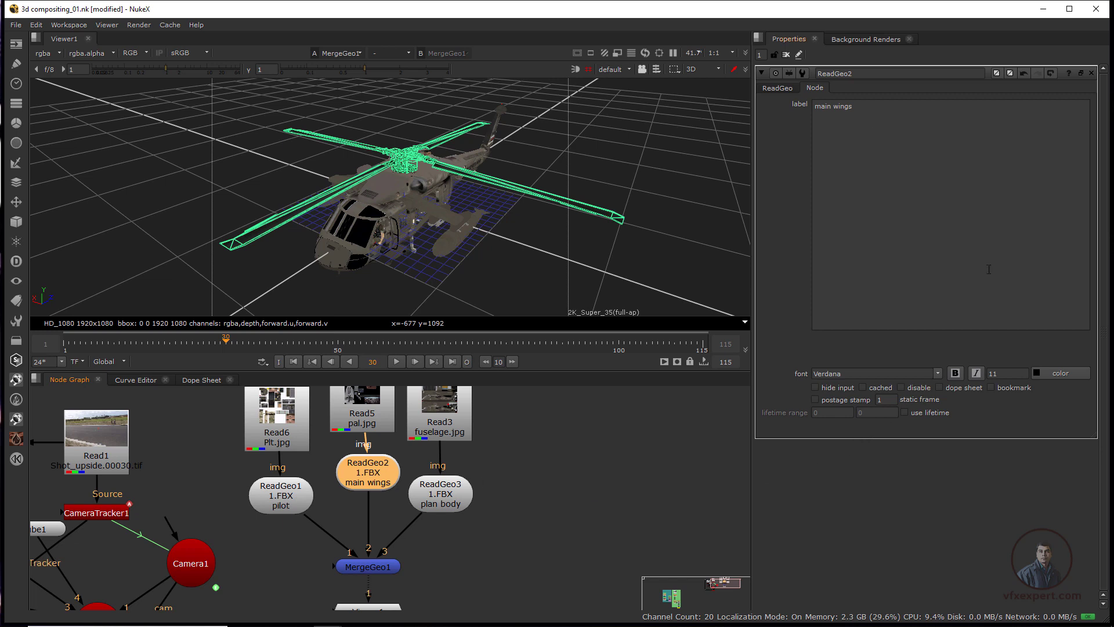
left_click(778, 88)
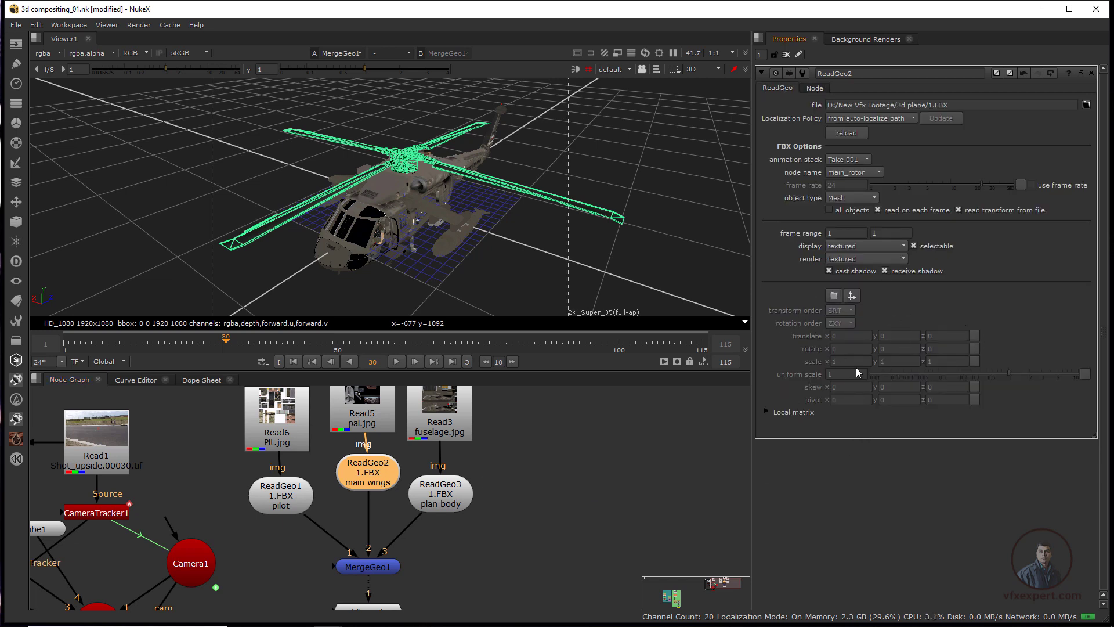
key("Tab")
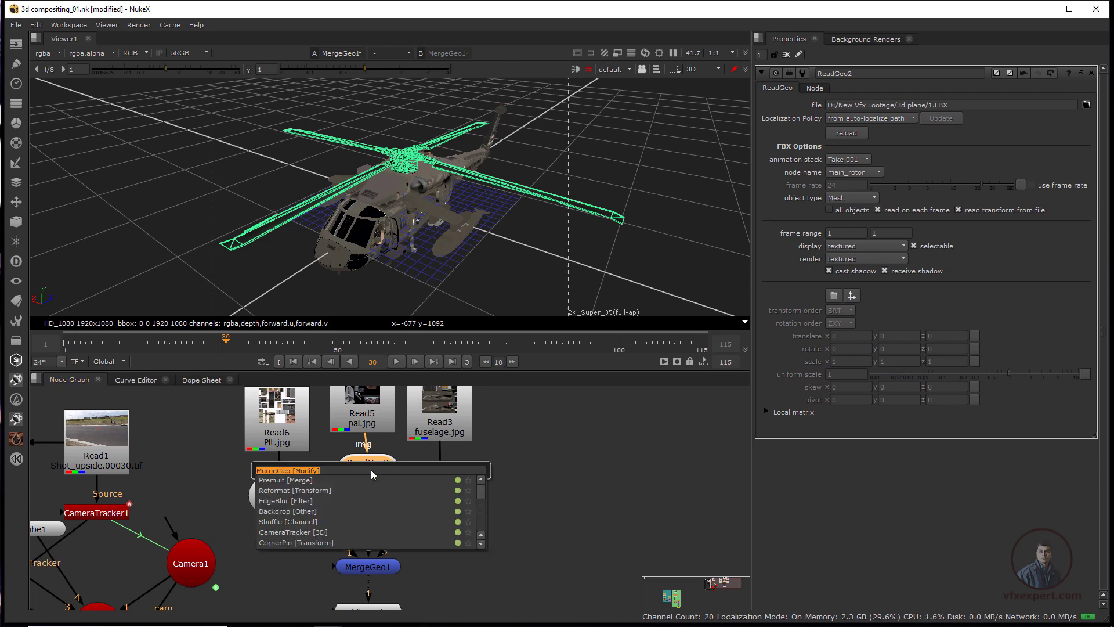
type("tra")
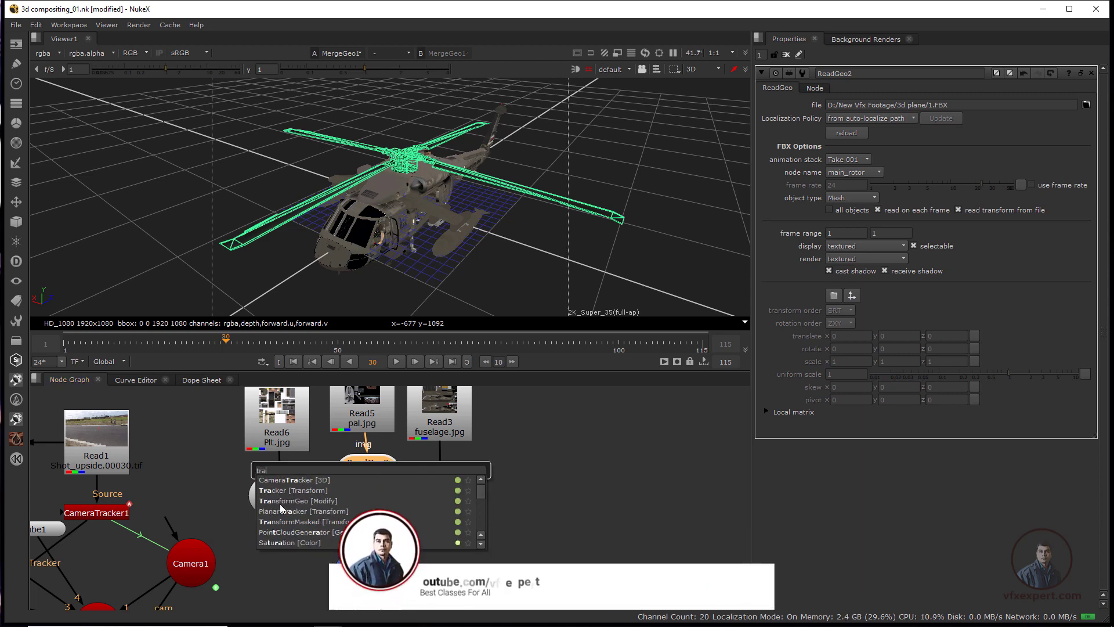
left_click(308, 500)
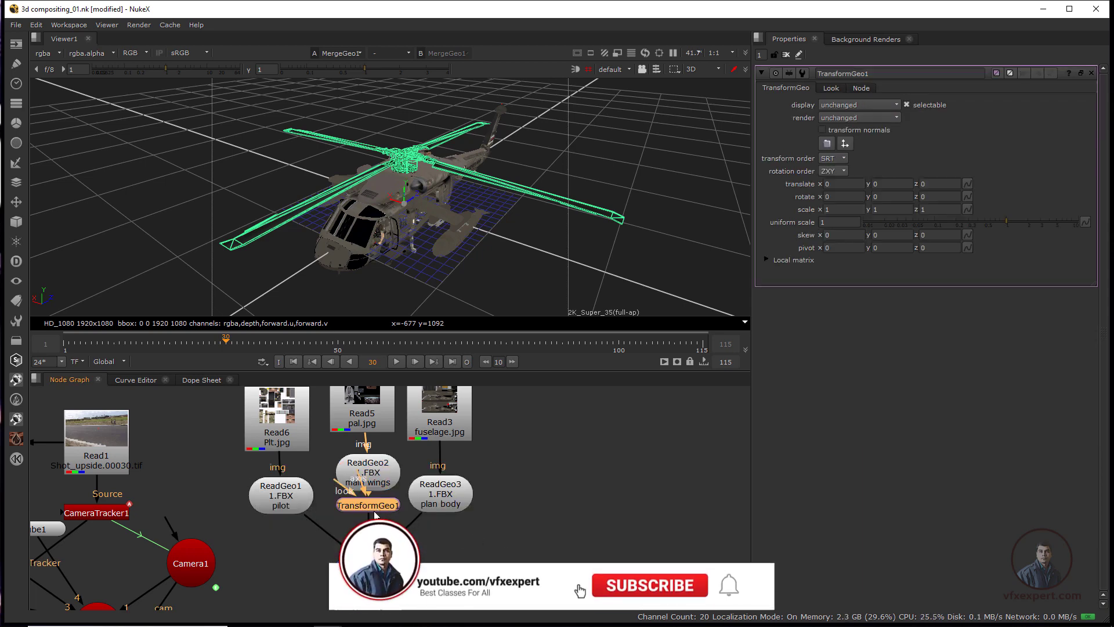
left_click_drag(368, 505, 368, 521)
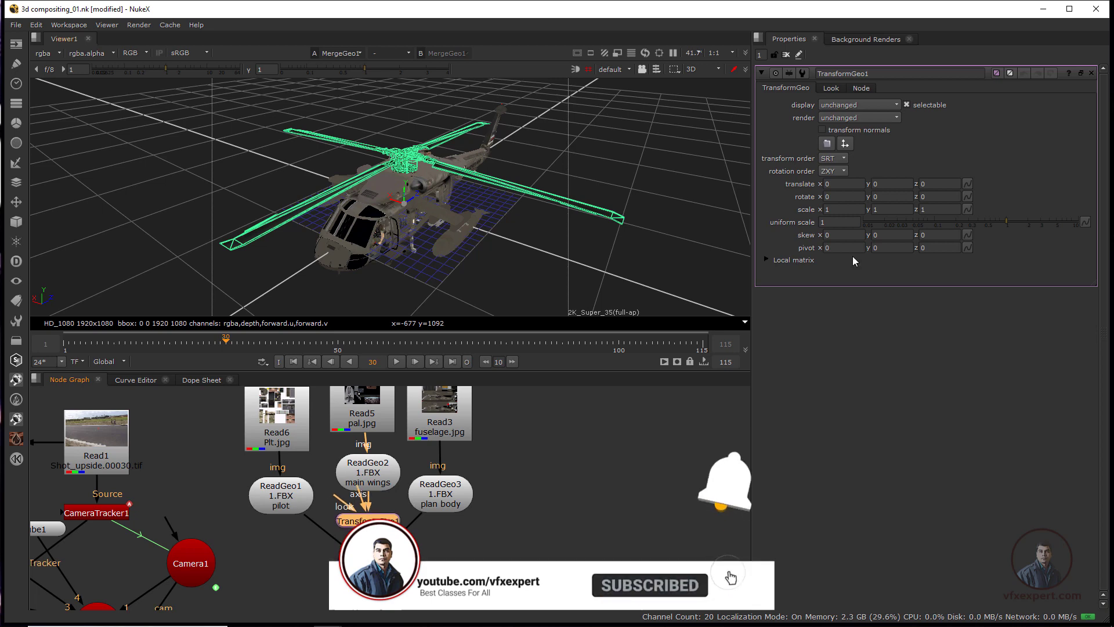
Set the Y rotation of the main wings' TransformGeo node to 5
left_click(875, 197)
scroll(875, 196, "down", 3)
scroll(877, 197, "up", 15)
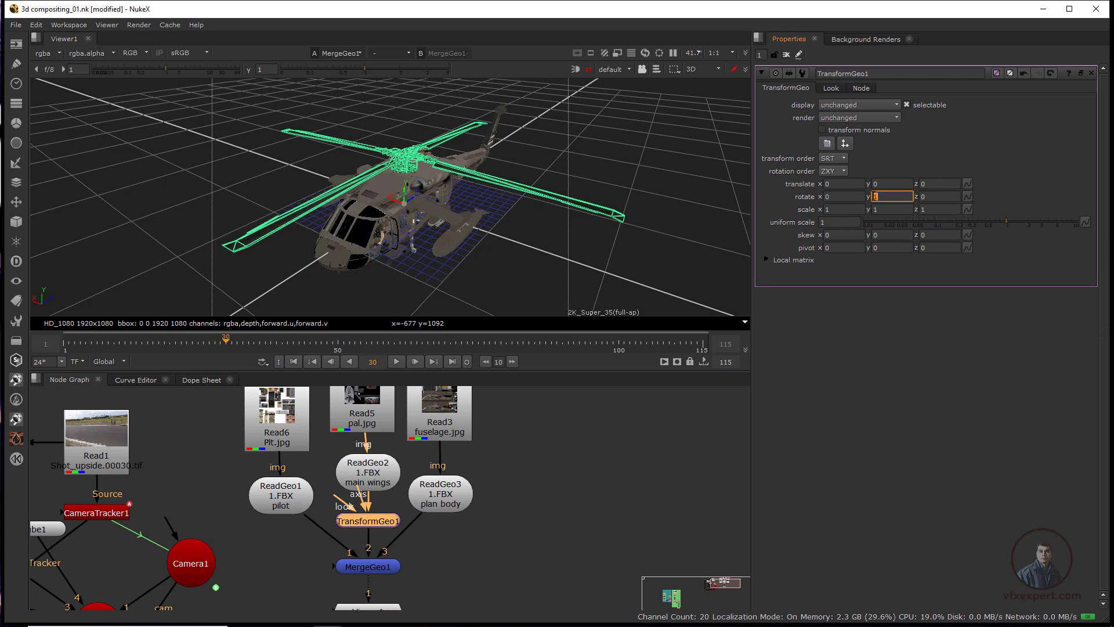
scroll(878, 197, "down", 7)
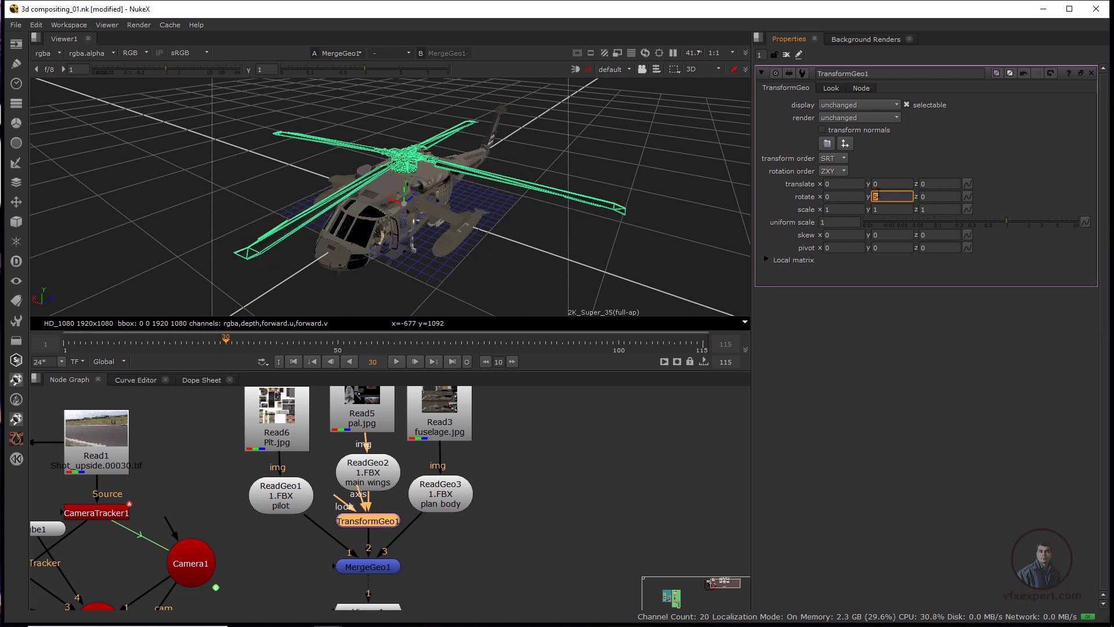
left_click(604, 430)
middle_click_drag(604, 430, 602, 396)
scroll(476, 222, "down", 2)
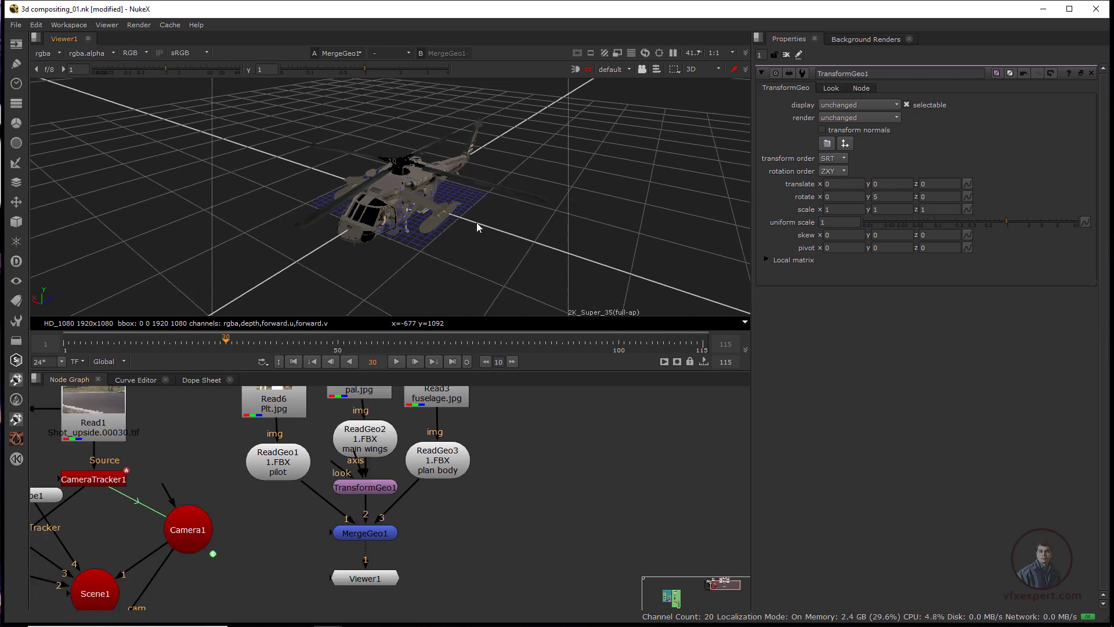
Move Viewer1 down and insert a second TransformGeo node between MergeGeo1 and Viewer1
left_click_drag(436, 199, 441, 164, "ctrl")
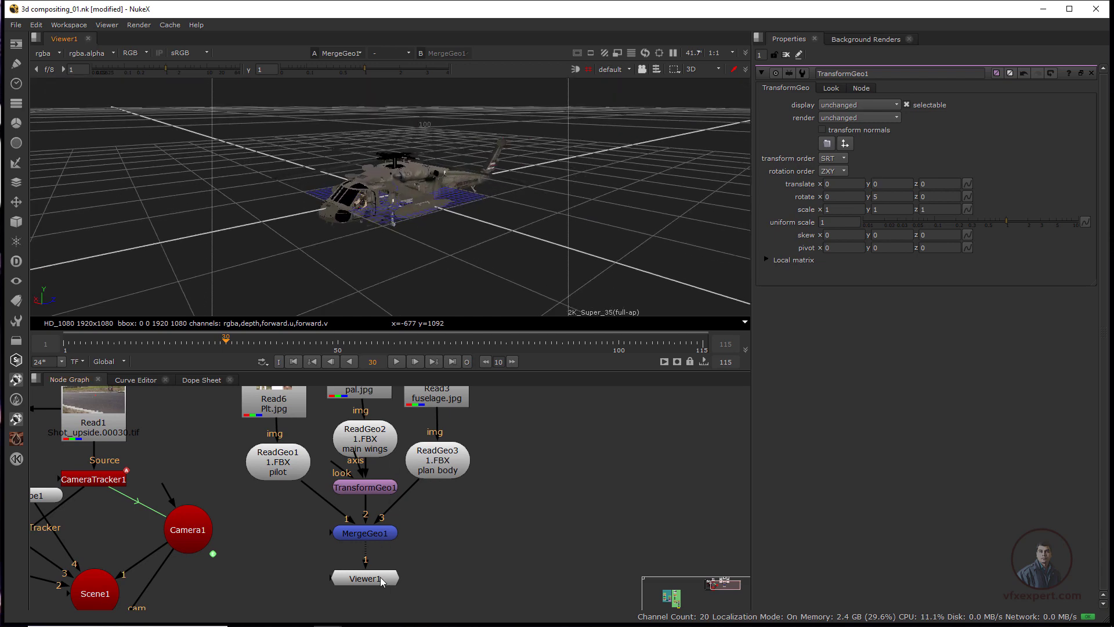
left_click_drag(381, 577, 379, 606)
left_click(373, 536)
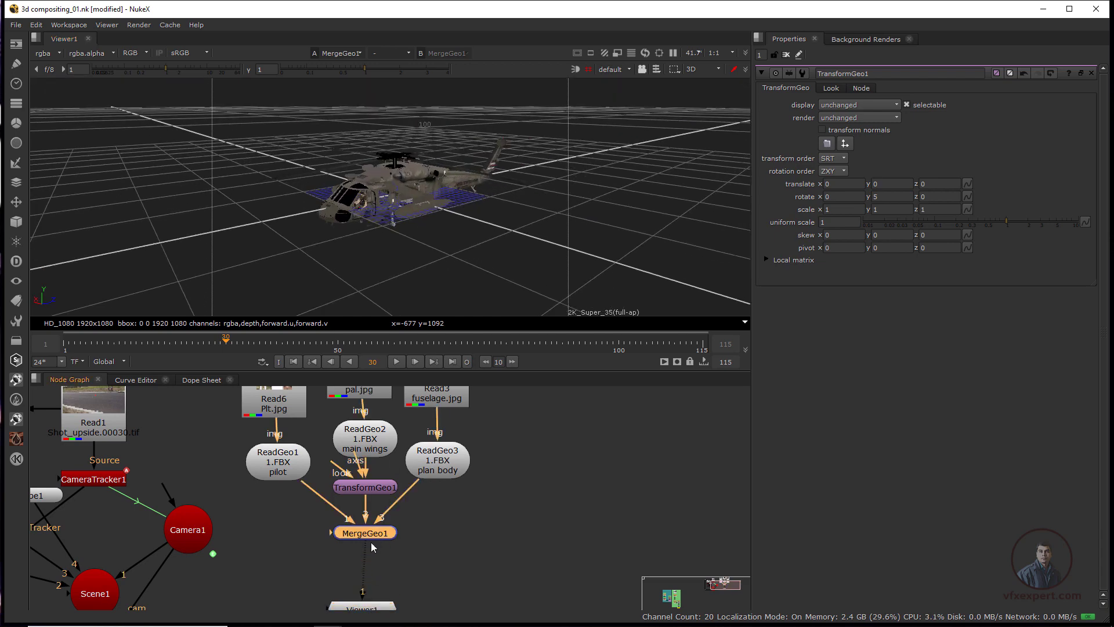
middle_click_drag(371, 542, 391, 511)
left_click_drag(390, 510, 397, 506)
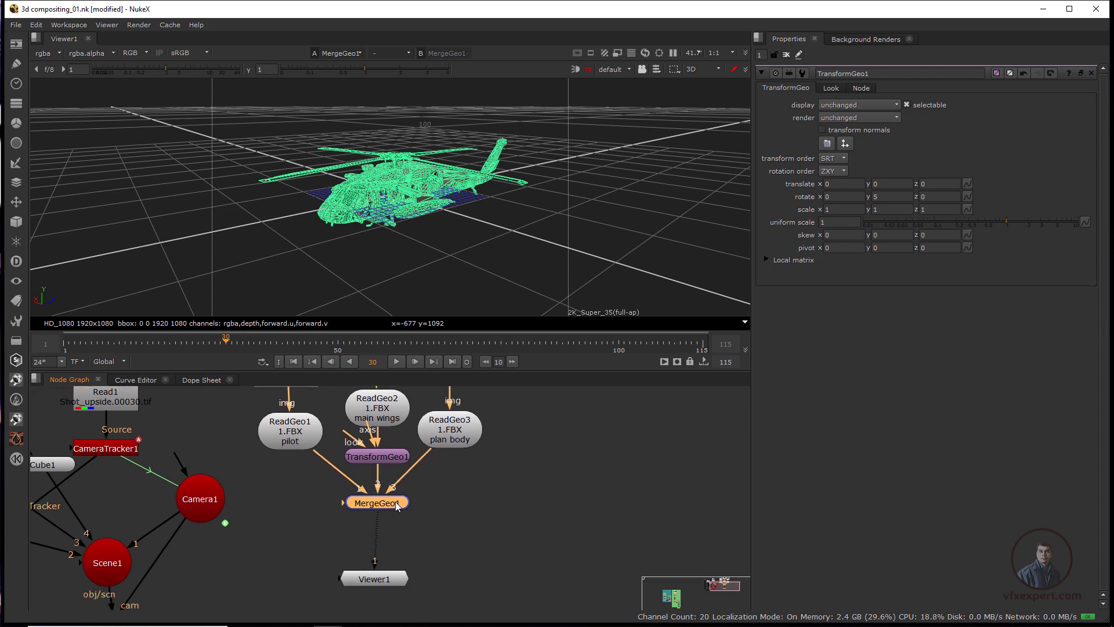
key("Tab")
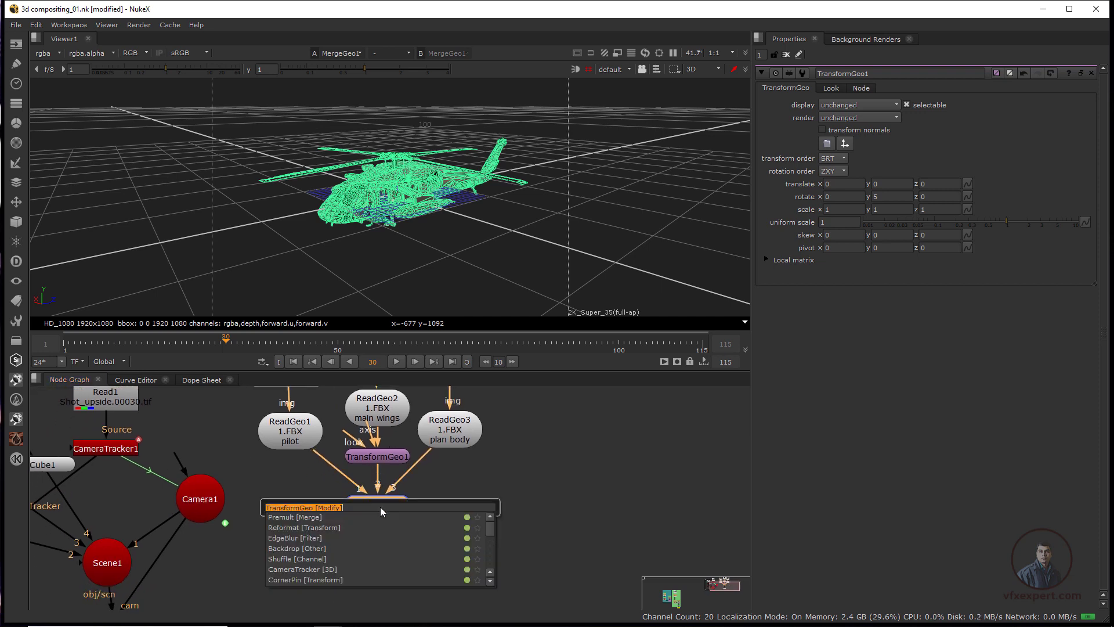
key("Return")
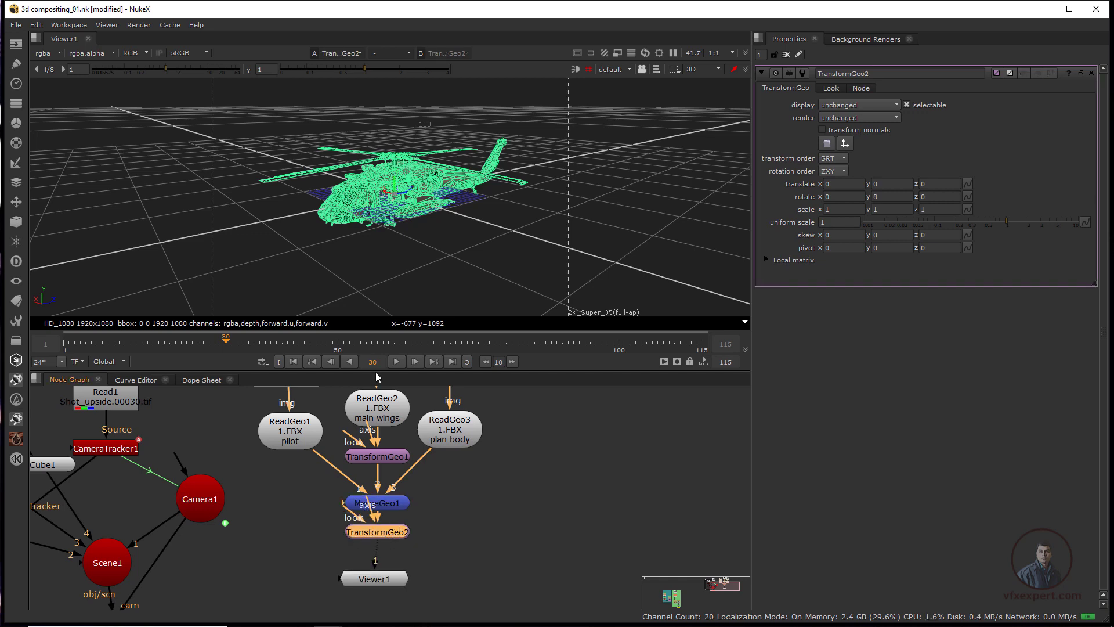
Move the merged helicopter to about -9.7 in Z with TransformGeo2 and save the comp
scroll(403, 206, "up", 2)
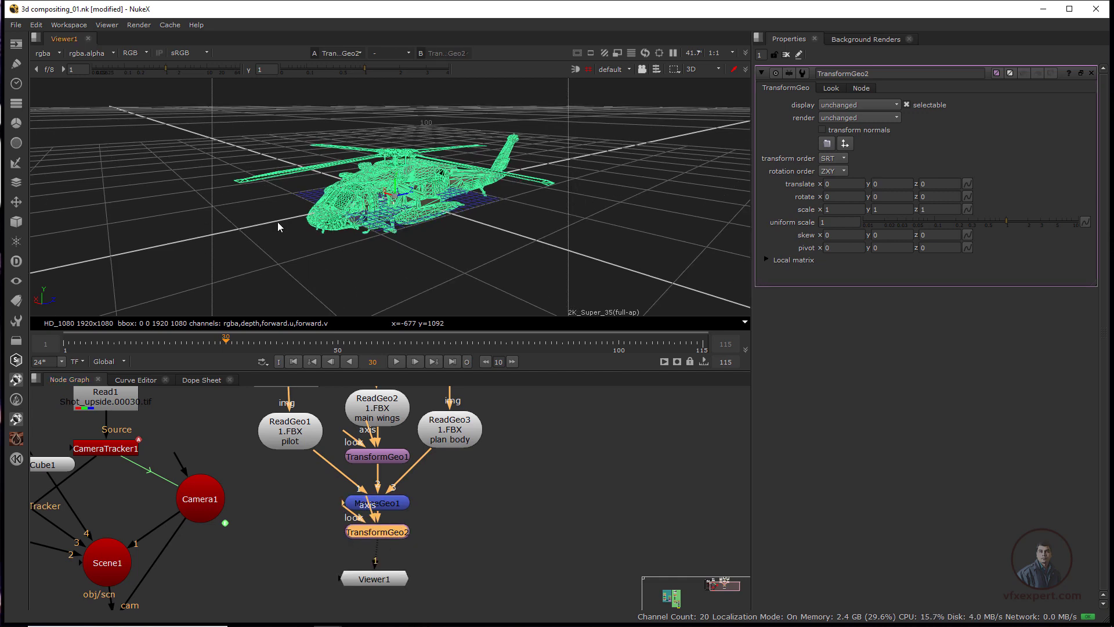
left_click_drag(277, 222, 64, 232)
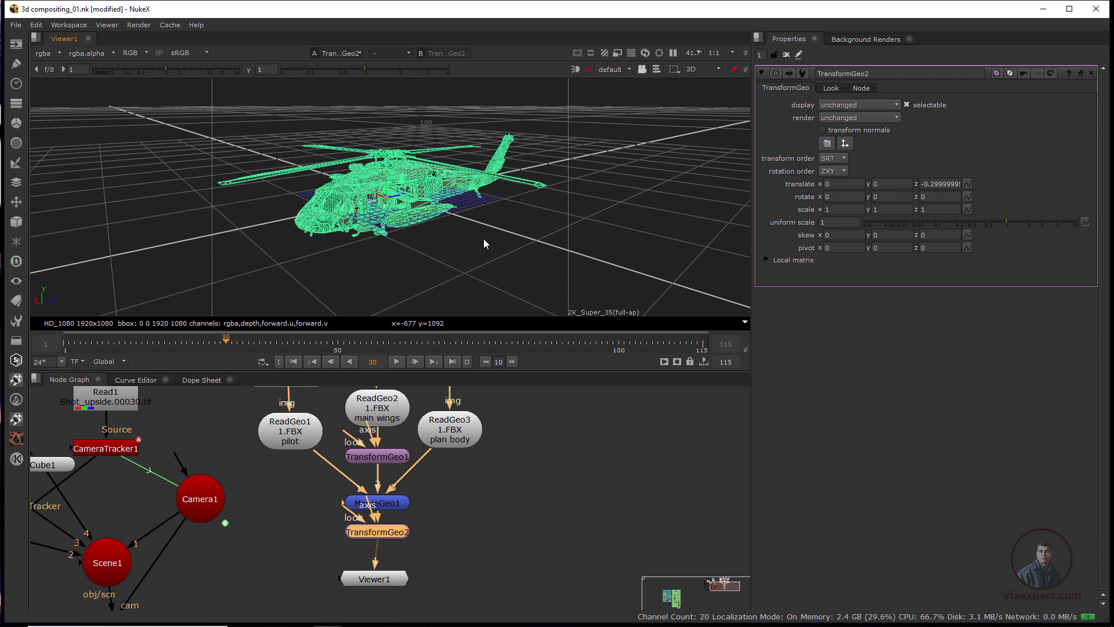
left_click(152, 533)
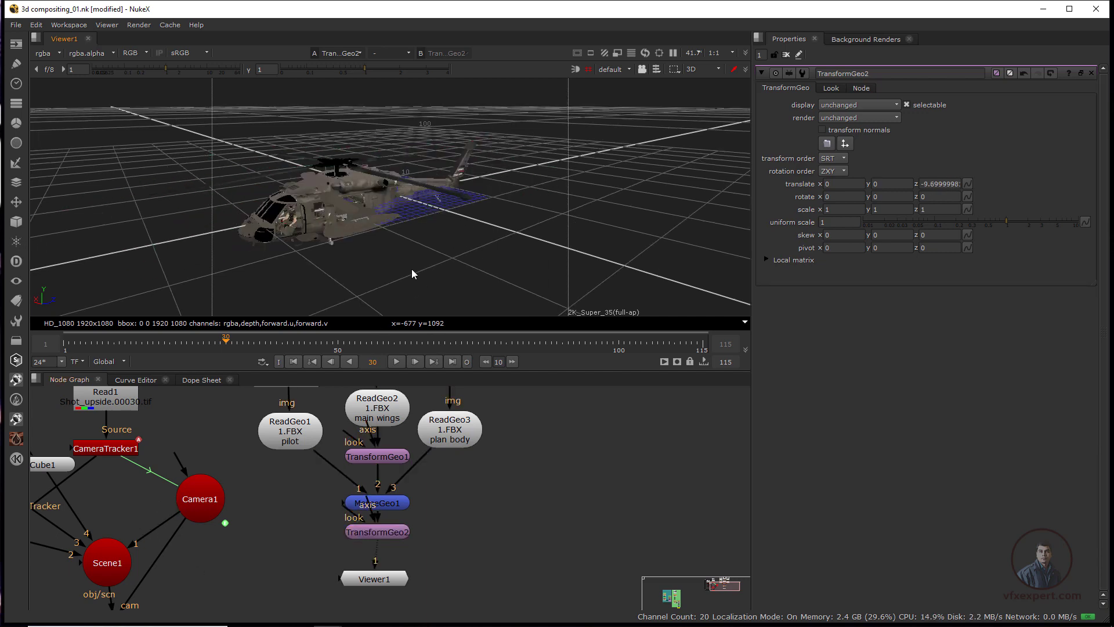
left_click(15, 25)
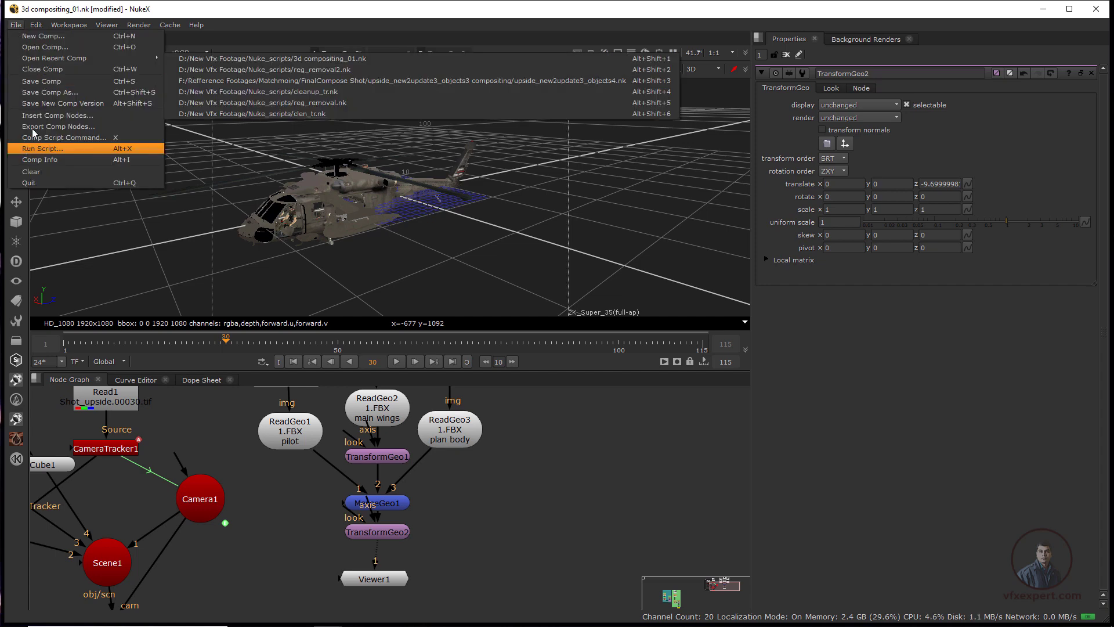
left_click(54, 81)
Show CameraTracker1's output with its track points in the viewer and open its properties
middle_click_drag(413, 211, 444, 241)
mouse_move(310, 520)
middle_mouse_down()
mouse_move(507, 455)
mouse_move(534, 512)
middle_mouse_up()
middle_click_drag(358, 435, 322, 448)
left_click(305, 437)
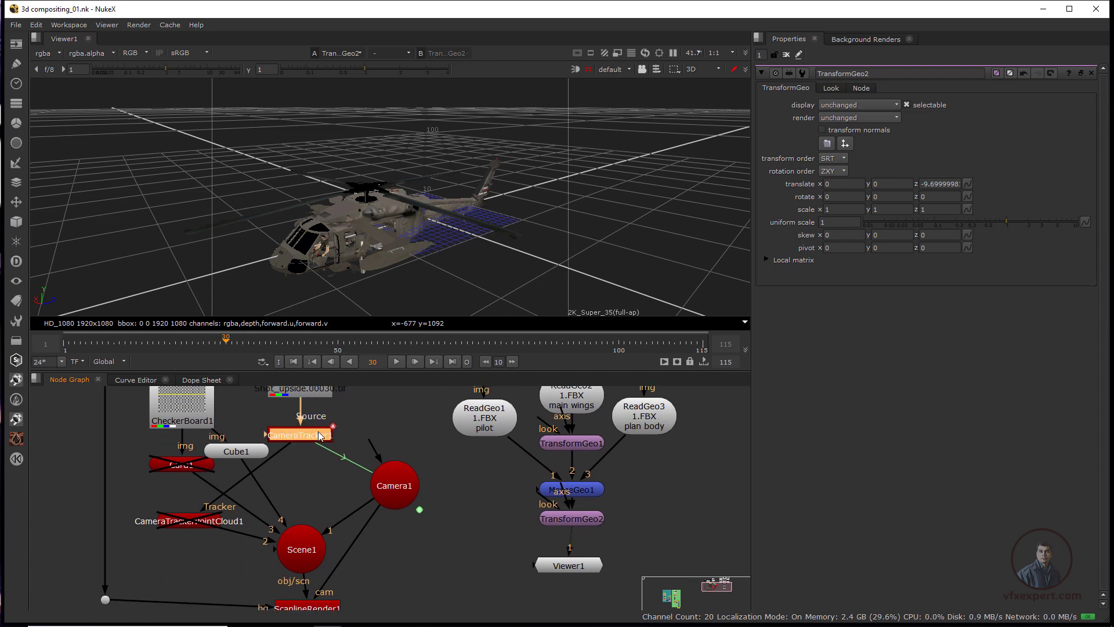
key("1")
double_click(318, 436)
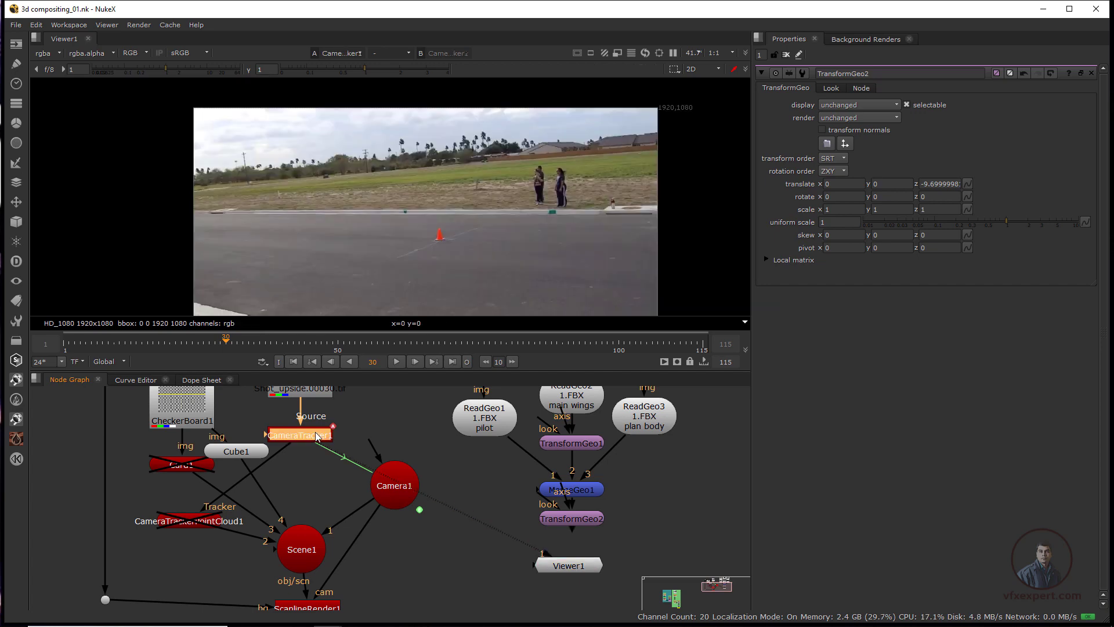
scroll(488, 236, "up", 3)
scroll(402, 214, "down", 3)
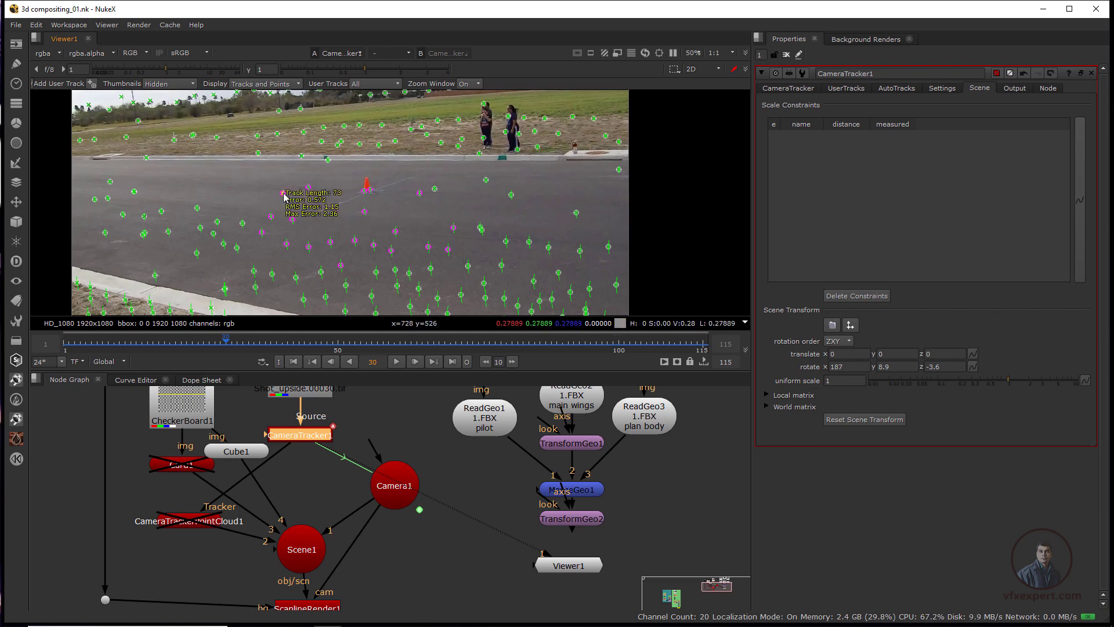
Create a card at the tracked road point near the orange cone and label it base_plane
right_click(283, 194)
mouse_move(316, 222)
left_click(373, 234)
left_click(902, 88)
left_click(853, 122)
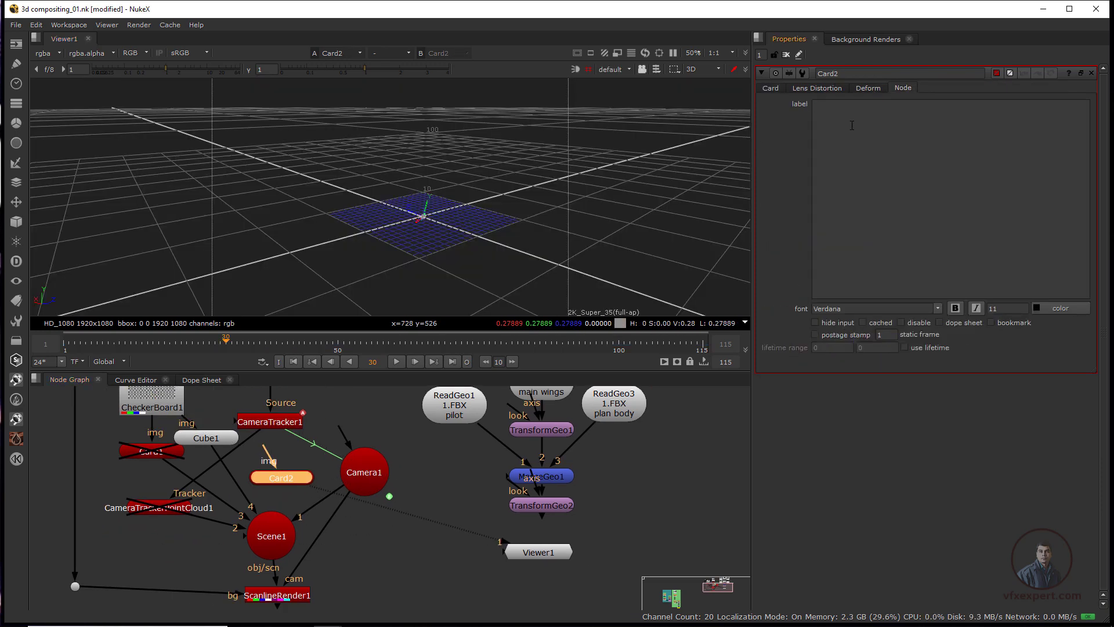
type("base_plane")
Feed CheckerBoard1 into the base_plane card and connect the card to Scene1
middle_click_drag(270, 461, 294, 495)
left_click_drag(293, 495, 195, 417)
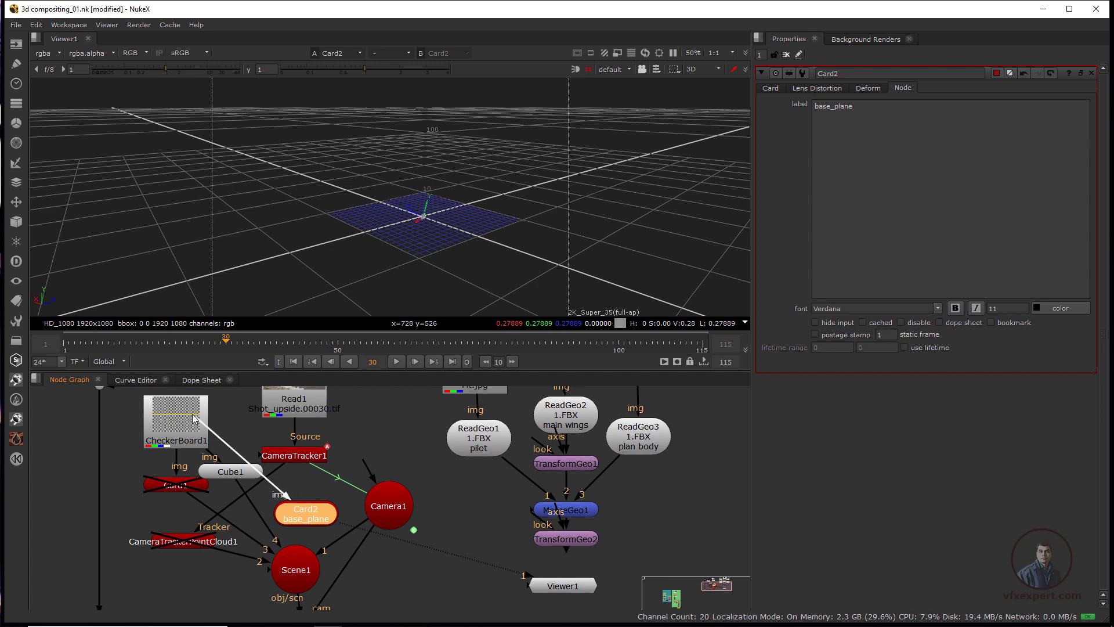
middle_click_drag(255, 511, 256, 479)
left_click_drag(306, 482, 304, 469)
left_click_drag(268, 536, 303, 470)
Show ScanlineRender1's output with the complete render frame in the viewer
middle_click_drag(302, 596, 313, 572)
left_click(314, 571)
key("1")
scroll(407, 227, "down", 4)
middle_click_drag(250, 419, 249, 441)
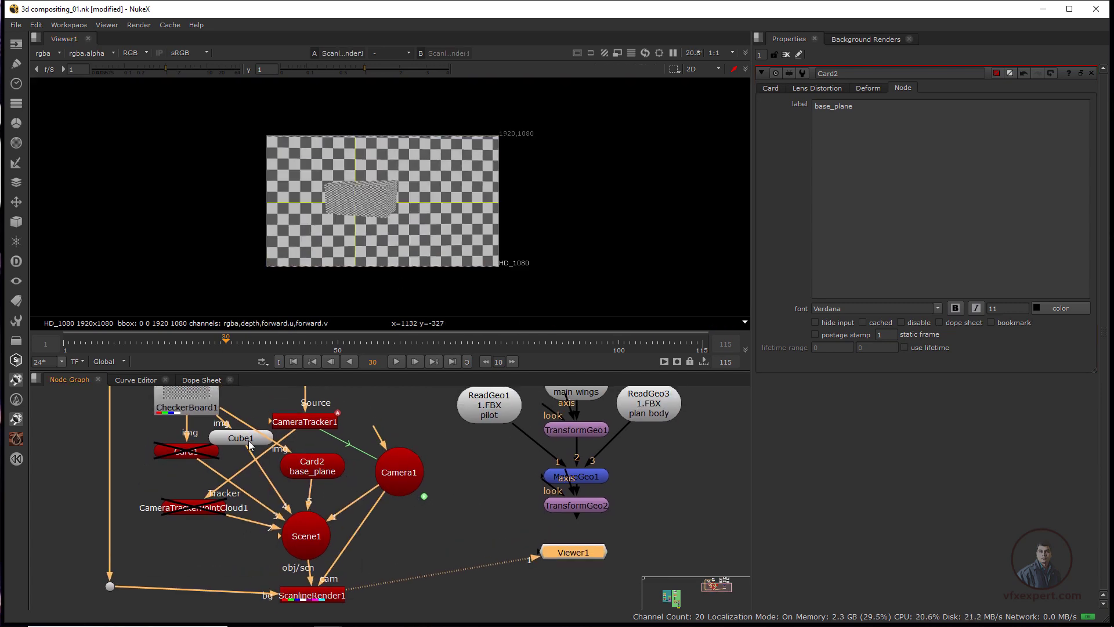
Set the base_plane card's uniform scale to 0.21 and its X, Y and Z rotation to 0
double_click(241, 438)
double_click(314, 465)
left_click(771, 87)
left_click_drag(1009, 309, 960, 309)
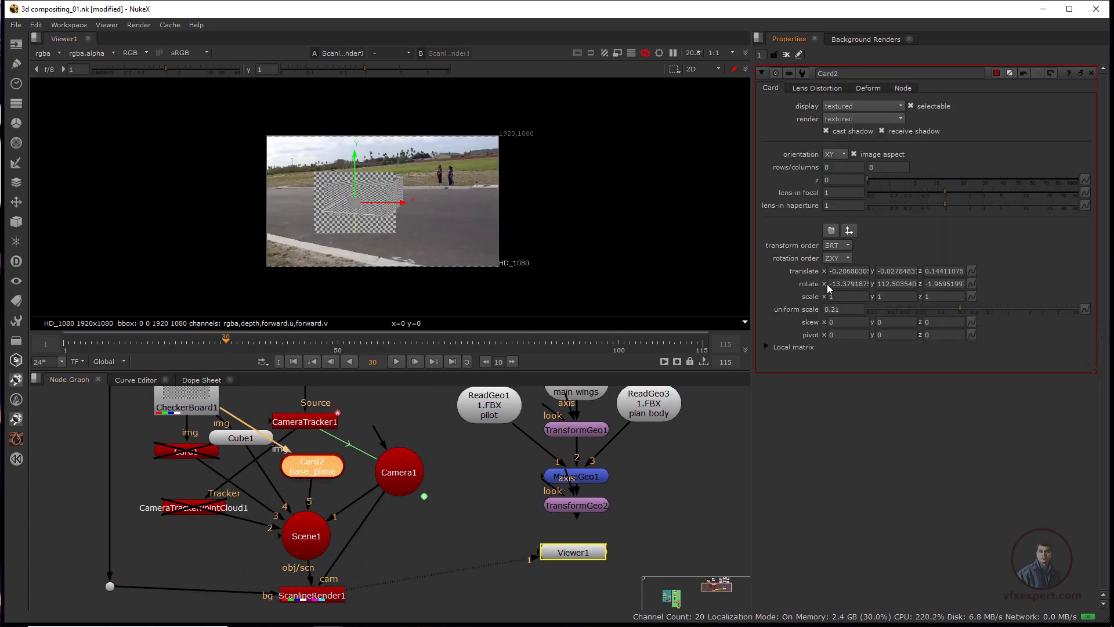
left_click_drag(829, 284, 870, 285)
type("0")
key("Tab")
type("0")
key("Tab")
type("00")
left_click_drag(962, 284, 924, 284)
type("0")
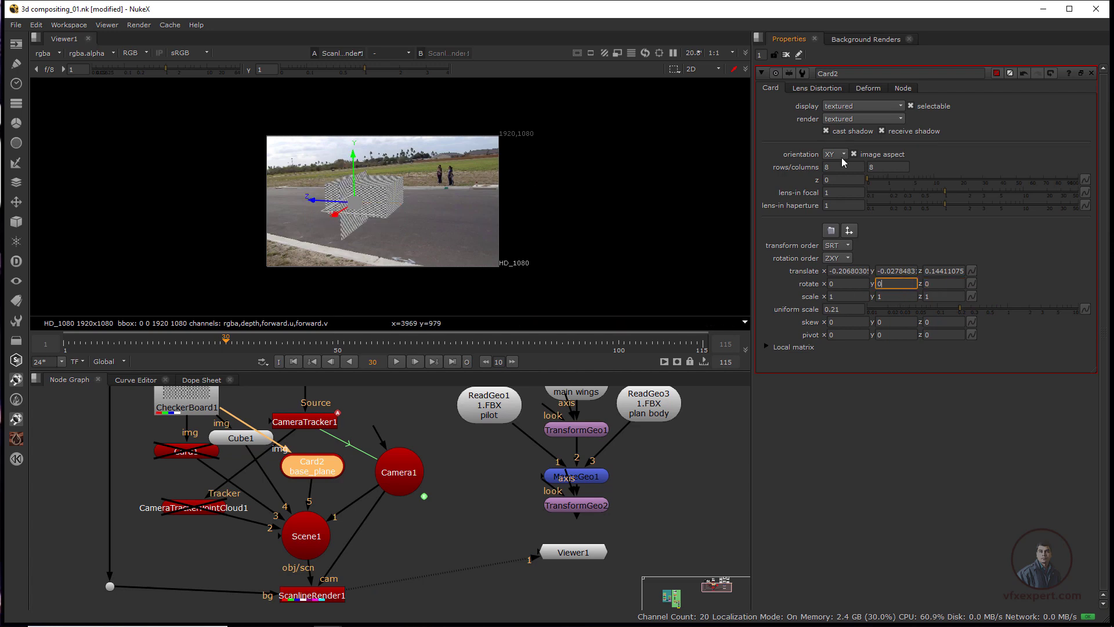
Set the base_plane card's orientation to ZX and disable the Cube1 node
left_click(838, 155)
left_click(840, 179)
left_click(238, 441)
key("d")
scroll(301, 193, "up", 4)
middle_click_drag(531, 494, 495, 541)
scroll(329, 503, "down", 1)
middle_click_drag(329, 503, 374, 491)
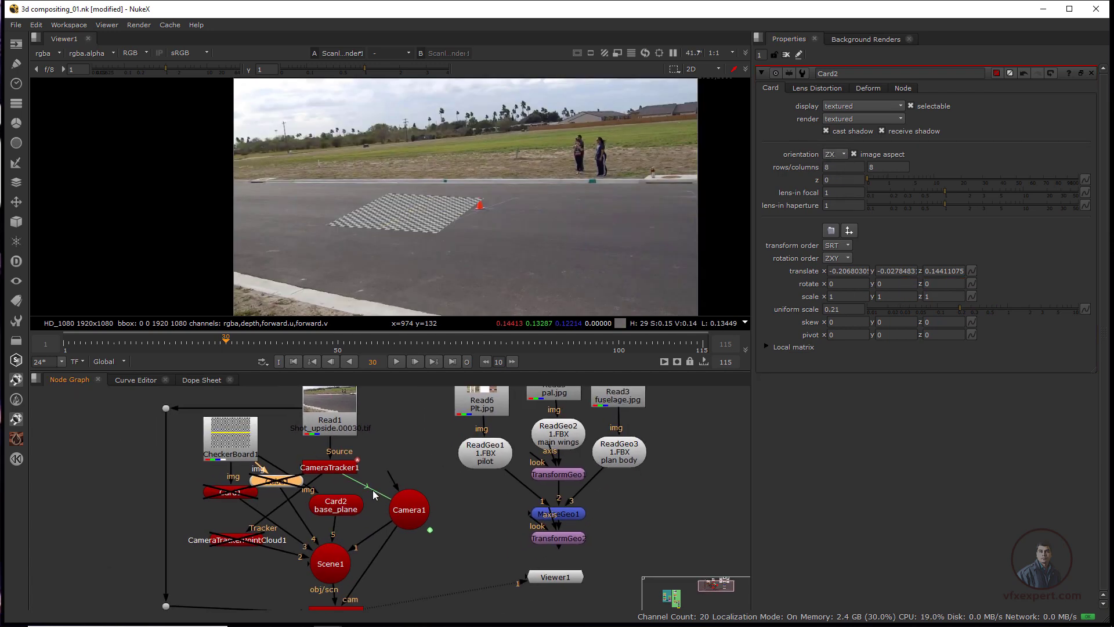
Enlarge the base_plane card to a uniform scale of 0.27 and set its Z scale to 1.4
left_click(341, 511)
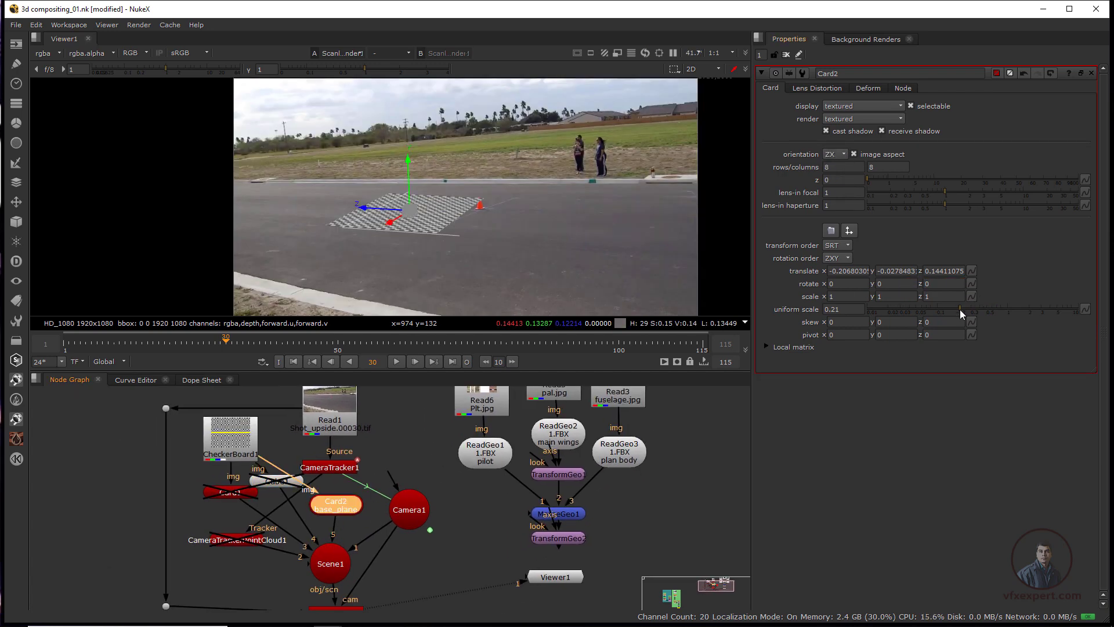
left_click_drag(960, 309, 968, 308)
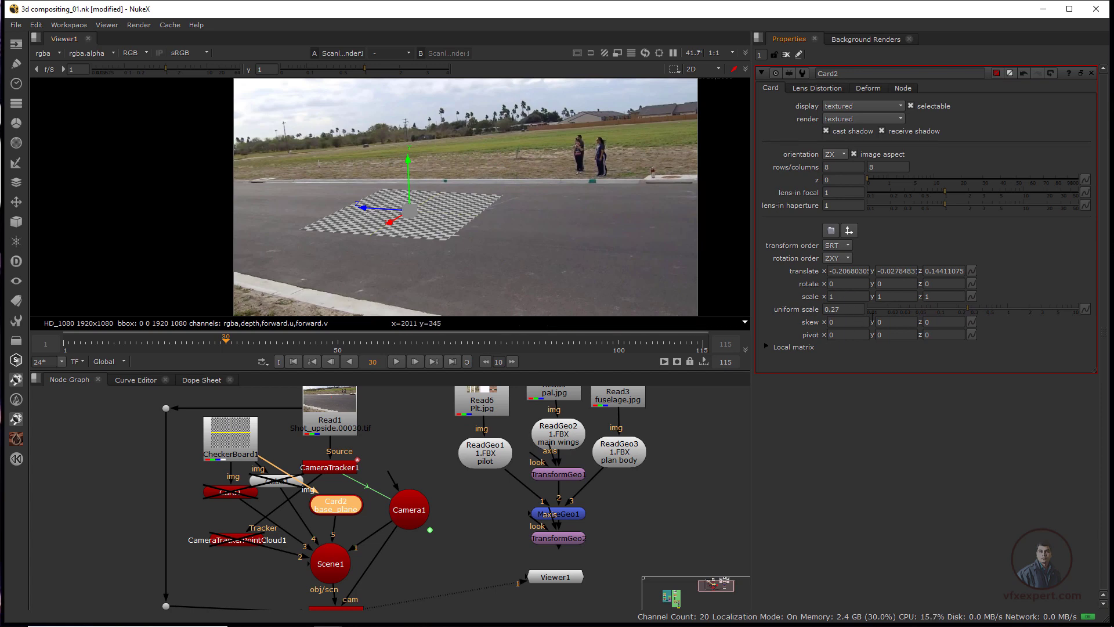
key("Up")
key("Up")
key("Up")
key("Up")
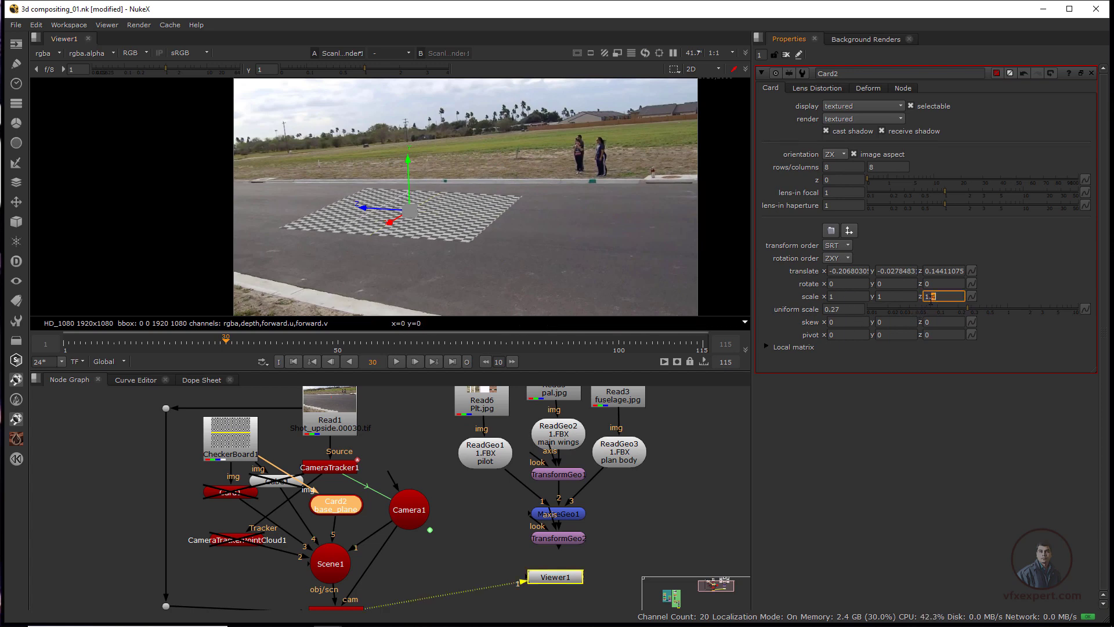
left_click(672, 480)
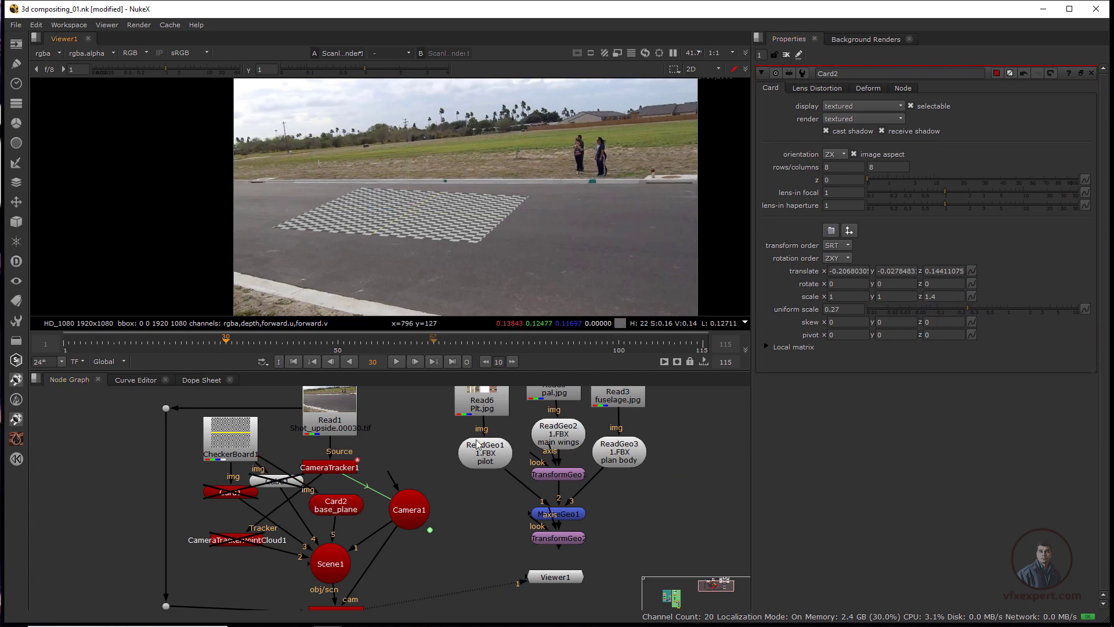
Connect TransformGeo2 to Scene1, placing Viewer1 lower beside ScanlineRender1 and TransformGeo2 slightly further below MergeGeo1
middle_click_drag(455, 527, 420, 466)
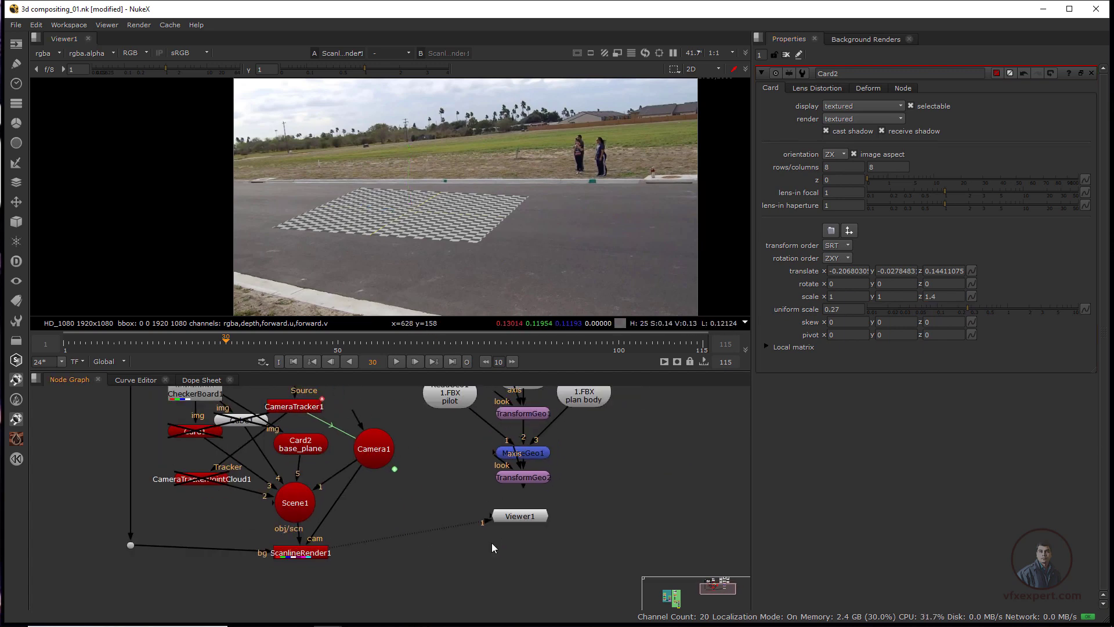
left_click_drag(520, 531, 463, 595)
middle_click_drag(437, 511, 469, 527)
left_click_drag(560, 508, 336, 525)
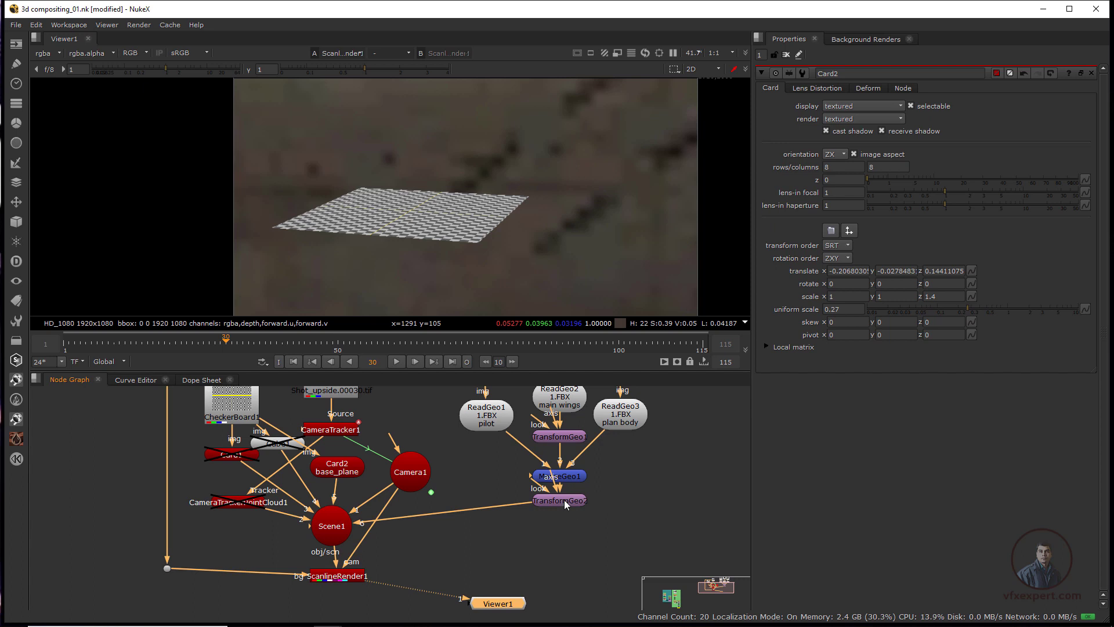
left_click_drag(564, 500, 564, 515)
Reduce the helicopter's uniform scale in TransformGeo2 to 0.175 and inspect its position relative to Camera1 in the 3D view
double_click(566, 518)
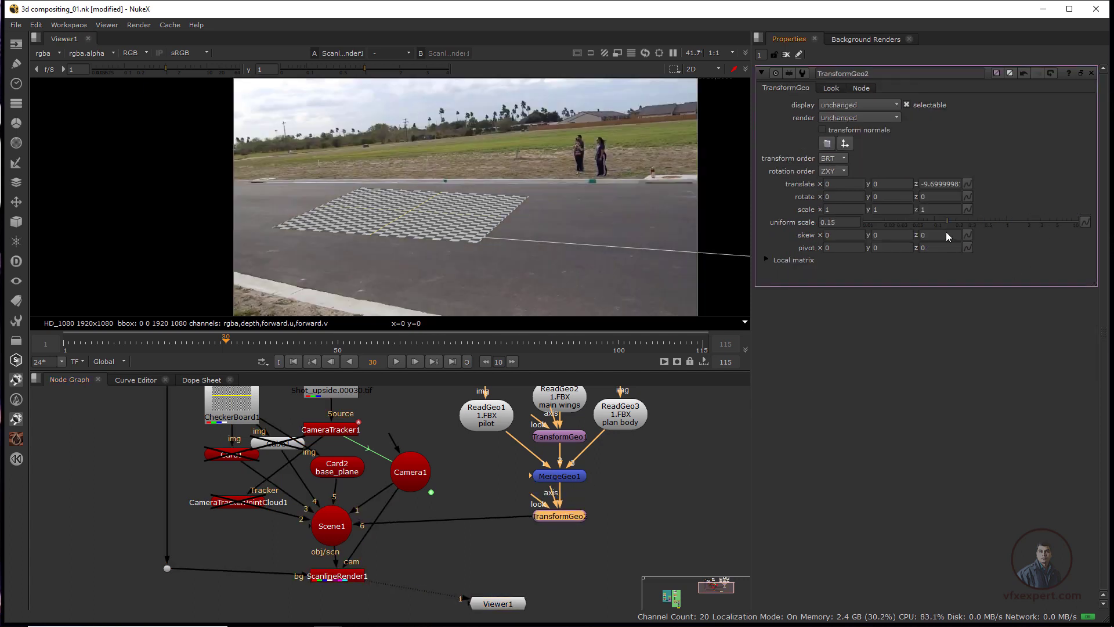
left_click_drag(946, 231, 982, 231)
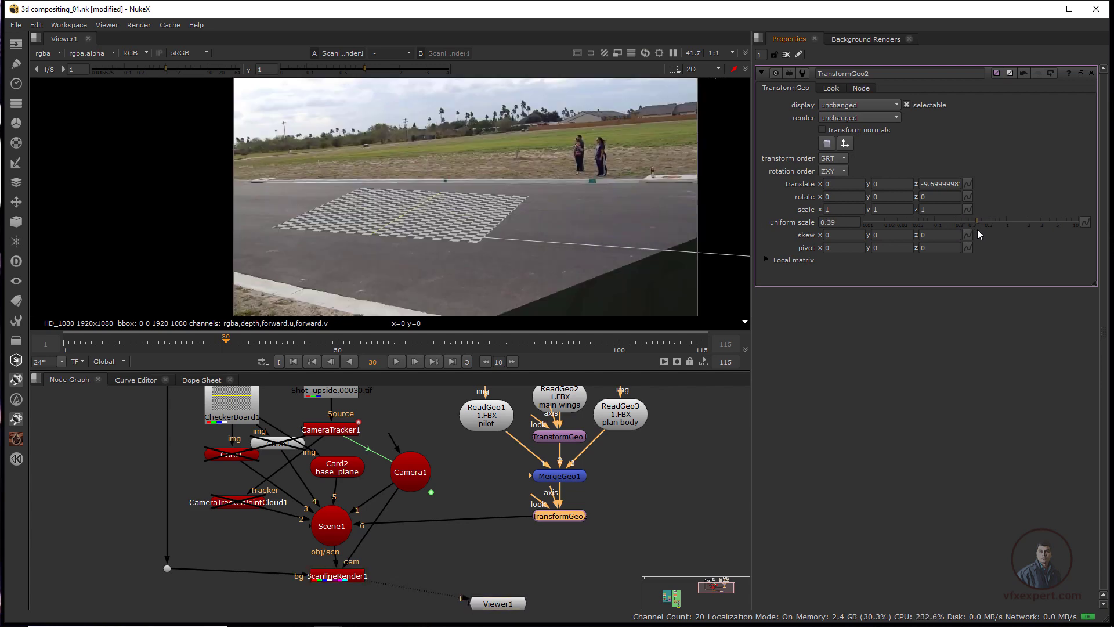
middle_click_drag(470, 189, 458, 179)
key("Tab")
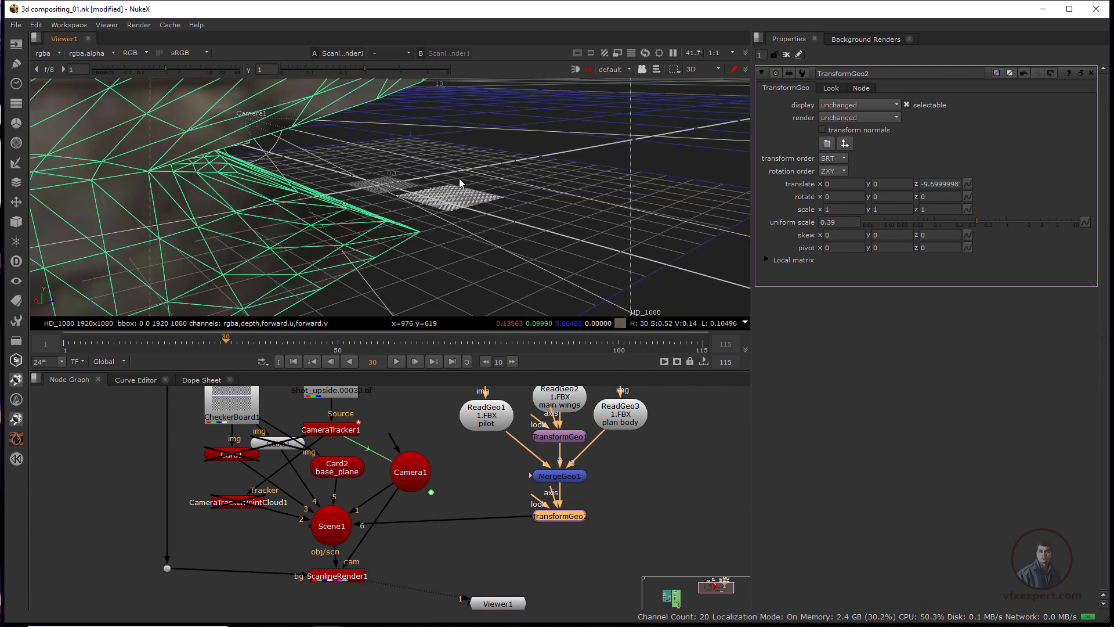
scroll(465, 201, "down", 3)
left_click_drag(466, 206, 279, 203, "ctrl")
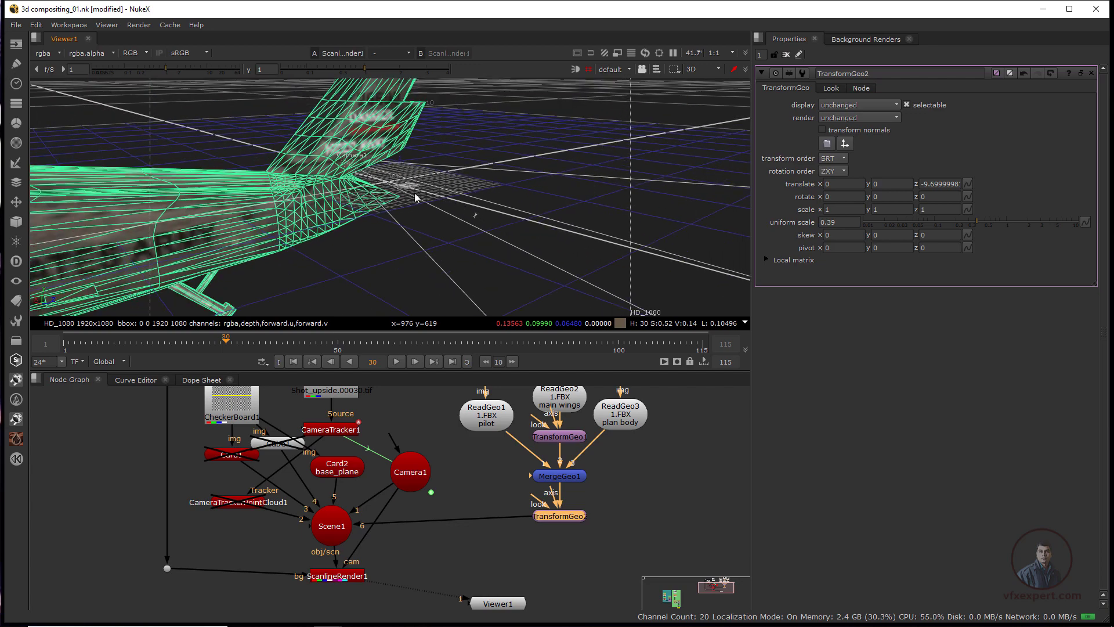
scroll(416, 184, "up", 2)
scroll(414, 186, "down", 3)
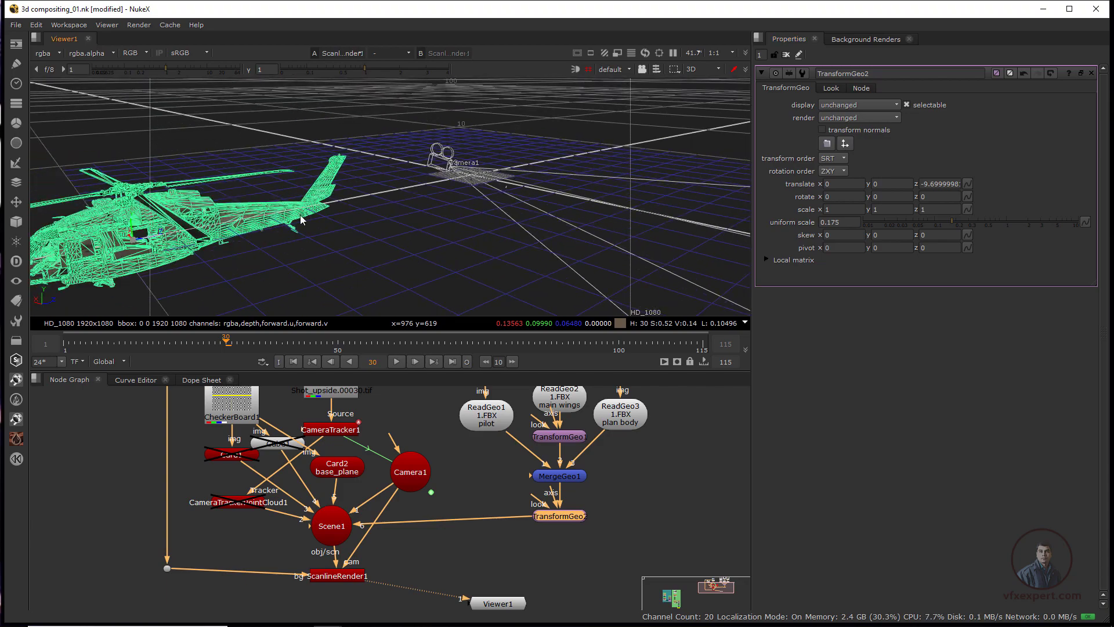
Move the helicopter over the base plane at about X -0.206, Y 0.092, Z 0.204 and set its uniform scale to 0.0225
scroll(323, 204, "up", 5)
left_click_drag(639, 112, 418, 165, "ctrl")
left_click_drag(418, 166, 372, 174, "ctrl")
left_click_drag(347, 170, 279, 174)
left_click_drag(435, 174, 406, 179)
left_click_drag(406, 179, 371, 181, "ctrl")
left_click_drag(371, 181, 453, 232, "ctrl")
left_click_drag(903, 221, 888, 222)
left_click_drag(373, 185, 352, 187)
left_click_drag(406, 232, 416, 176, "ctrl")
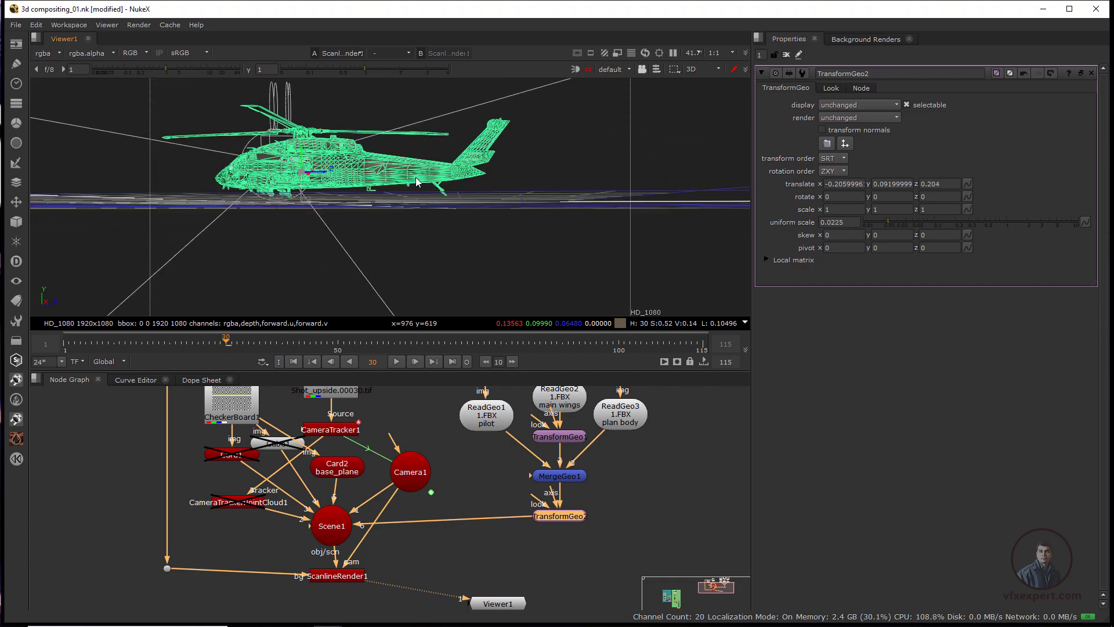
Lower the helicopter to about 0.049 in Y and return to the 2D render view
scroll(309, 257, "up", 2)
left_click_drag(309, 256, 290, 249, "ctrl")
left_click_drag(263, 154, 263, 165)
left_click_drag(325, 285, 503, 268, "ctrl")
left_click(504, 270)
key("Tab")
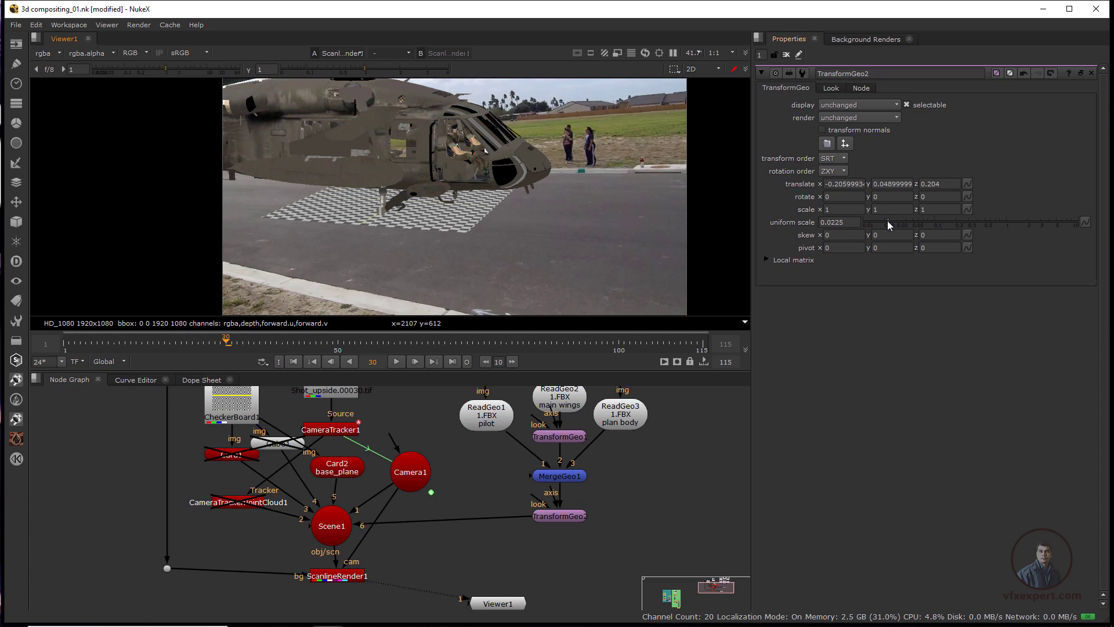
Set the helicopter's uniform scale in TransformGeo2 to 0.0135 and select that node
left_click_drag(888, 222, 855, 216)
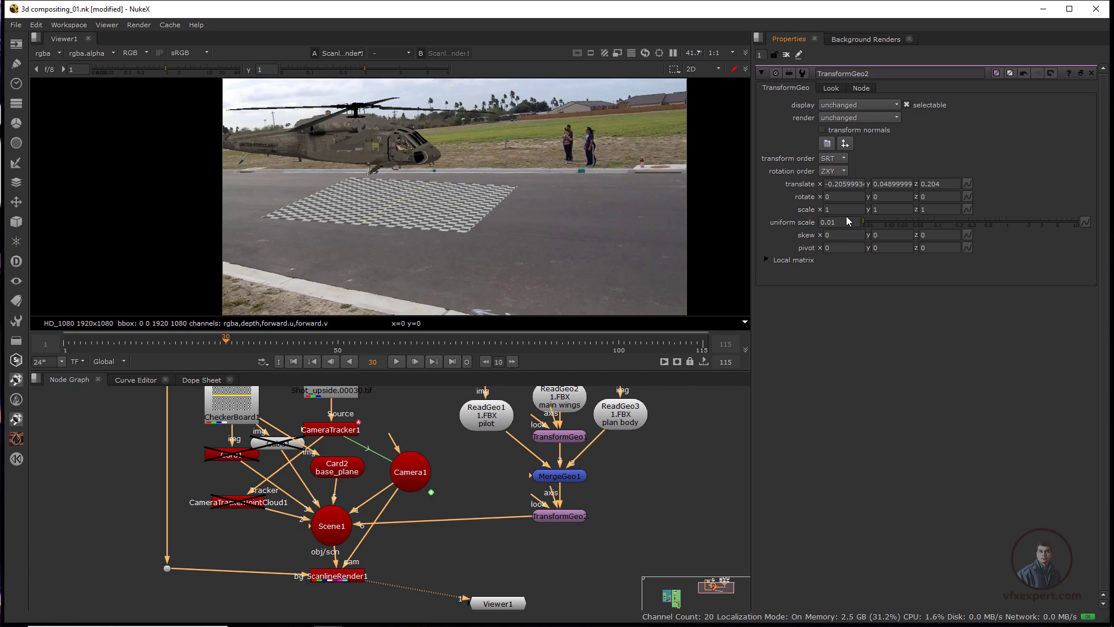
left_click_drag(859, 216, 875, 221)
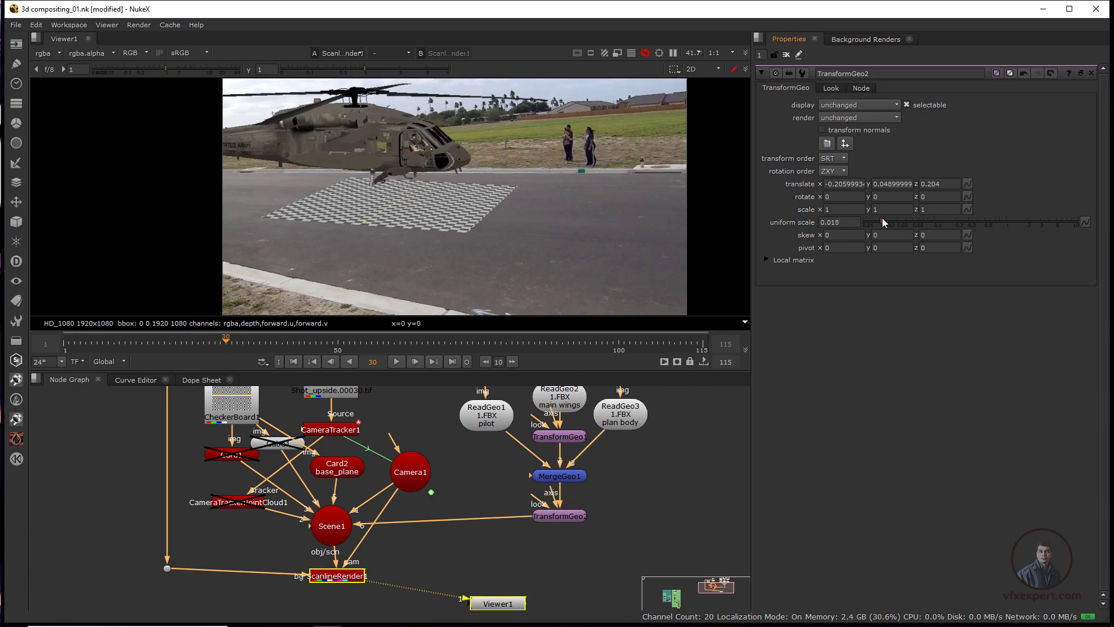
left_click(883, 219)
left_click_drag(878, 218, 873, 219)
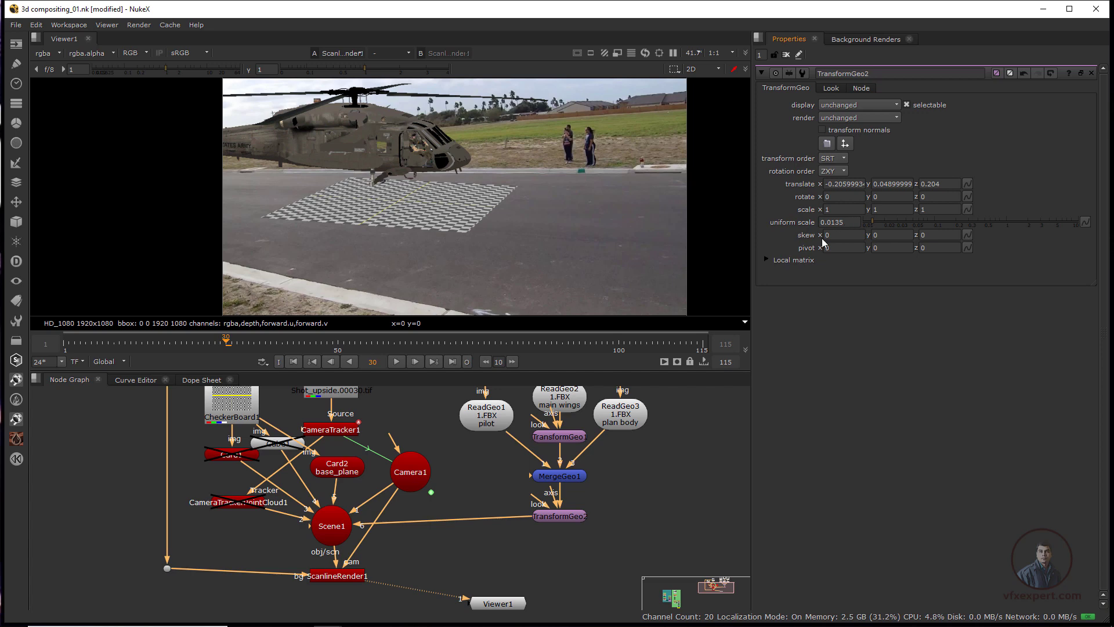
left_click(566, 519)
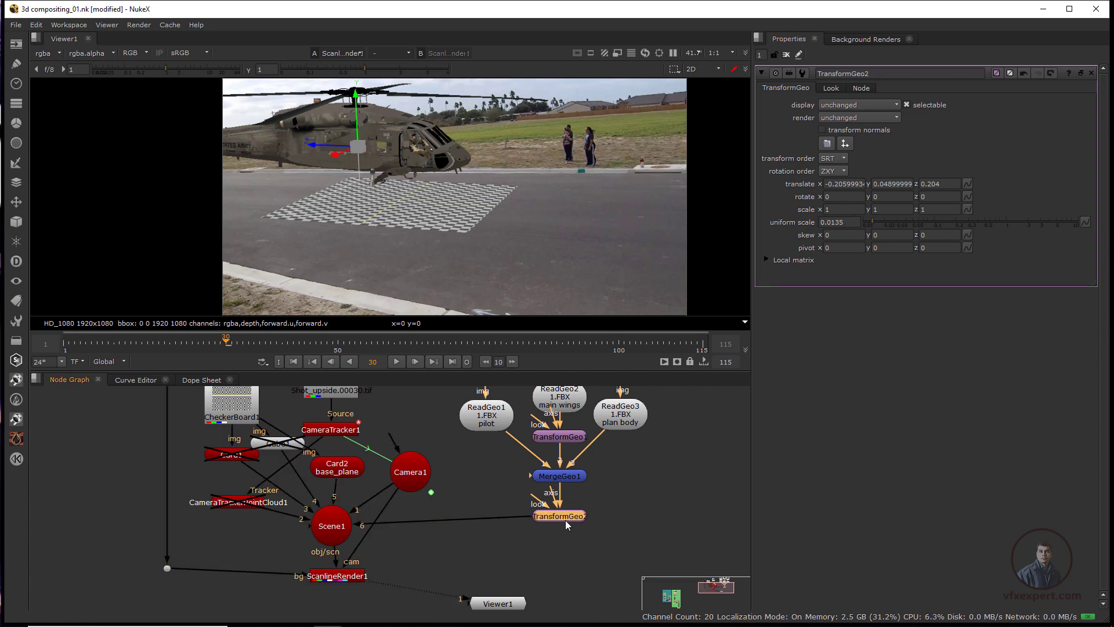
Add a TransformGeo node below TransformGeo2, set its uniform scale to 0.8, and move the helicopter to about Y -0.0275, Z -0.076
key("Tab")
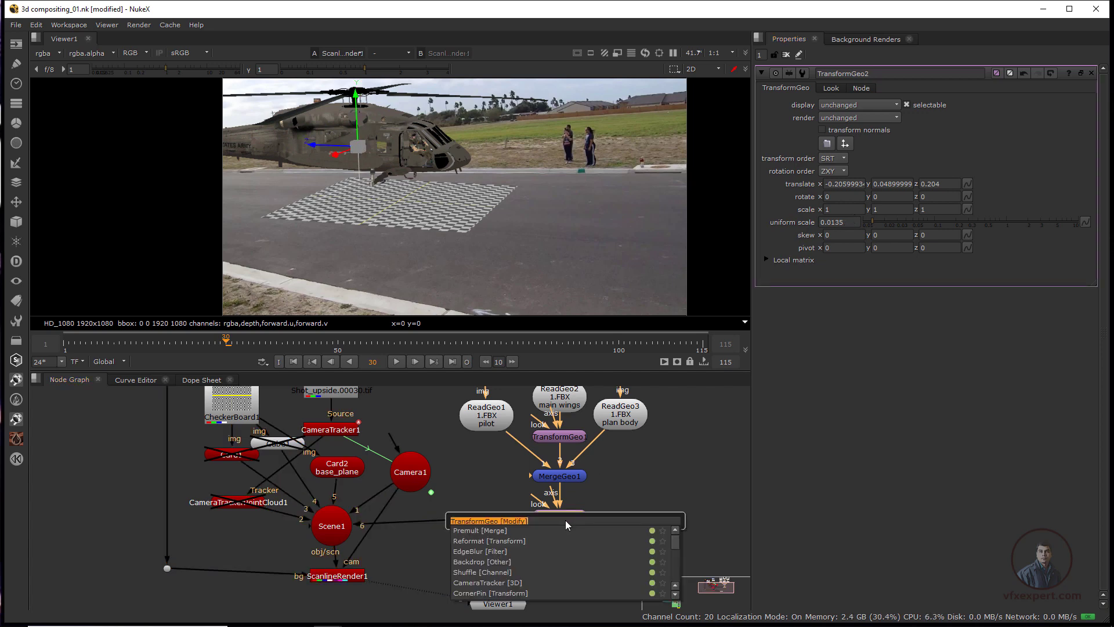
key("Return")
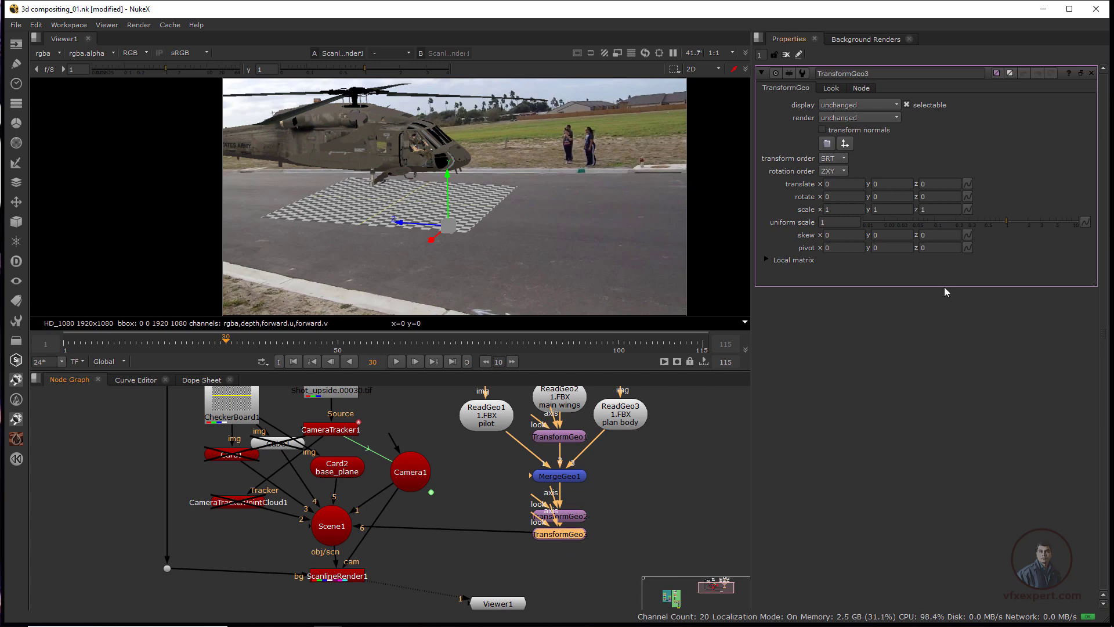
left_click_drag(1008, 221, 1000, 221)
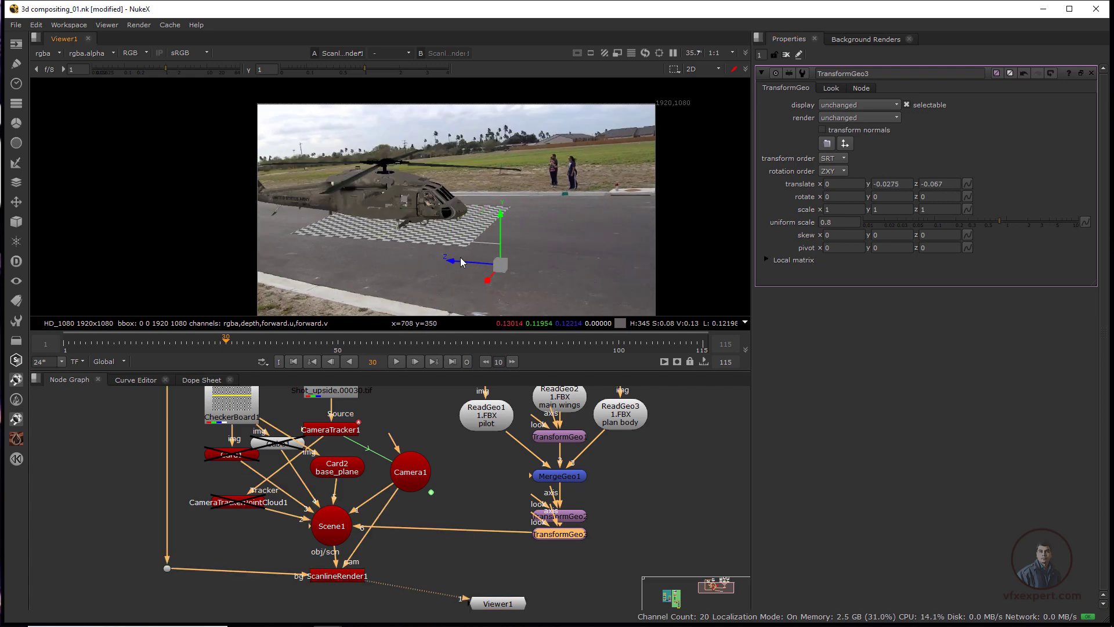
left_click_drag(461, 262, 458, 264)
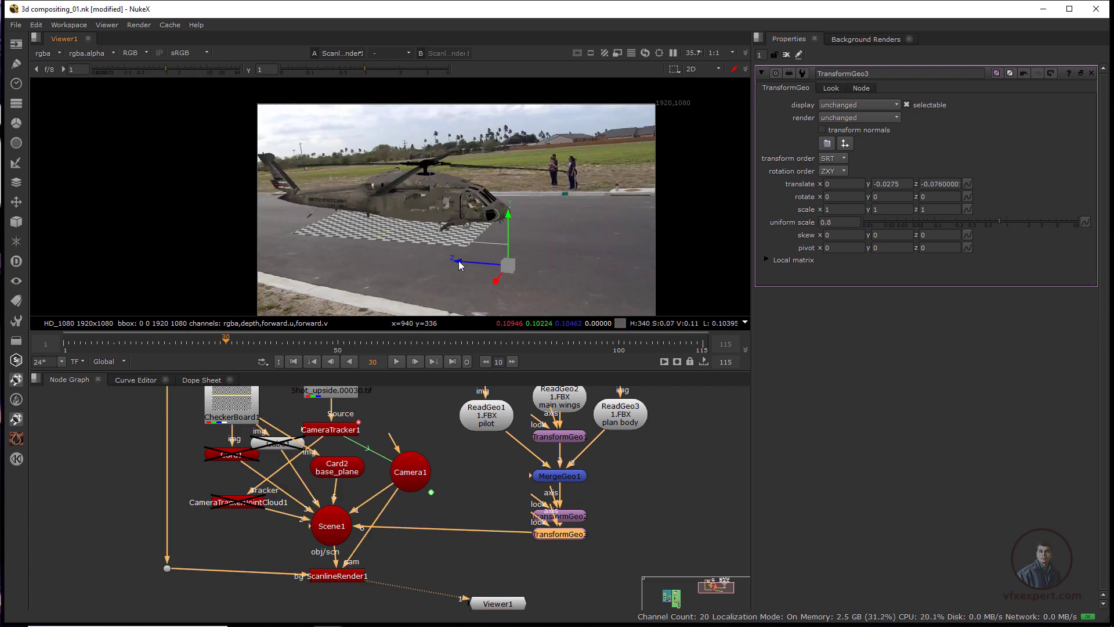
left_click(651, 449)
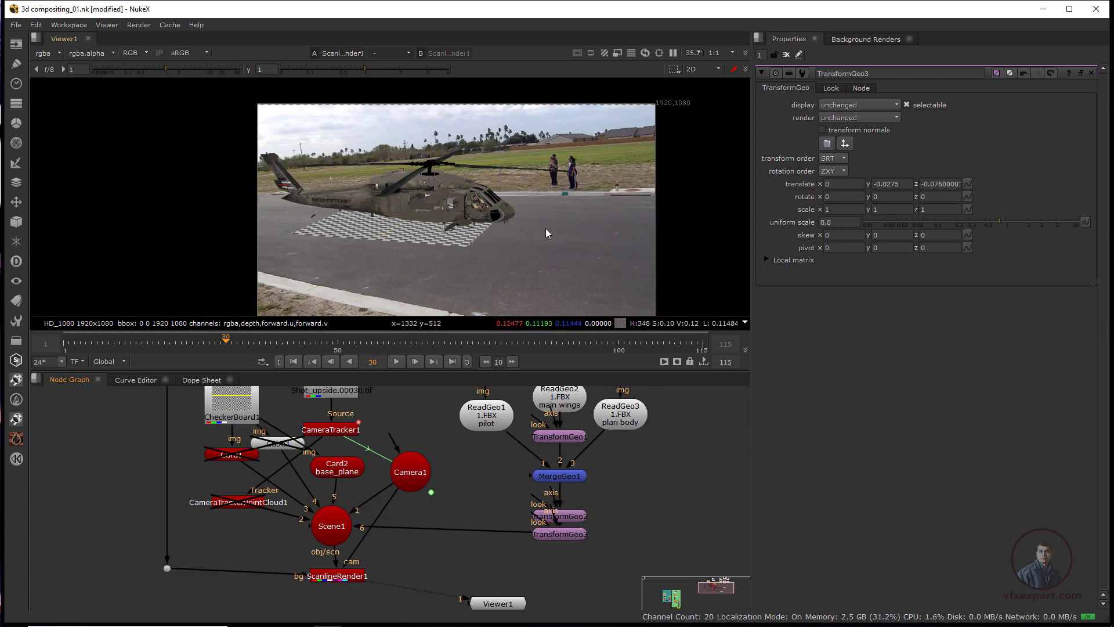
Disable the Card2 base_plane node to hide the checkerboard, and inspect the helicopter against the road in the render
middle_click_drag(381, 476, 350, 514)
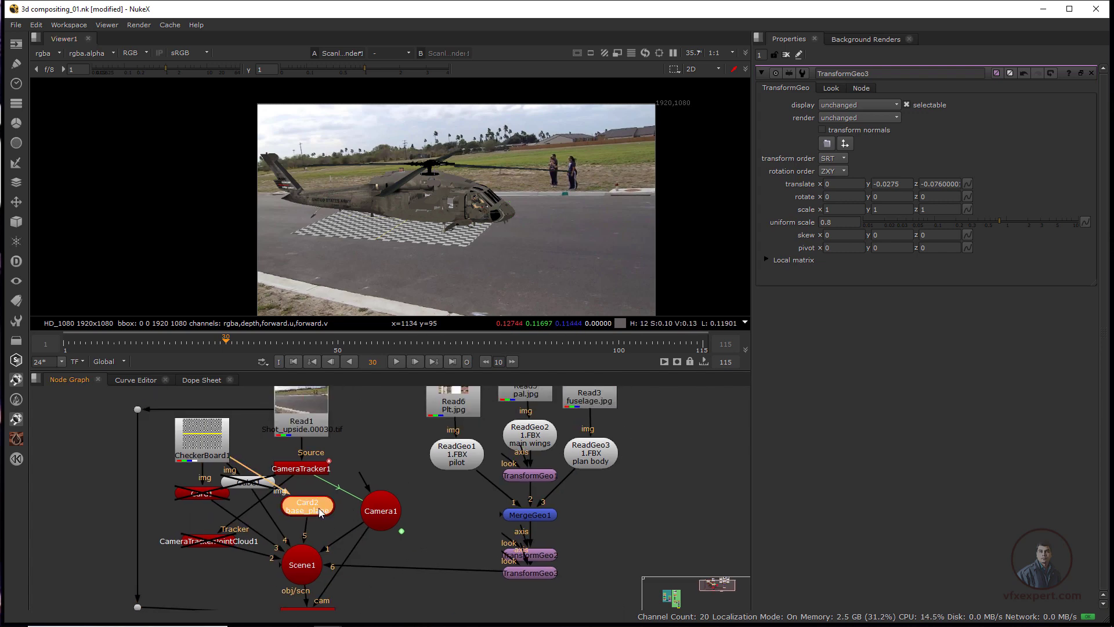
key("d")
scroll(493, 235, "up", 4)
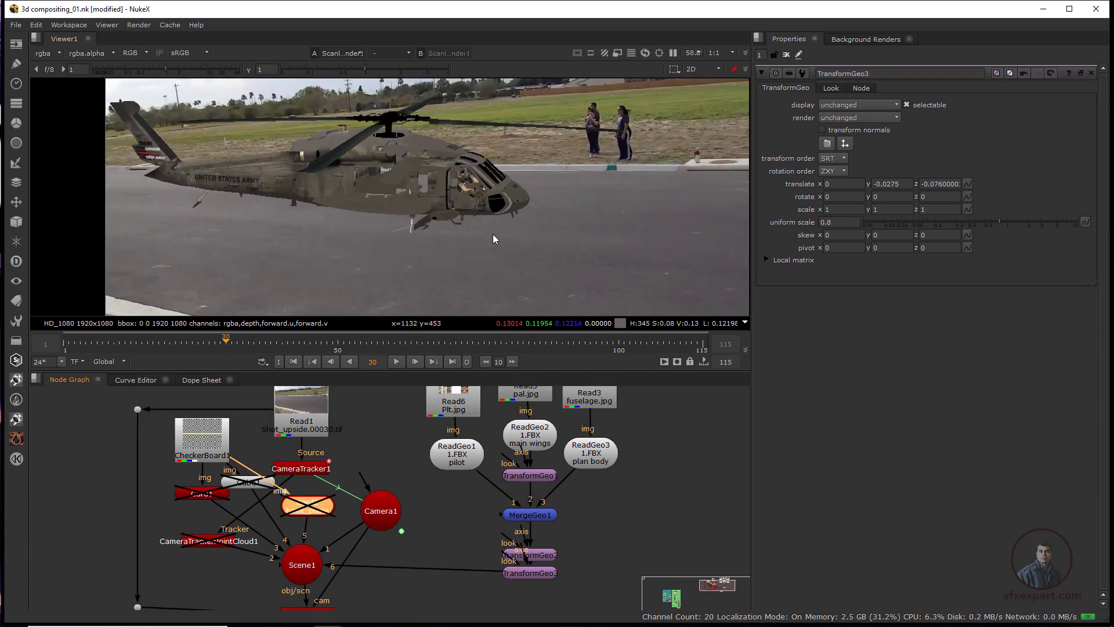
scroll(467, 218, "down", 4)
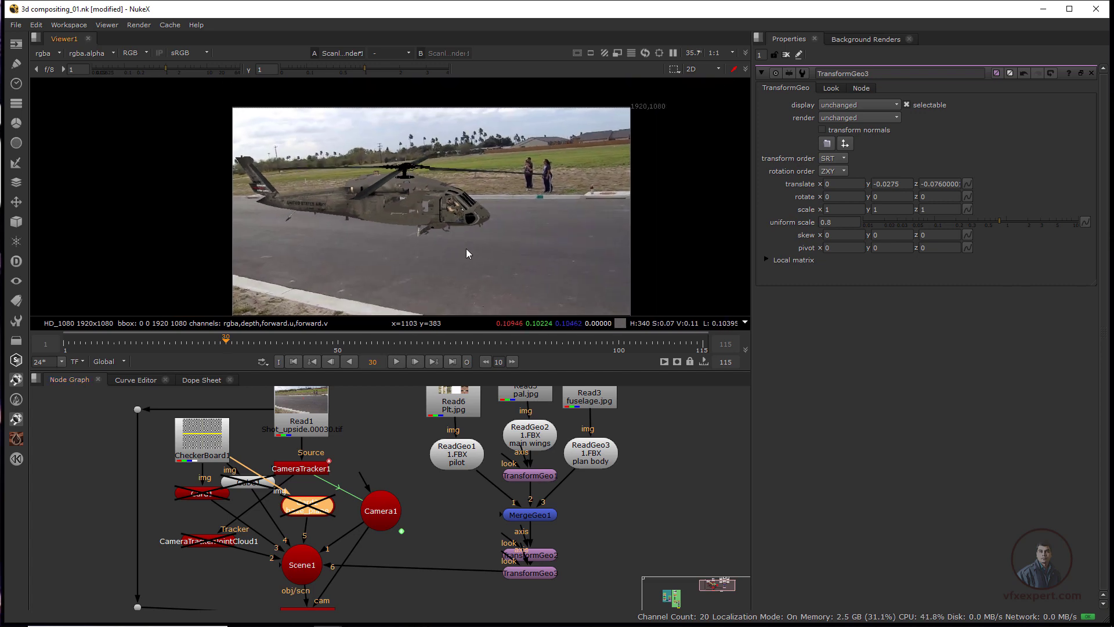
Play the composite from frame 1, stop it, and scrub to about frame 75 to check how the helicopter sticks to the footage
left_click(292, 362)
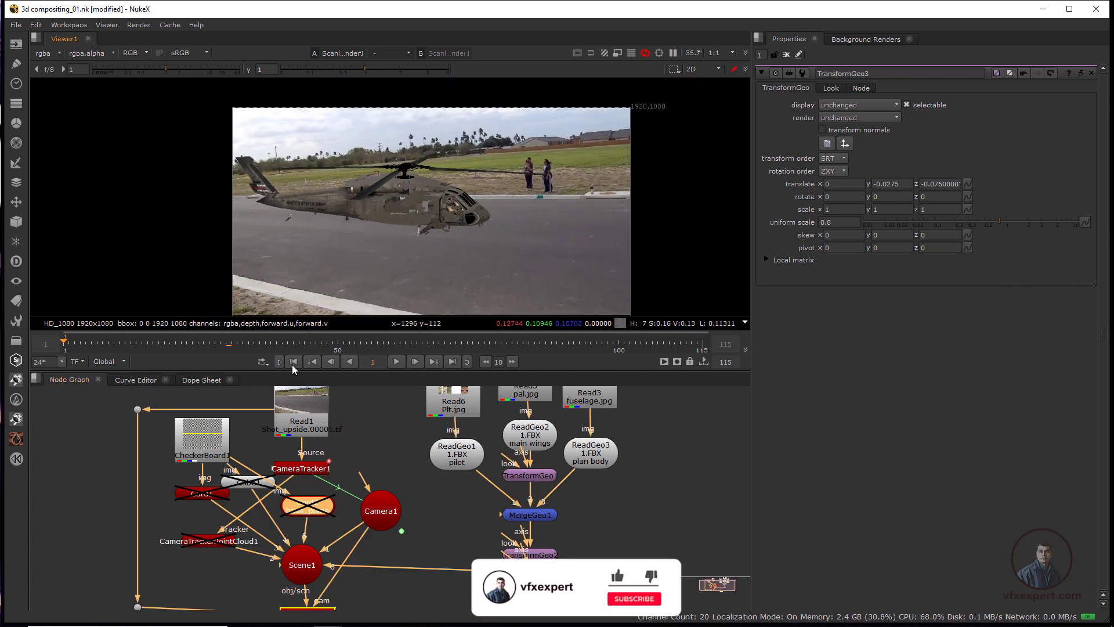
left_click(397, 362)
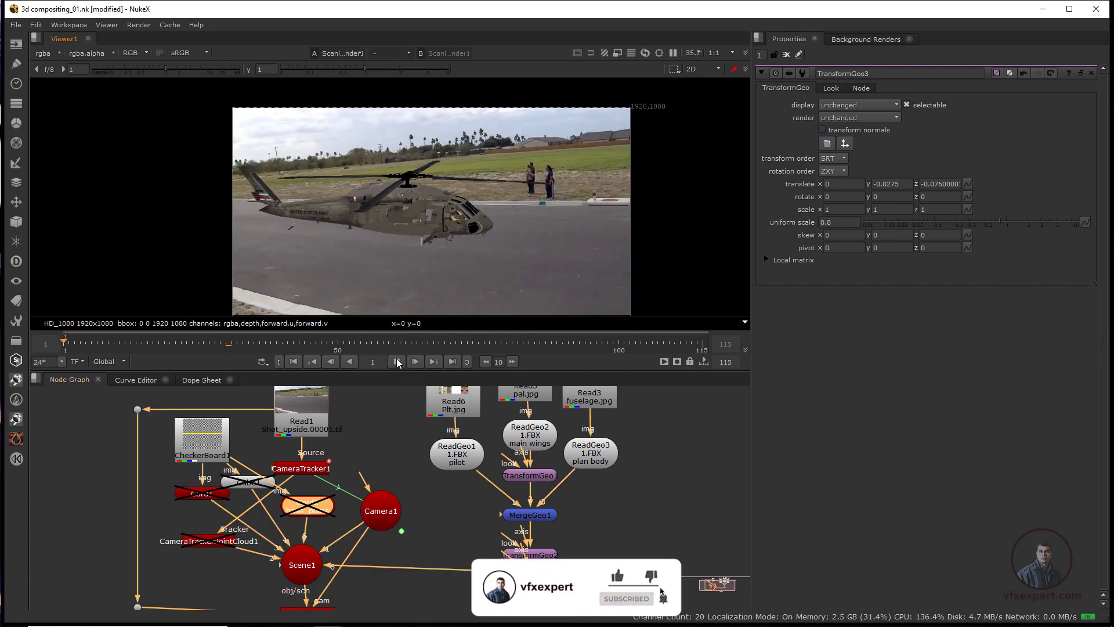
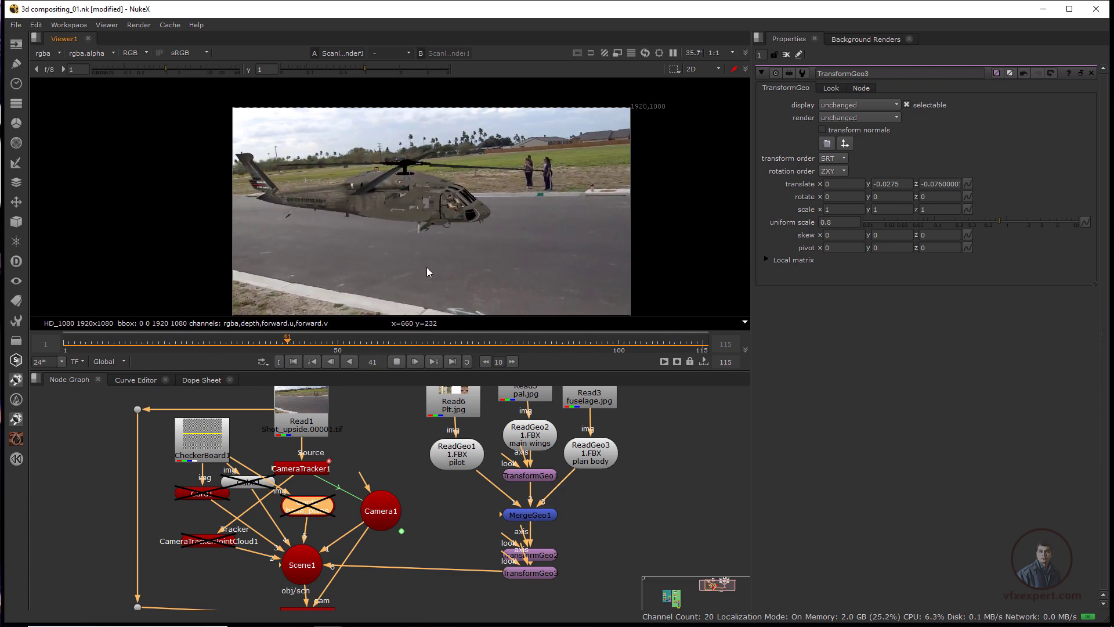
left_click(397, 362)
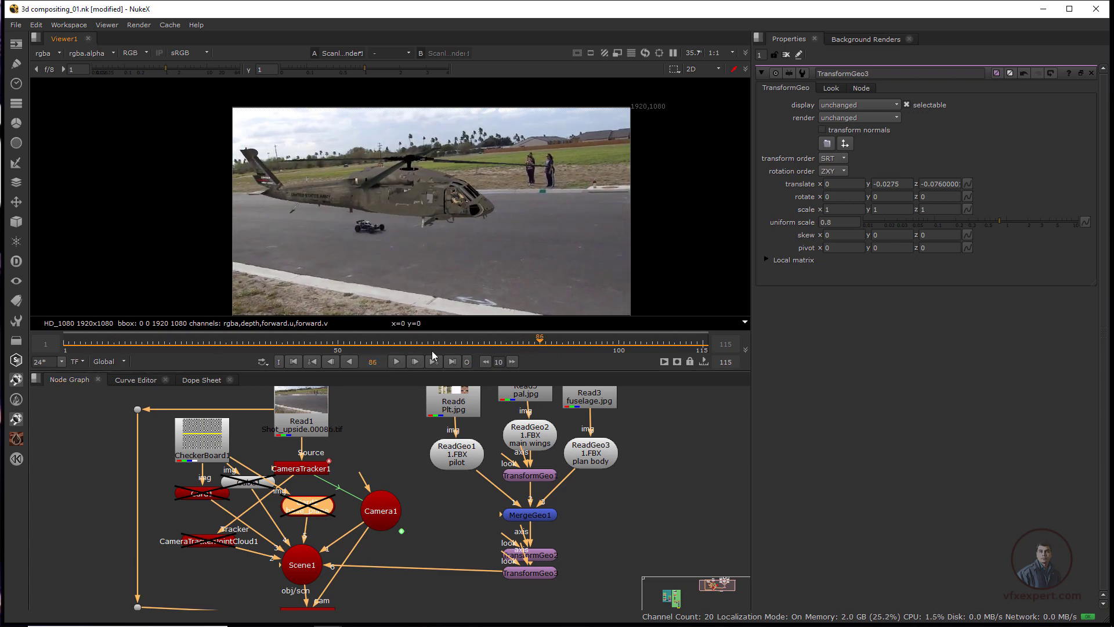
mouse_move(478, 342)
left_mouse_down()
mouse_move(647, 345)
mouse_move(479, 352)
left_mouse_up()
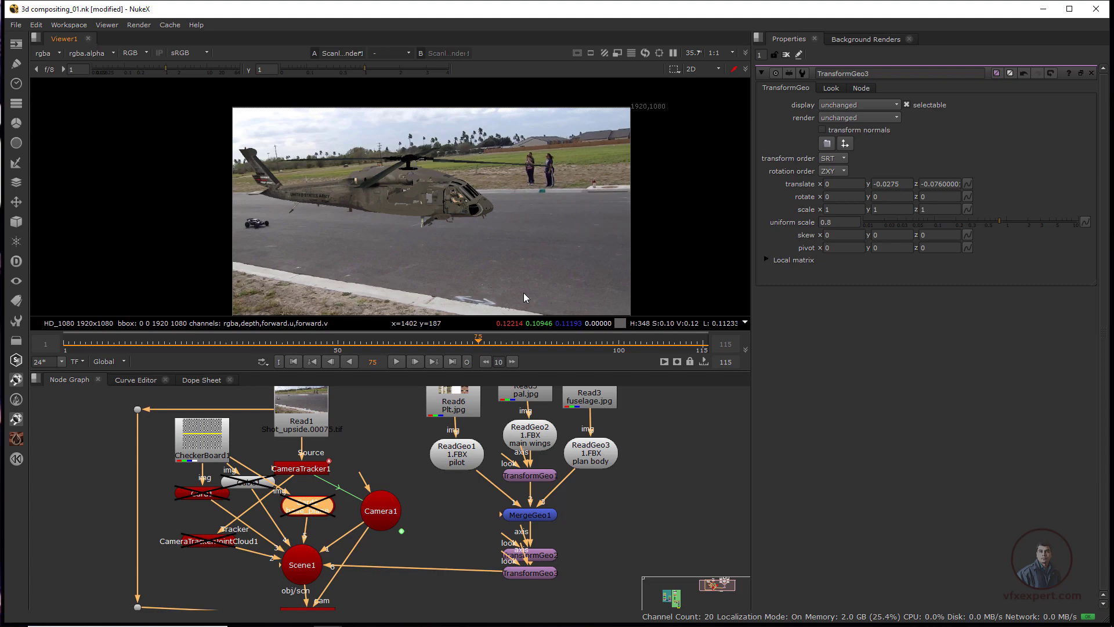
left_click(472, 345)
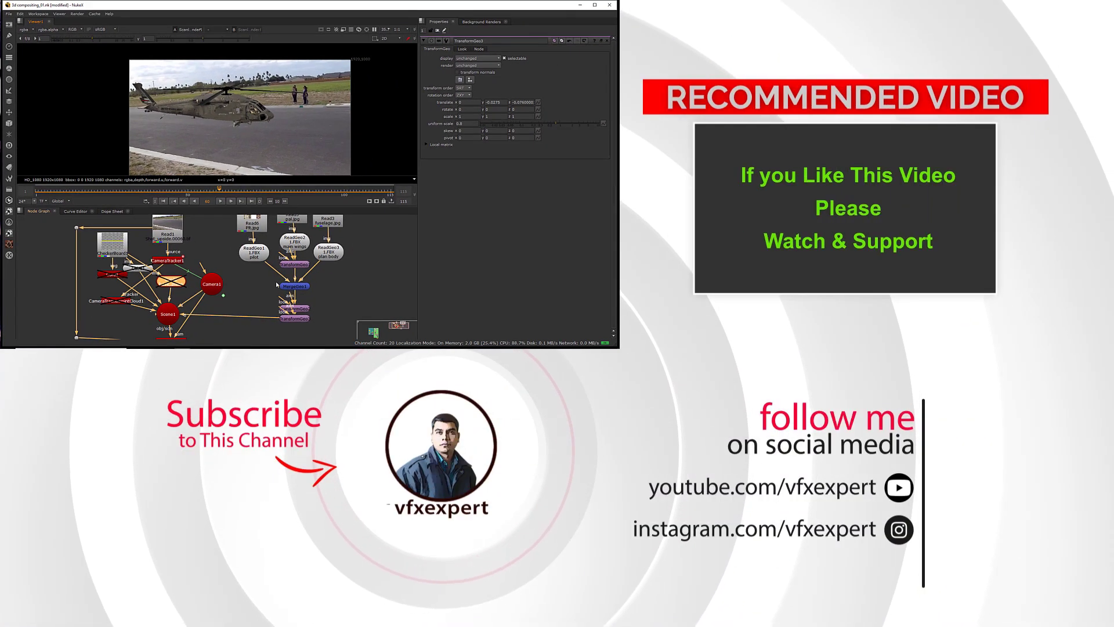
scroll(357, 301, "down", 2)
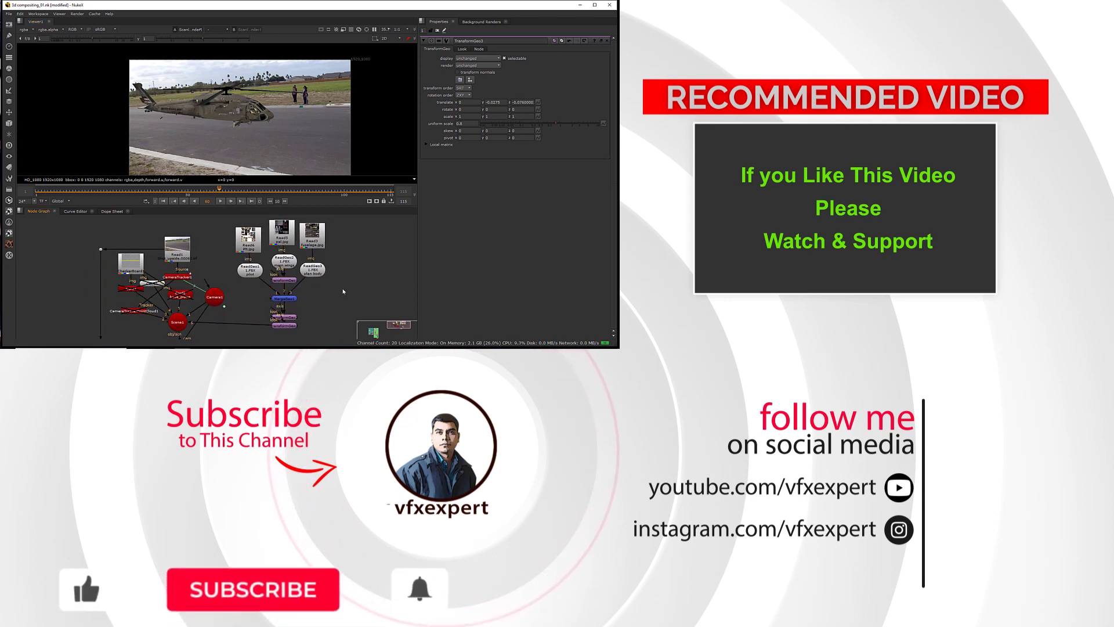